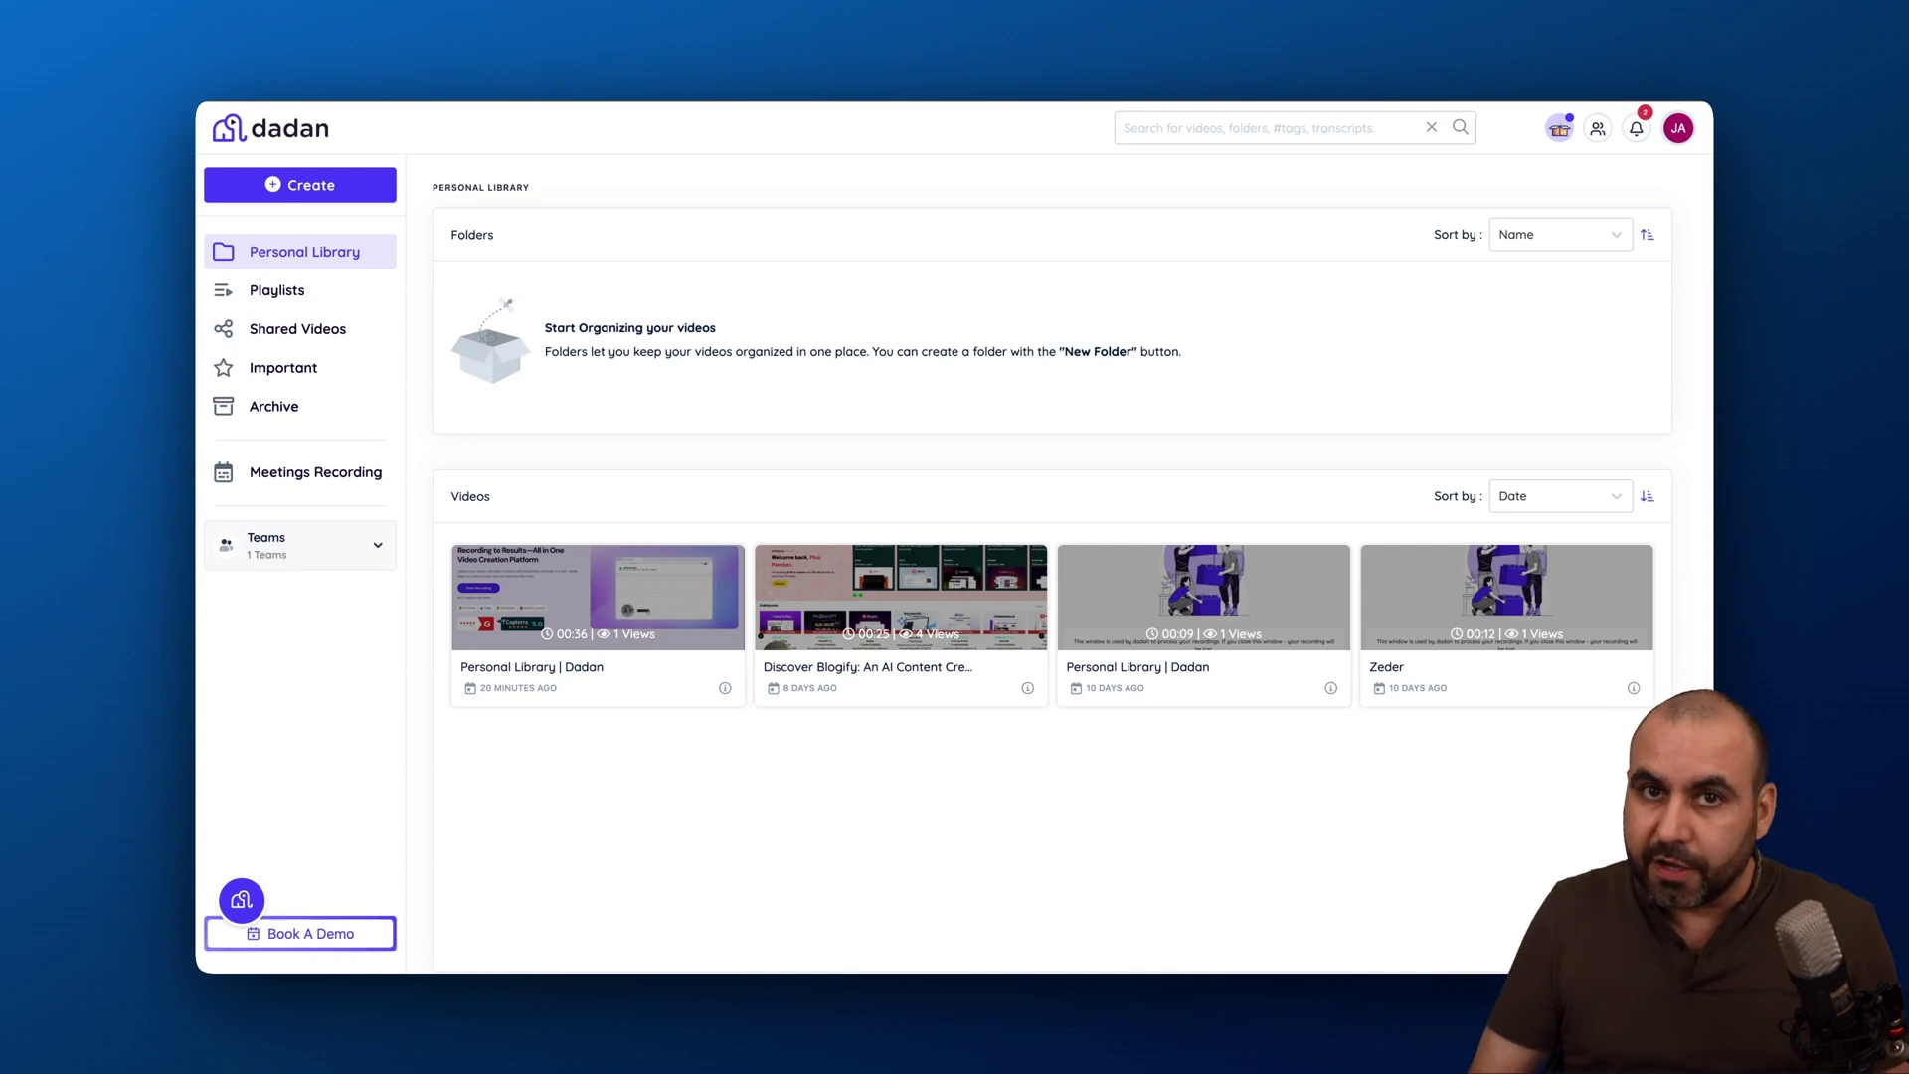
Open the Dadan recorder, centre the circular camera bubble, and keep 1080p video quality
{"action": "left_click", "coordinate": [1480, 90]}
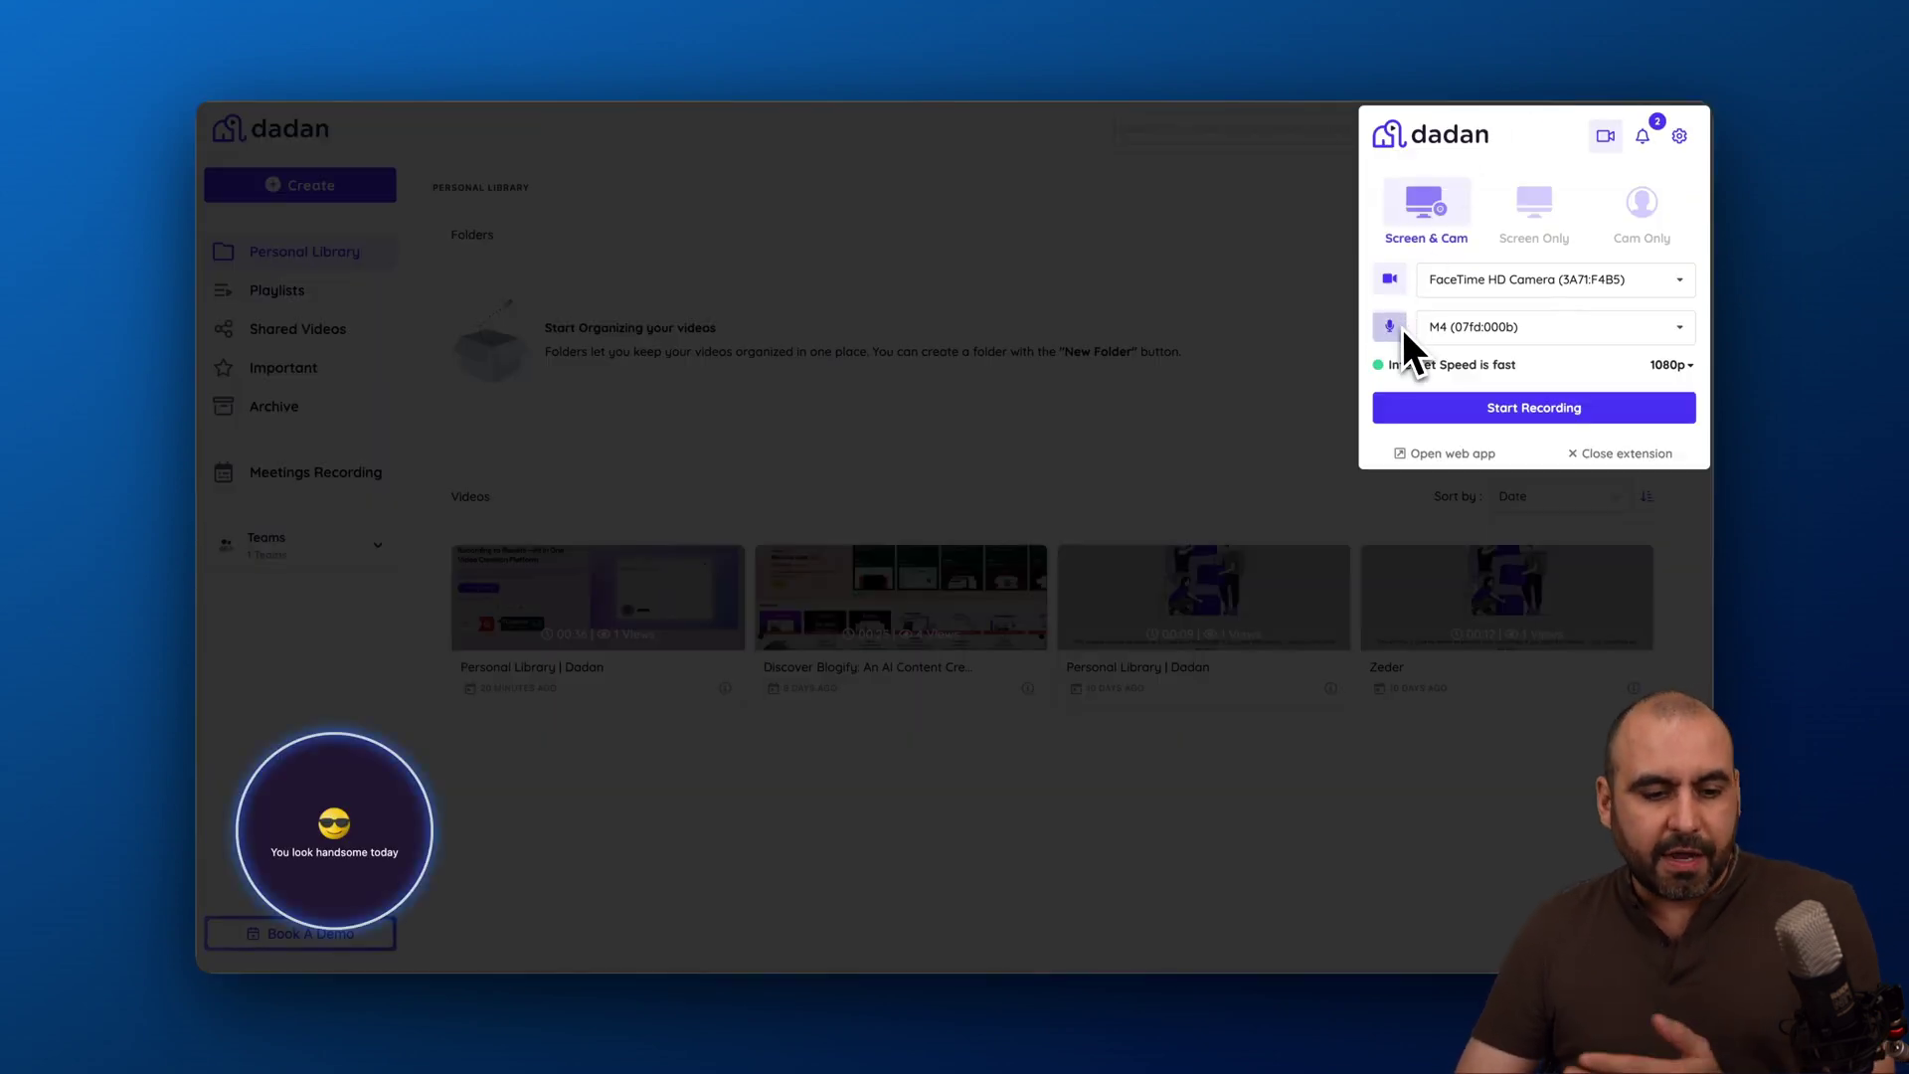
{"action": "mouse_move", "coordinate": [438, 880]}
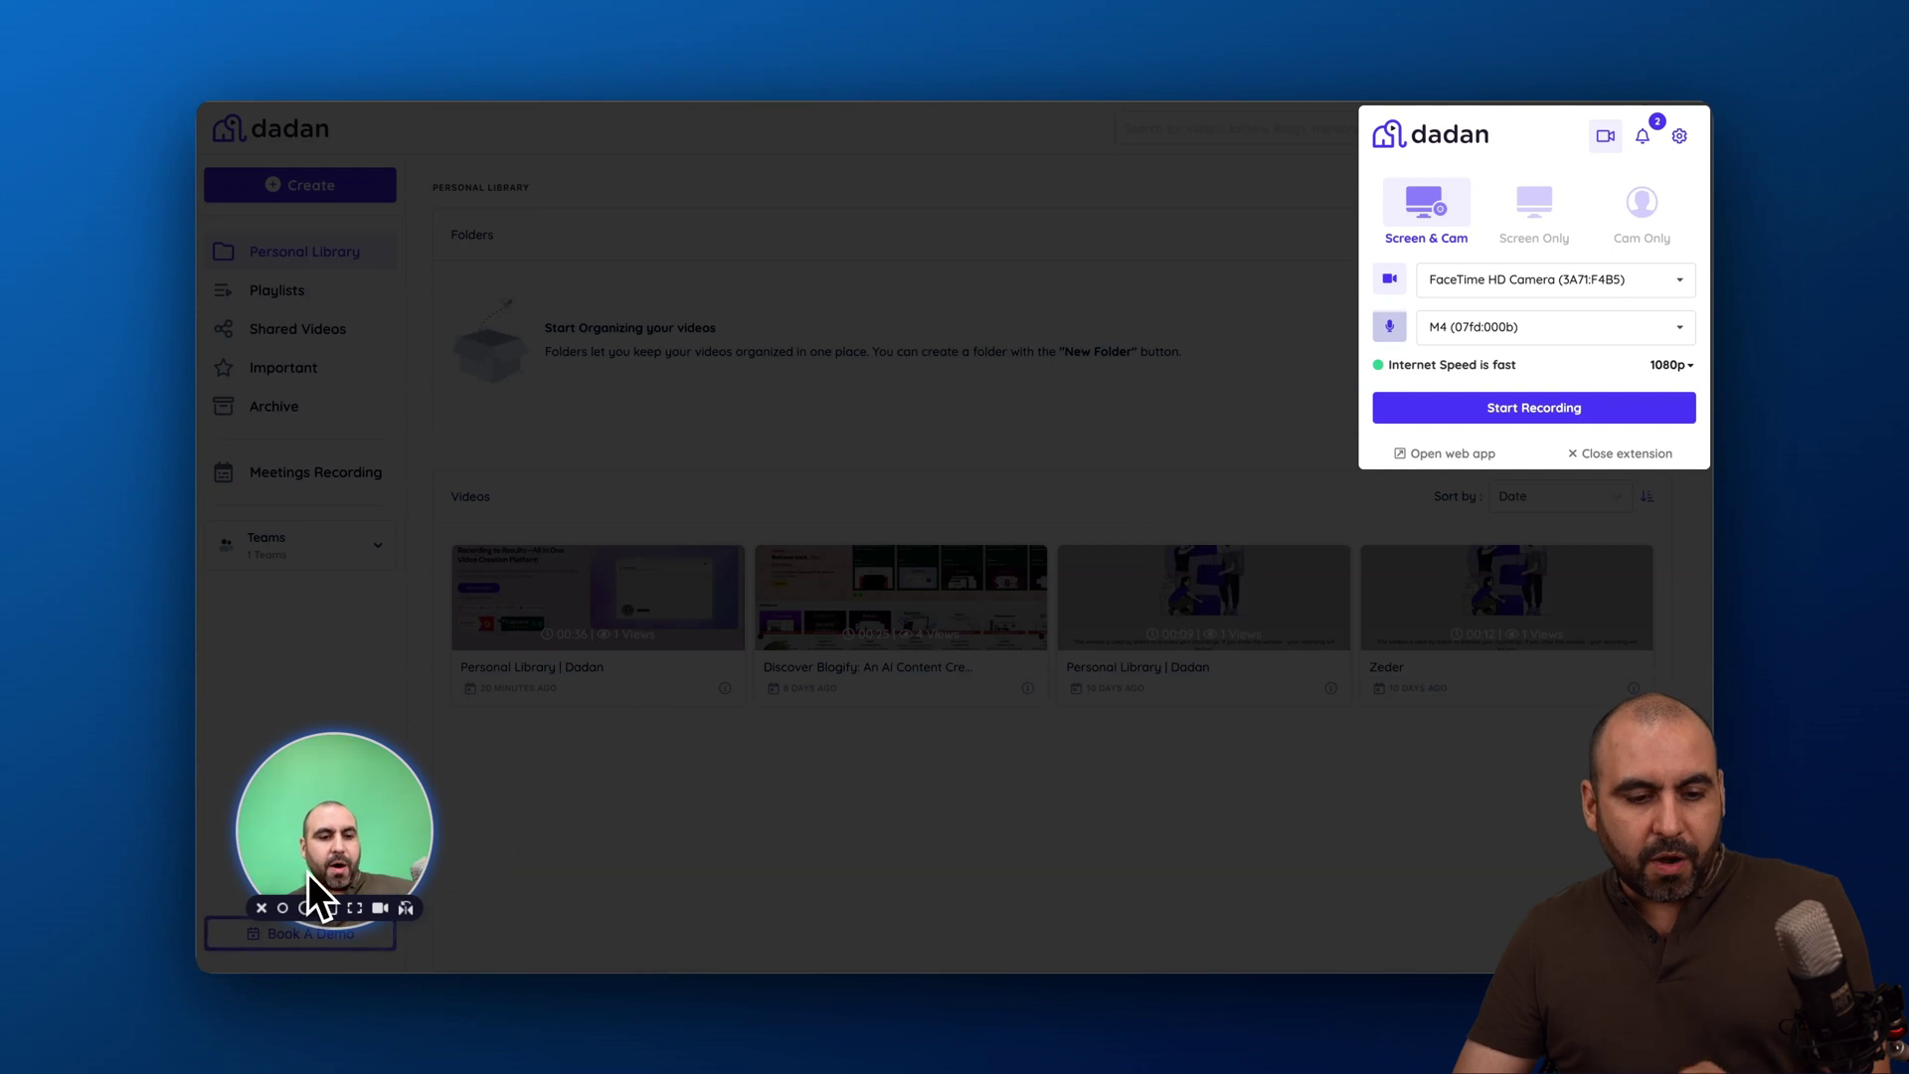
{"action": "mouse_move", "coordinate": [331, 750]}
{"action": "left_mouse_down"}
{"action": "mouse_move", "coordinate": [359, 345]}
{"action": "mouse_move", "coordinate": [611, 326]}
{"action": "mouse_move", "coordinate": [709, 396]}
{"action": "left_mouse_up"}
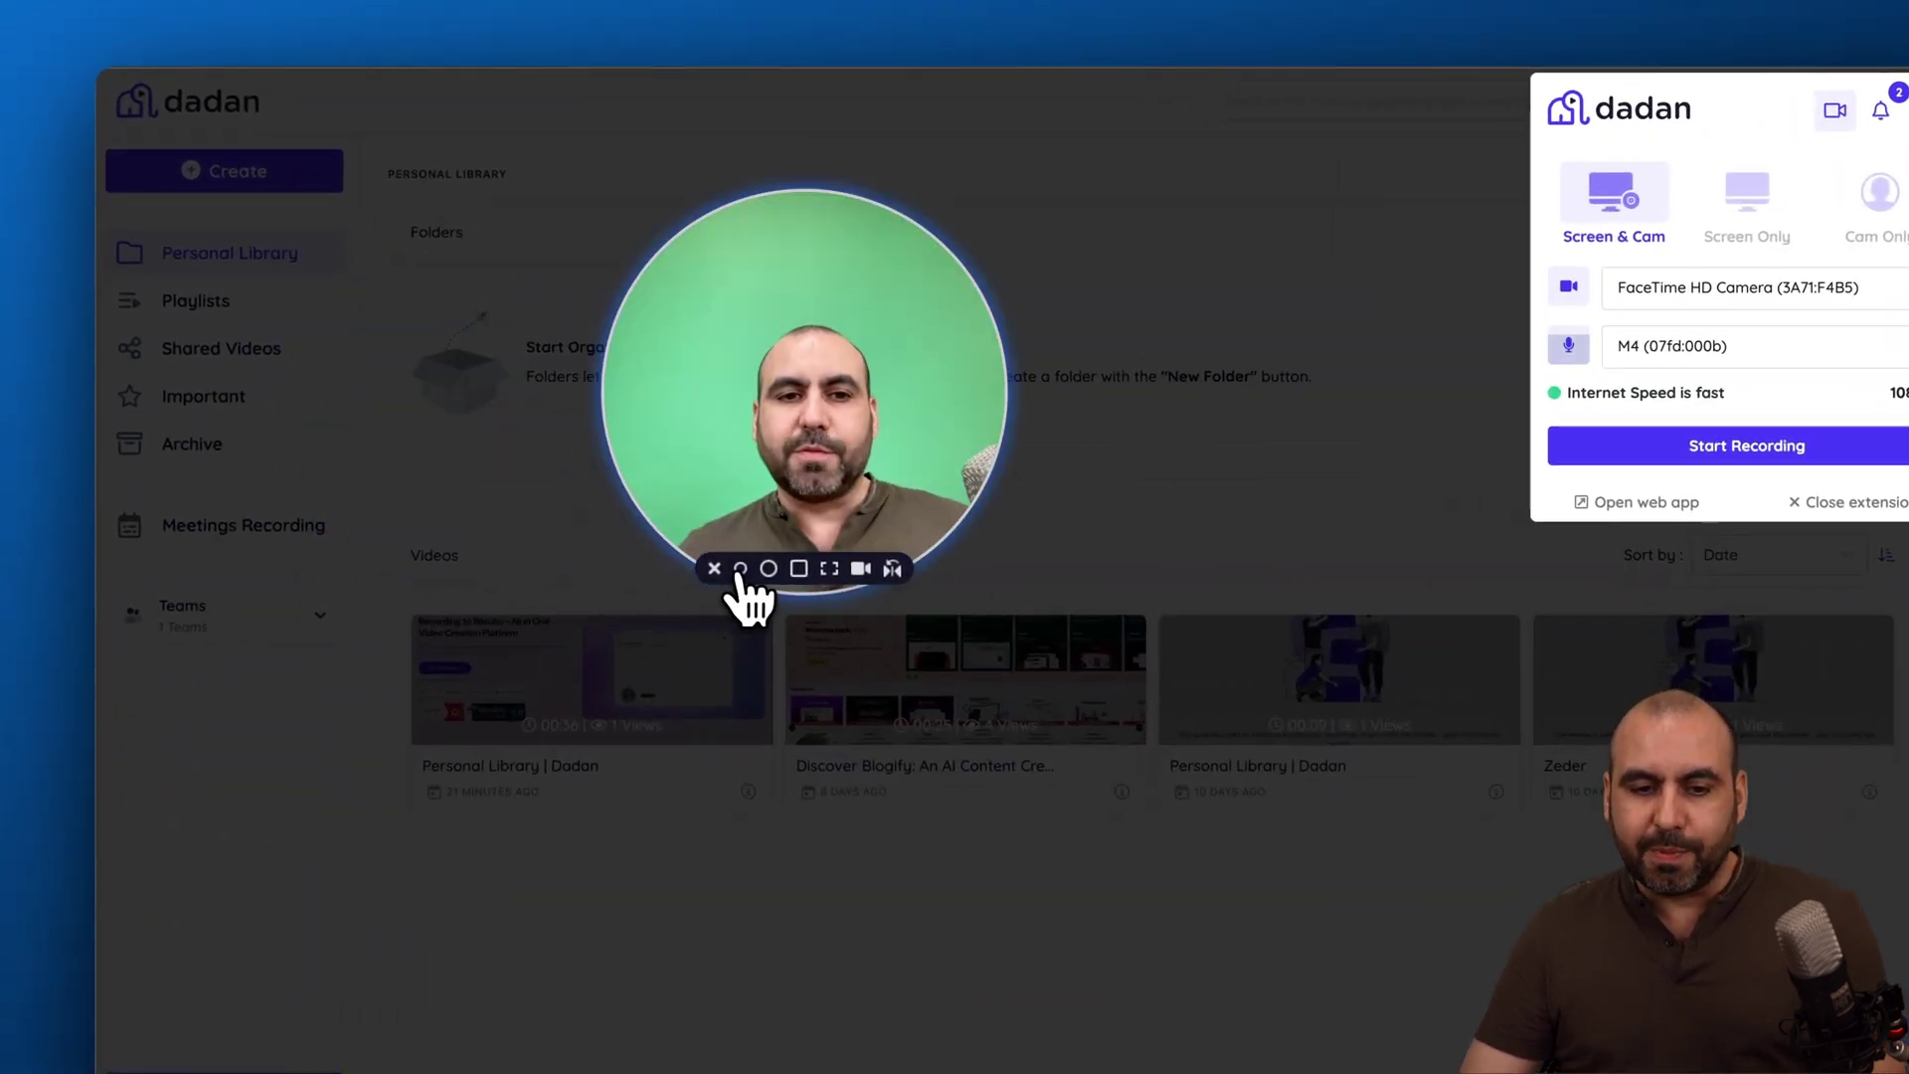
{"action": "left_click", "coordinate": [717, 568]}
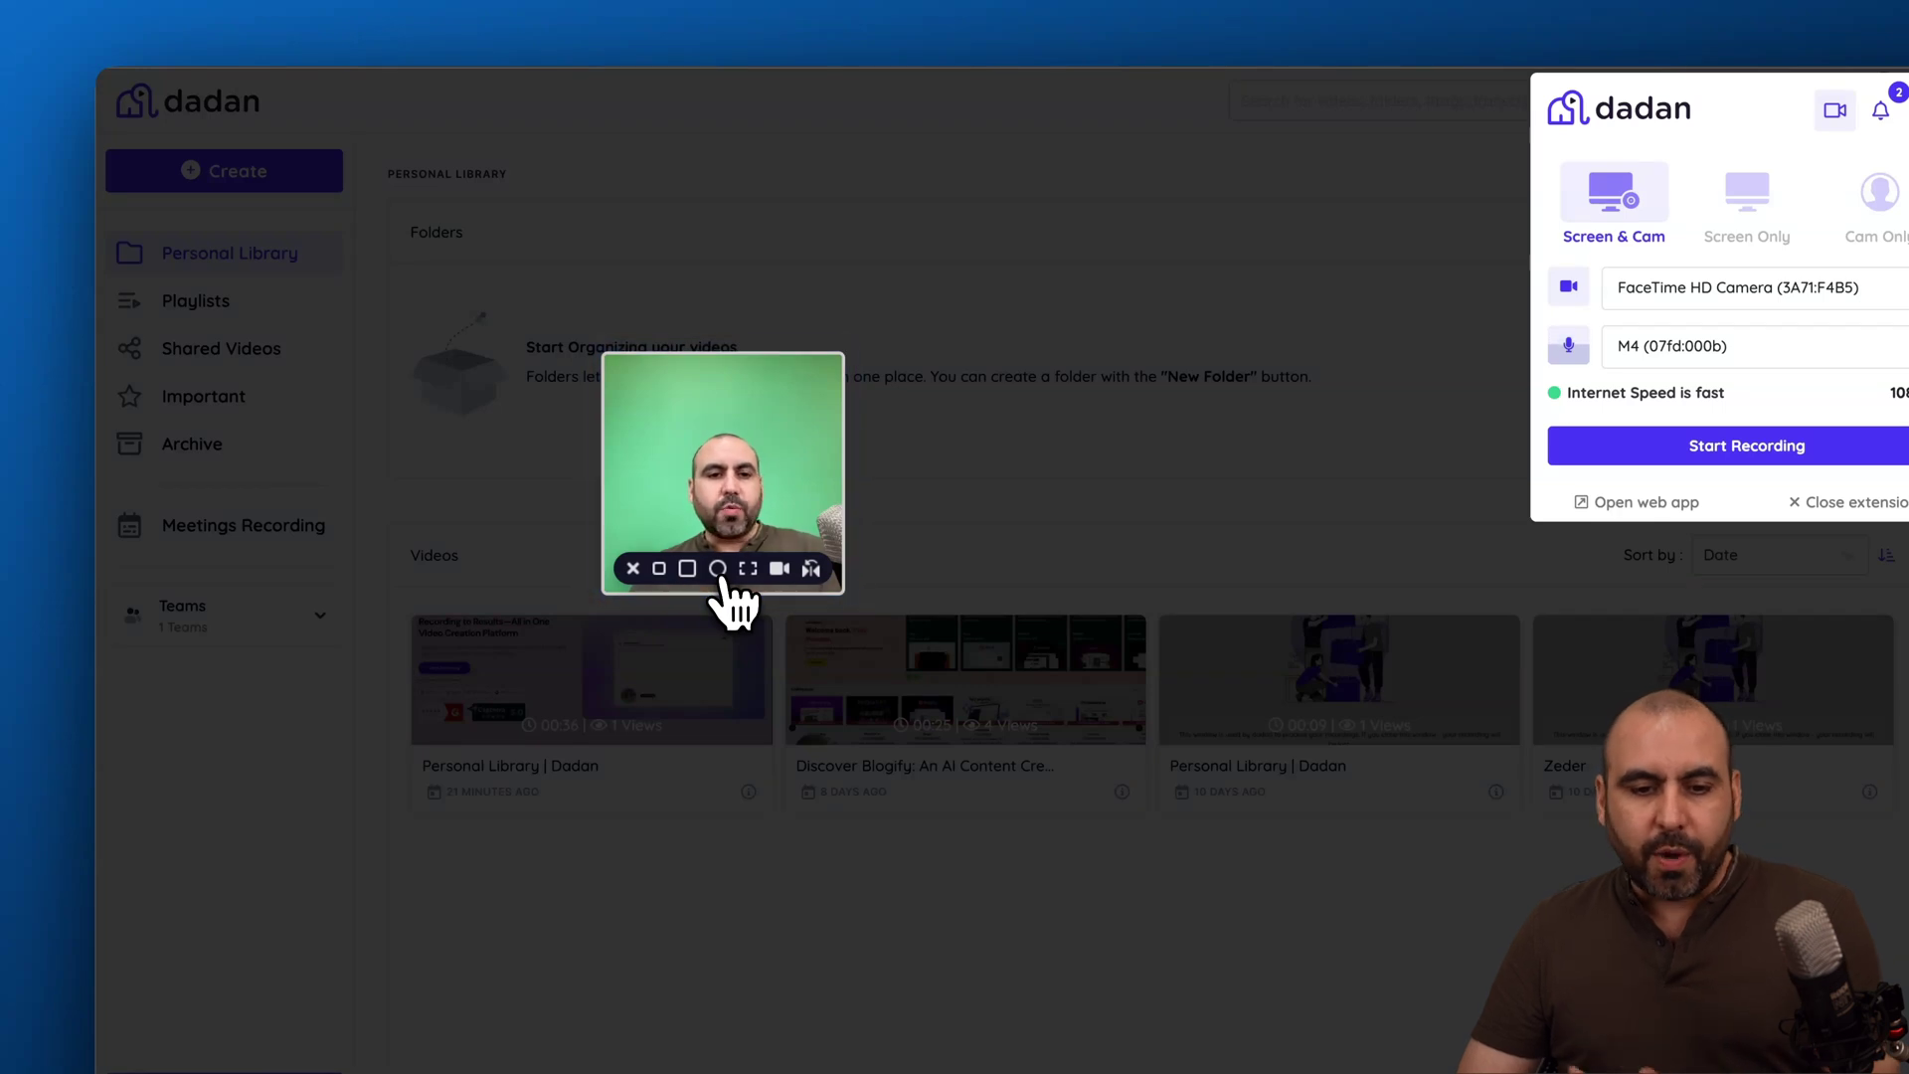
{"action": "left_click", "coordinate": [717, 568]}
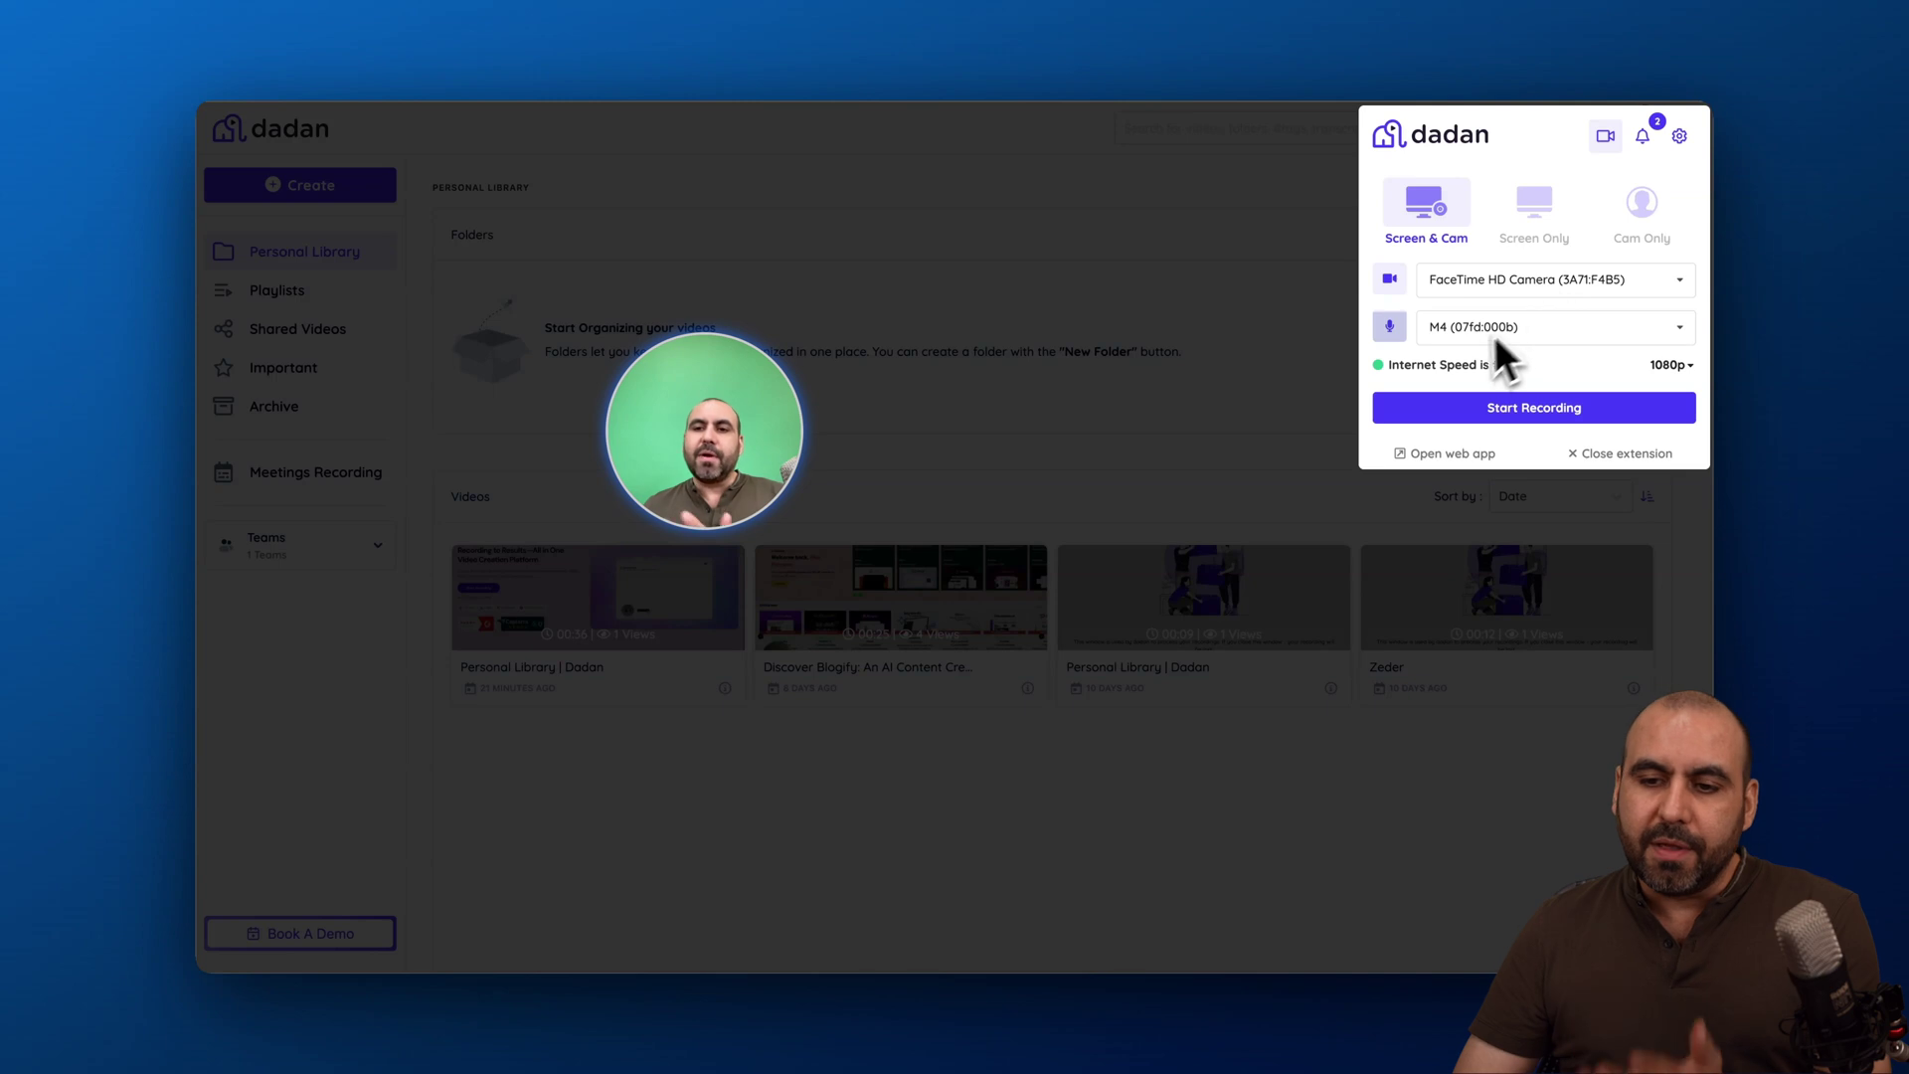
{"action": "left_click", "coordinate": [1673, 366]}
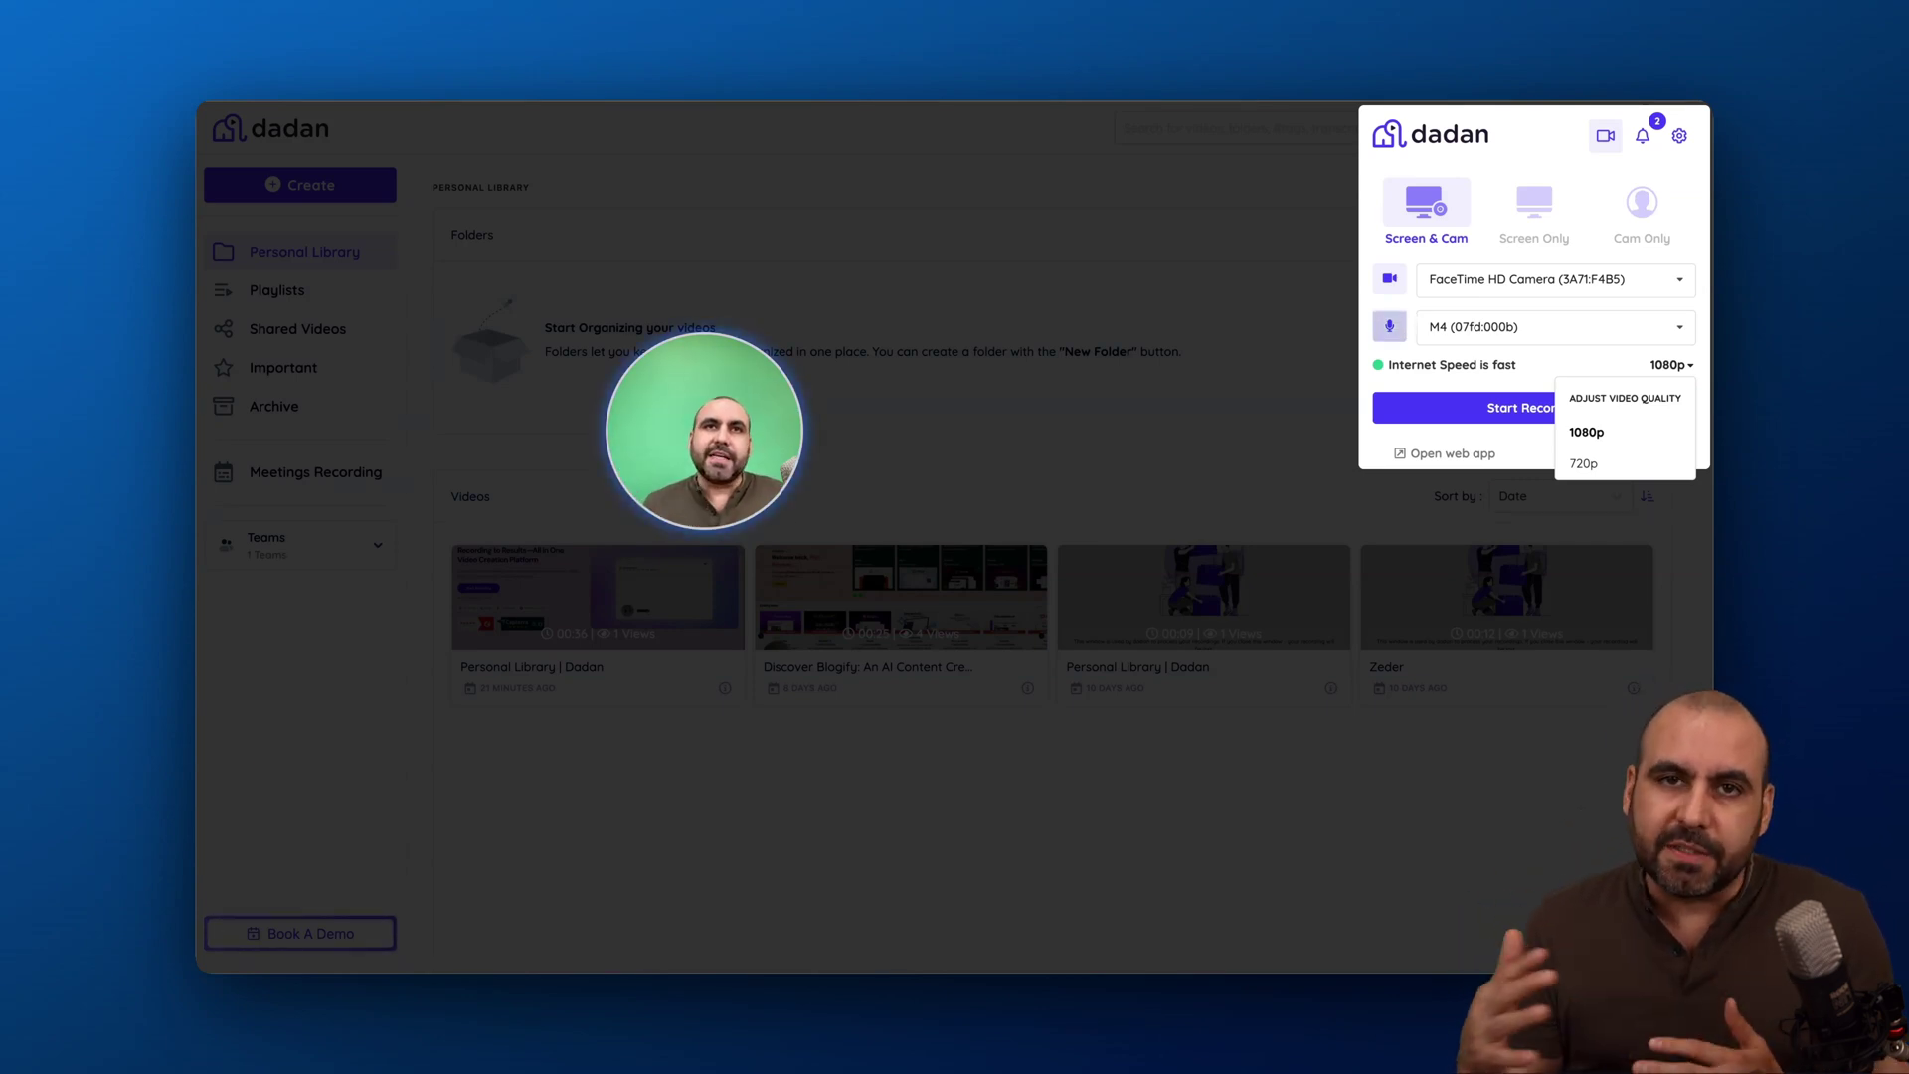
{"action": "left_click", "coordinate": [1611, 431]}
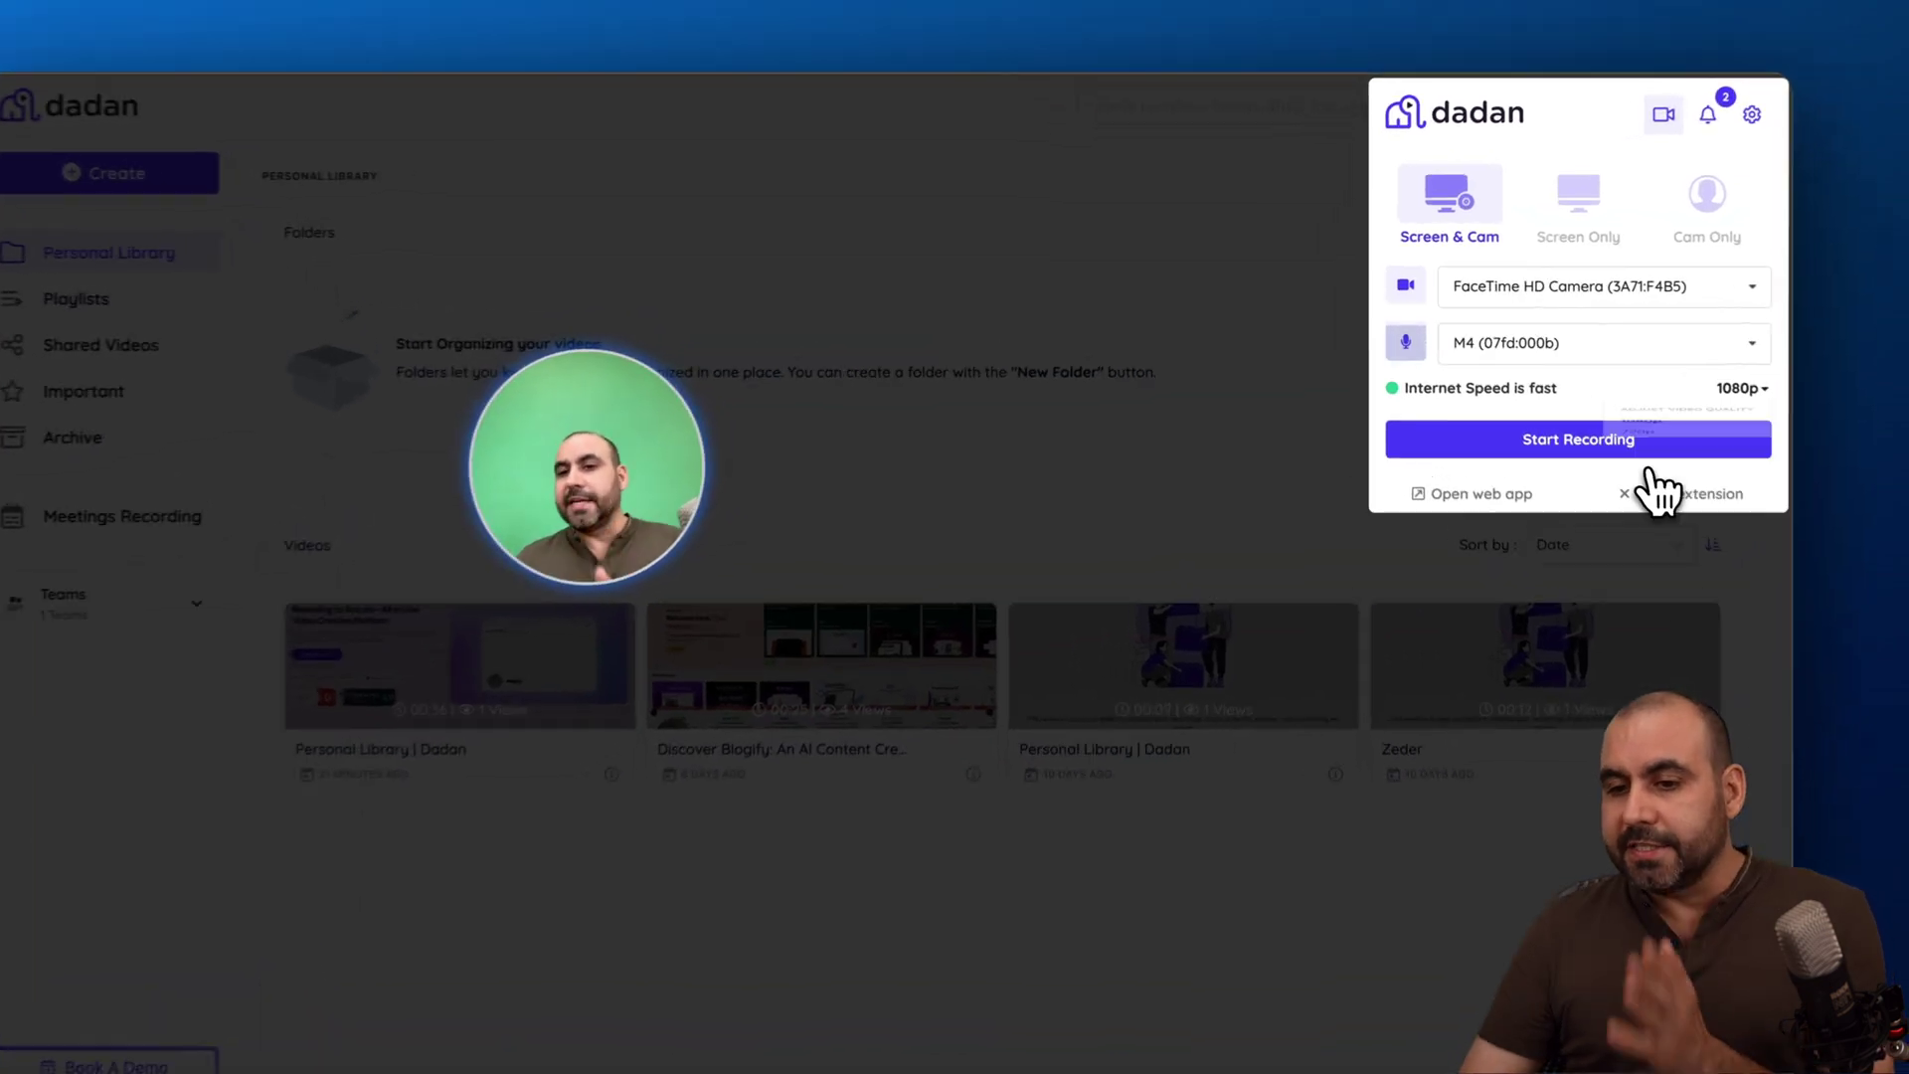
Start recording, sharing the dadan website Chrome tab
{"action": "left_click", "coordinate": [1537, 412]}
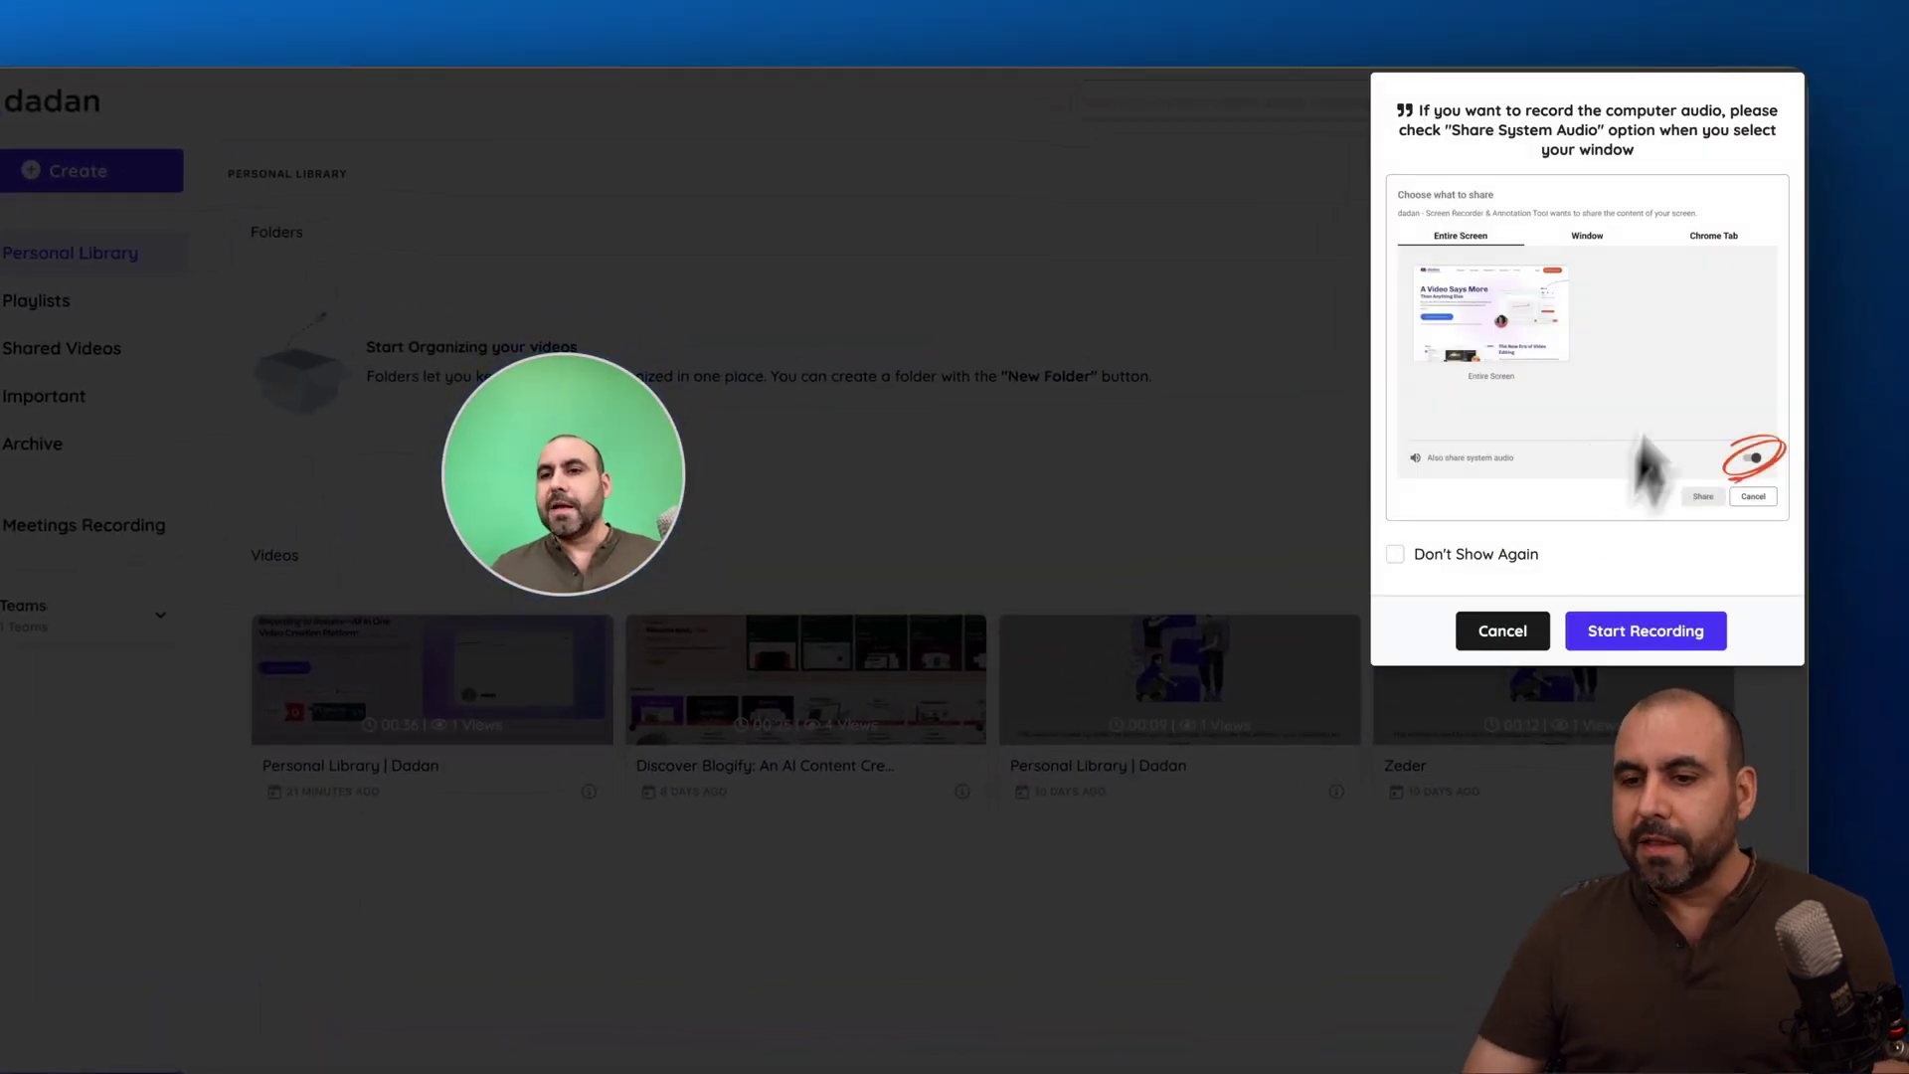
{"action": "left_click", "coordinate": [1616, 630]}
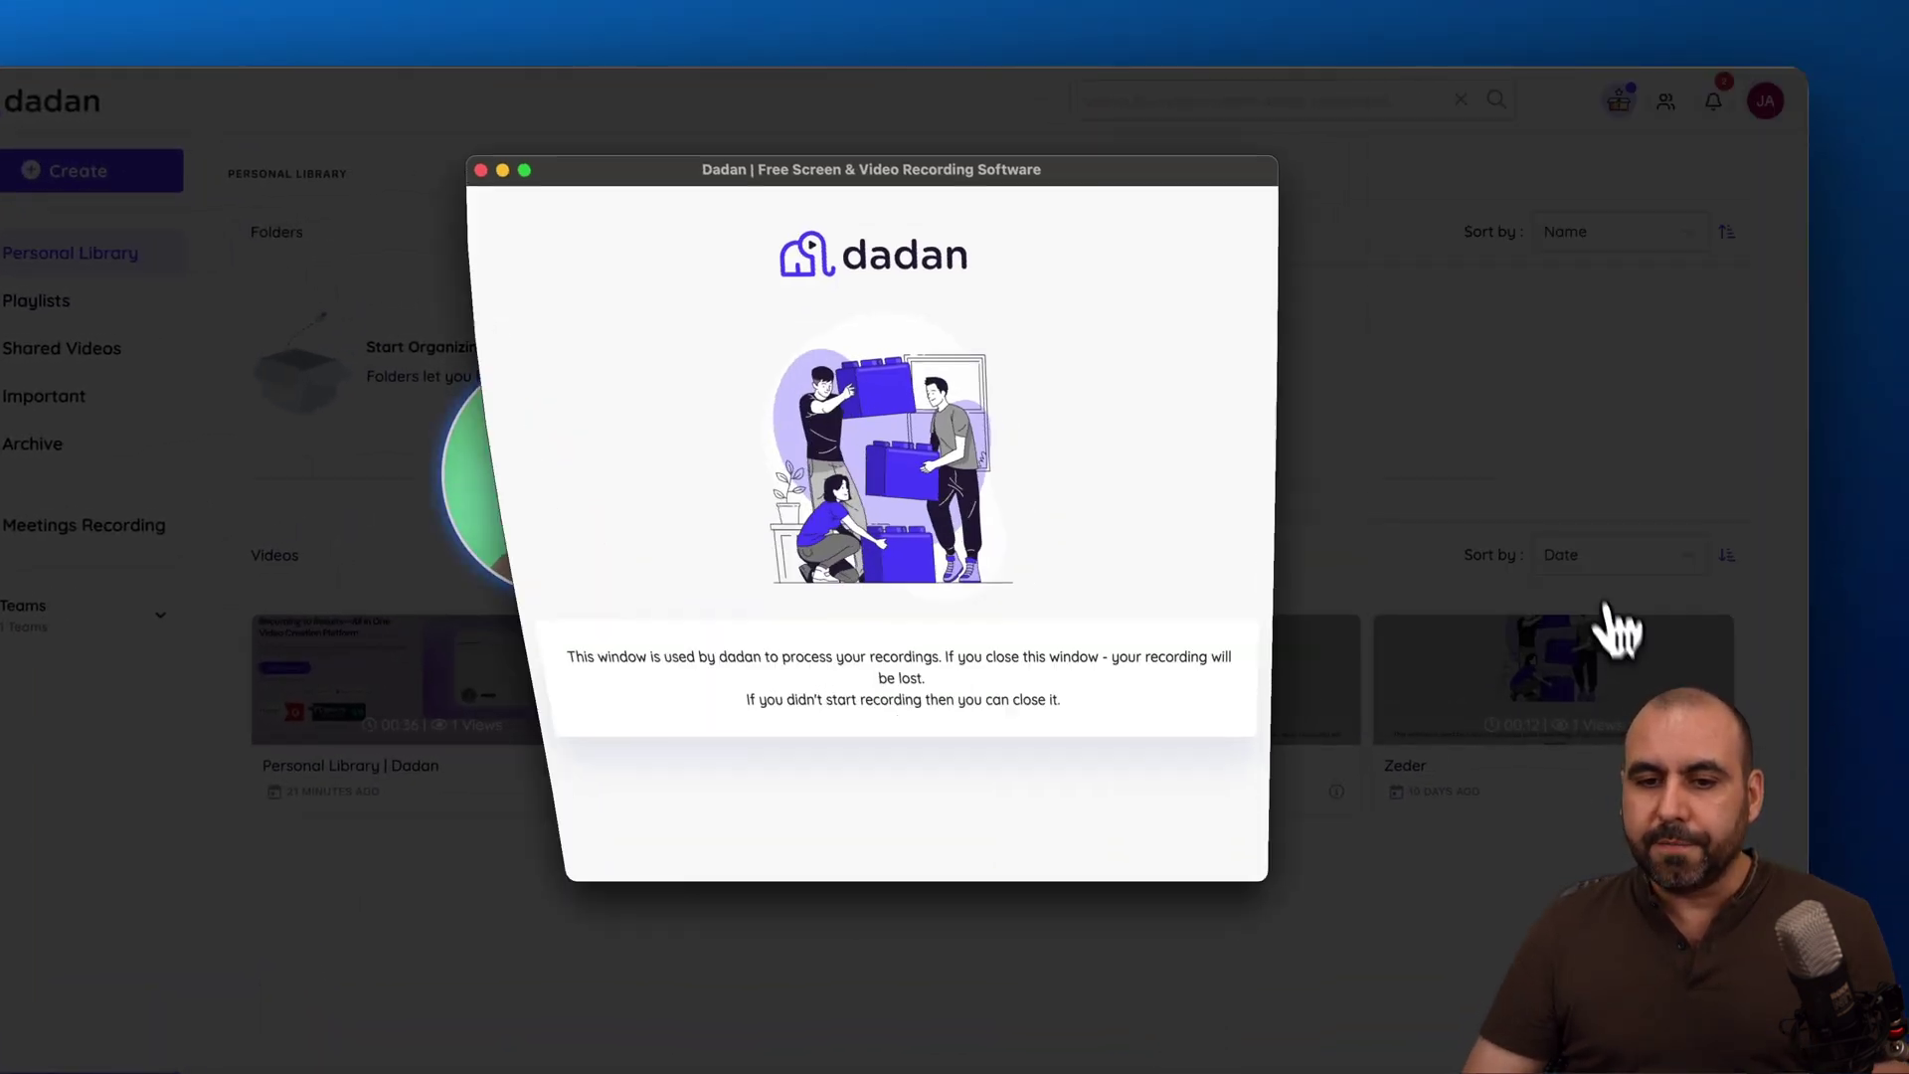
{"action": "left_click", "coordinate": [1087, 297]}
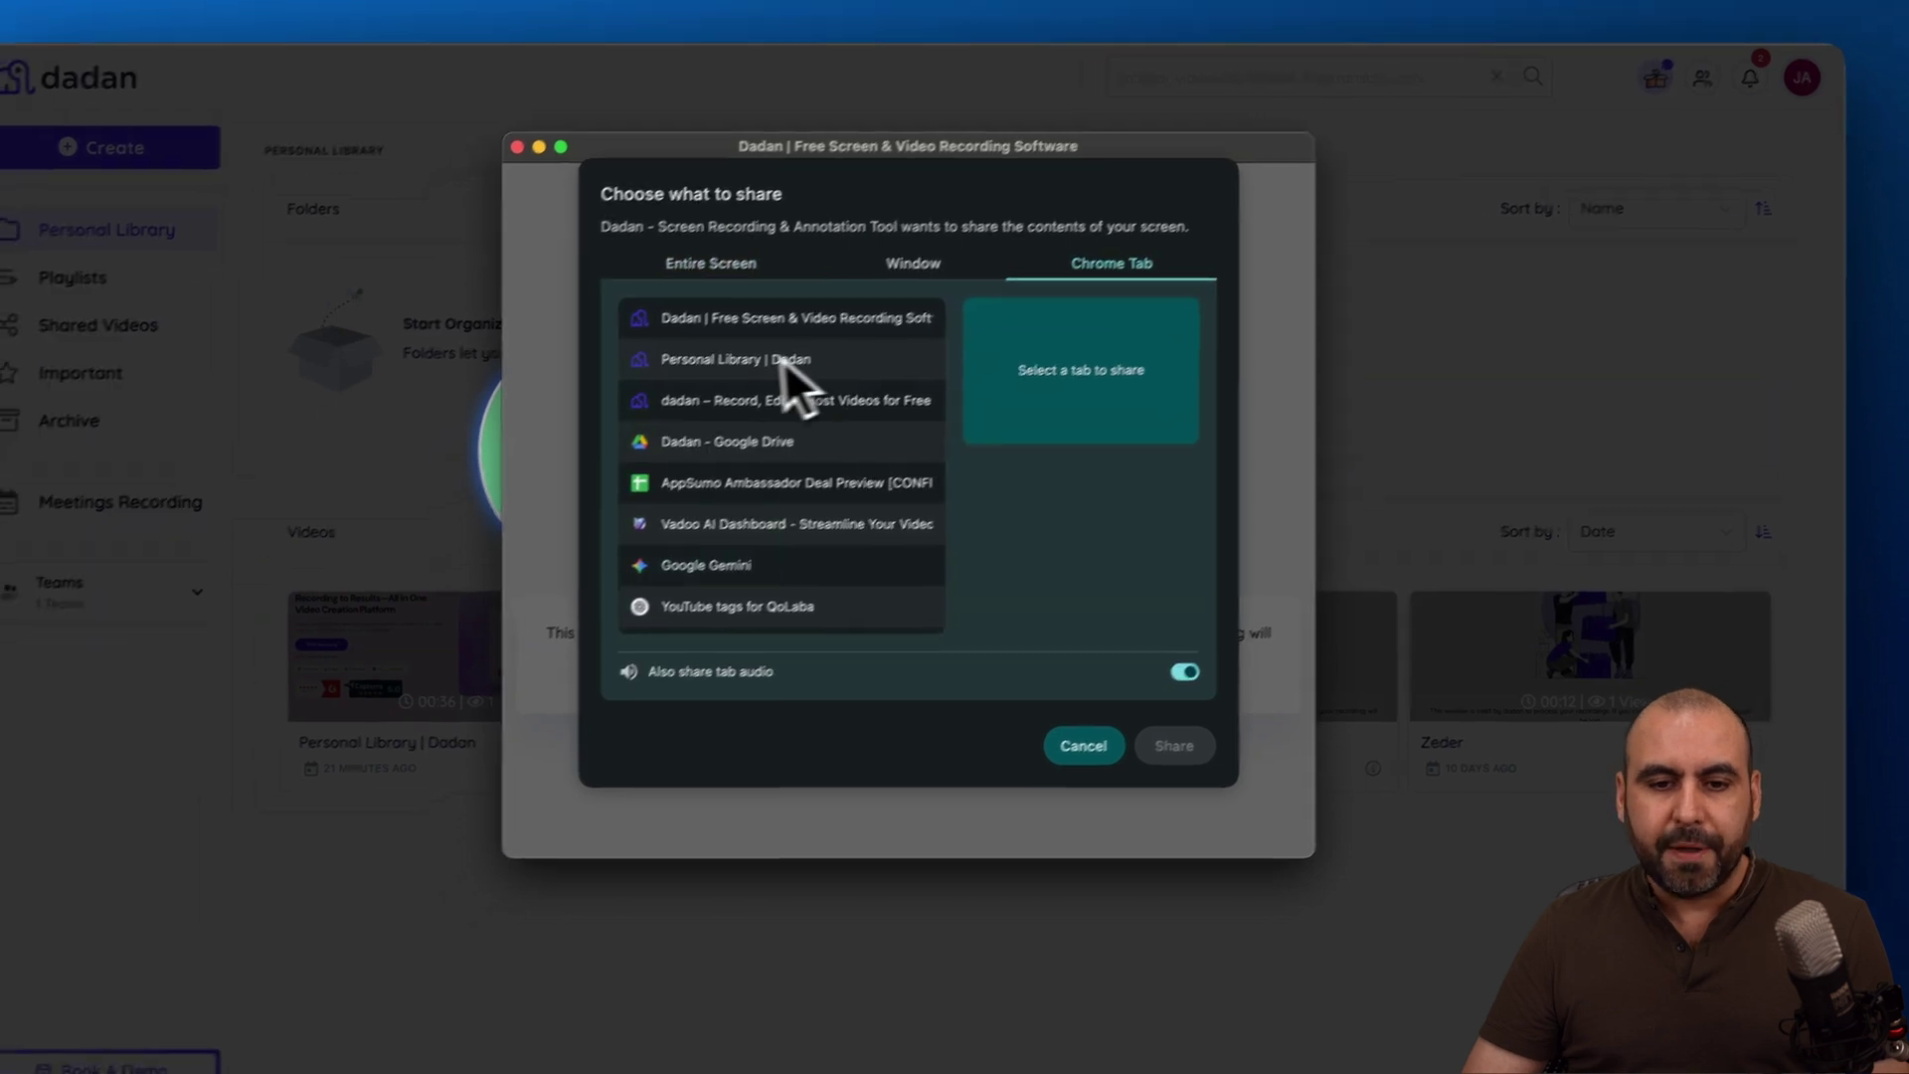
{"action": "left_click", "coordinate": [704, 373]}
{"action": "left_click", "coordinate": [782, 308]}
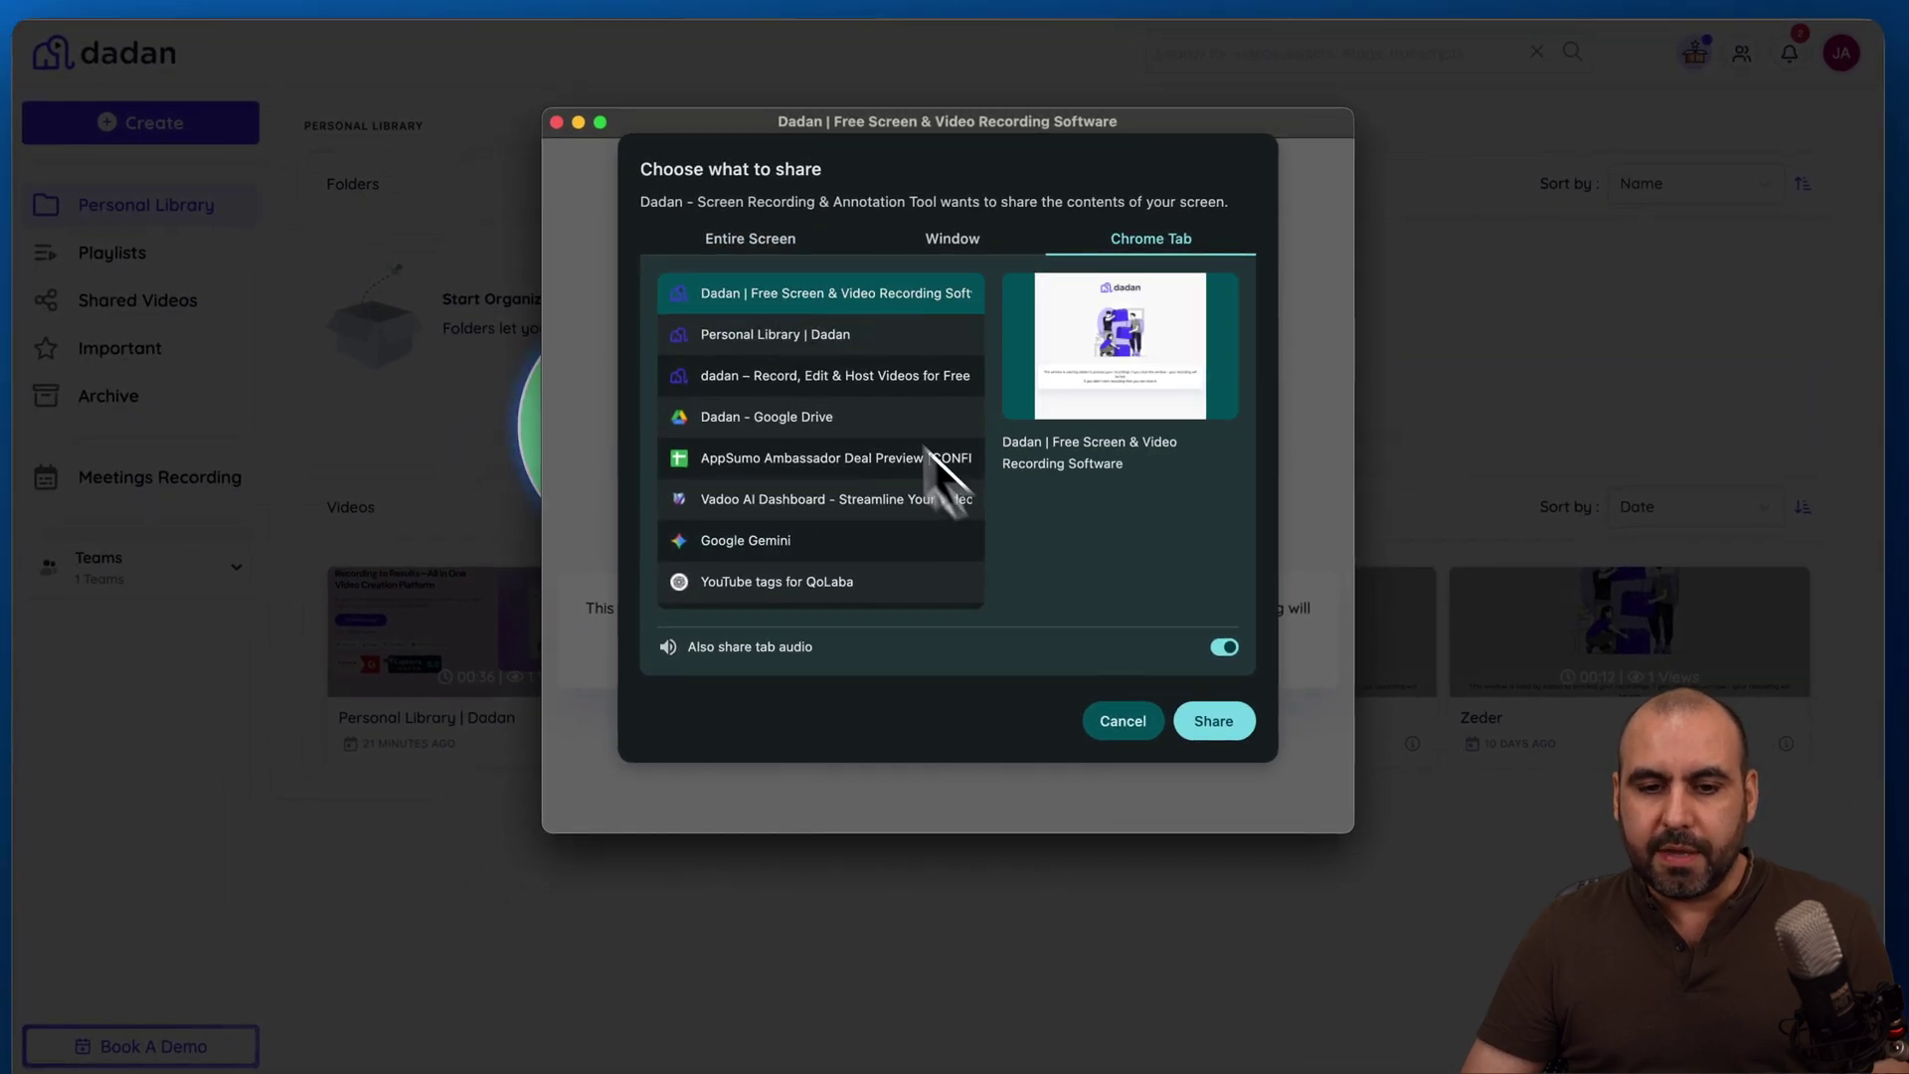
{"action": "left_click", "coordinate": [853, 380]}
{"action": "left_click", "coordinate": [1199, 712]}
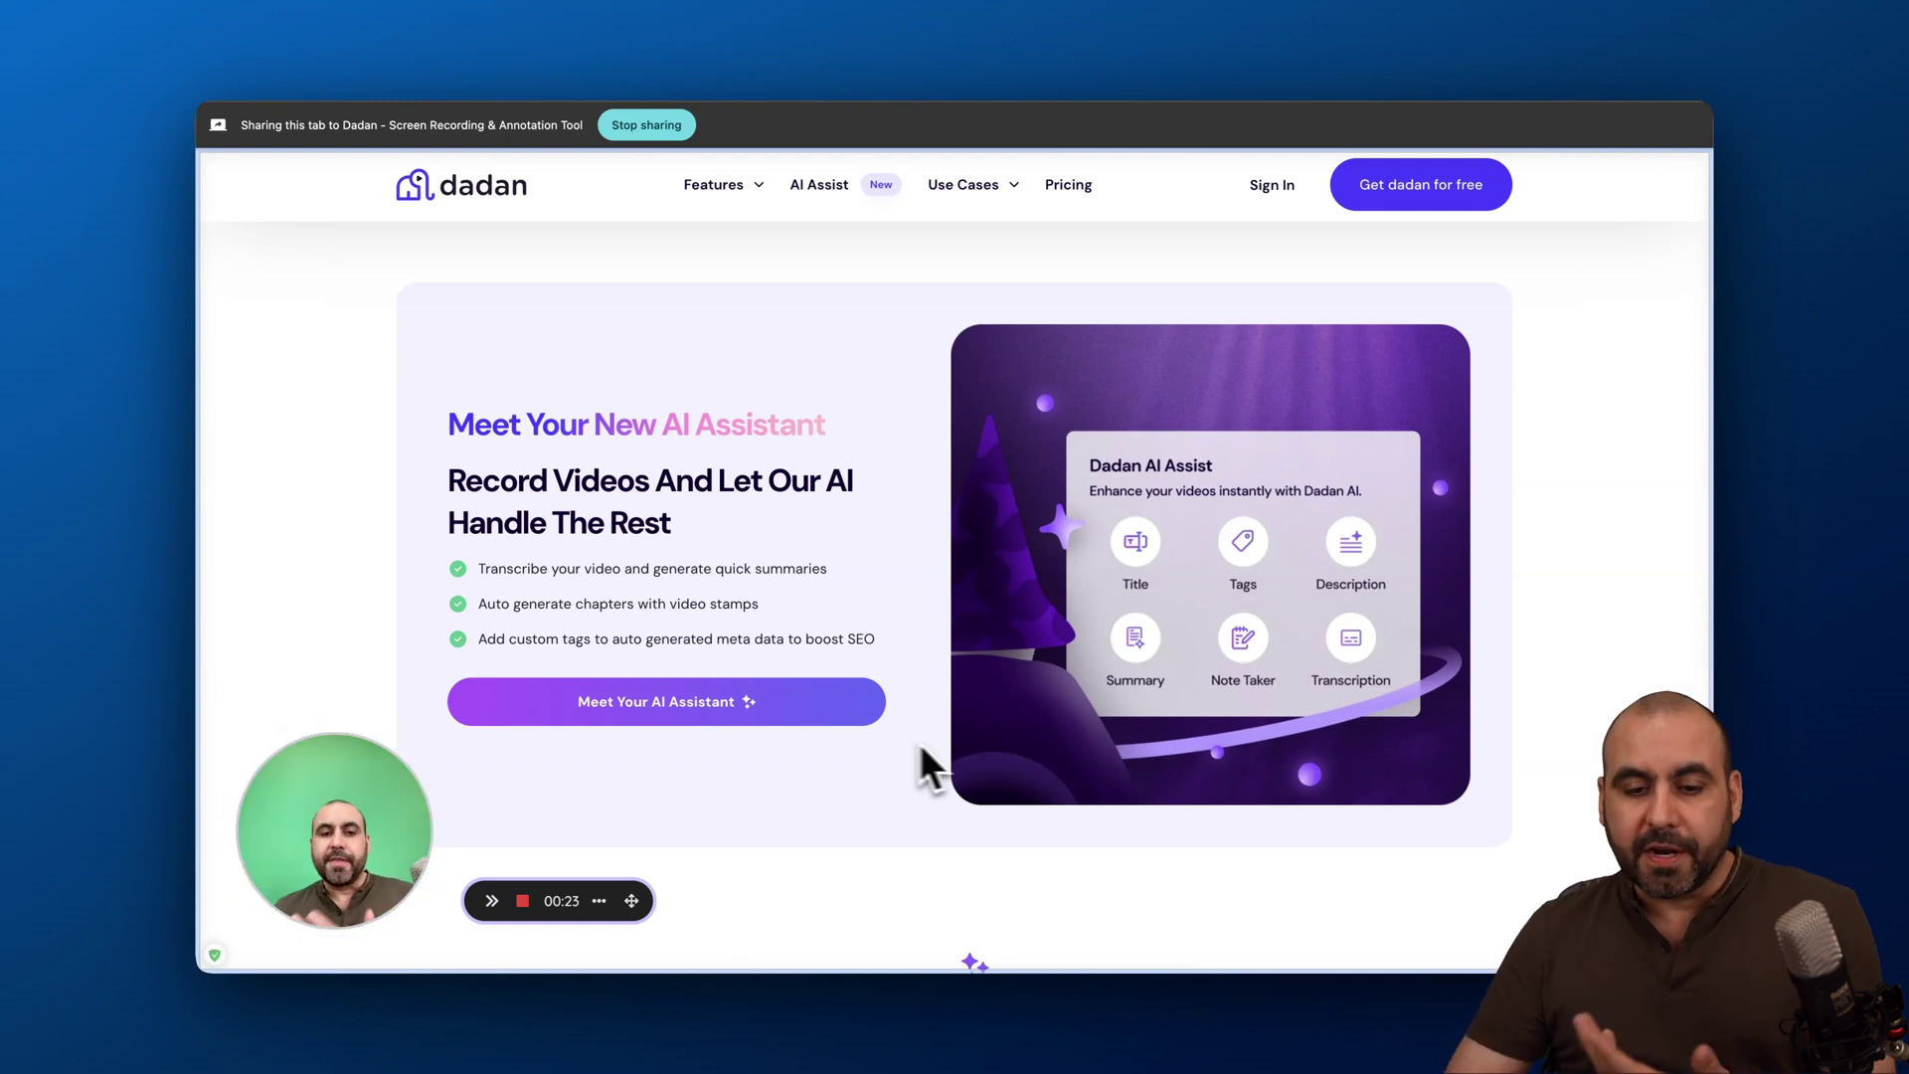
Scroll down through the page, then stop the recording so it uploads
{"action": "scroll", "coordinate": [939, 696], "scroll_direction": "down", "scroll_amount": 20}
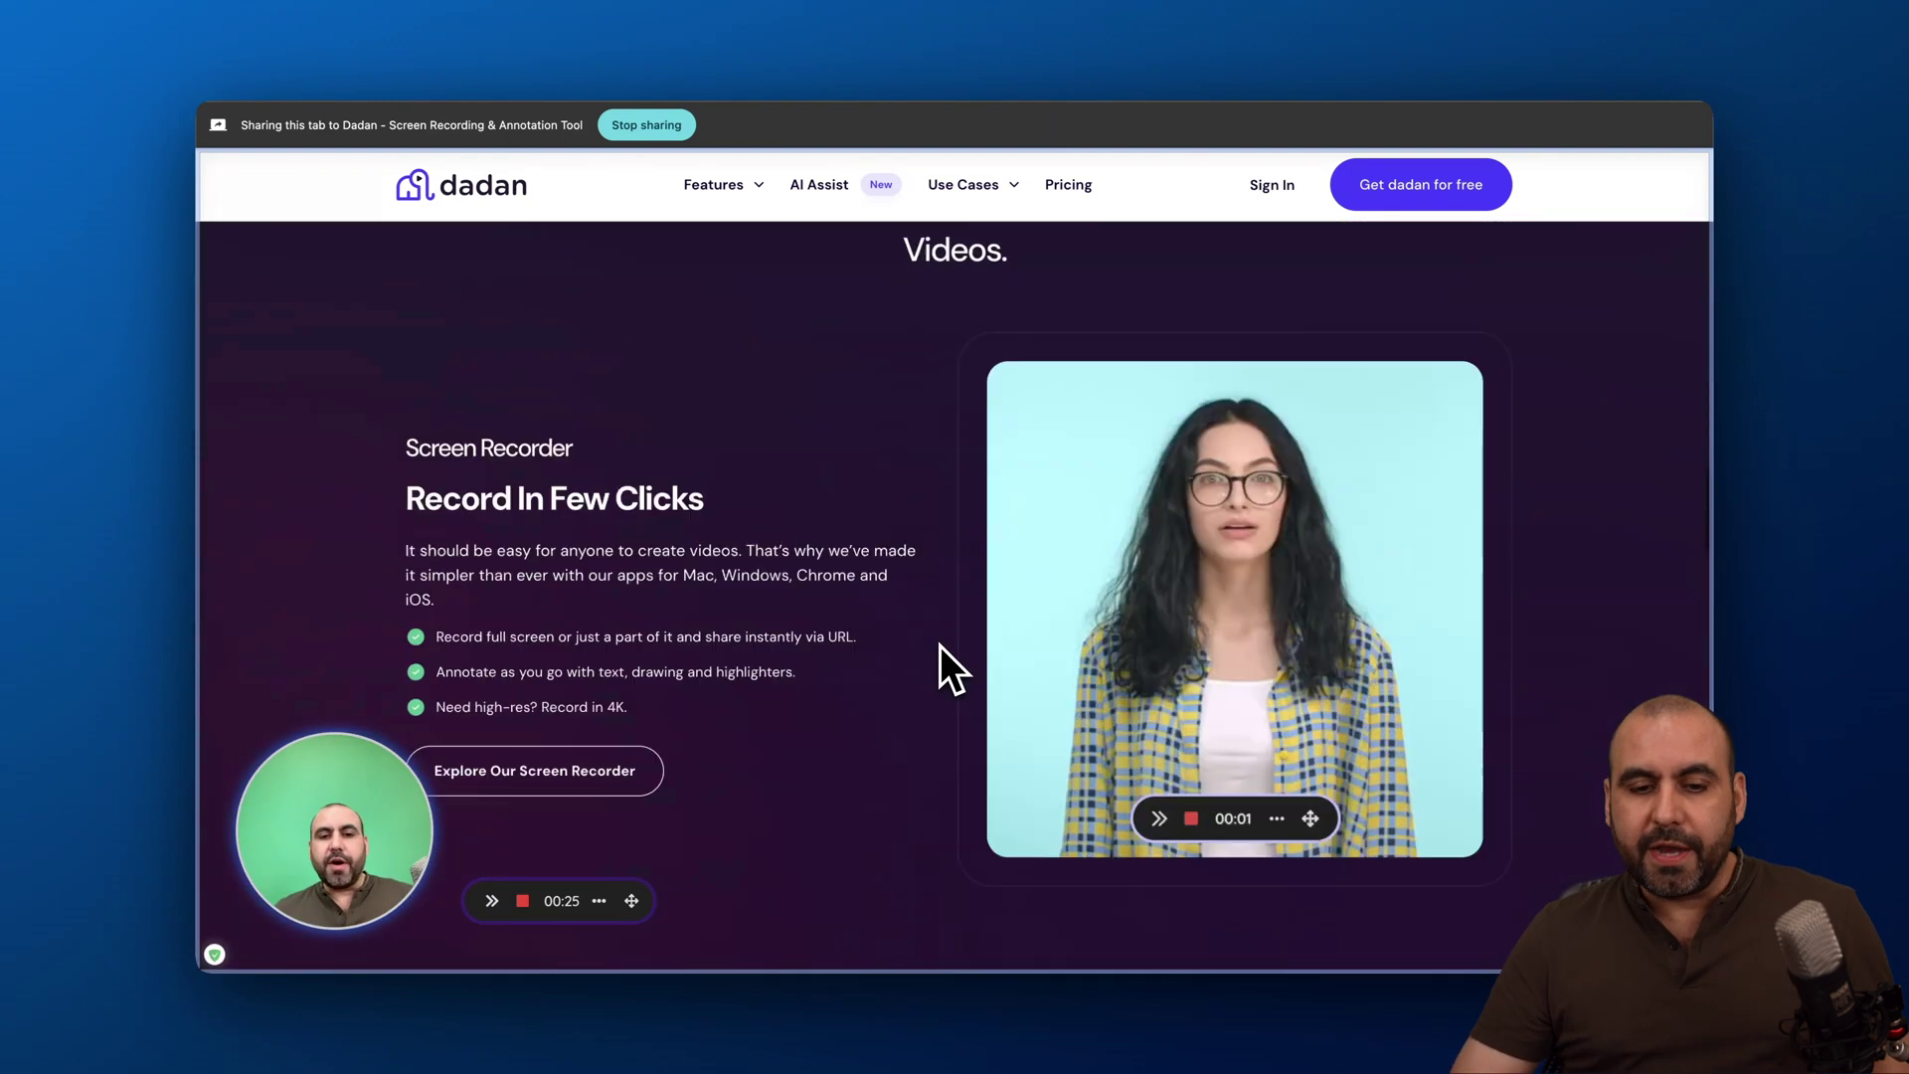
{"action": "scroll", "coordinate": [941, 647], "scroll_direction": "down", "scroll_amount": 5}
{"action": "left_click", "coordinate": [522, 901]}
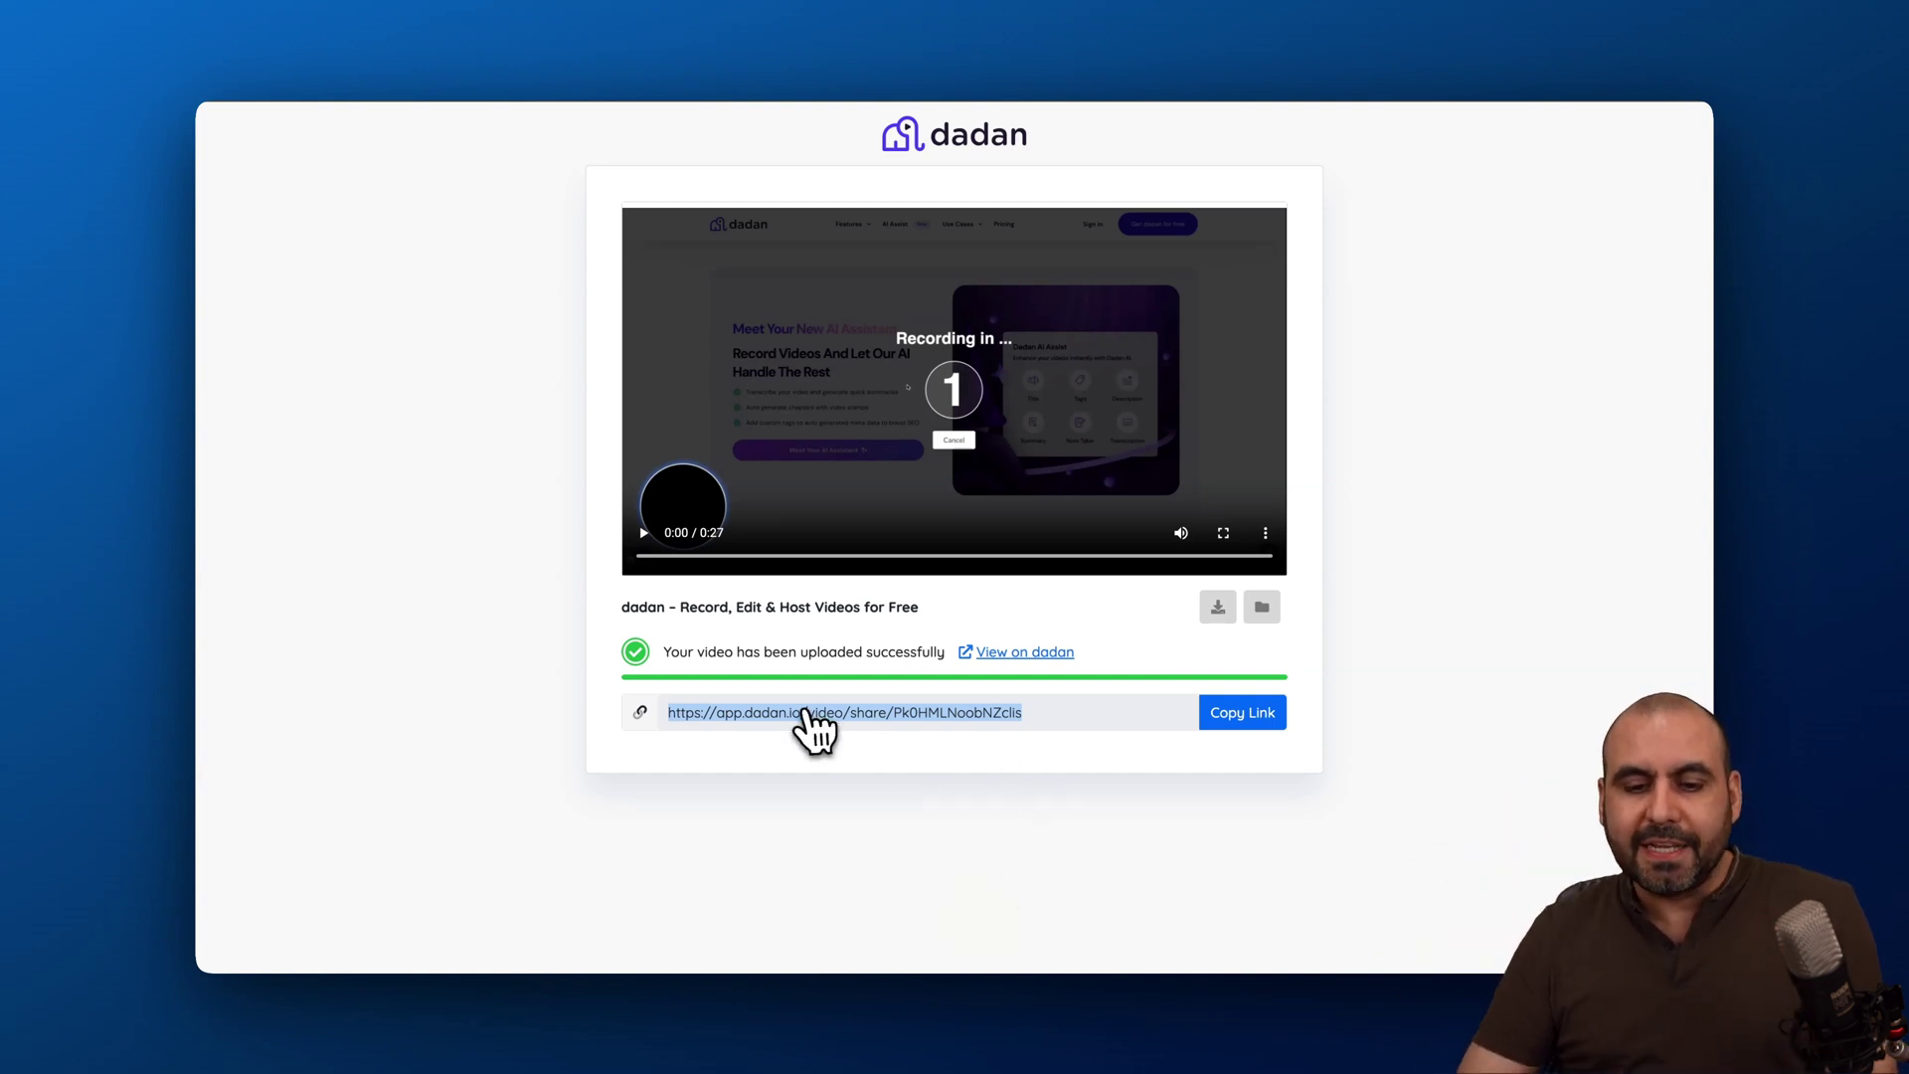
Open the finished recording on its dadan video page and bring up the Transcript panel
{"action": "left_click", "coordinate": [1262, 609]}
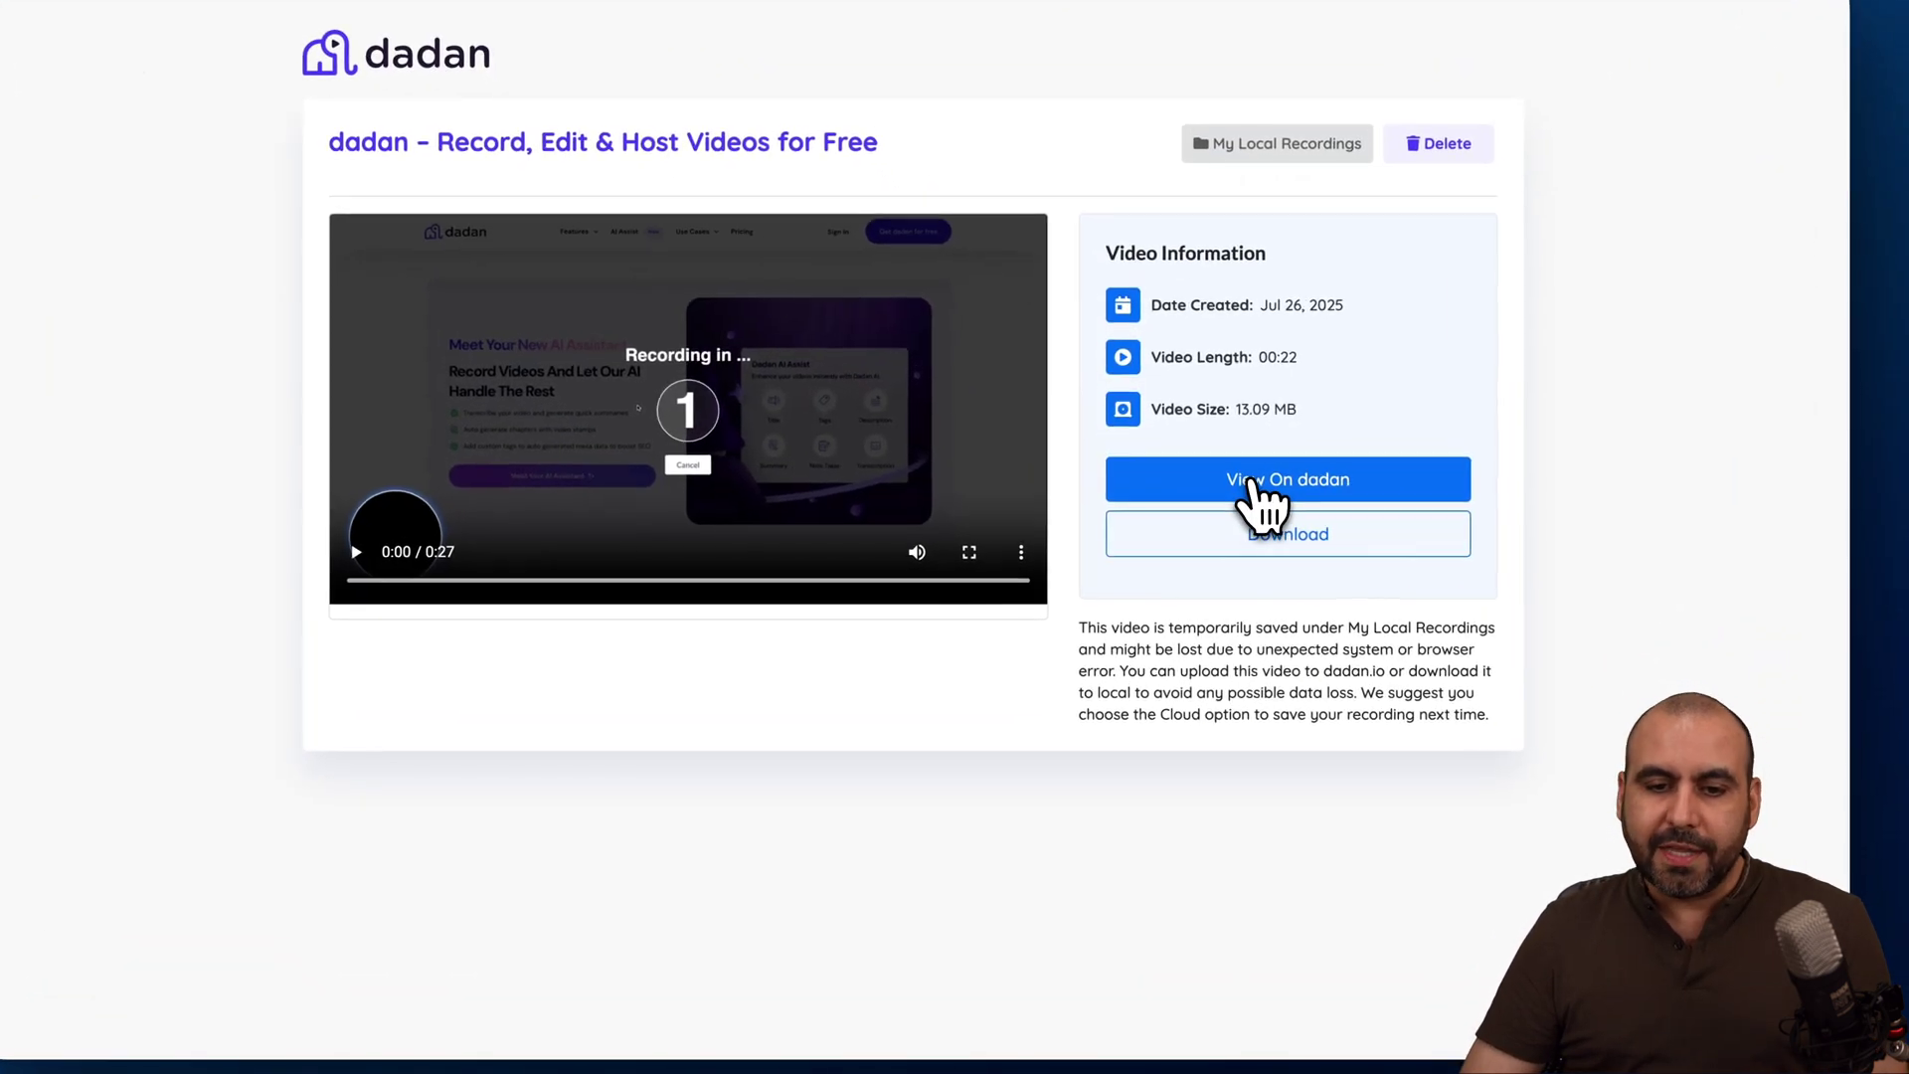
{"action": "left_click", "coordinate": [1253, 481]}
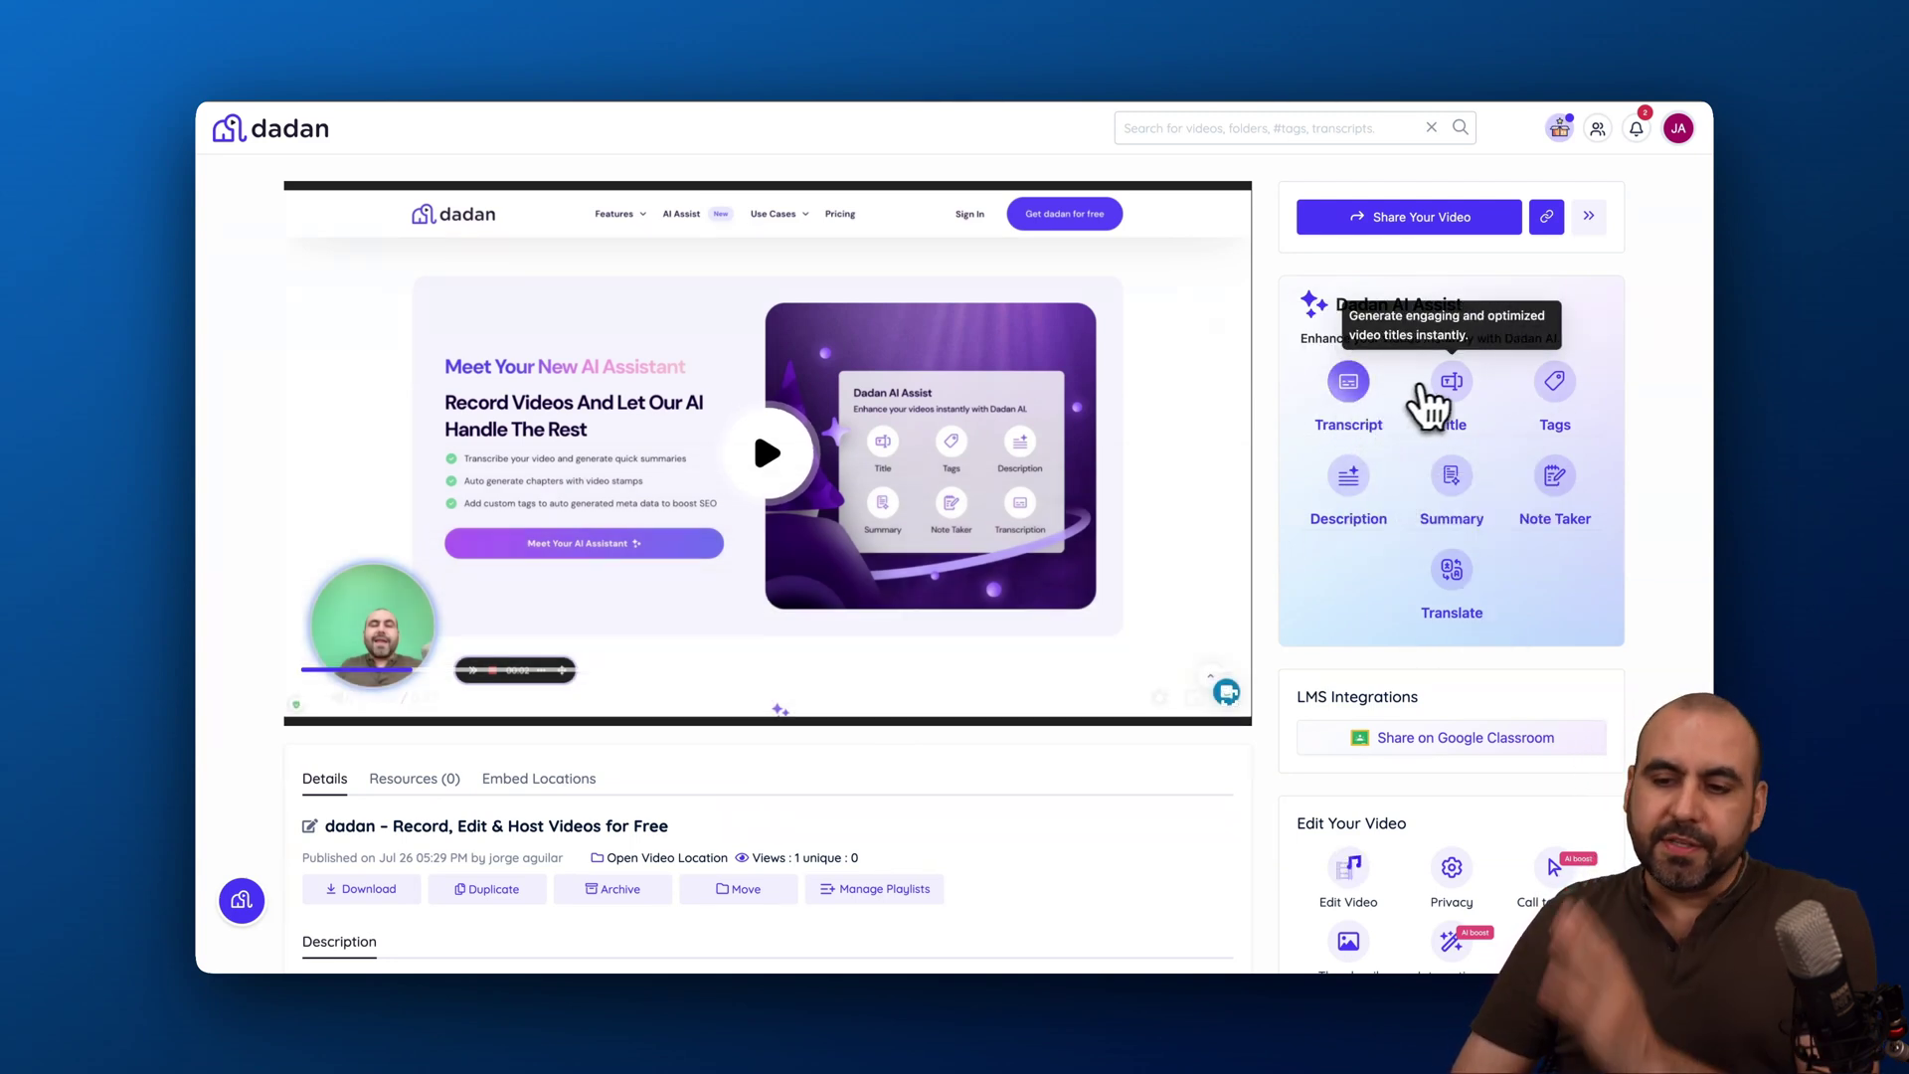
{"action": "left_click", "coordinate": [1350, 383]}
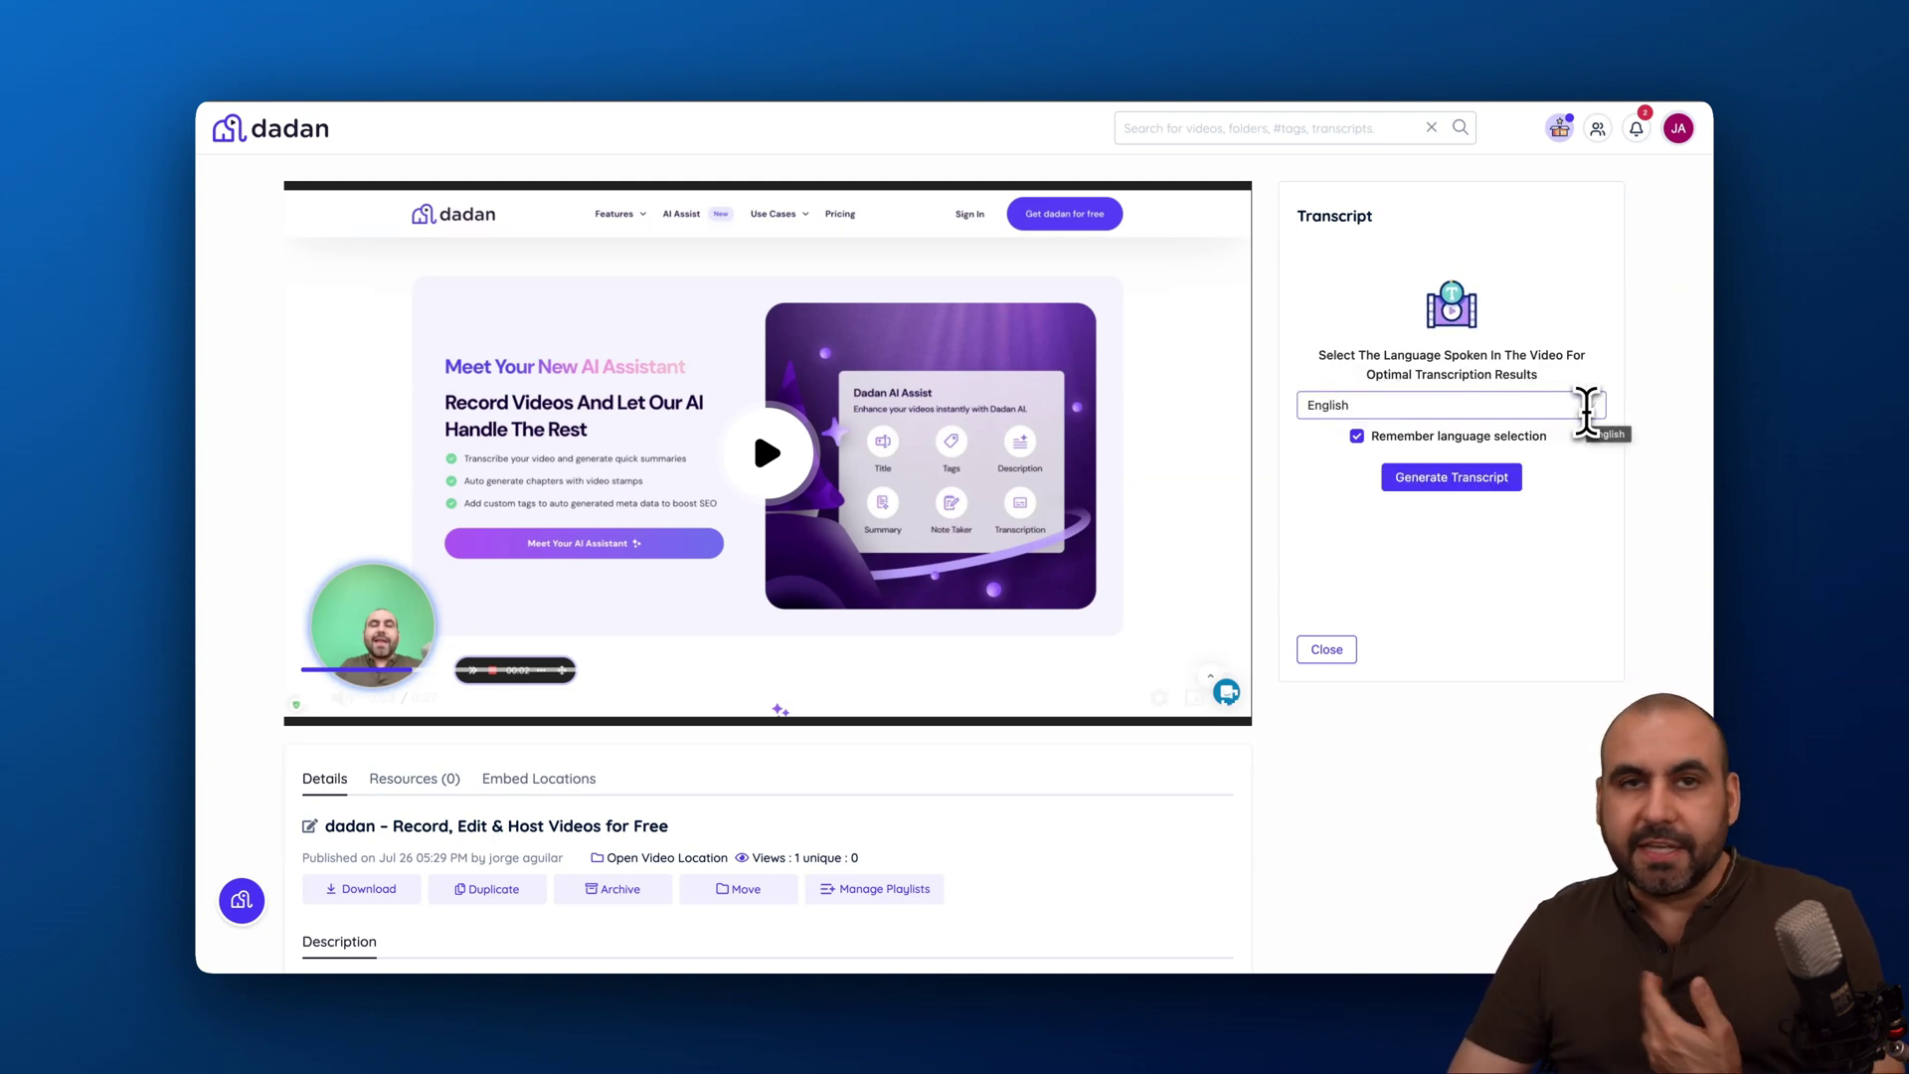
Keep English as the spoken language, generate and confirm the transcript, then close it
{"action": "left_click", "coordinate": [1586, 408]}
{"action": "scroll", "coordinate": [1534, 533], "scroll_direction": "down", "scroll_amount": 4}
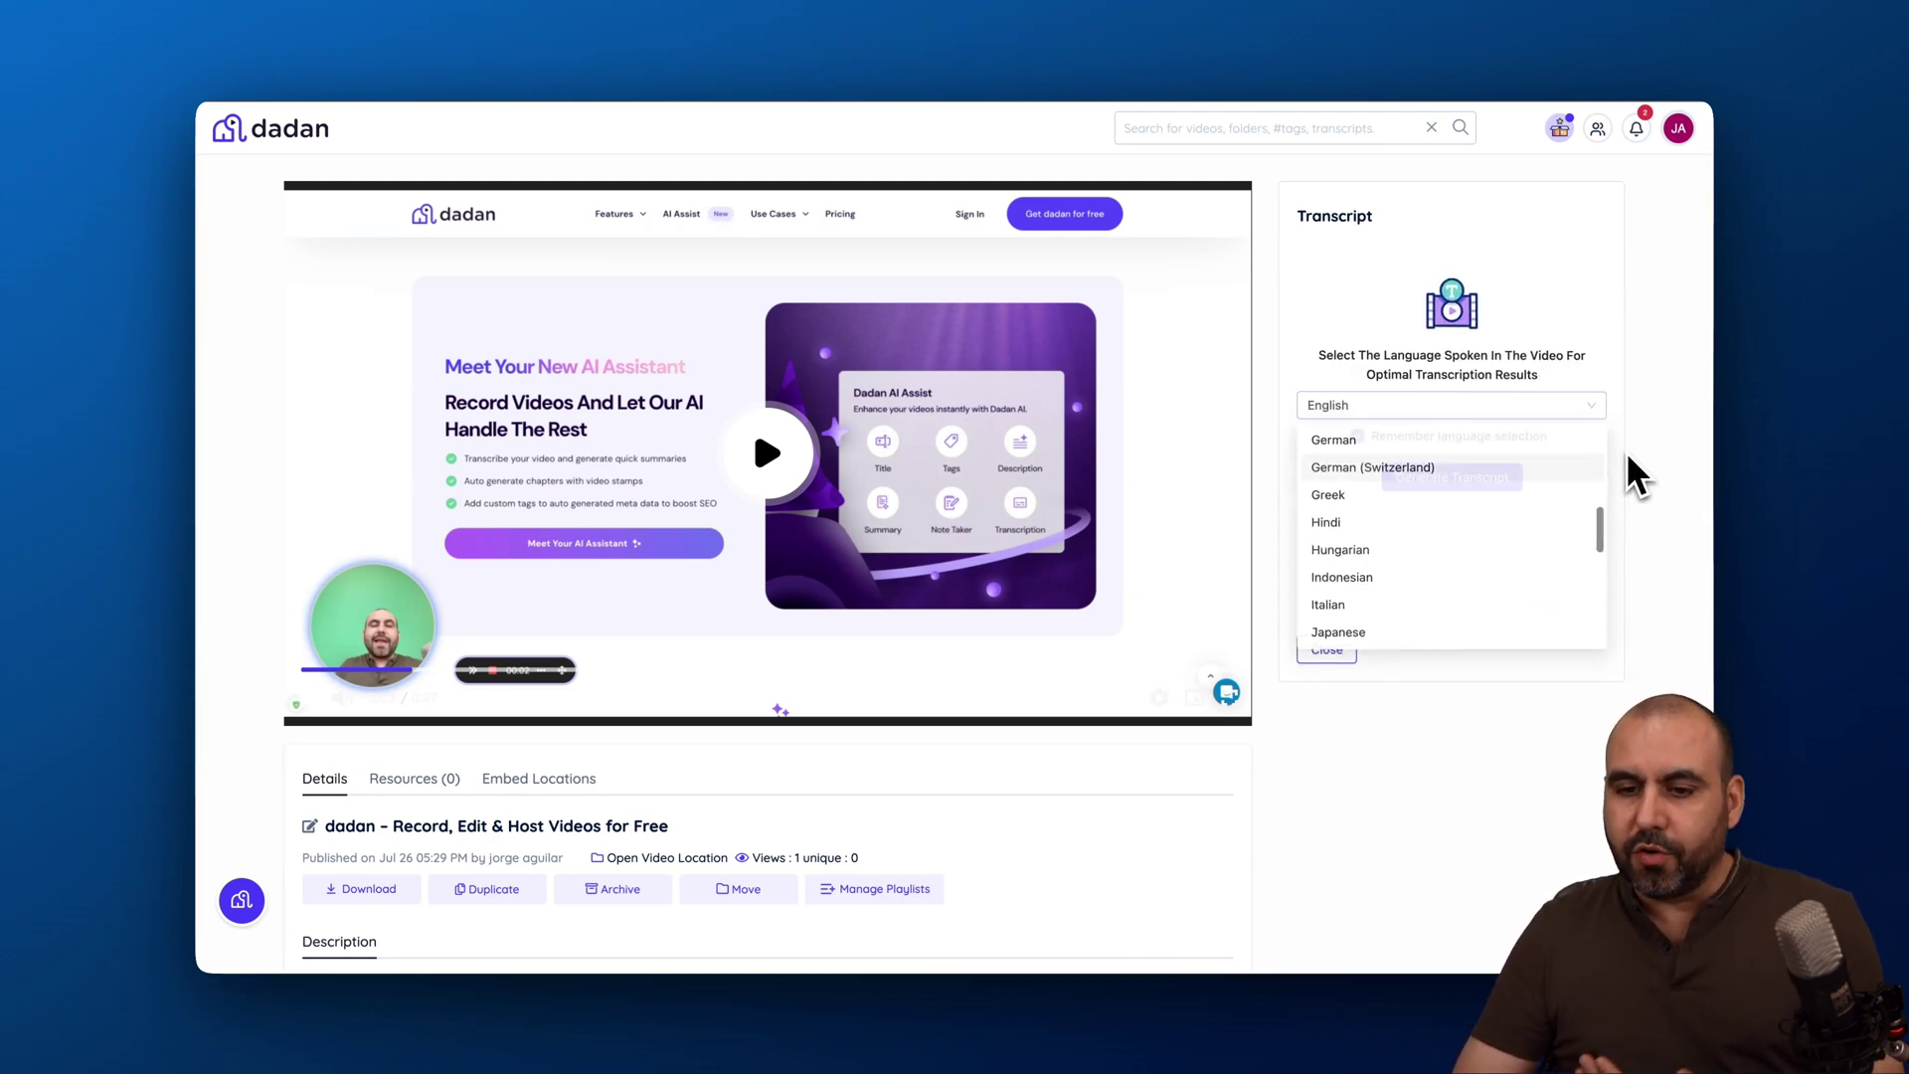
{"action": "left_click", "coordinate": [1636, 475]}
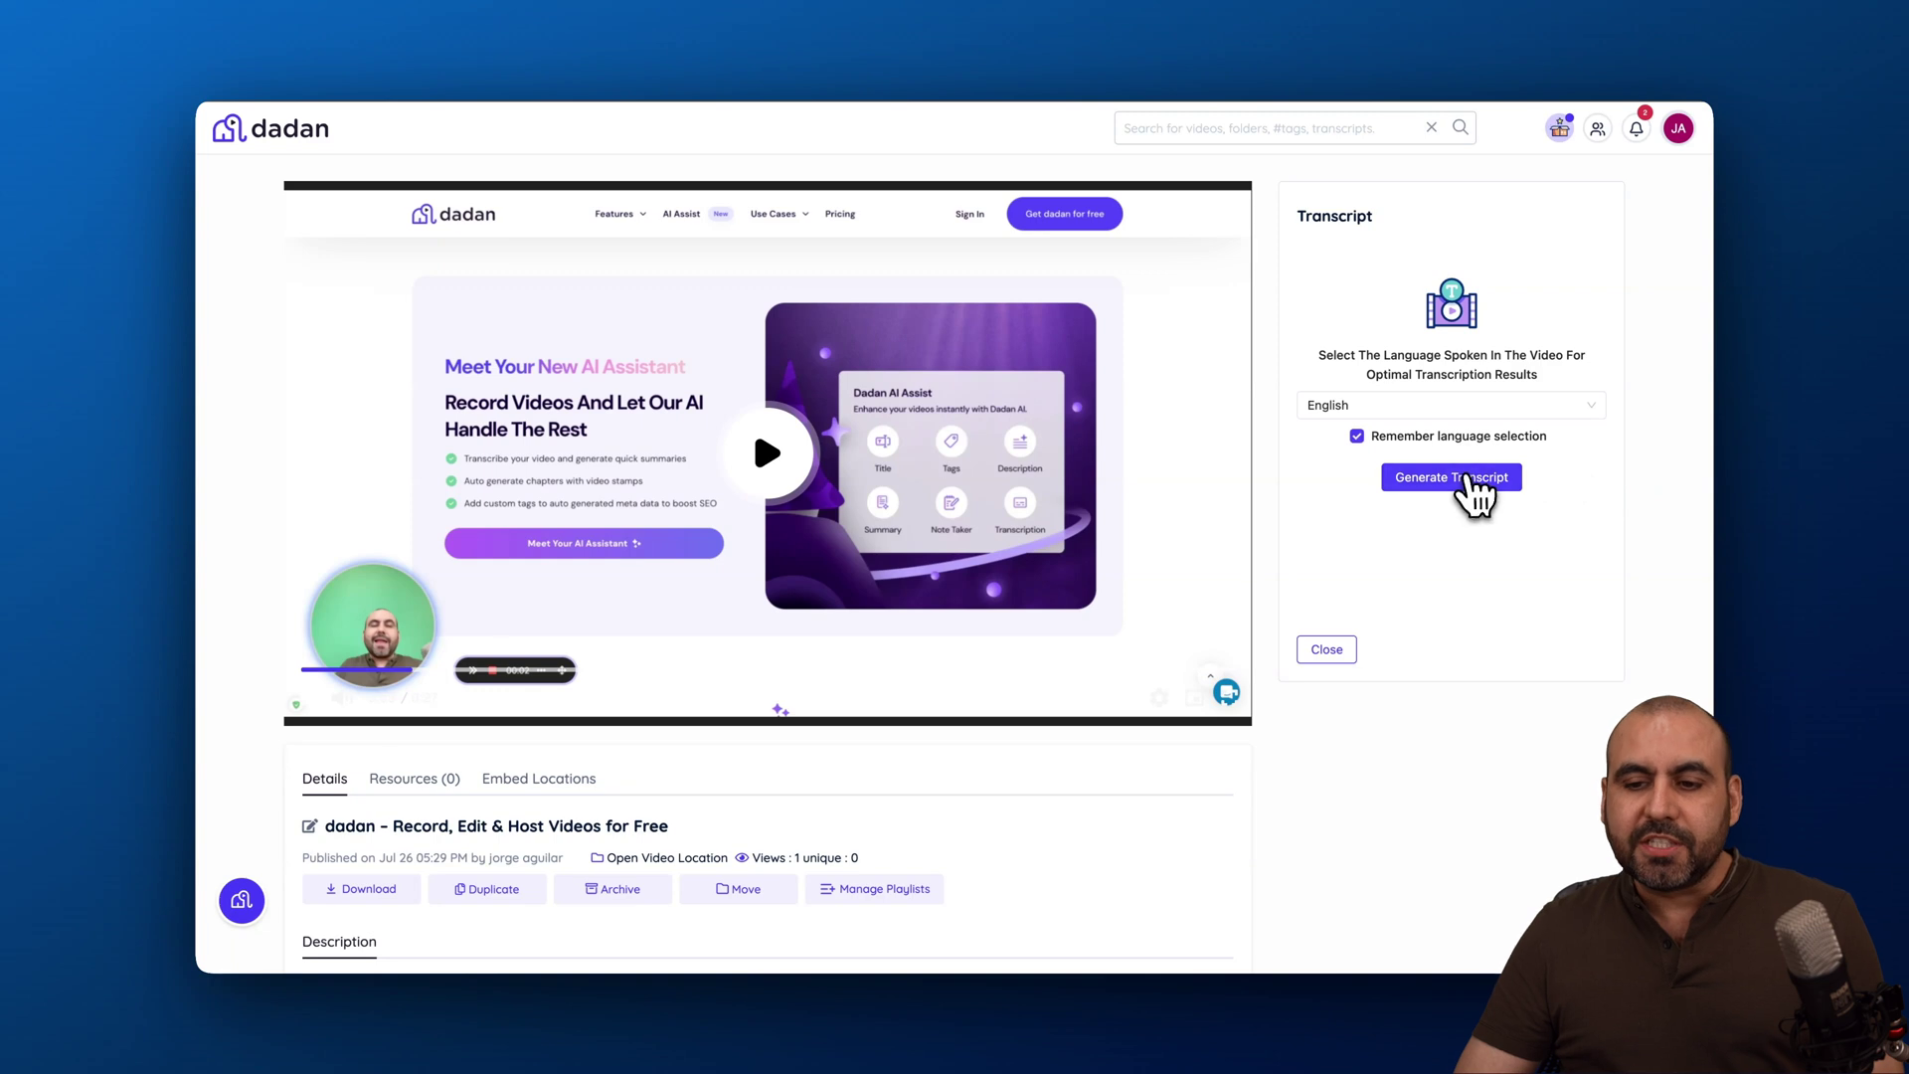
{"action": "left_click", "coordinate": [1470, 479]}
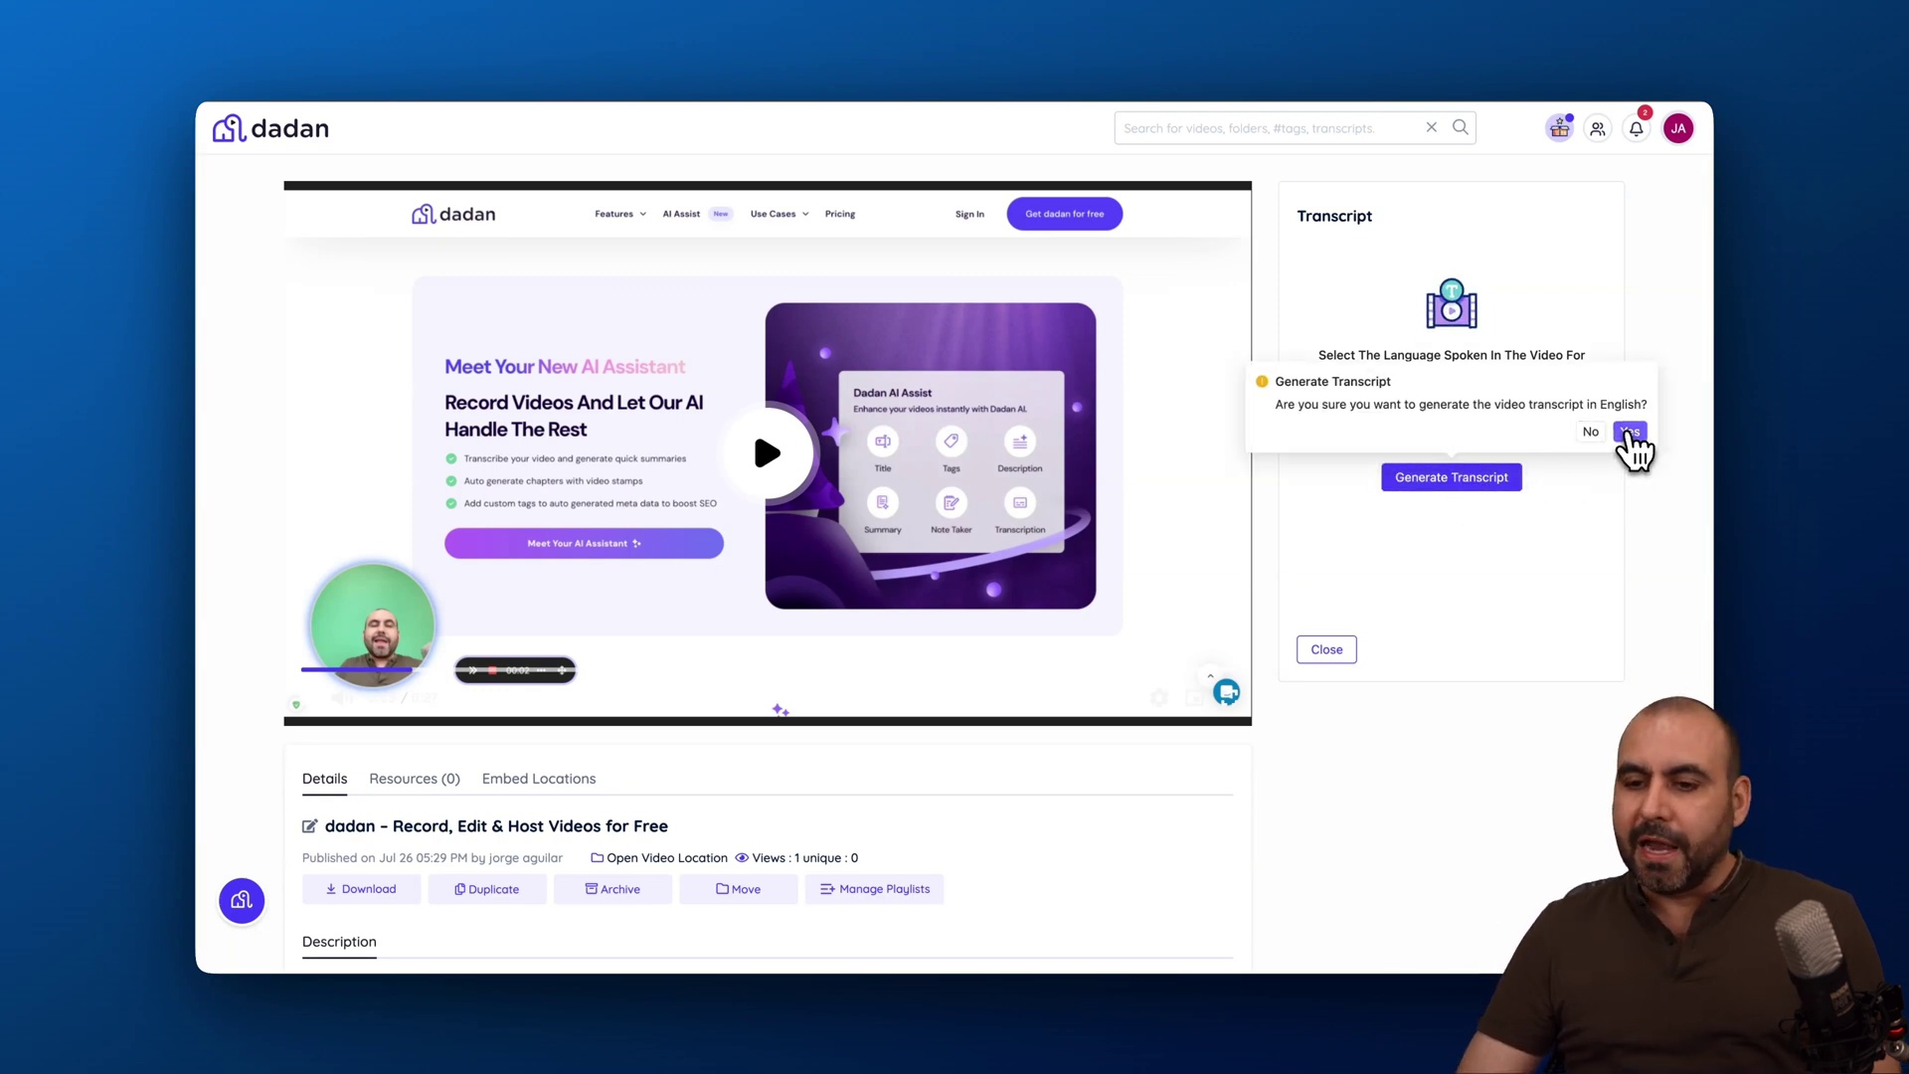
{"action": "left_click", "coordinate": [1630, 433]}
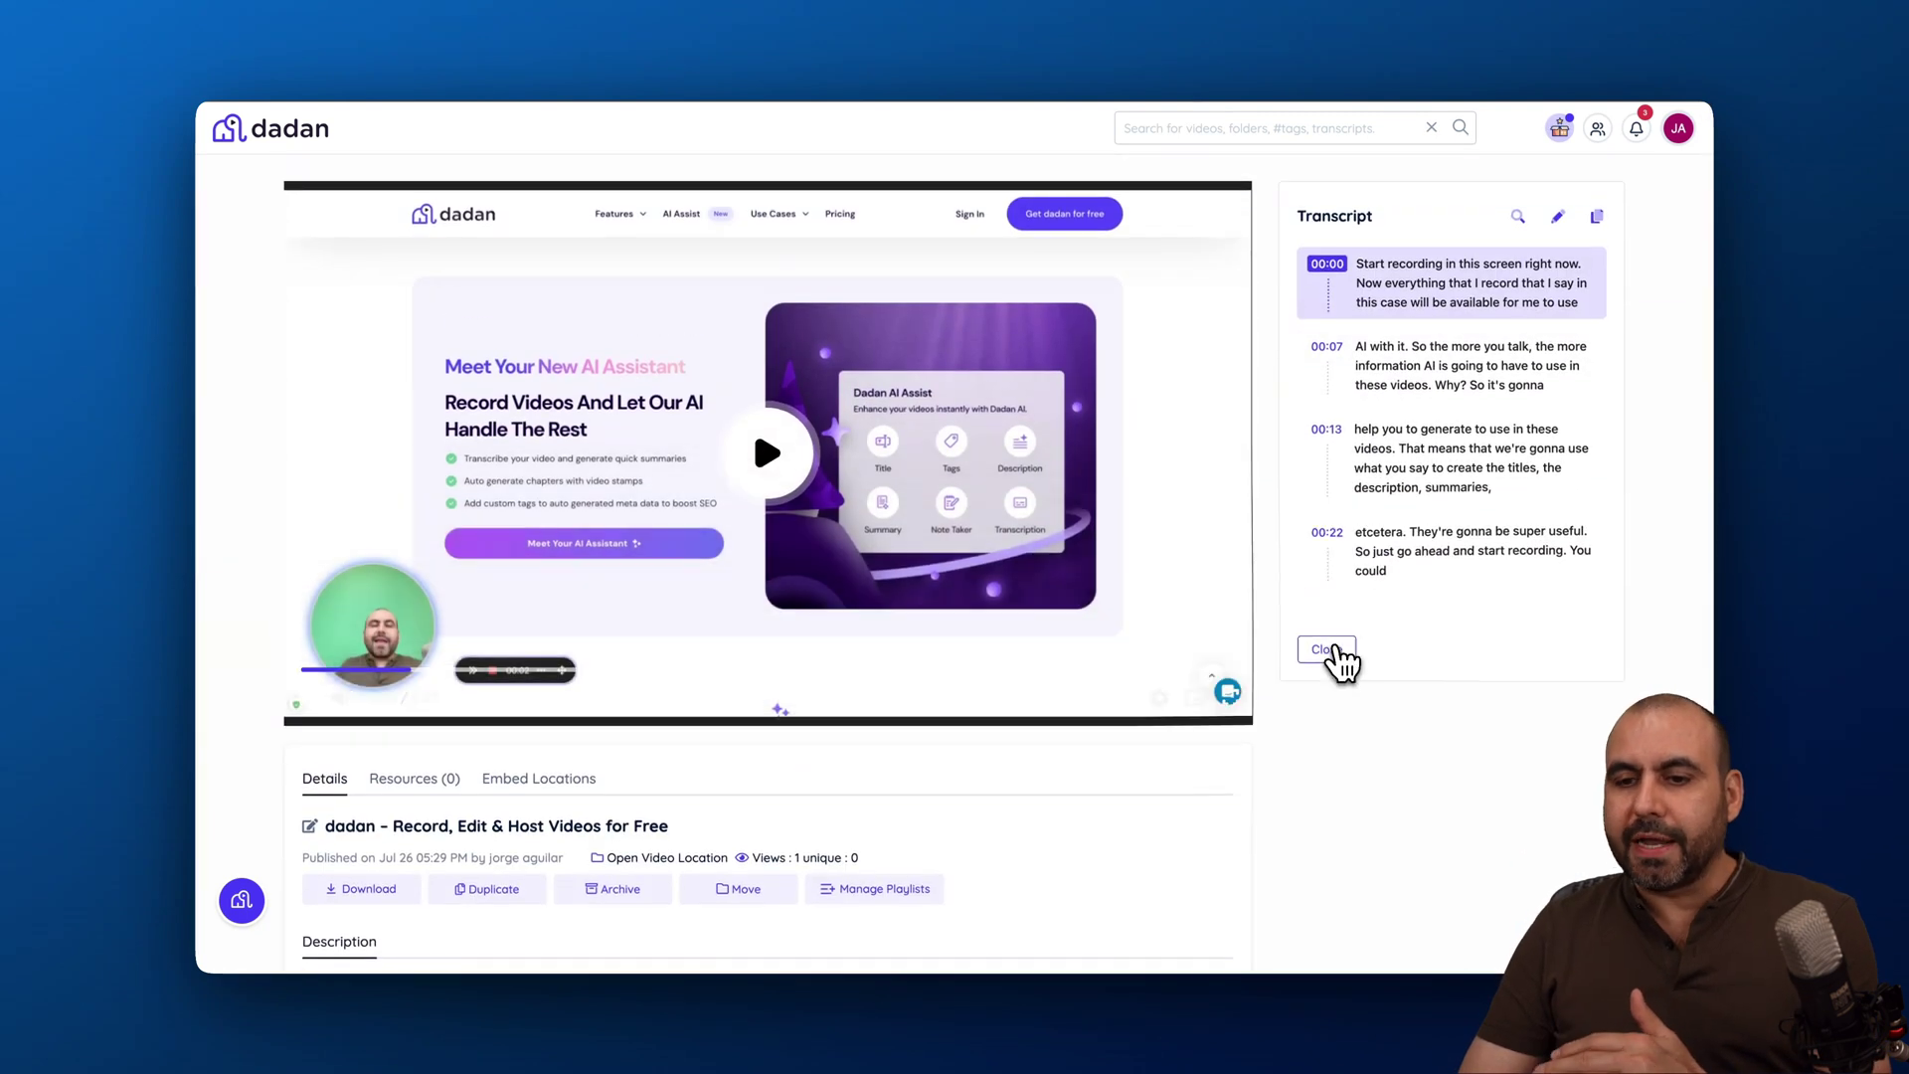
{"action": "left_click", "coordinate": [1330, 655]}
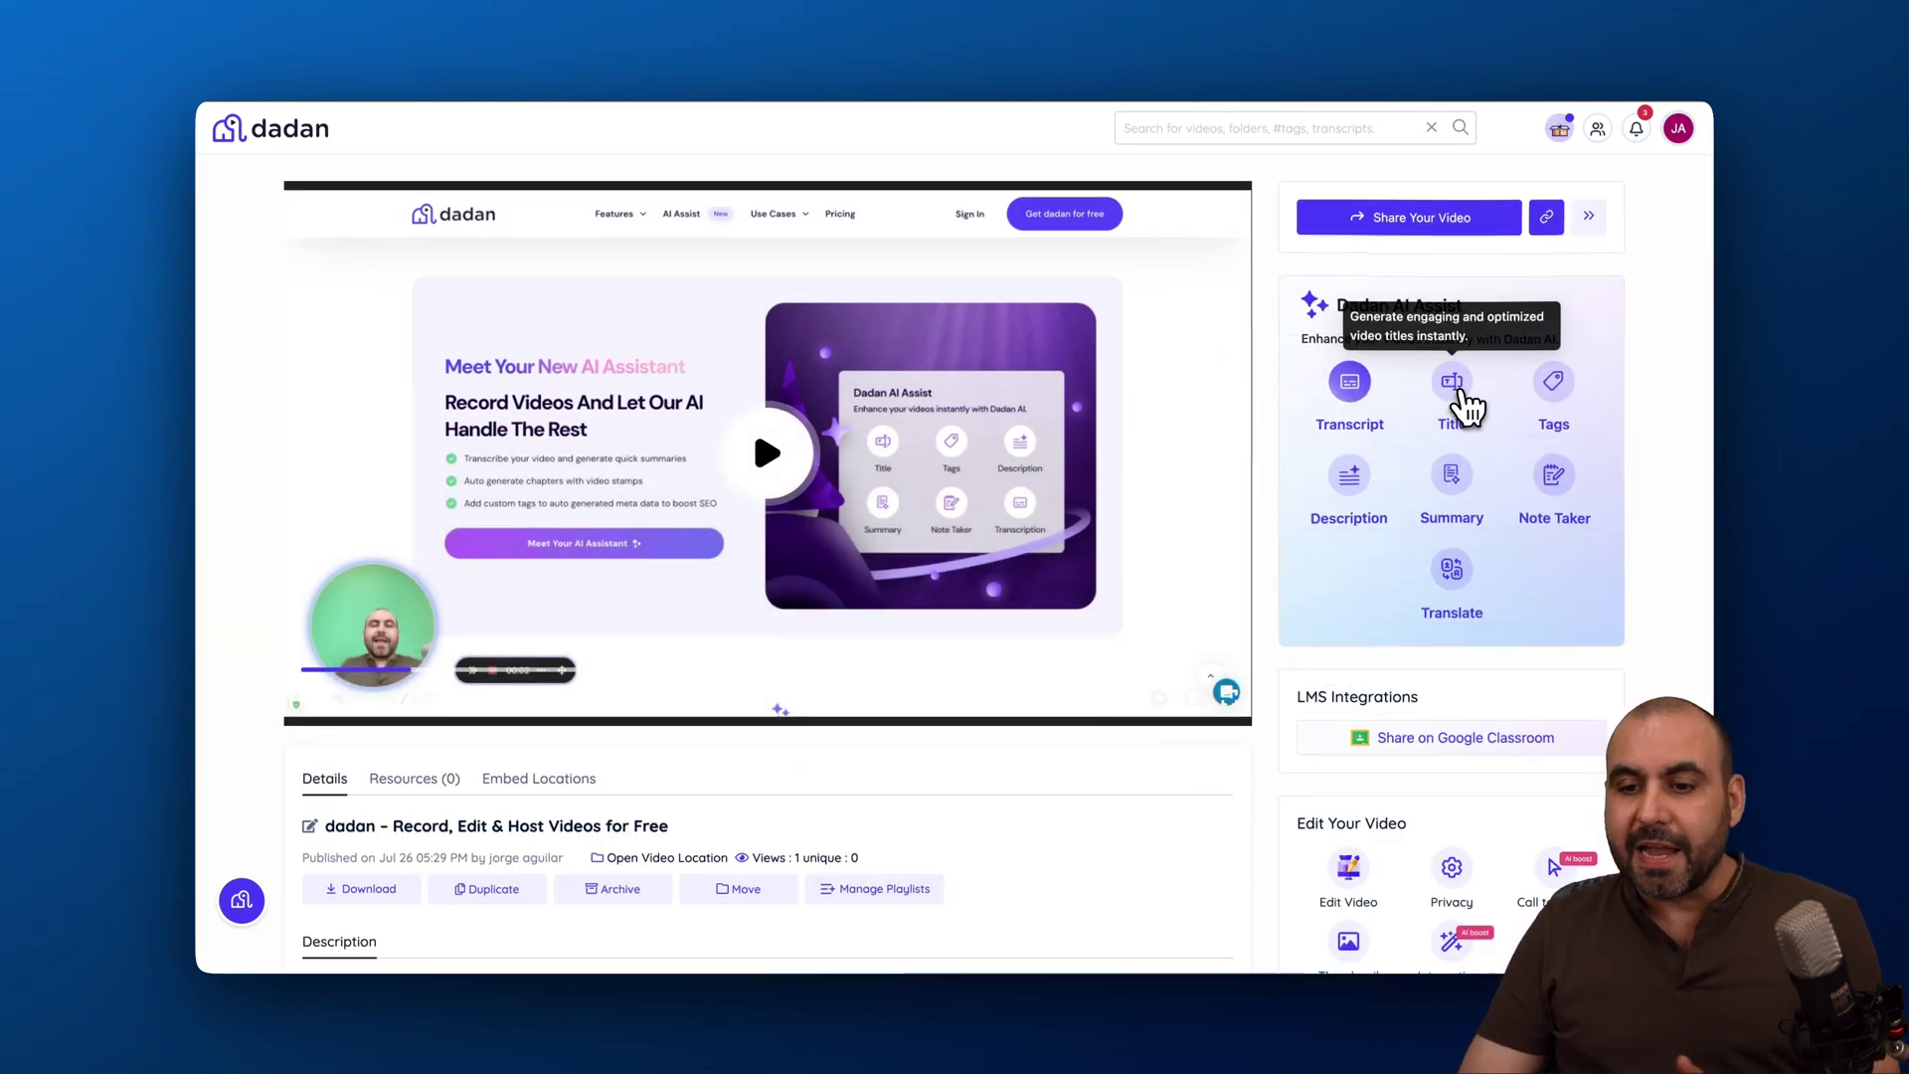
Apply the AI title 'Master Video Creation with AI Tools' and add tags Video Content, Digital Marketing, Content Strategy, Content Creation
{"action": "left_click", "coordinate": [1457, 407]}
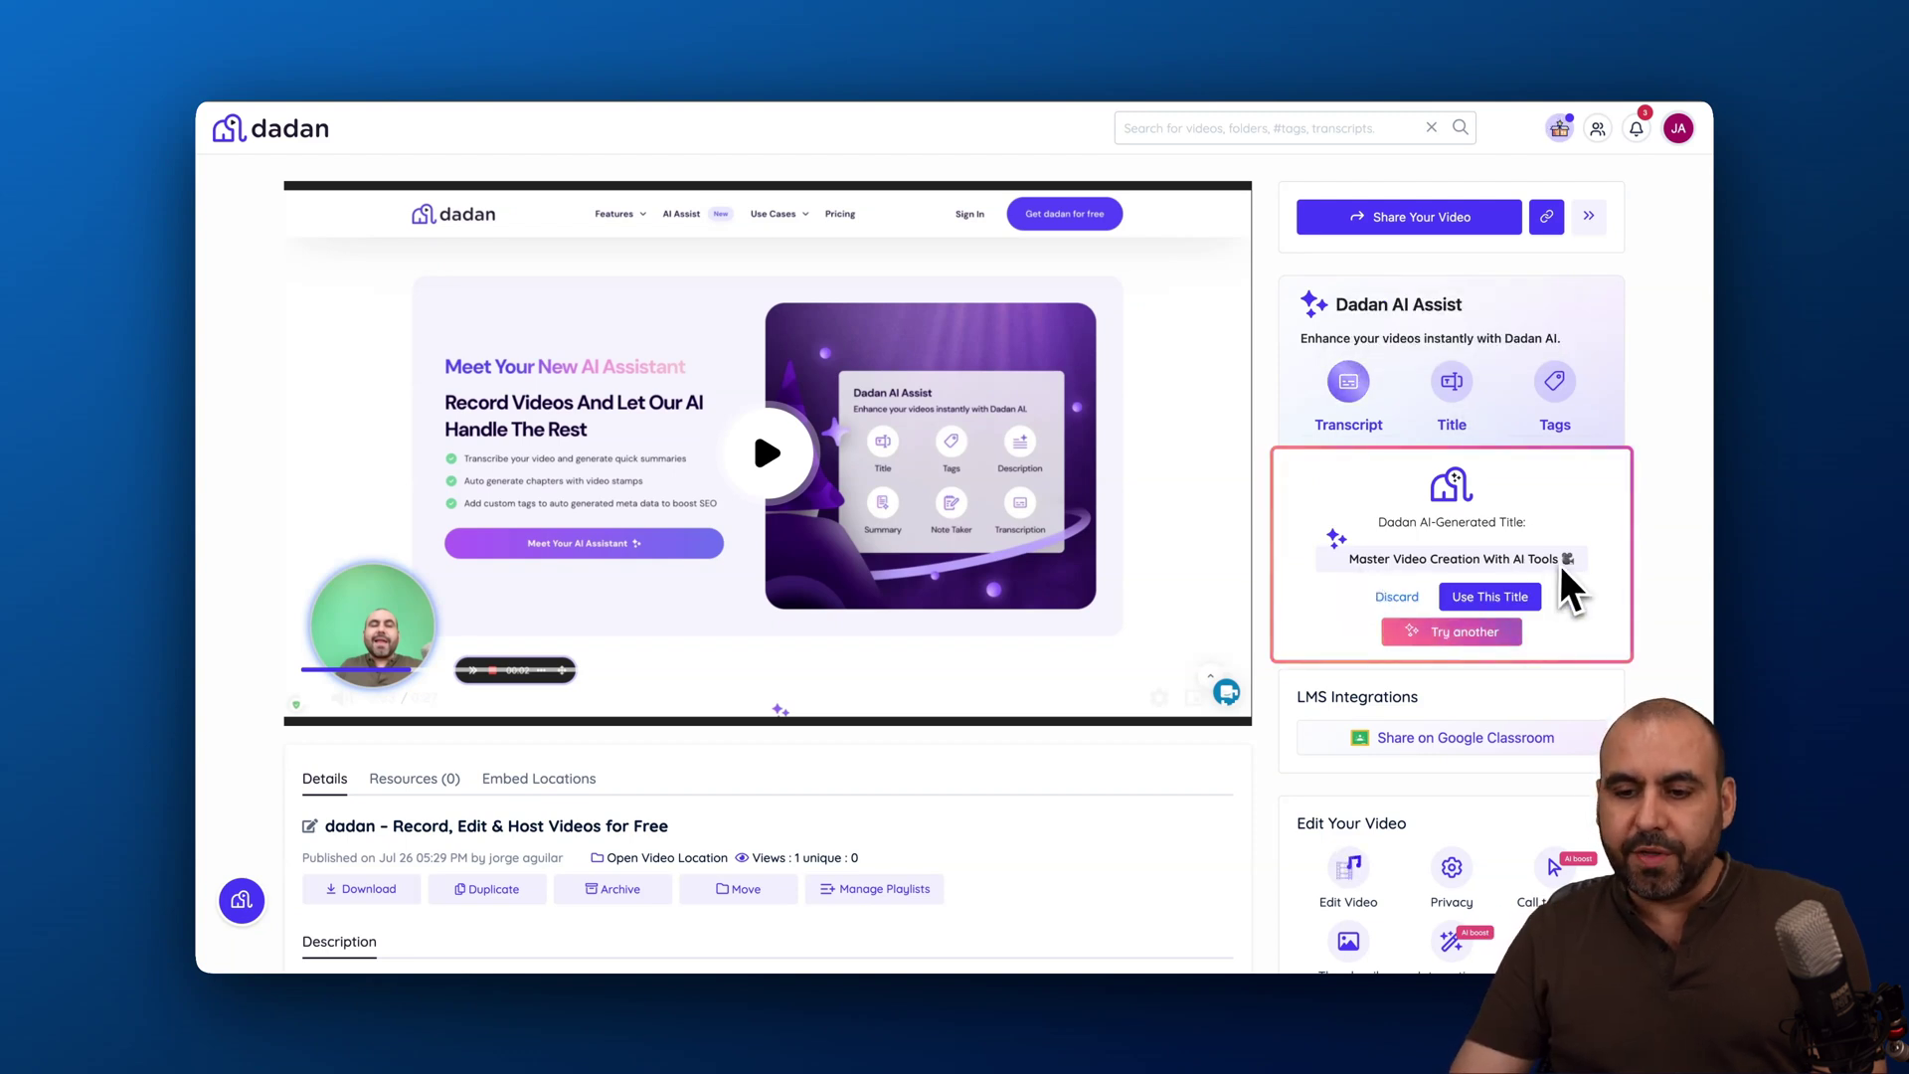
{"action": "left_click", "coordinate": [1481, 597]}
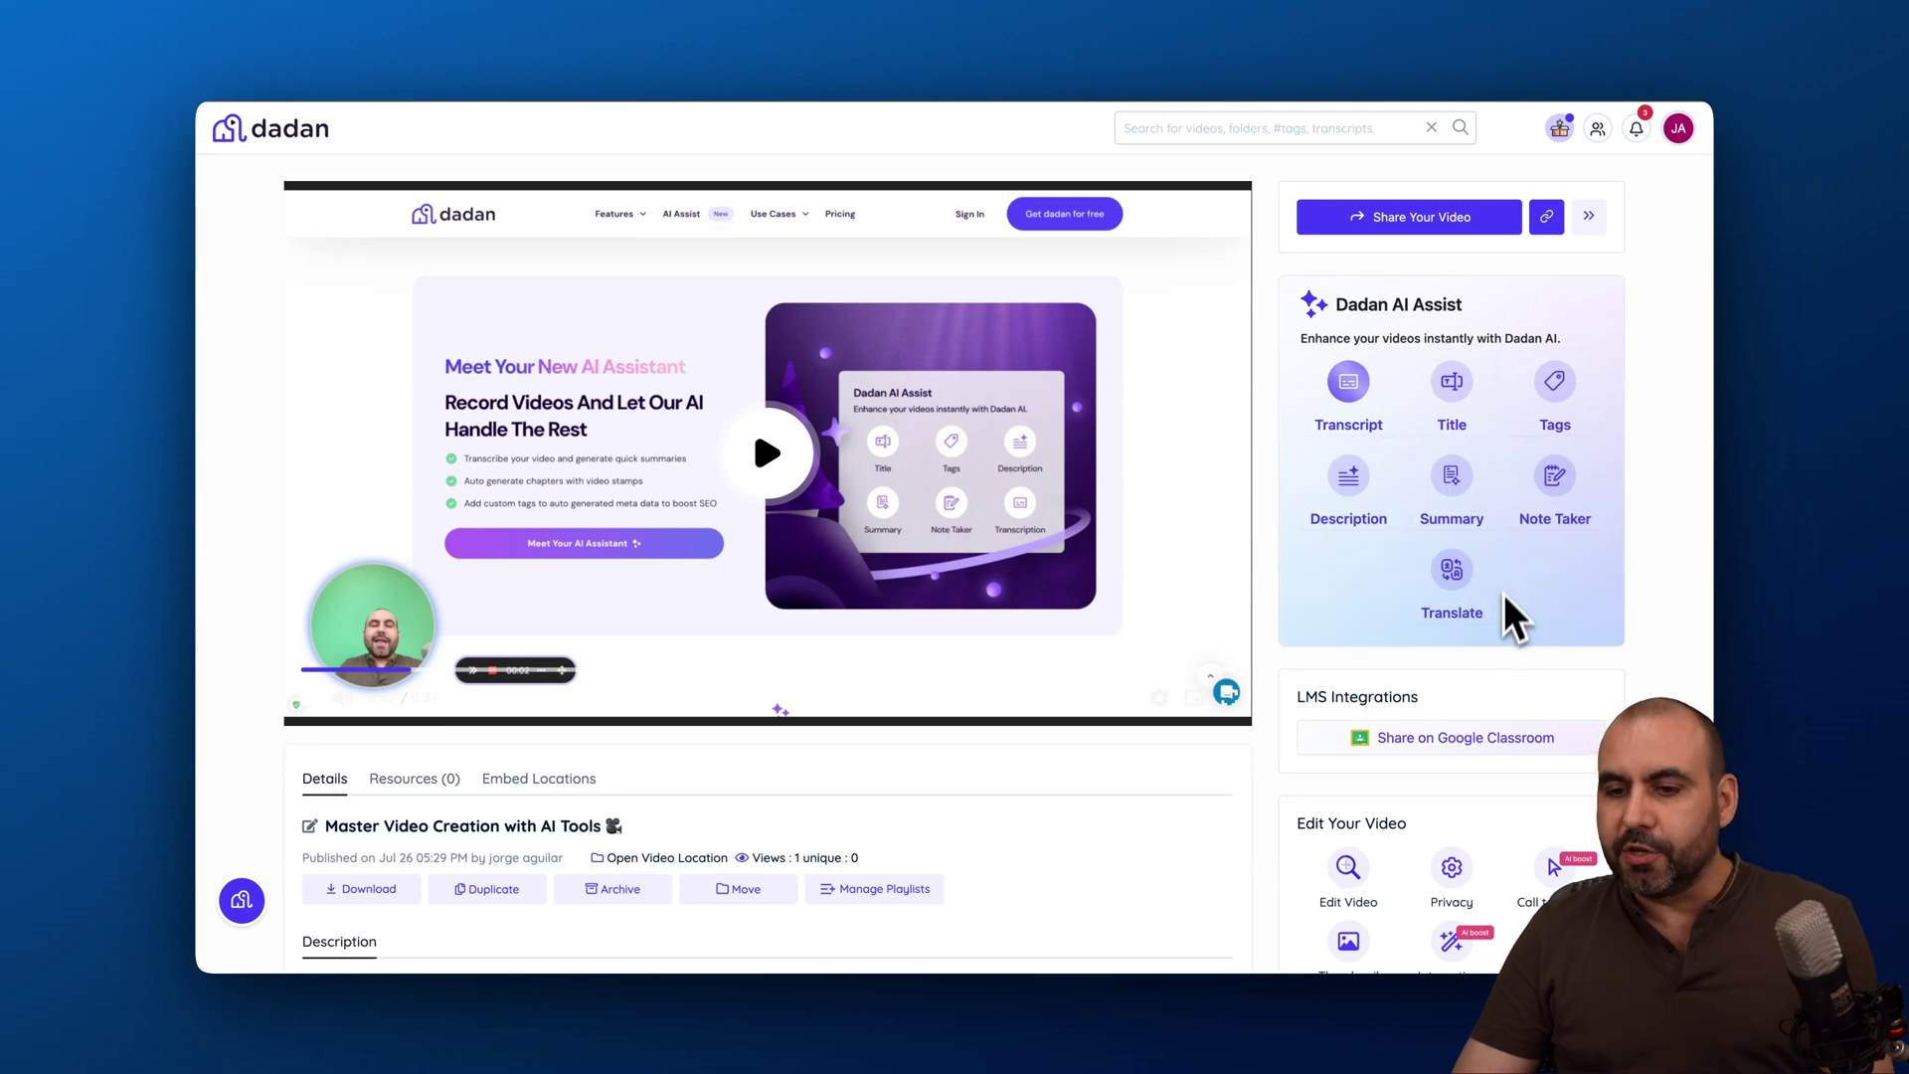
{"action": "left_click", "coordinate": [1555, 391]}
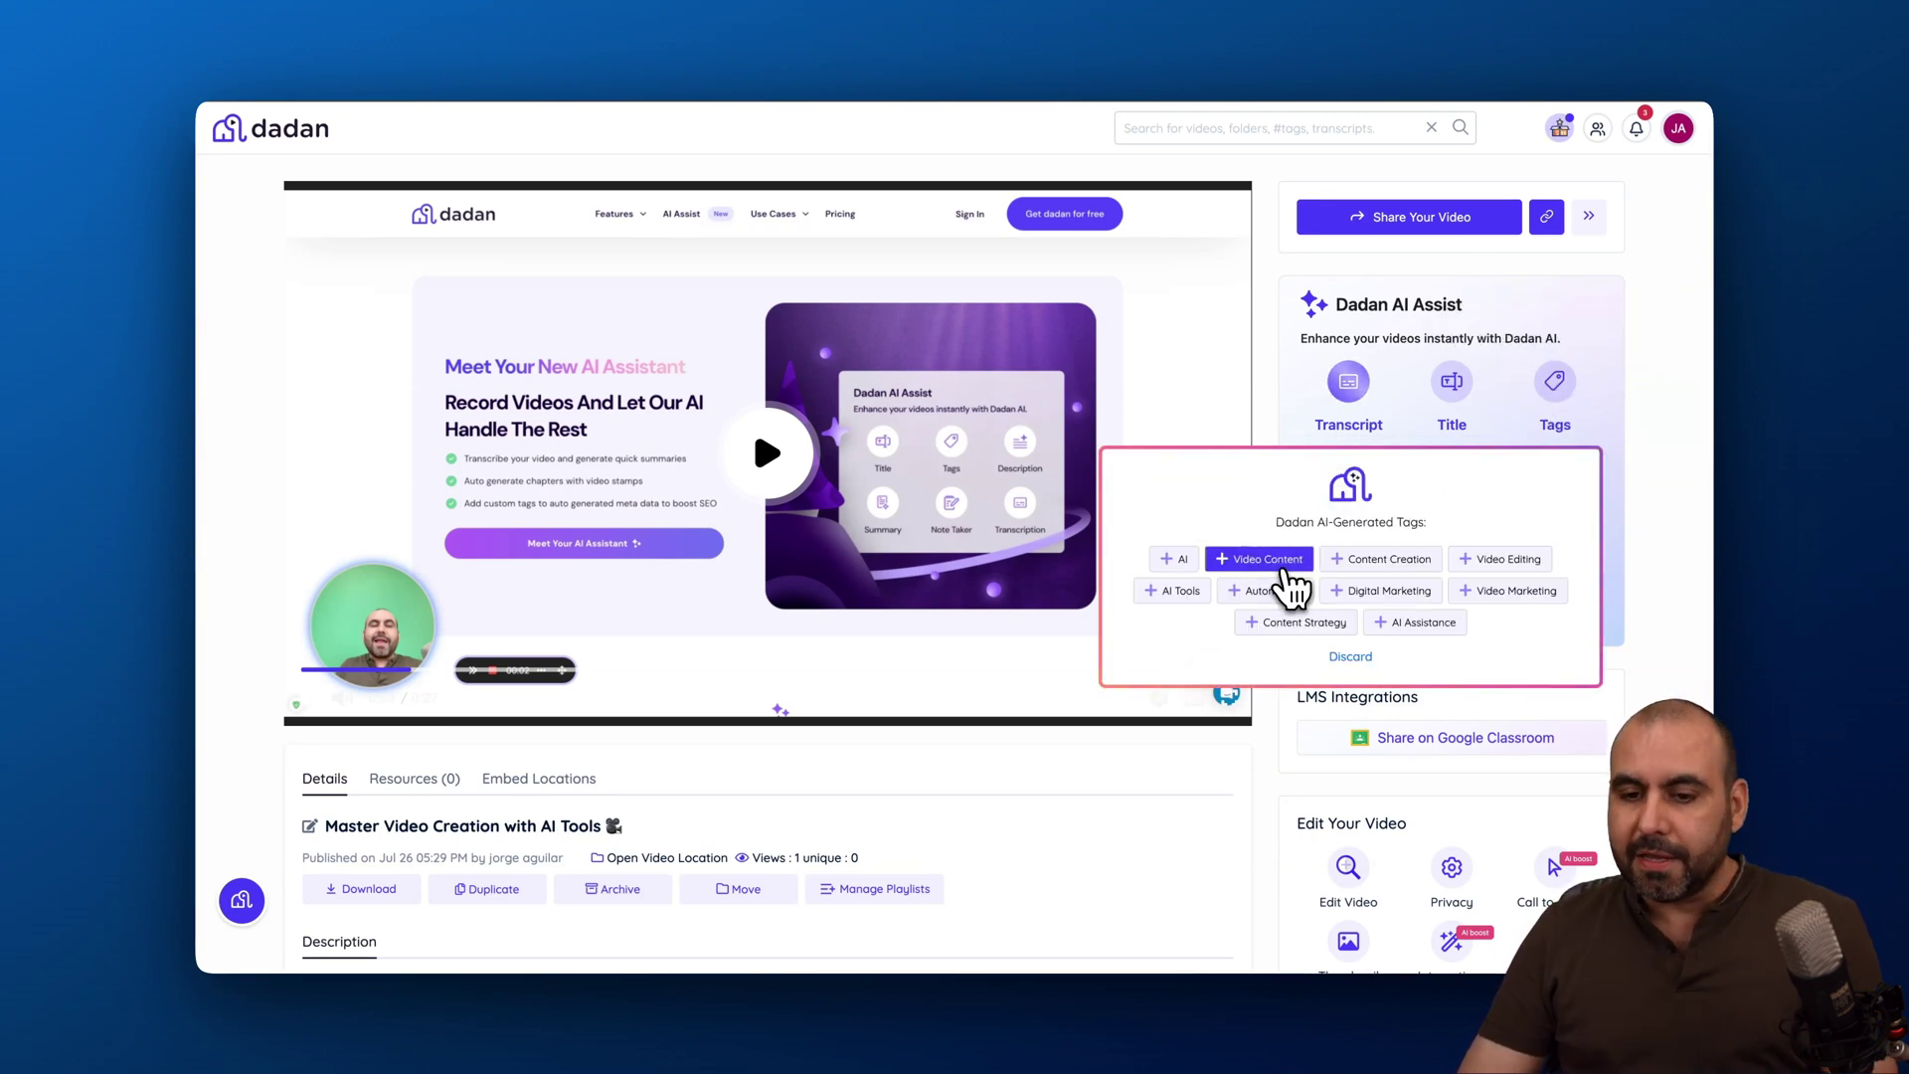
{"action": "left_click", "coordinate": [1261, 560]}
{"action": "left_click", "coordinate": [1374, 595]}
{"action": "left_click", "coordinate": [1460, 595]}
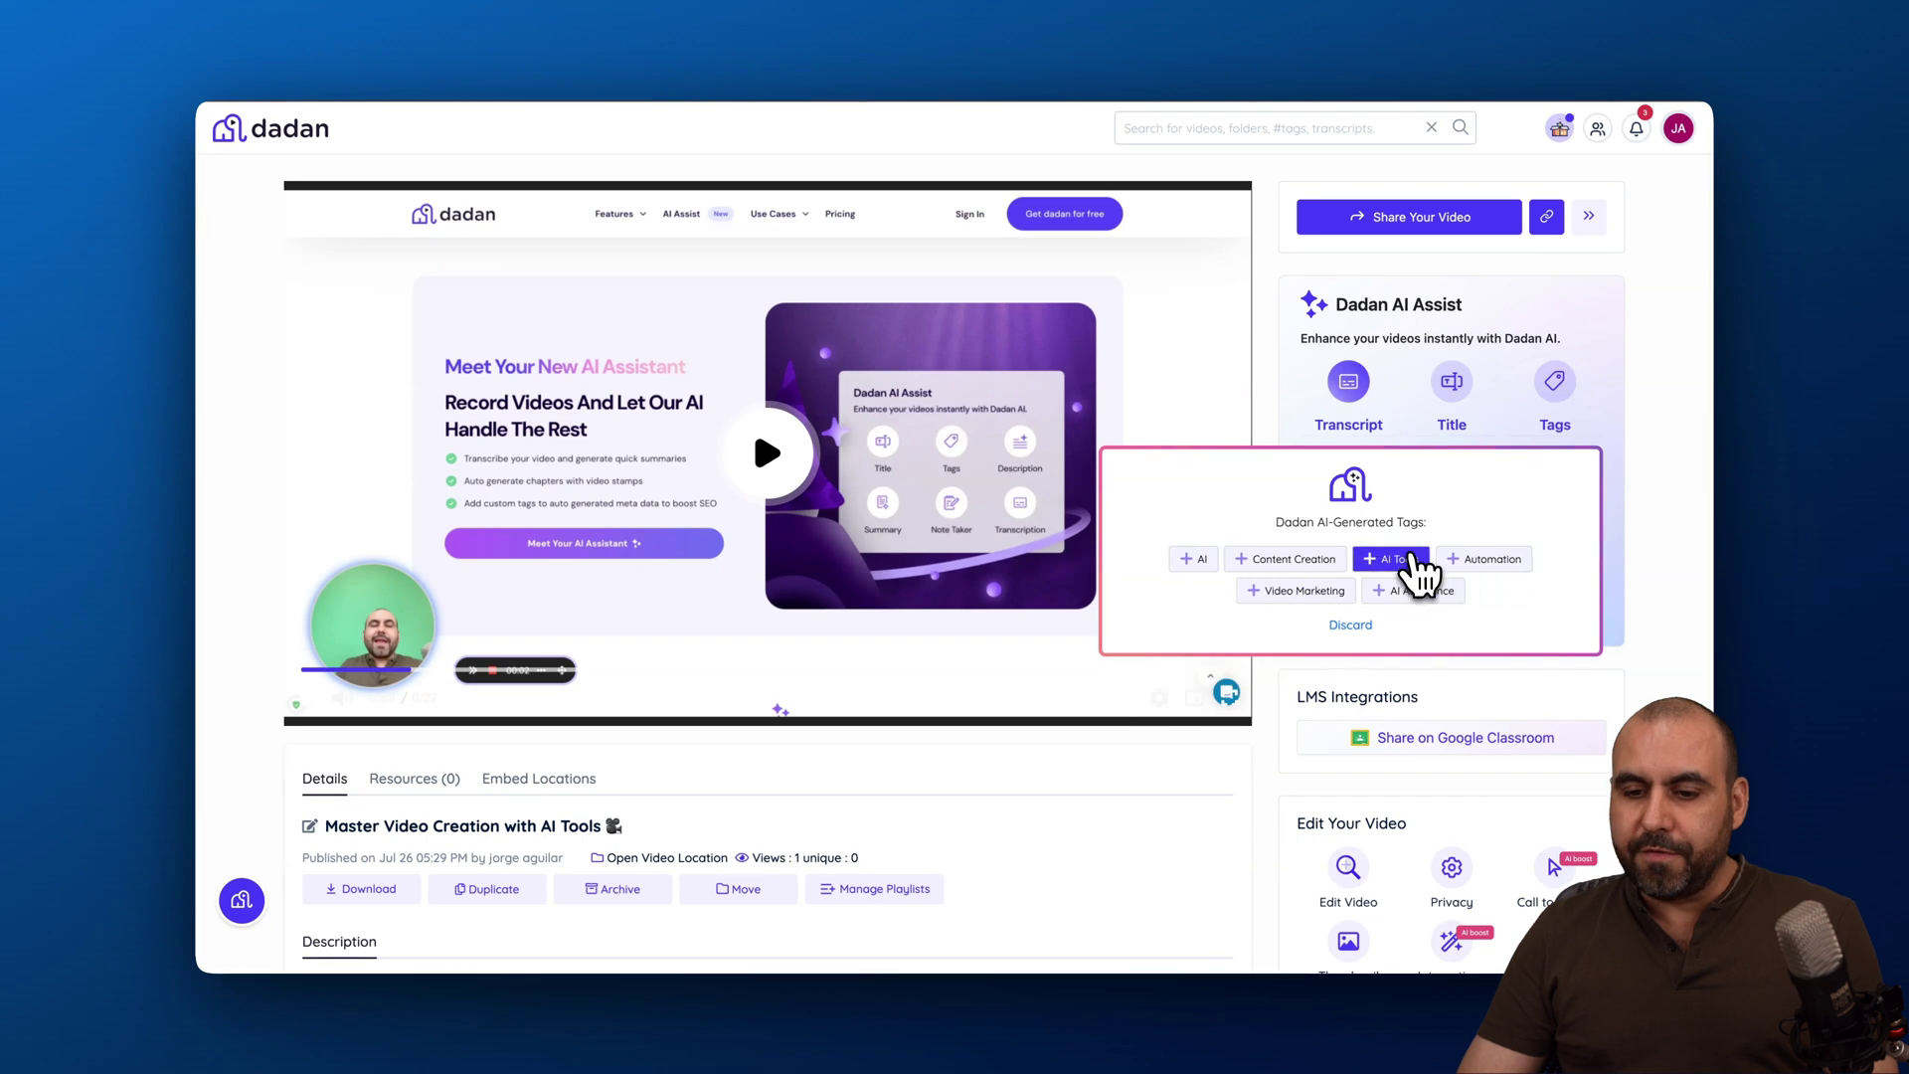
{"action": "left_click", "coordinate": [1315, 569]}
{"action": "left_click", "coordinate": [1318, 594]}
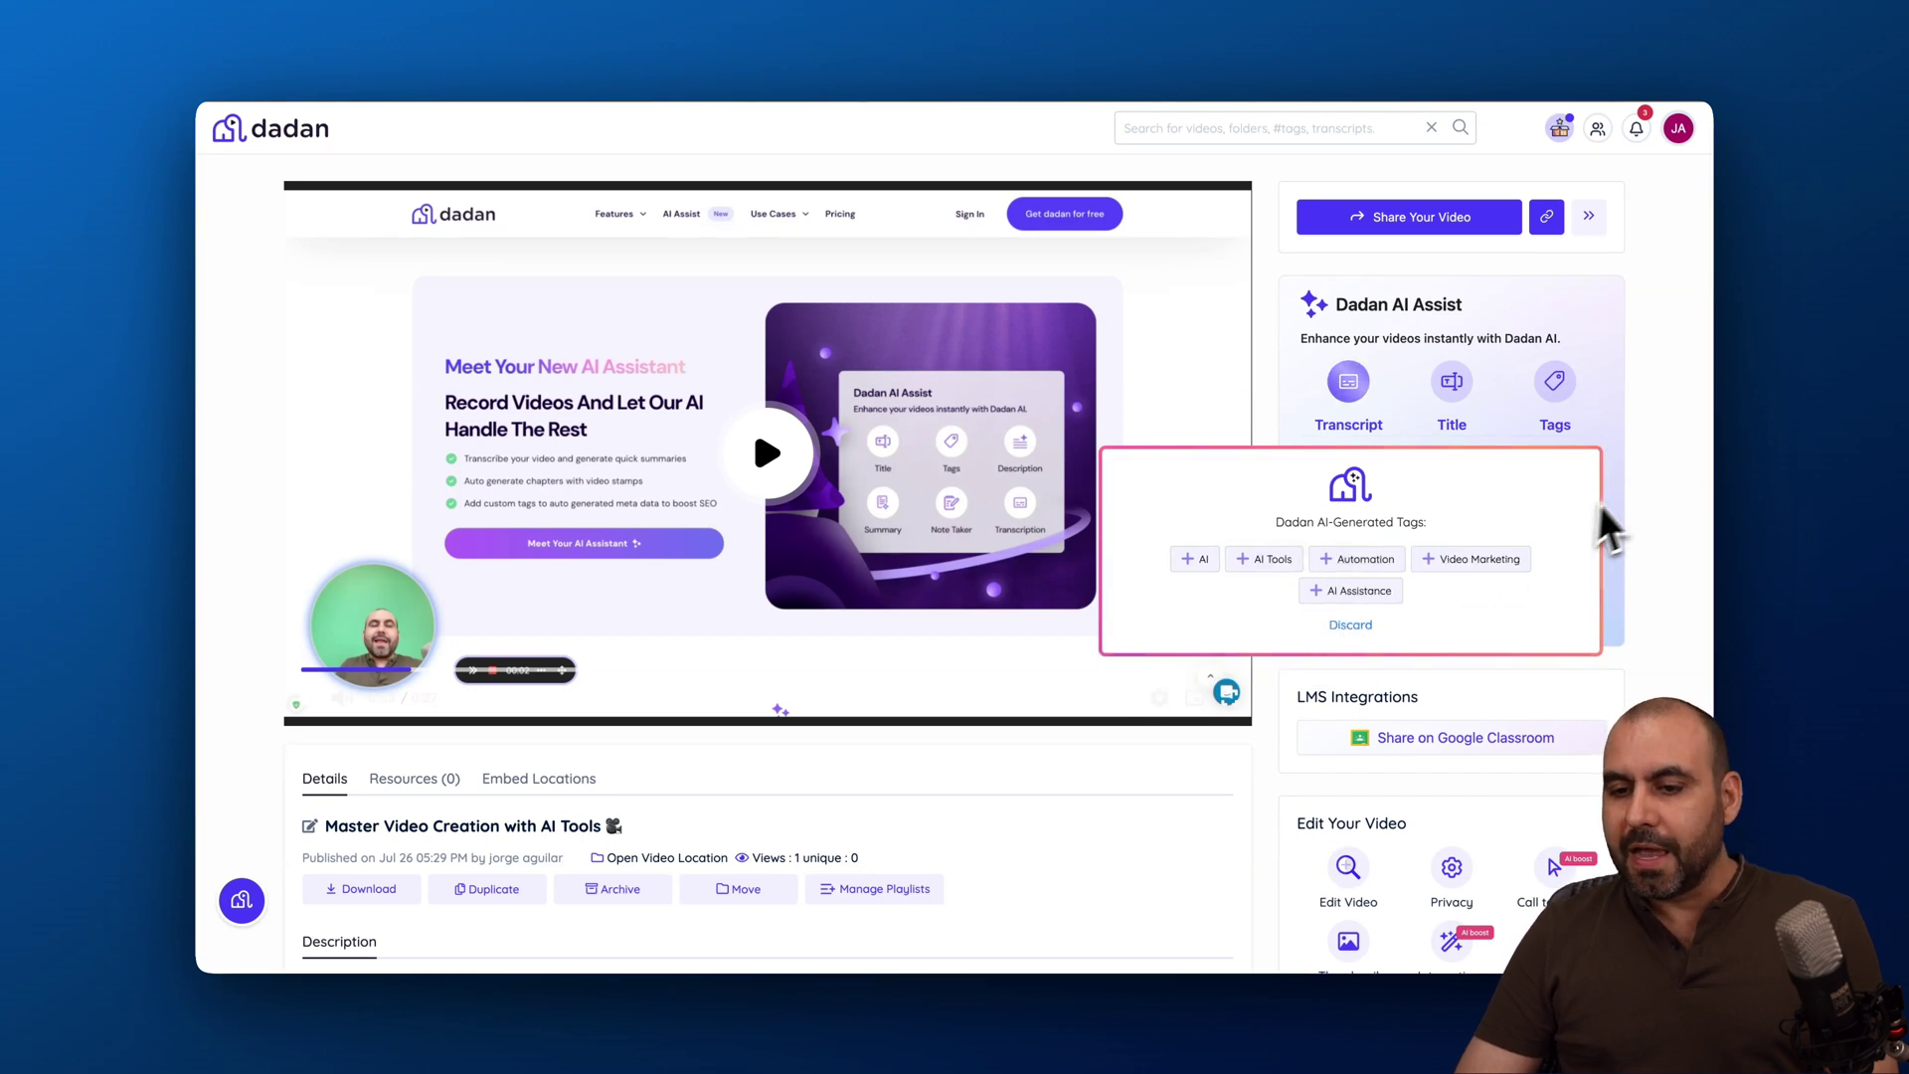
{"action": "left_click", "coordinate": [1346, 497]}
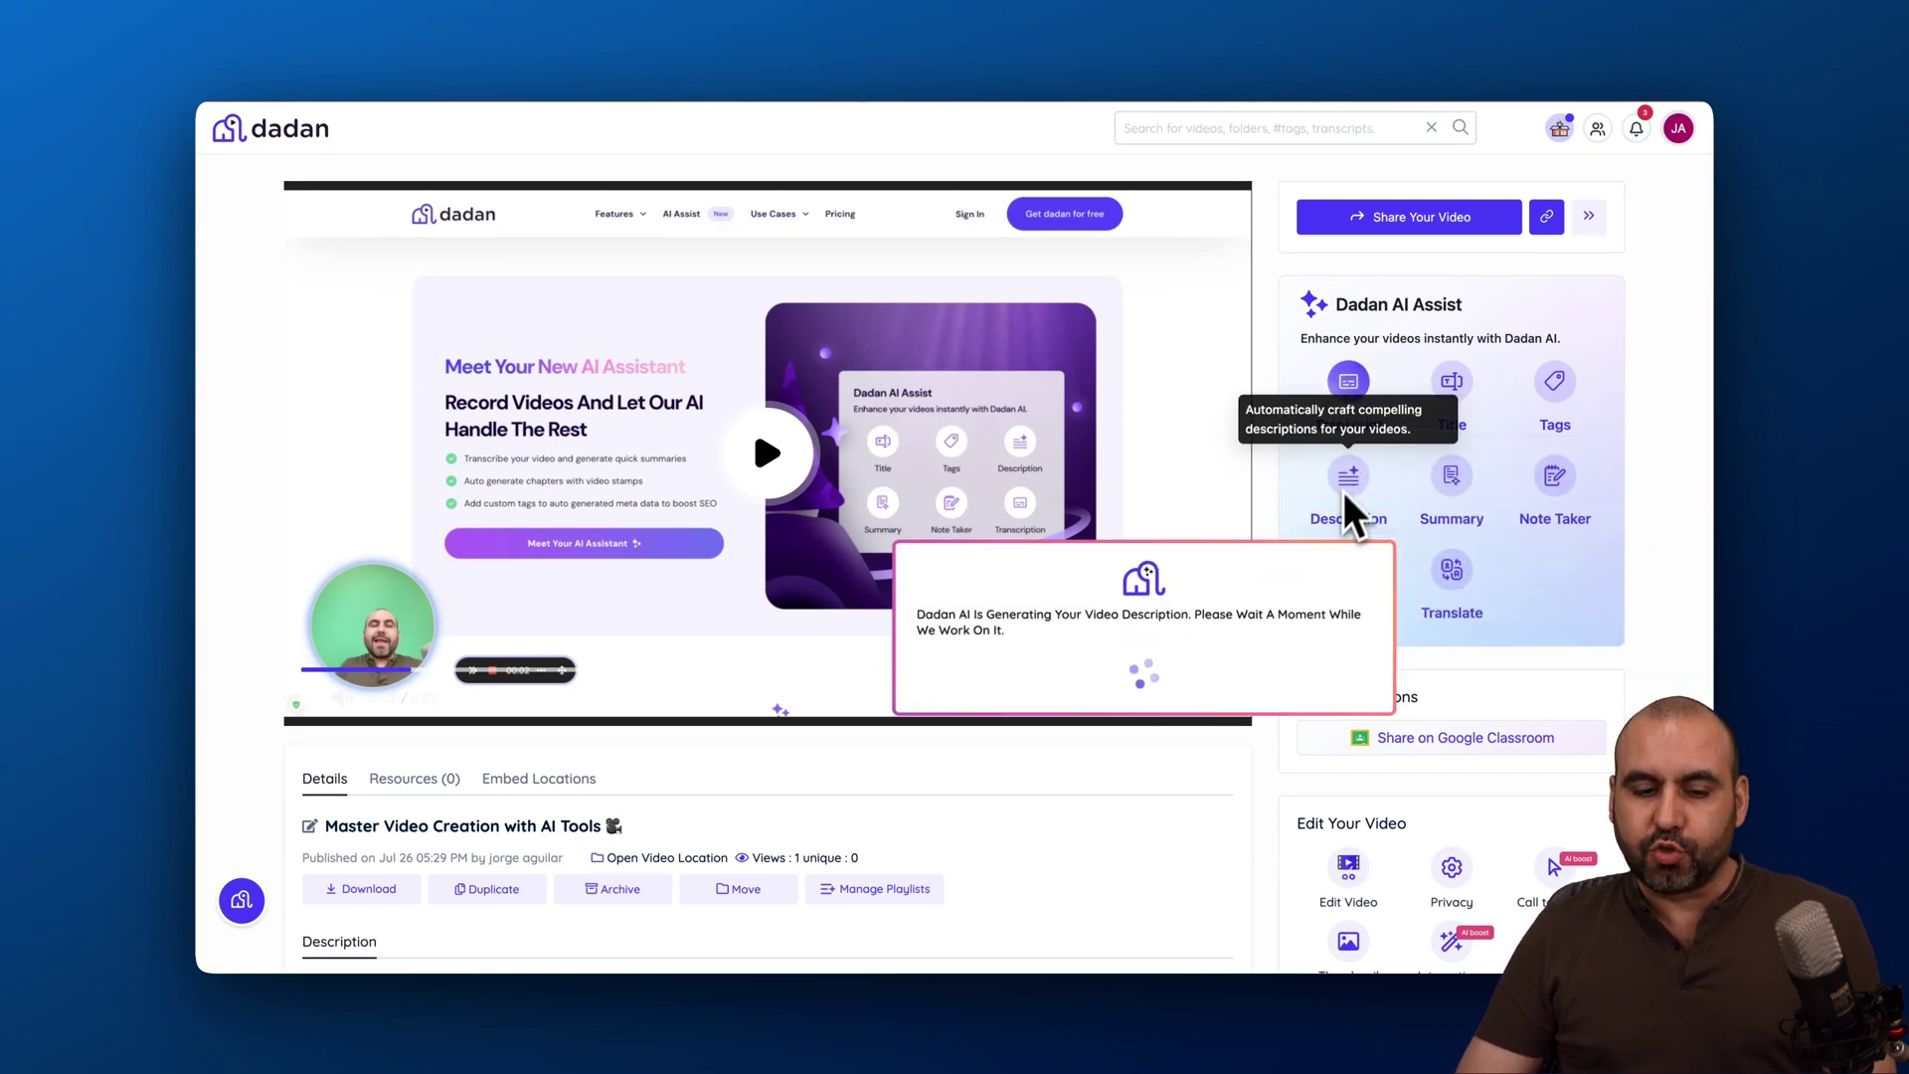
Accept the AI-written description about harnessing AI to elevate video production
{"action": "scroll", "coordinate": [437, 845], "scroll_direction": "down", "scroll_amount": 5}
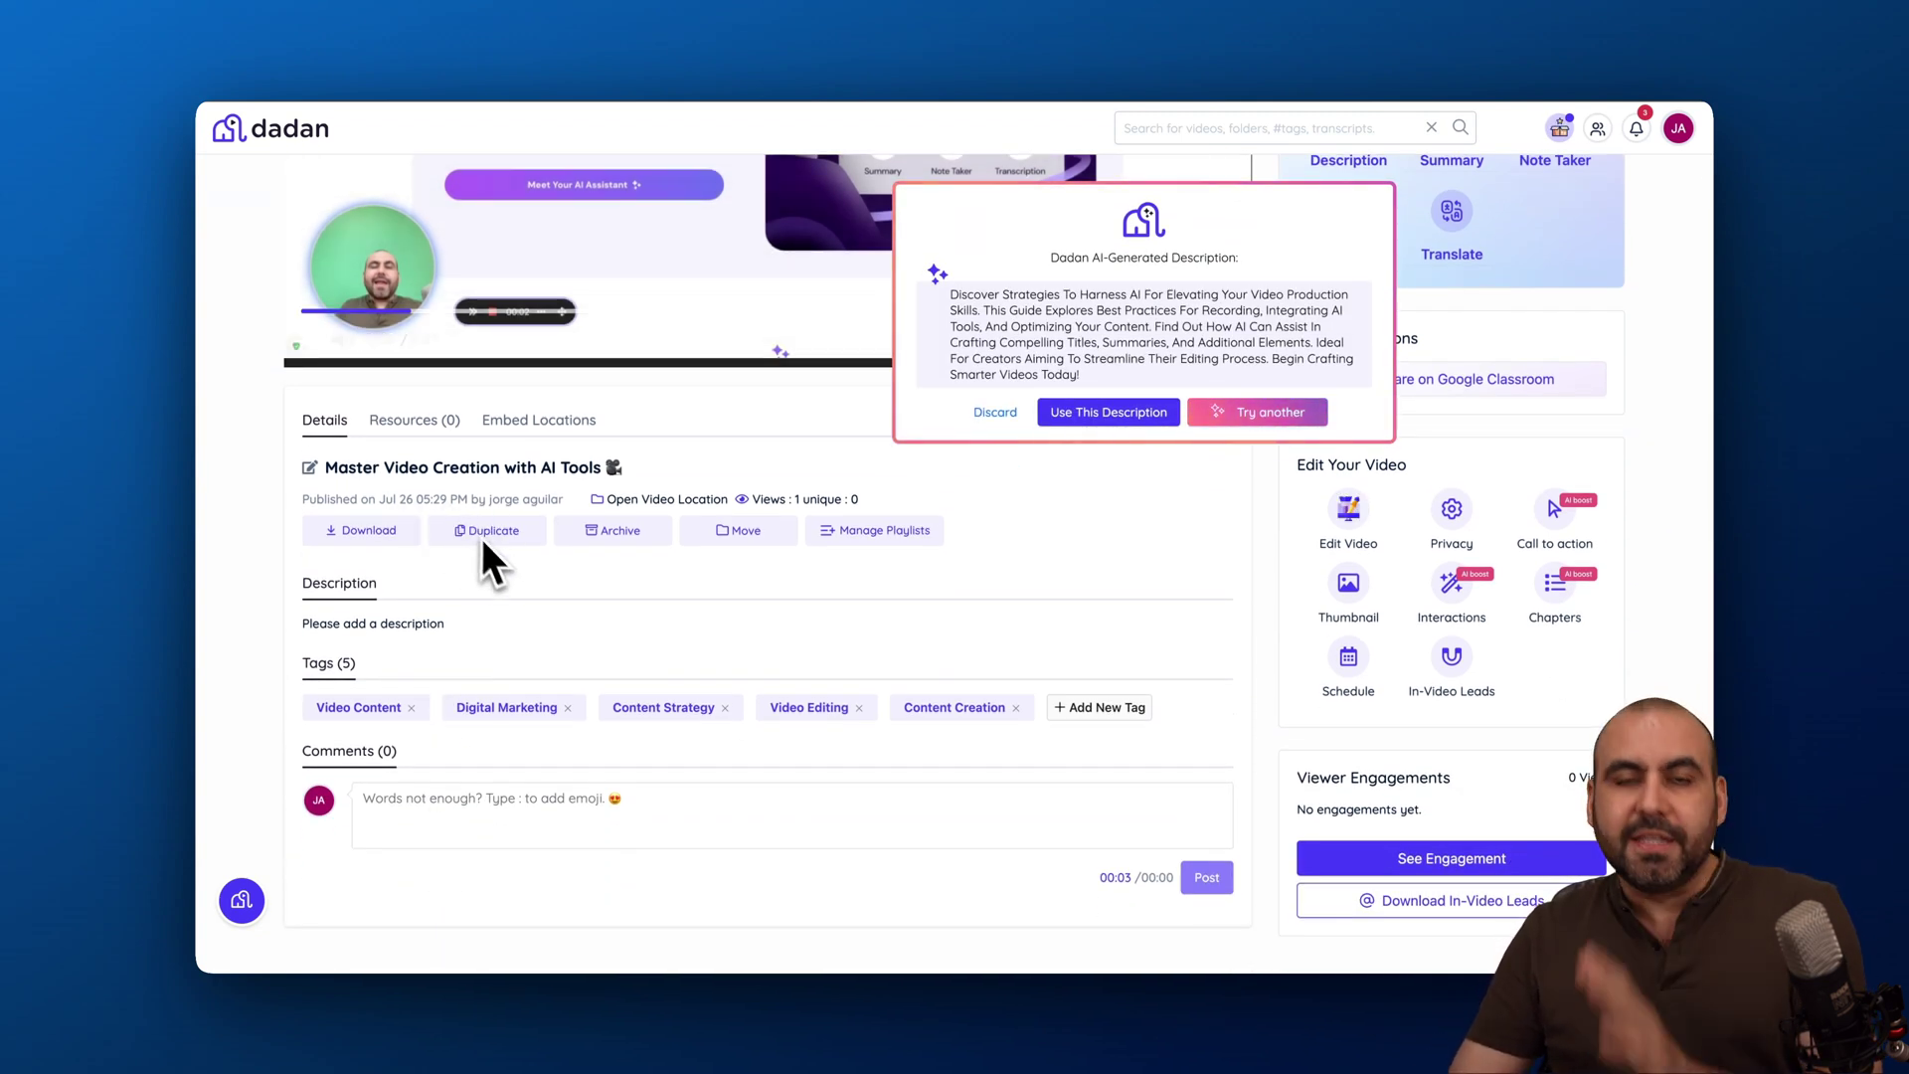
{"action": "scroll", "coordinate": [482, 552], "scroll_direction": "up", "scroll_amount": 2}
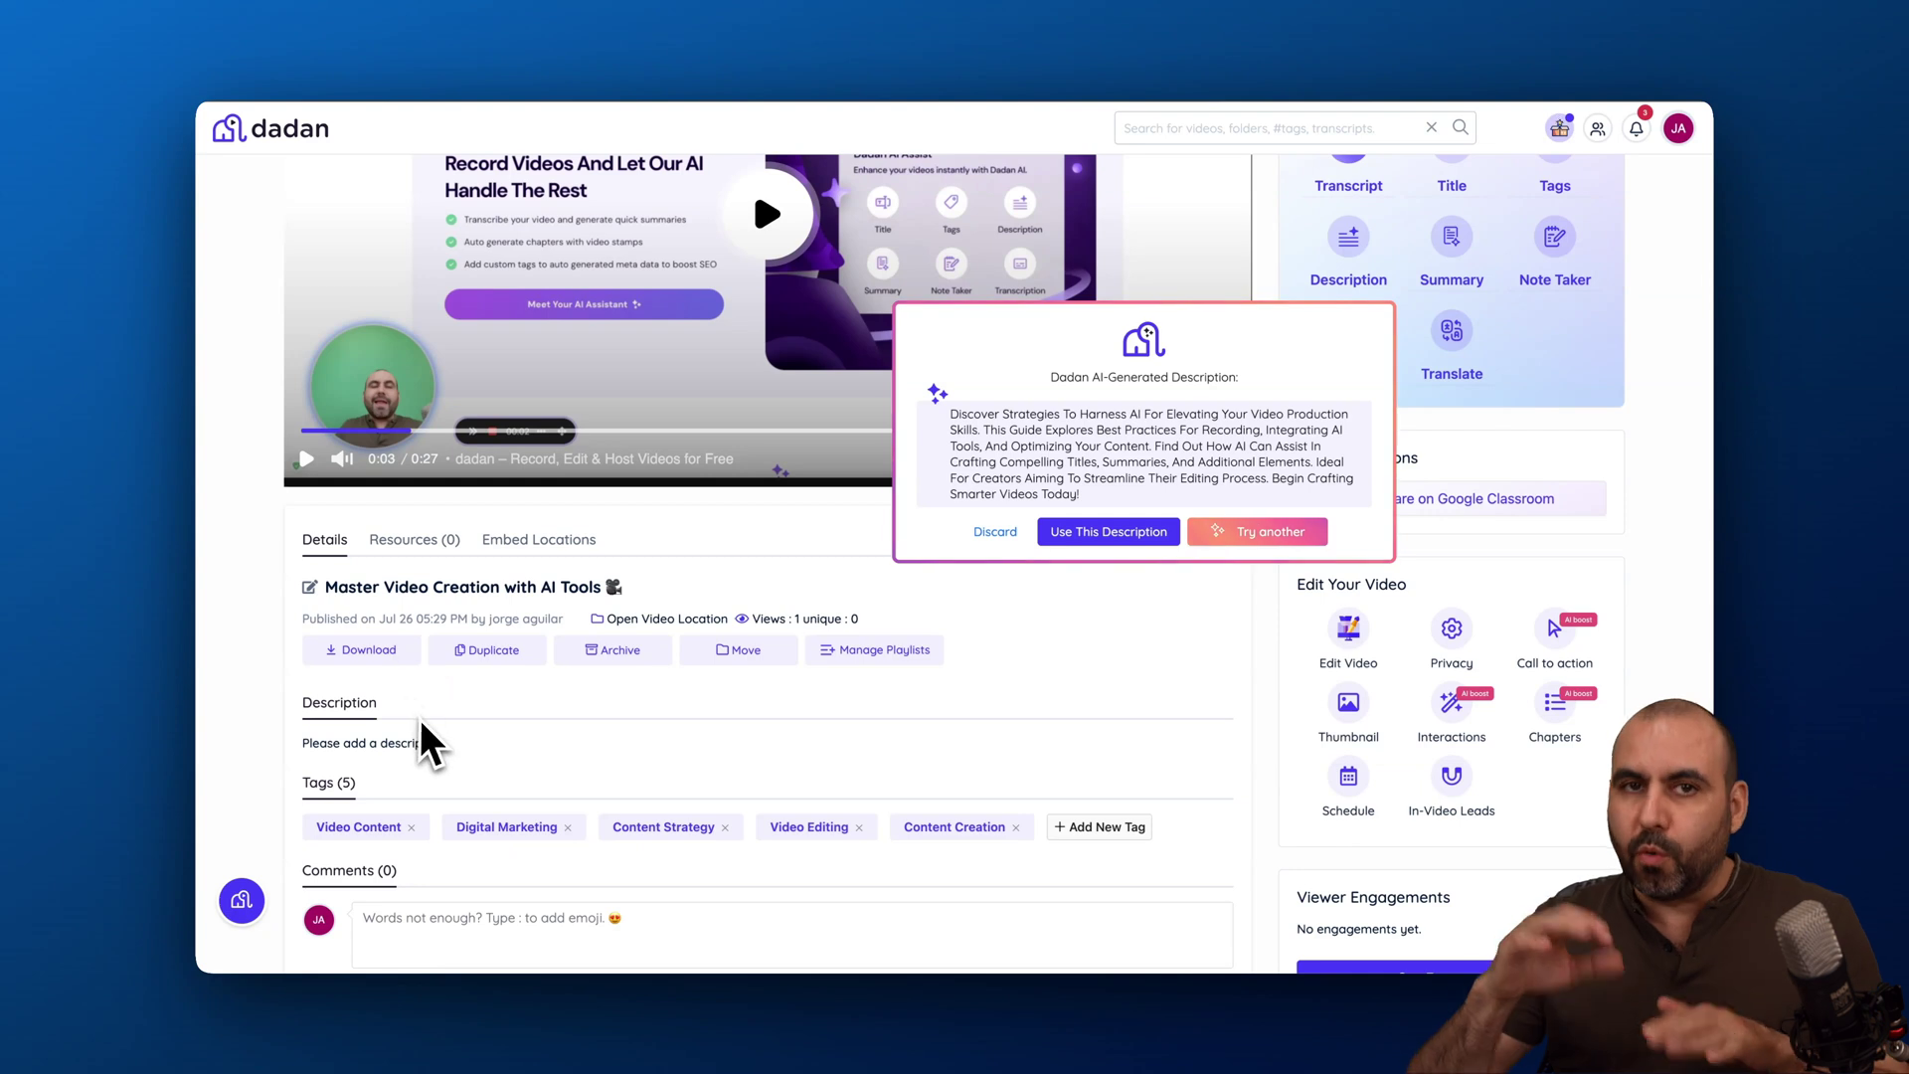
{"action": "scroll", "coordinate": [1233, 646], "scroll_direction": "up", "scroll_amount": 2}
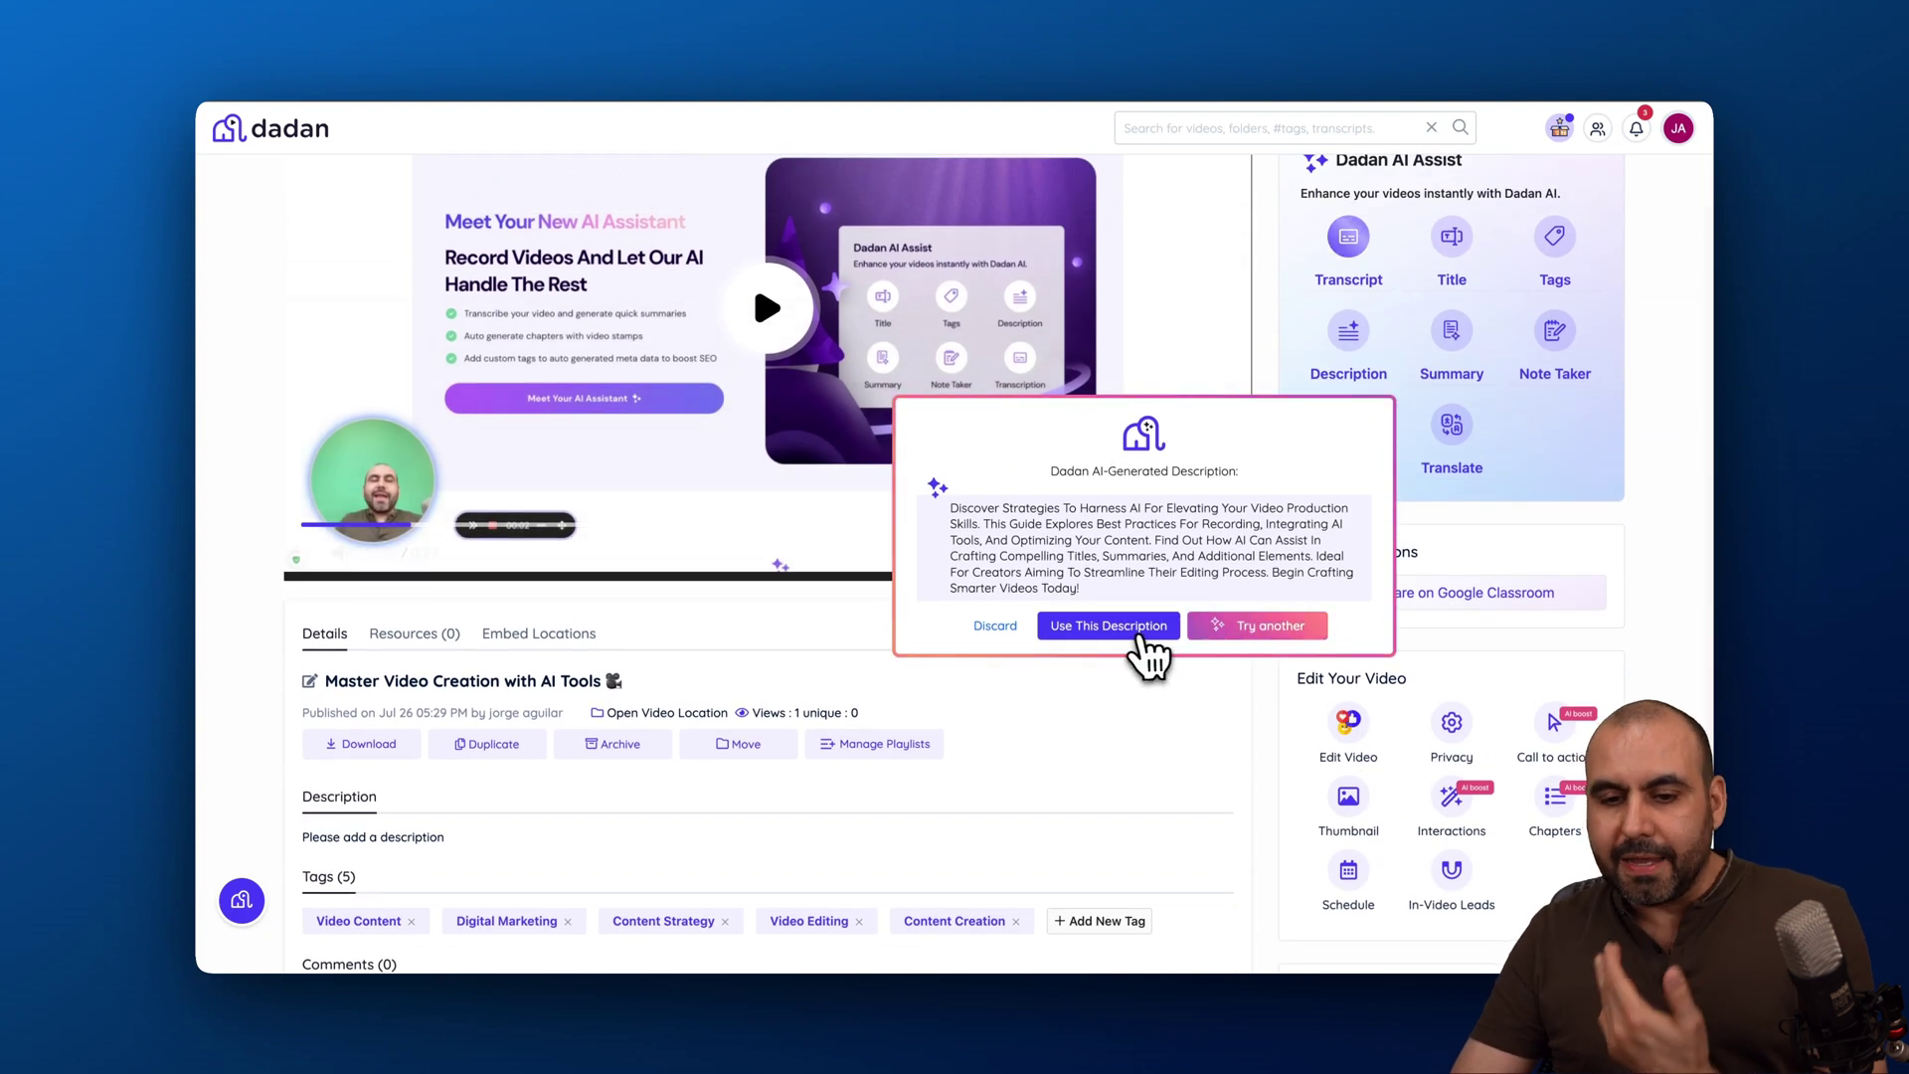
{"action": "left_click", "coordinate": [1109, 625]}
{"action": "scroll", "coordinate": [895, 716], "scroll_direction": "down", "scroll_amount": 3}
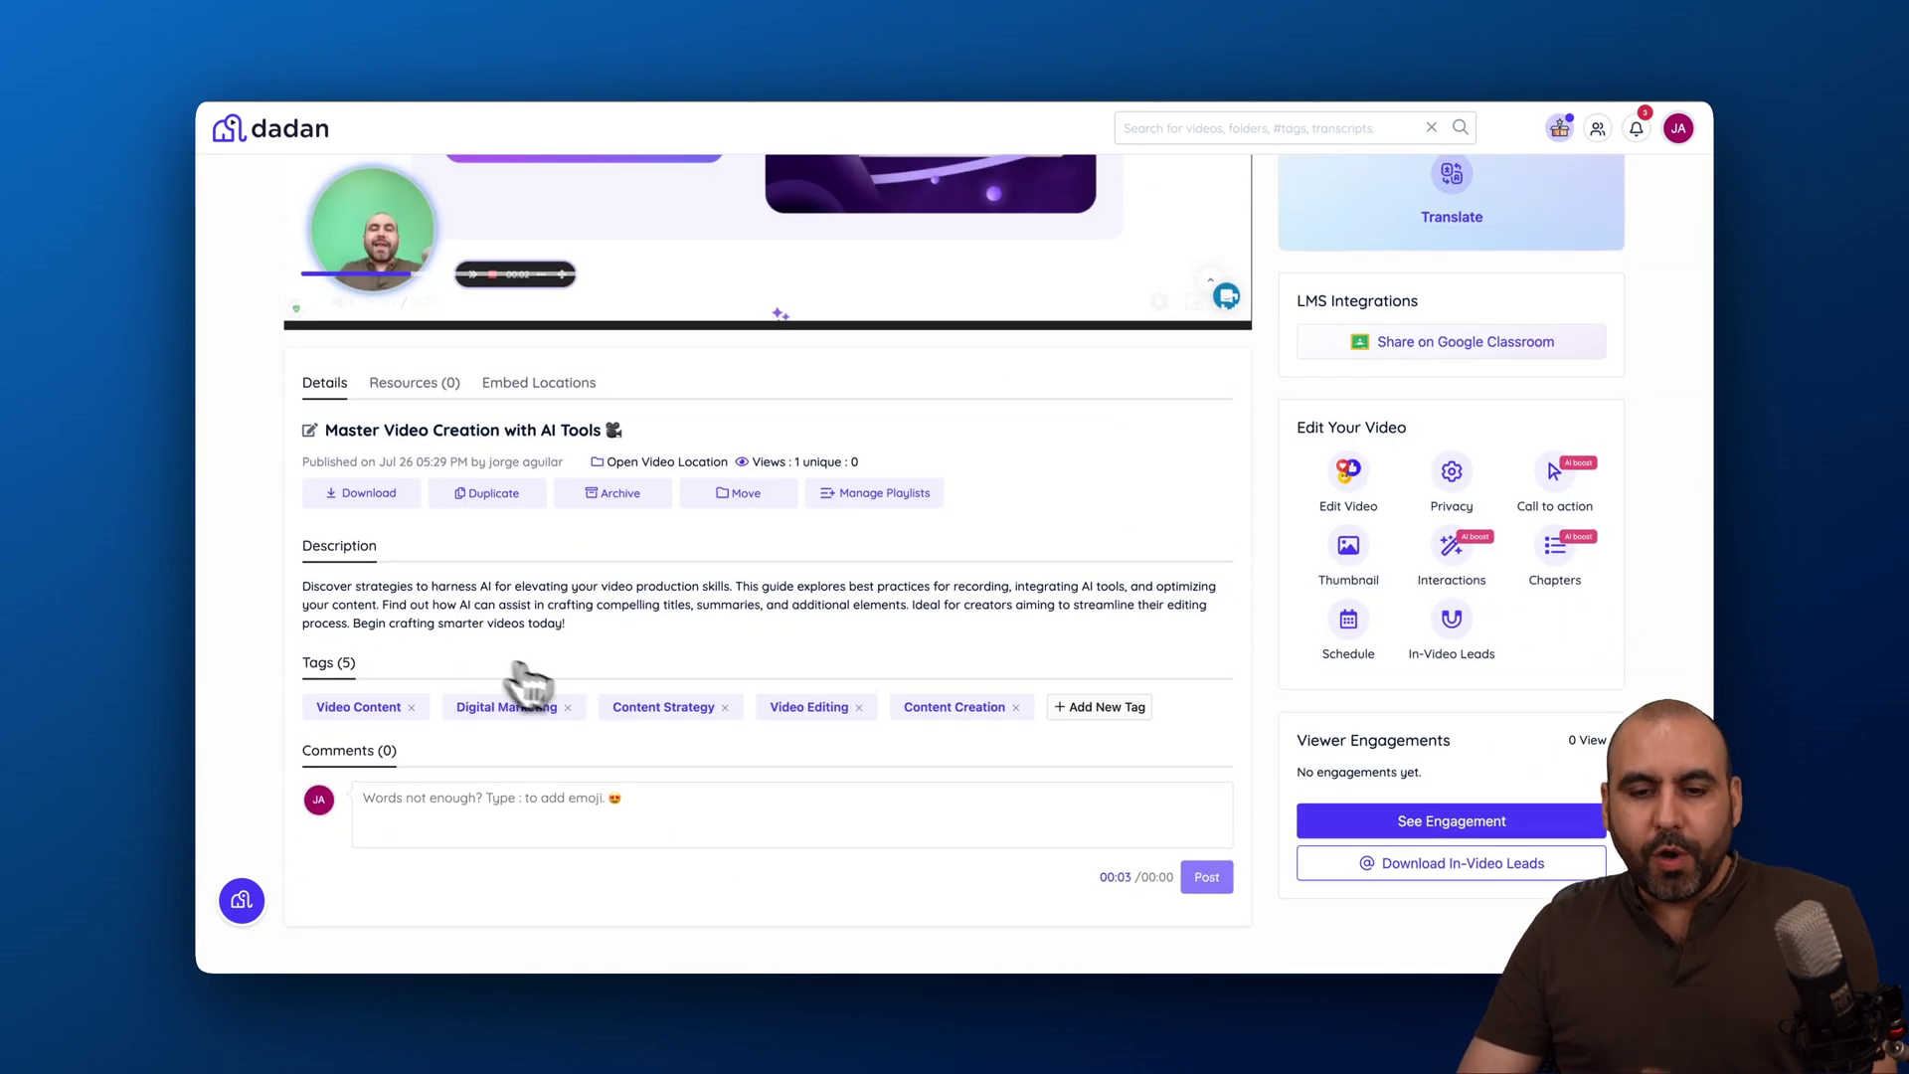
{"action": "scroll", "coordinate": [575, 696], "scroll_direction": "up", "scroll_amount": 4}
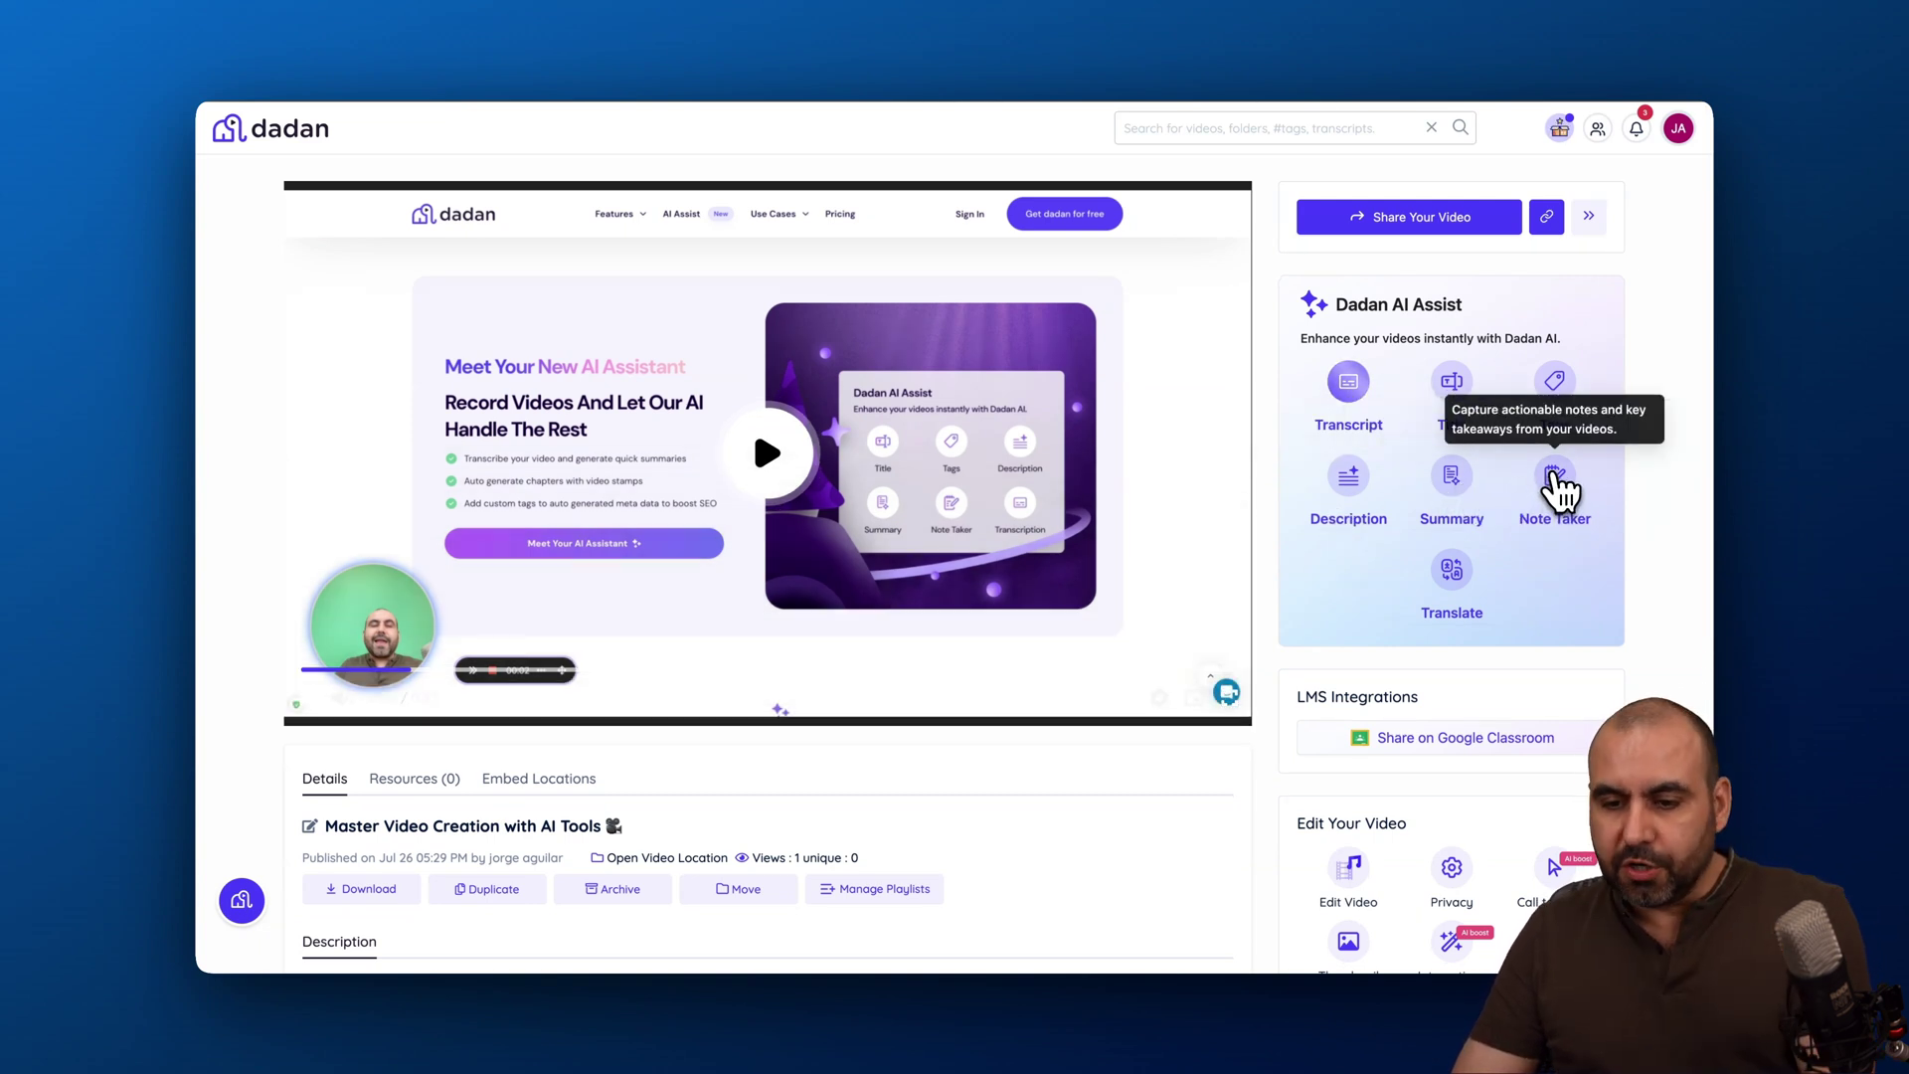
{"action": "left_click", "coordinate": [1559, 490]}
Close the note taker and add an Afrikaans translation of the video
{"action": "left_click", "coordinate": [1047, 127]}
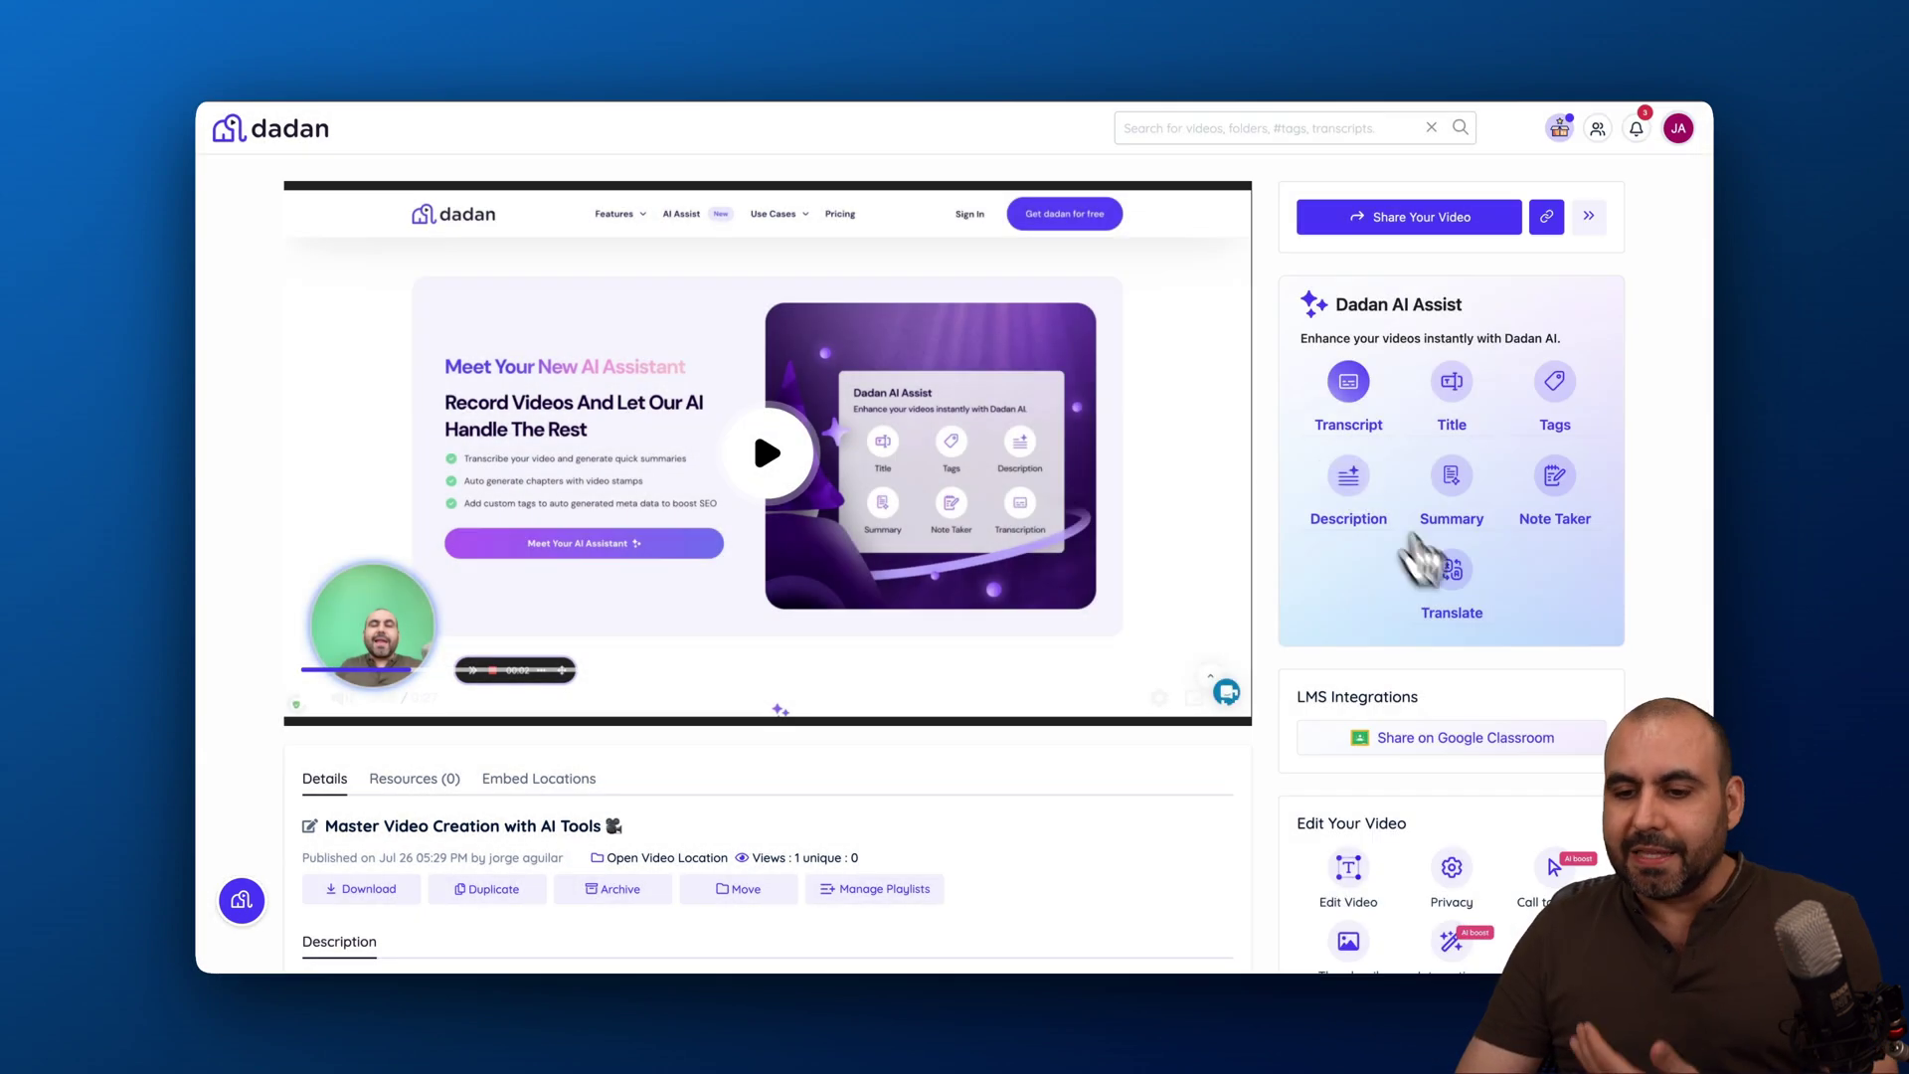
{"action": "left_click", "coordinate": [1437, 567]}
{"action": "left_click", "coordinate": [1489, 266]}
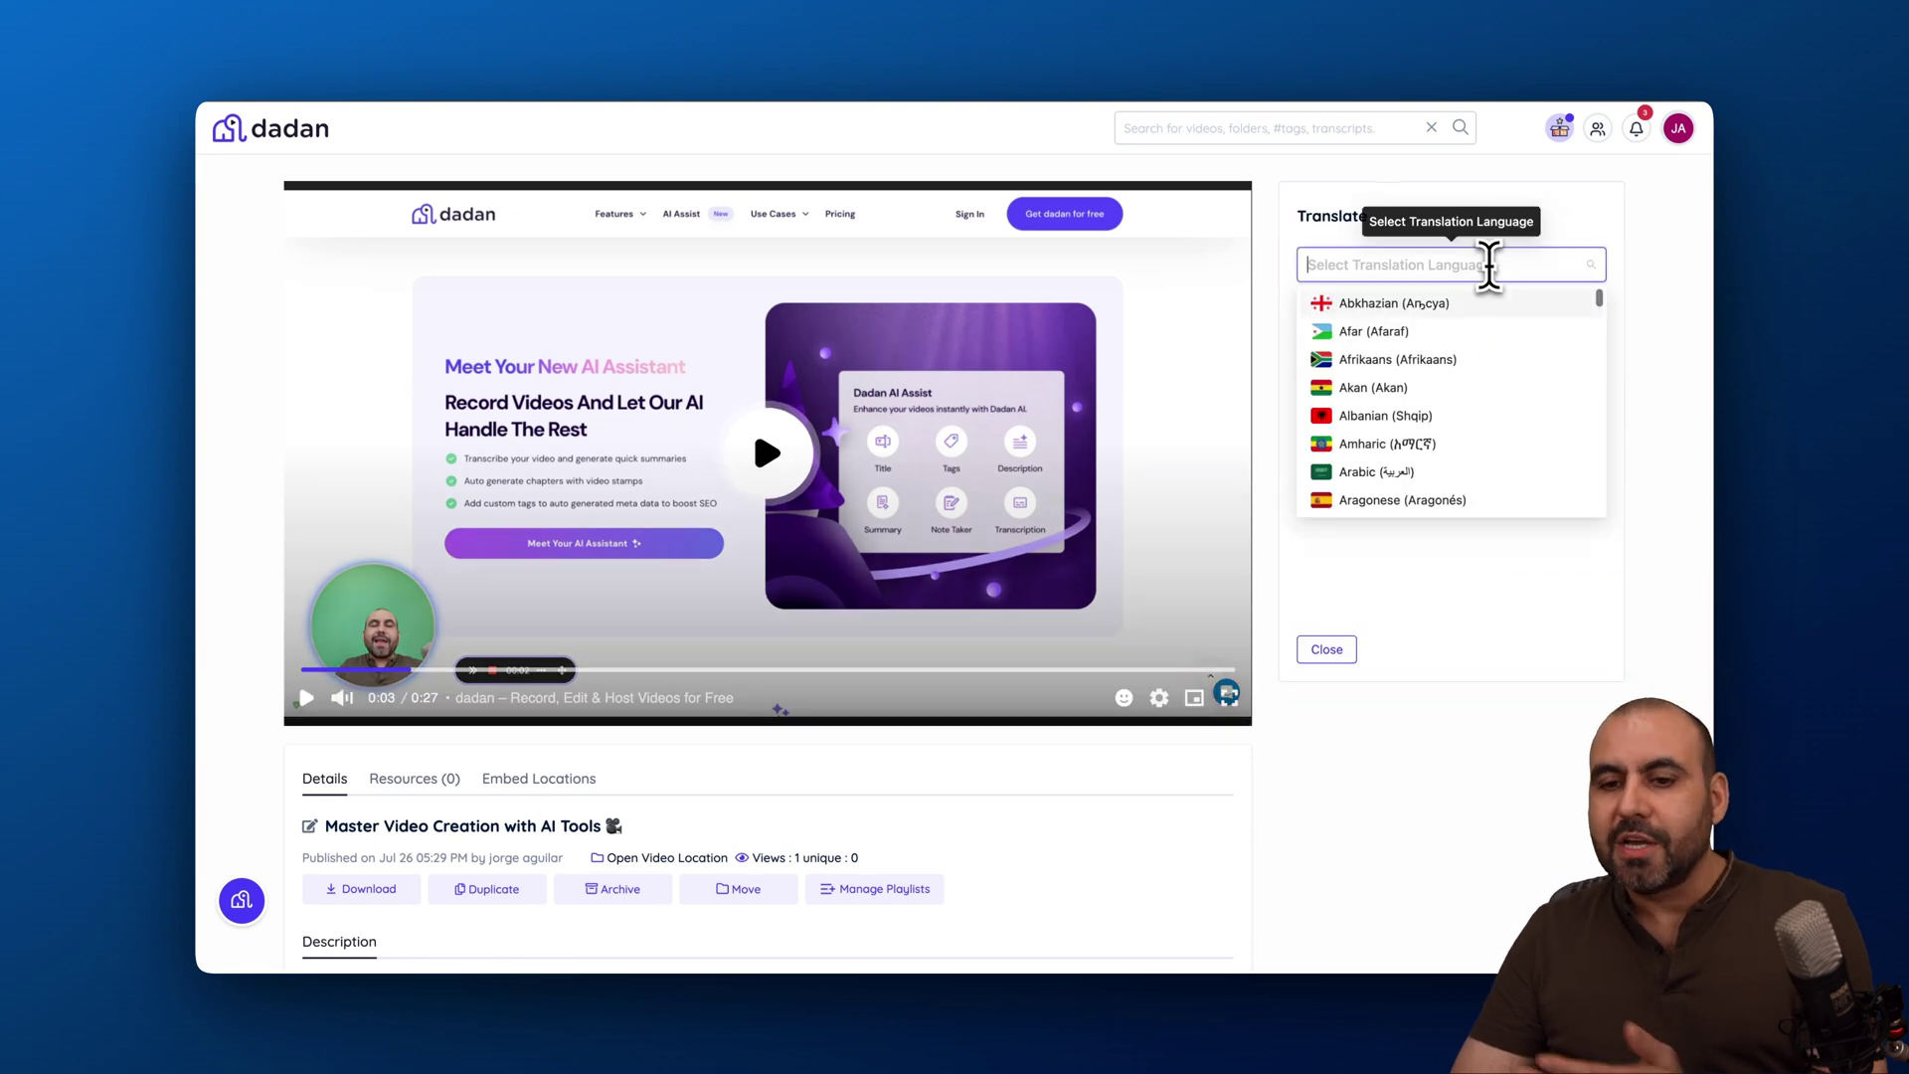
{"action": "left_click", "coordinate": [1376, 659]}
{"action": "left_click", "coordinate": [1449, 264]}
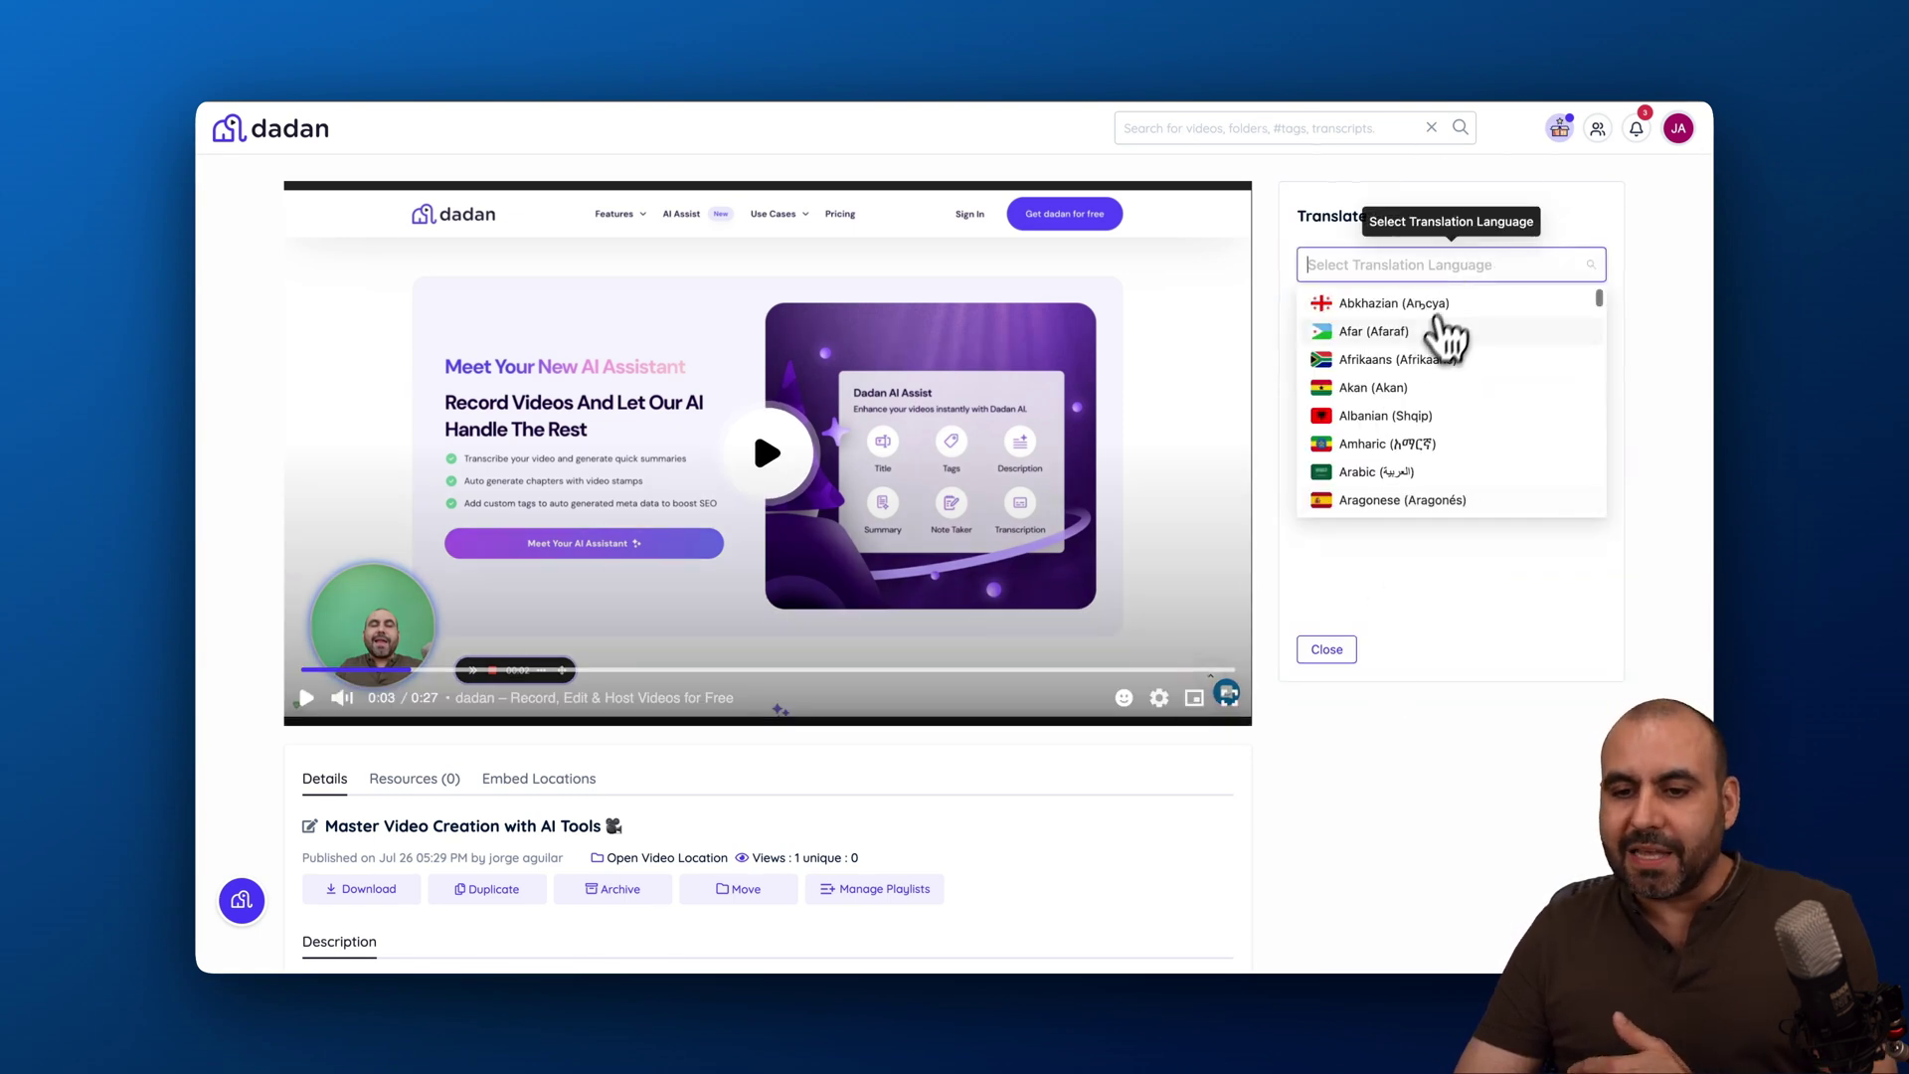
{"action": "left_click", "coordinate": [1432, 359]}
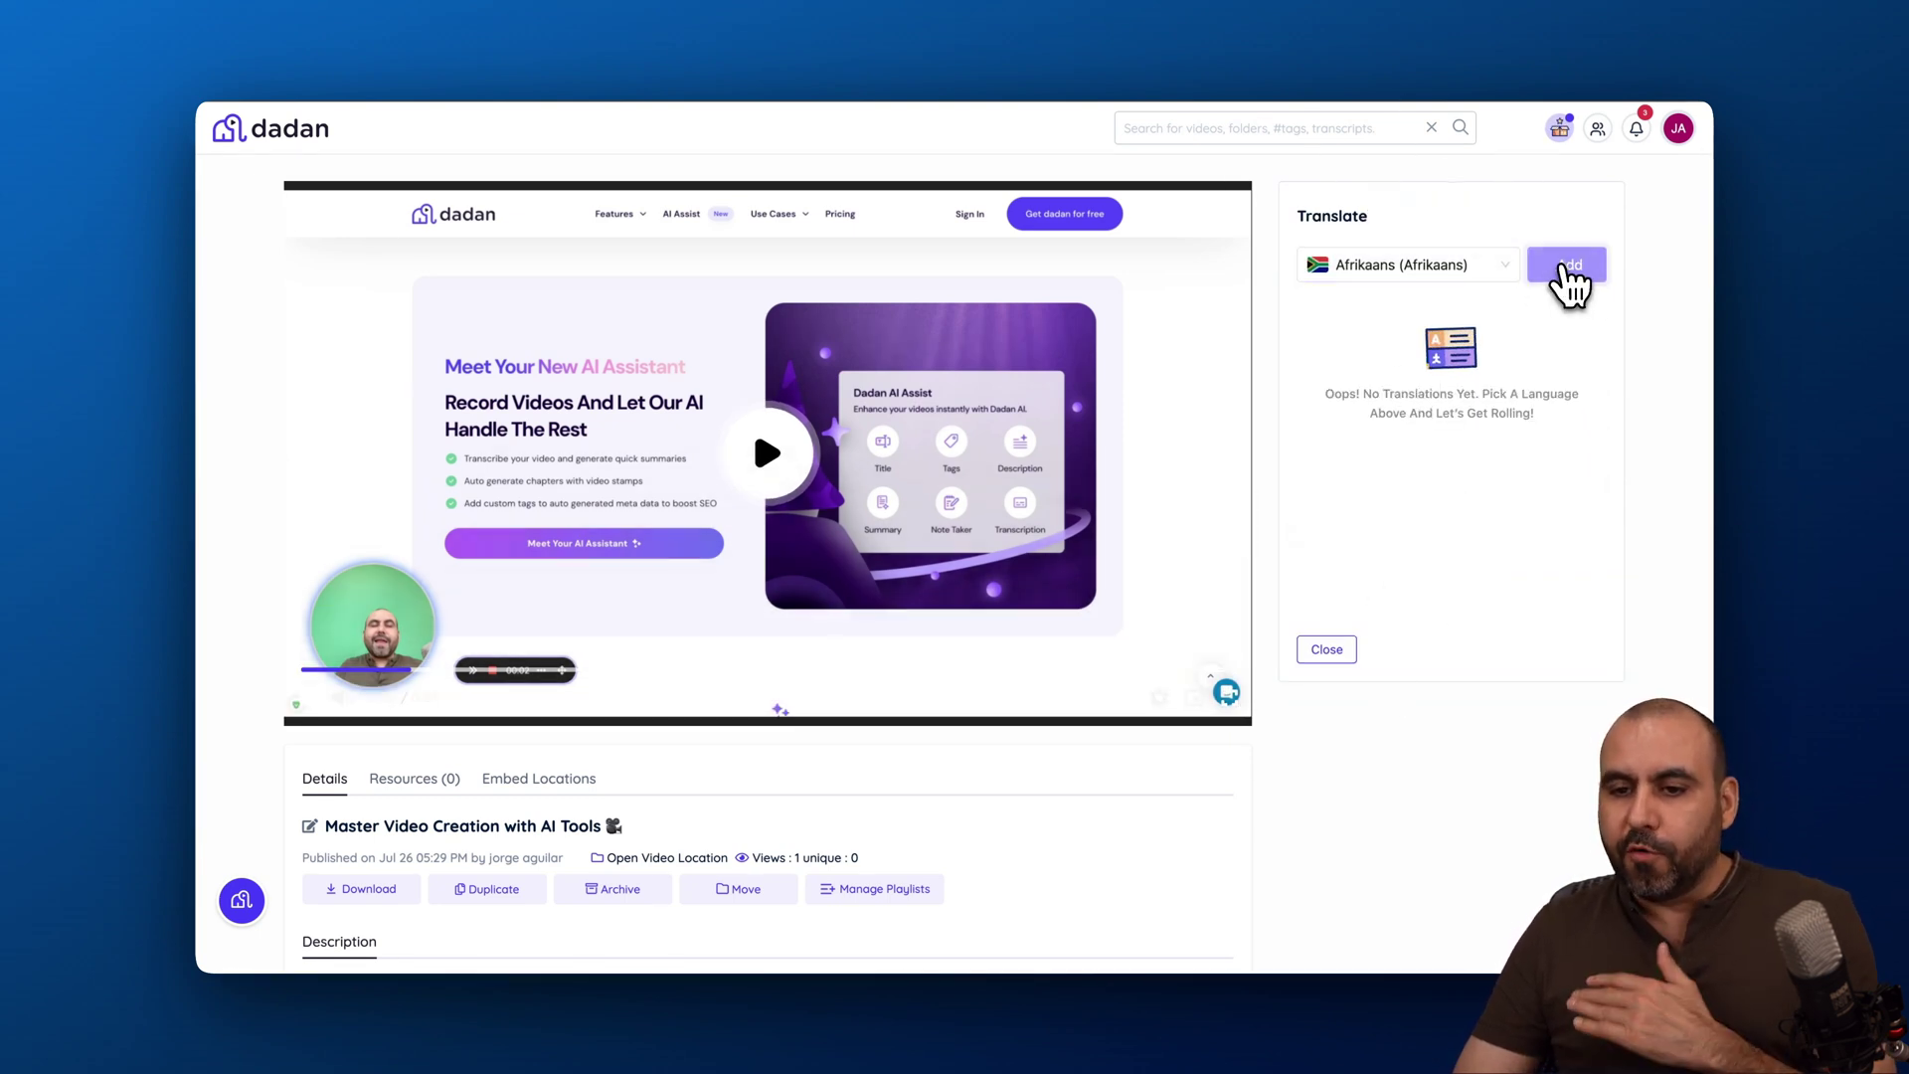
{"action": "left_click", "coordinate": [1564, 265]}
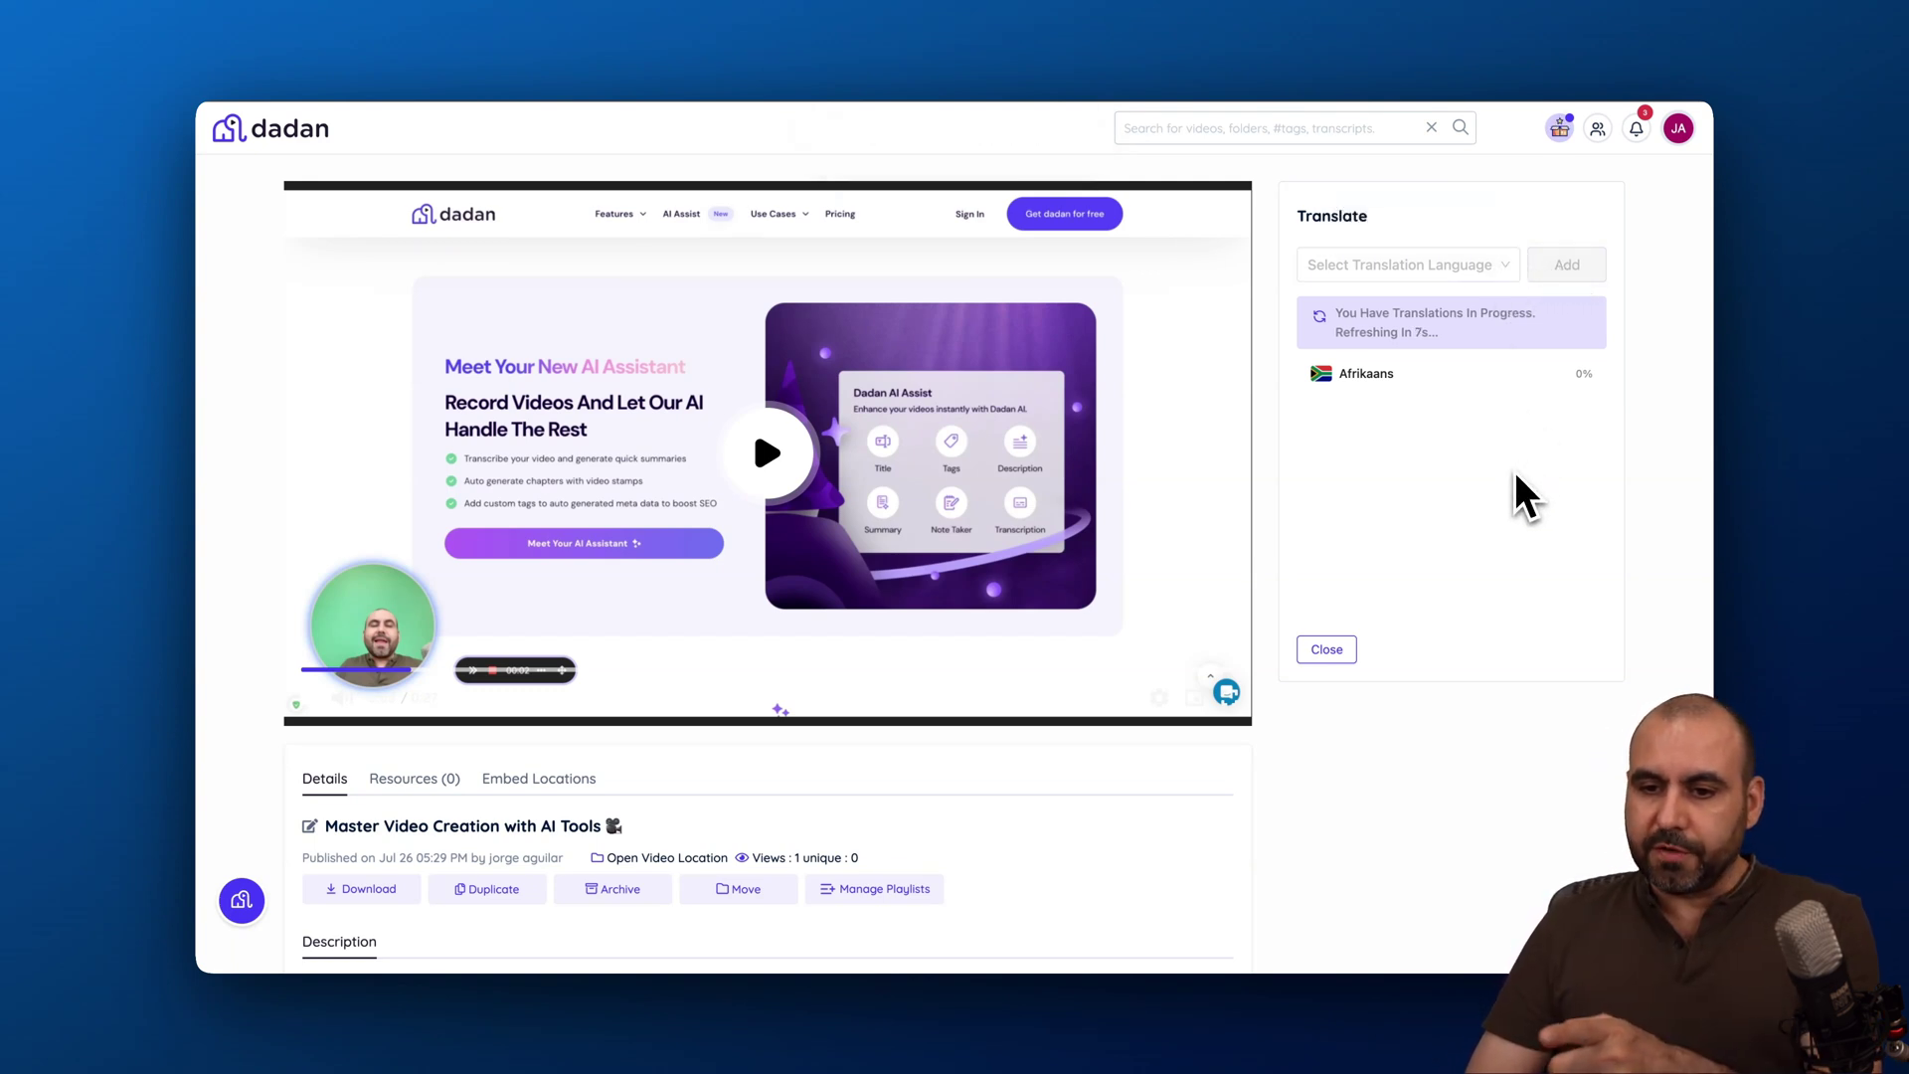
Add an Arabic translation and dismiss its completion notification
{"action": "left_click", "coordinate": [1470, 264]}
{"action": "scroll", "coordinate": [1452, 428], "scroll_direction": "down", "scroll_amount": 2}
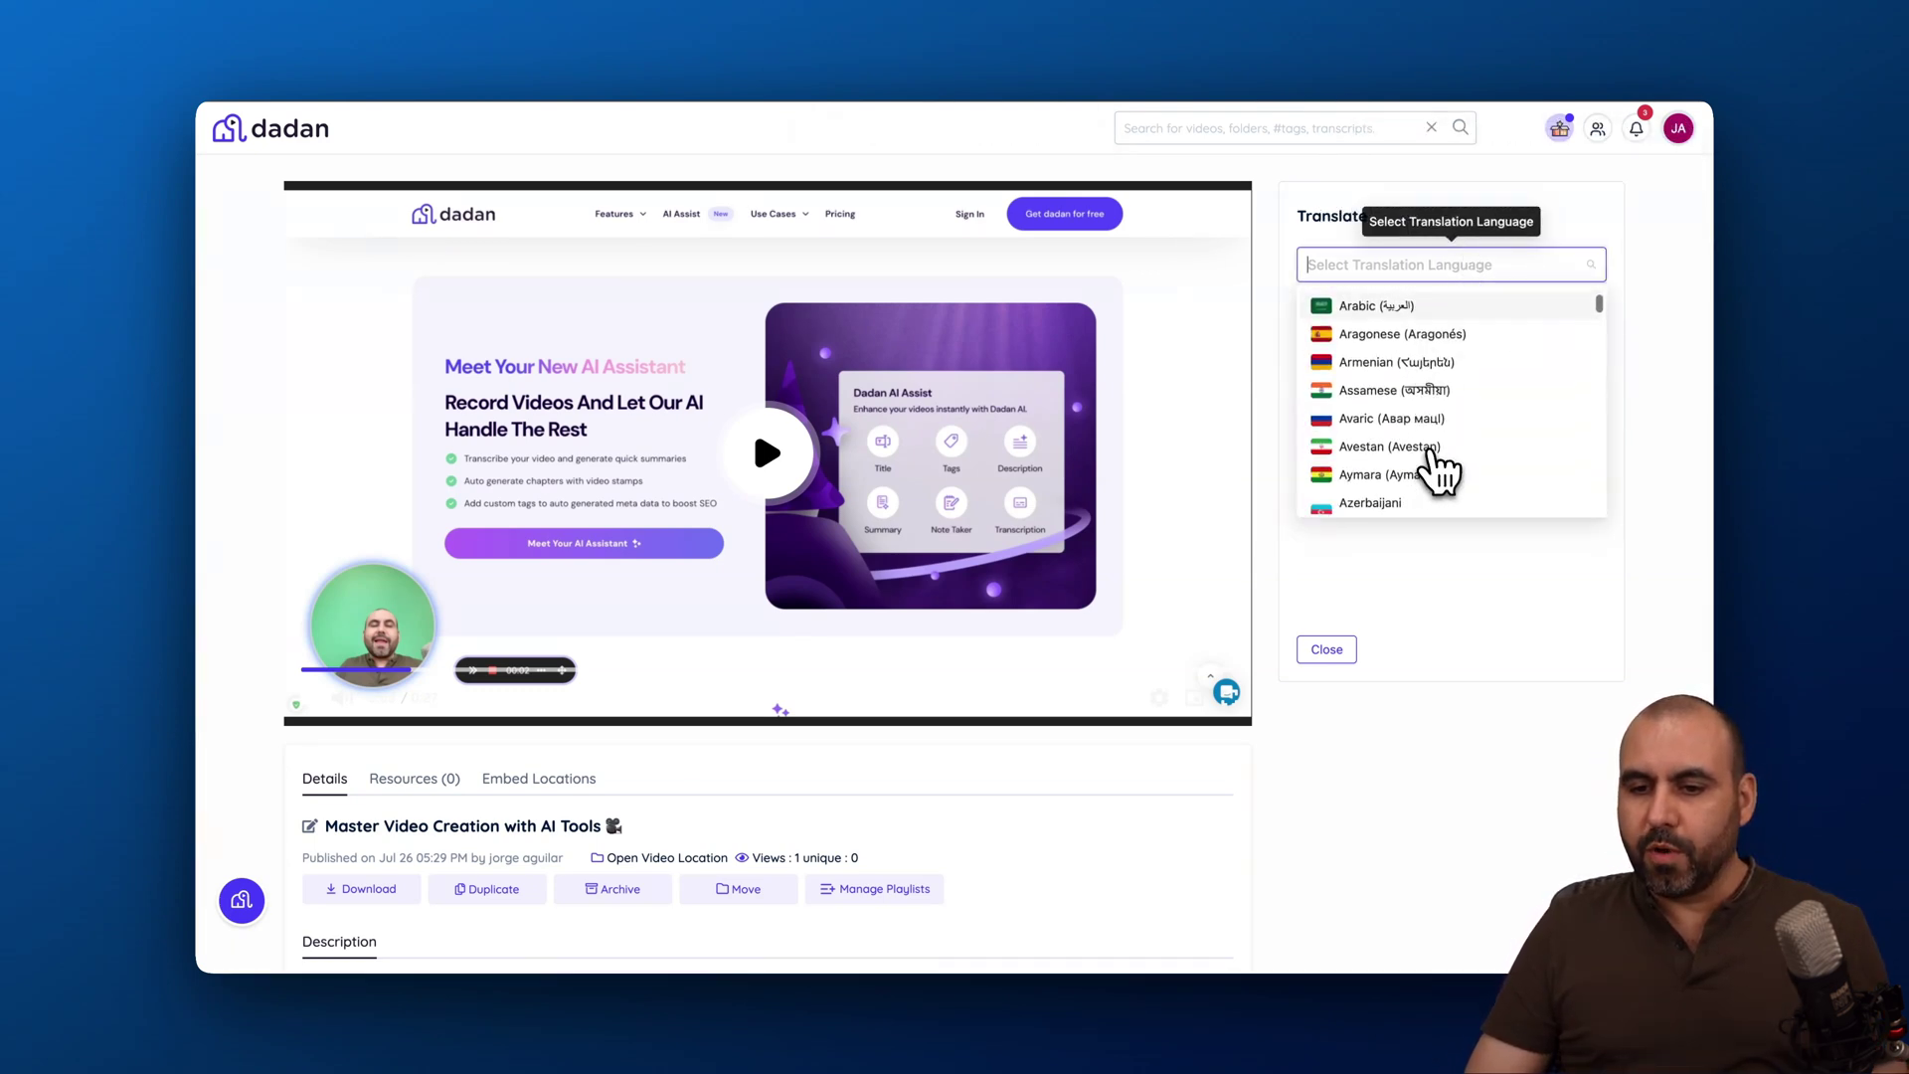
{"action": "scroll", "coordinate": [1424, 403], "scroll_direction": "up", "scroll_amount": 2}
{"action": "left_click", "coordinate": [1422, 403]}
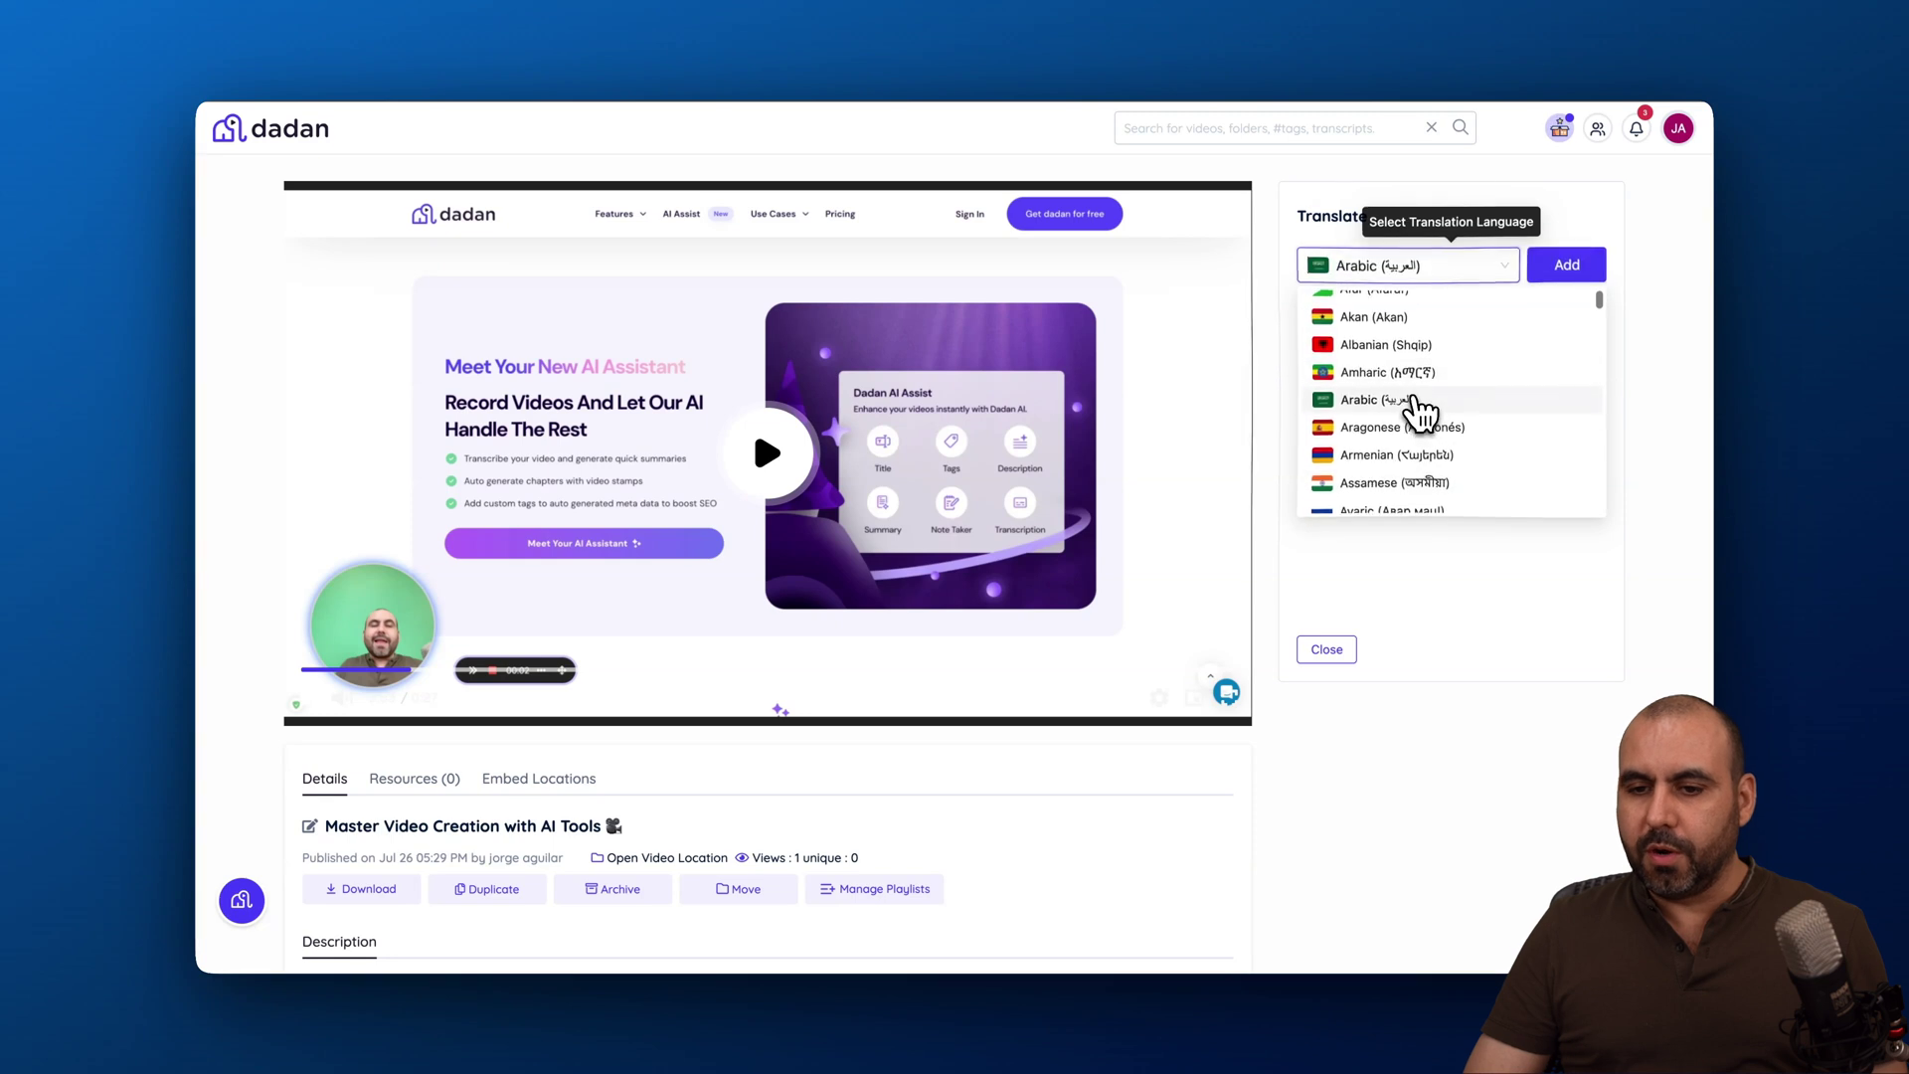
{"action": "left_click", "coordinate": [1569, 265]}
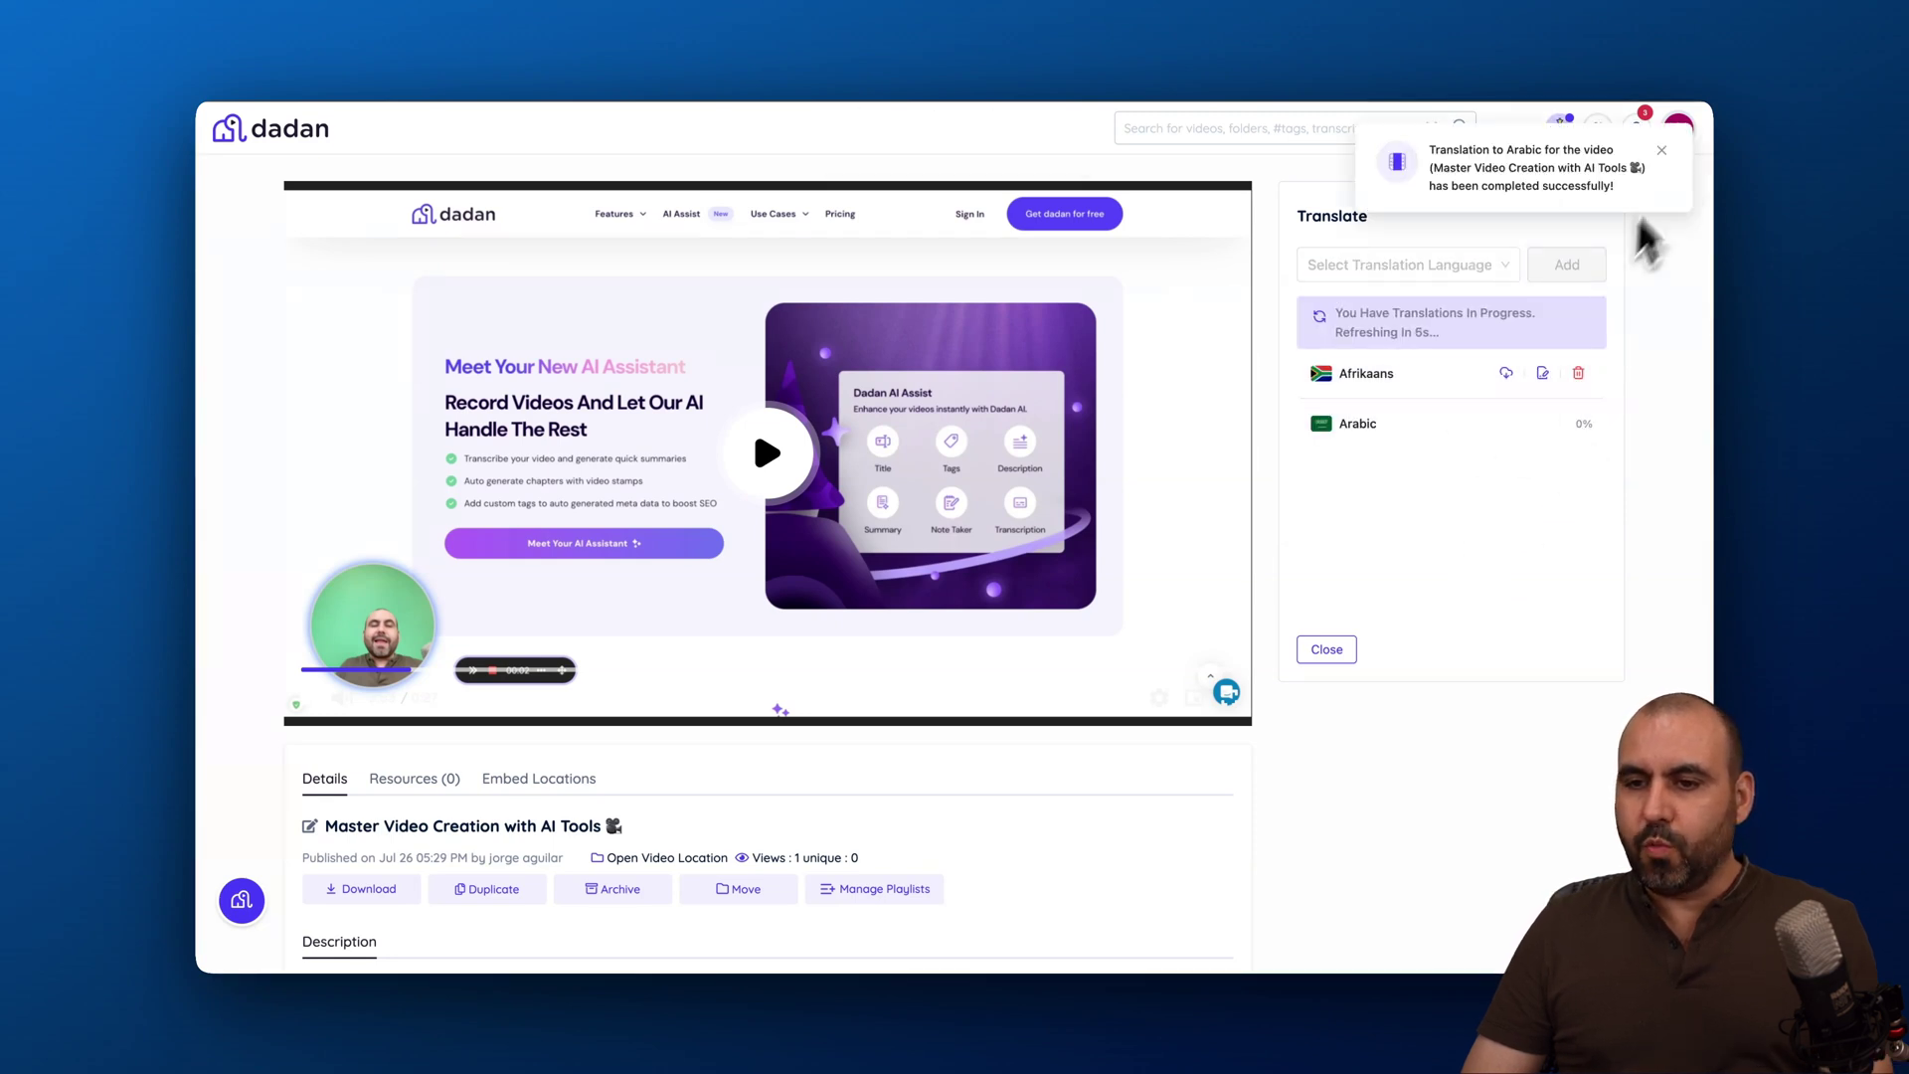
{"action": "left_click", "coordinate": [1663, 151]}
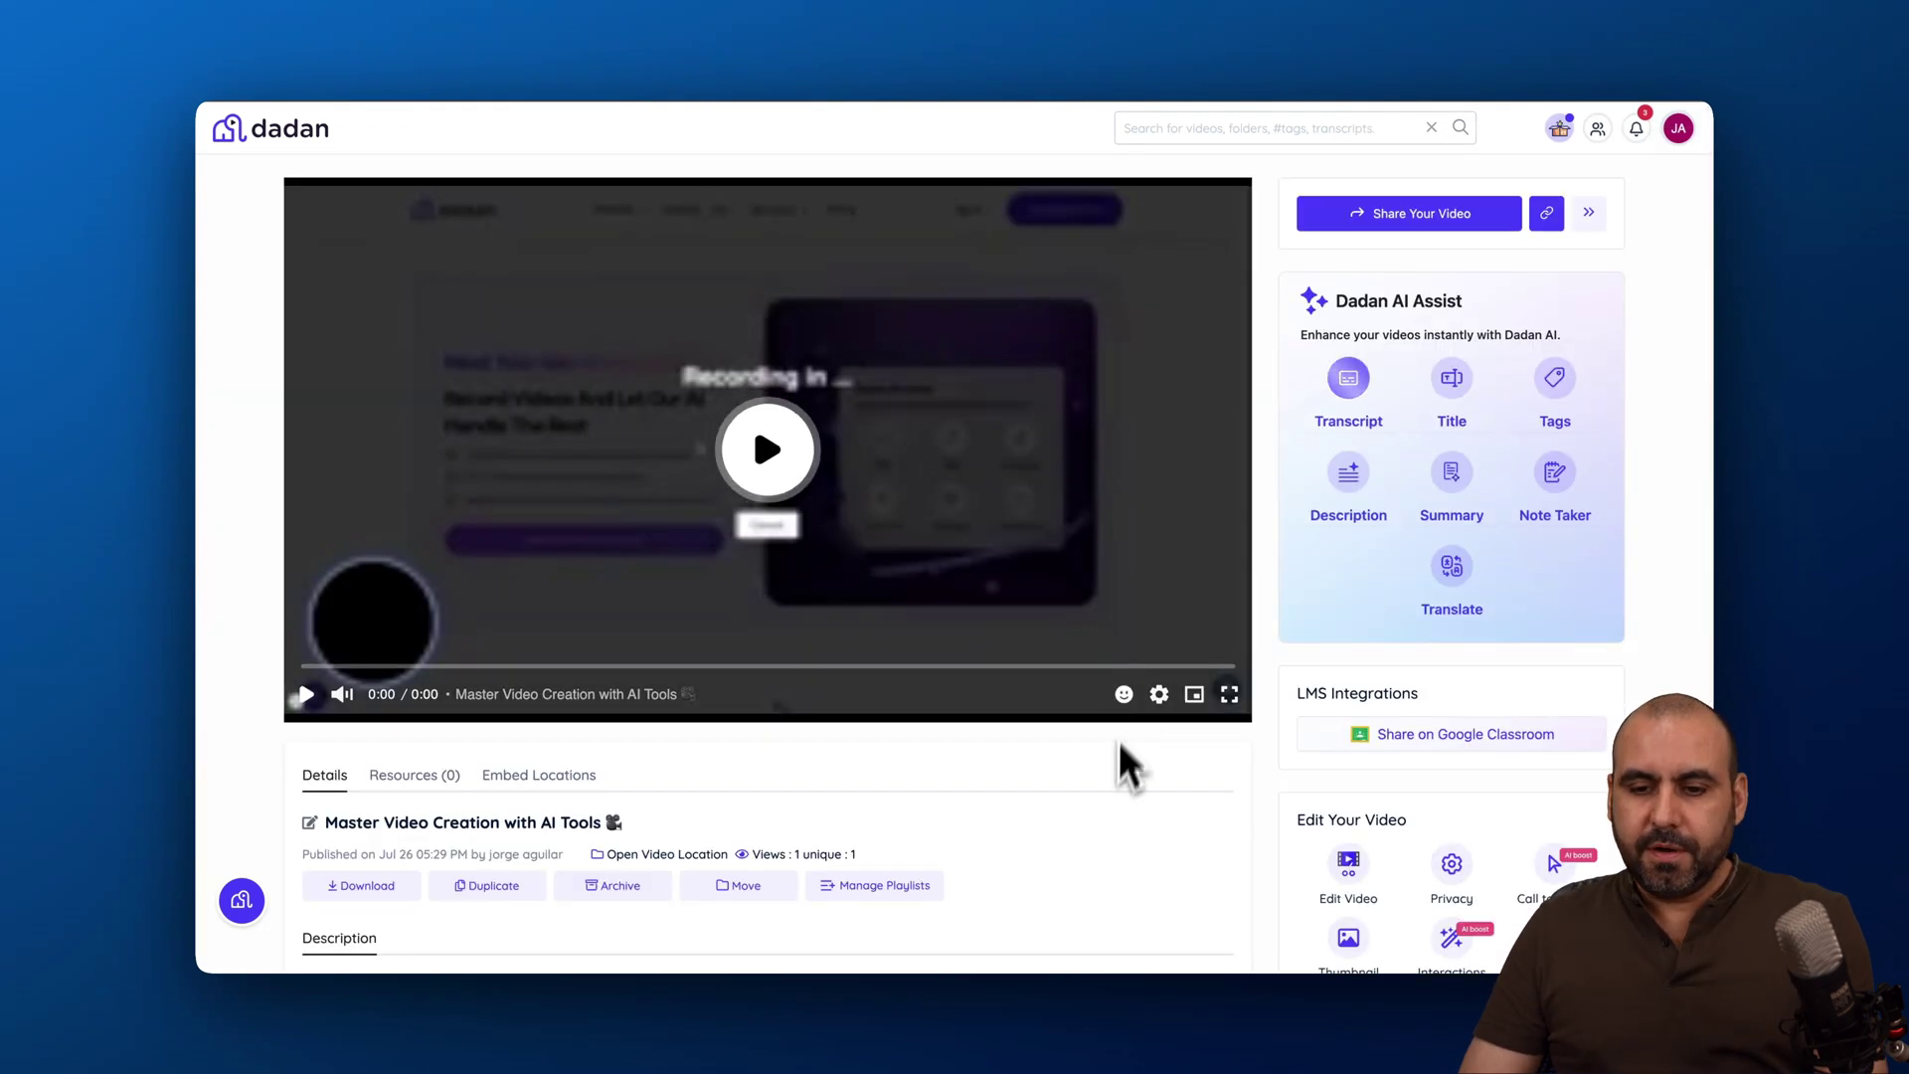
Check that the player's Captions menu lists Afrikaans and Arabic alongside English
{"action": "left_click", "coordinate": [1159, 696]}
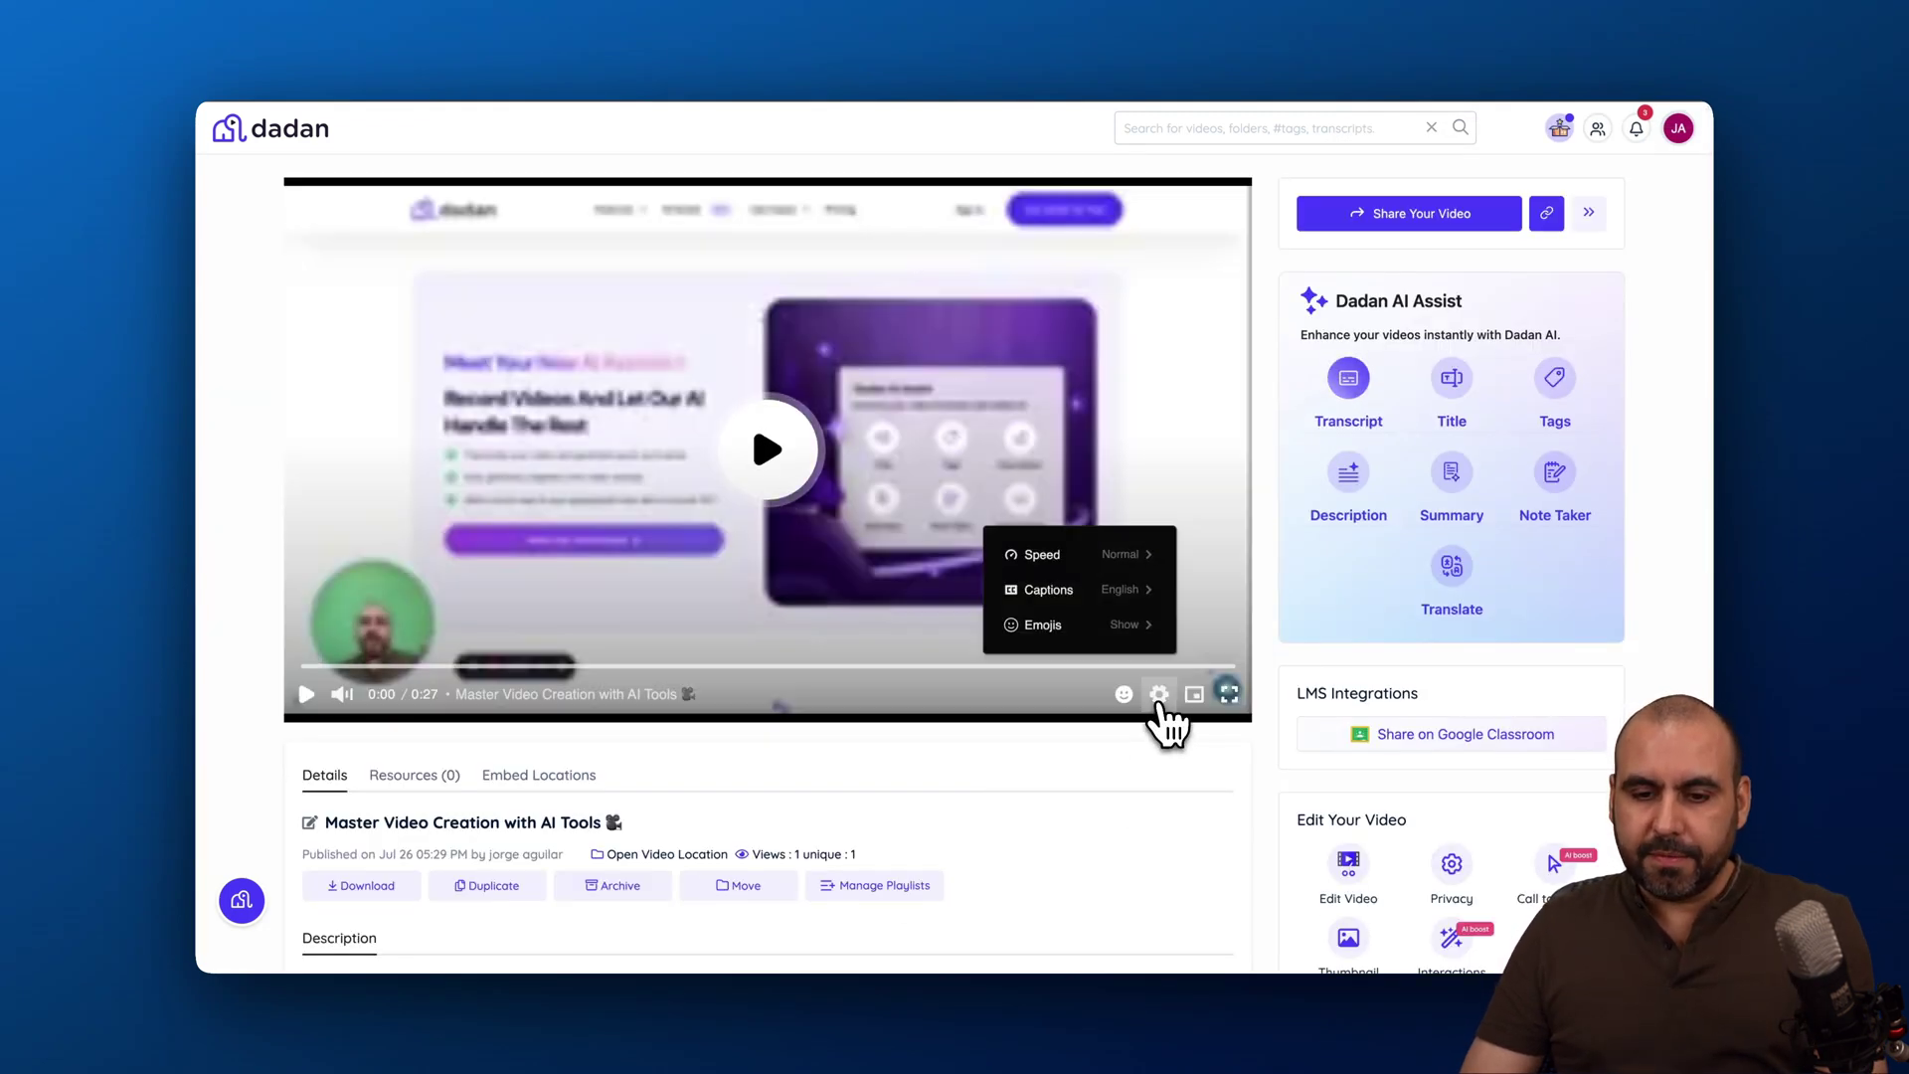
{"action": "left_click", "coordinate": [1136, 593]}
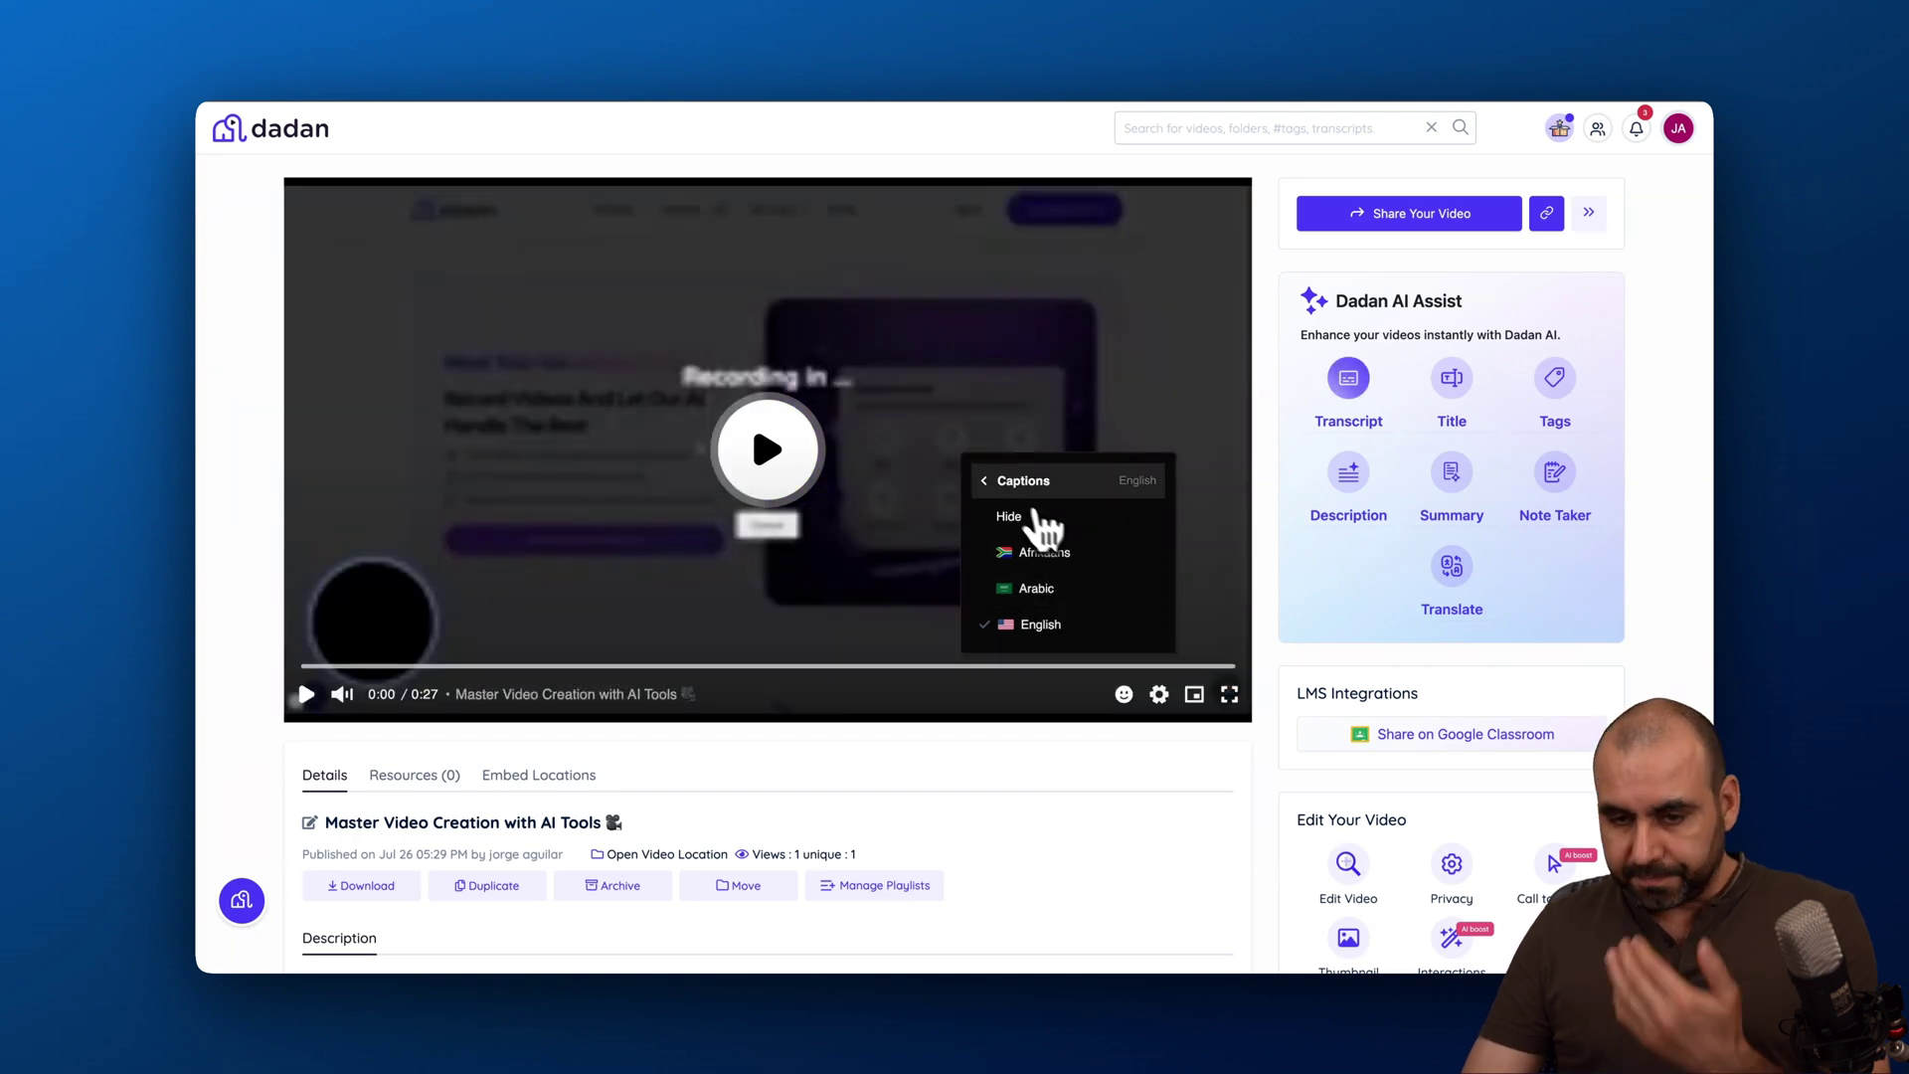
{"action": "left_click", "coordinate": [993, 484]}
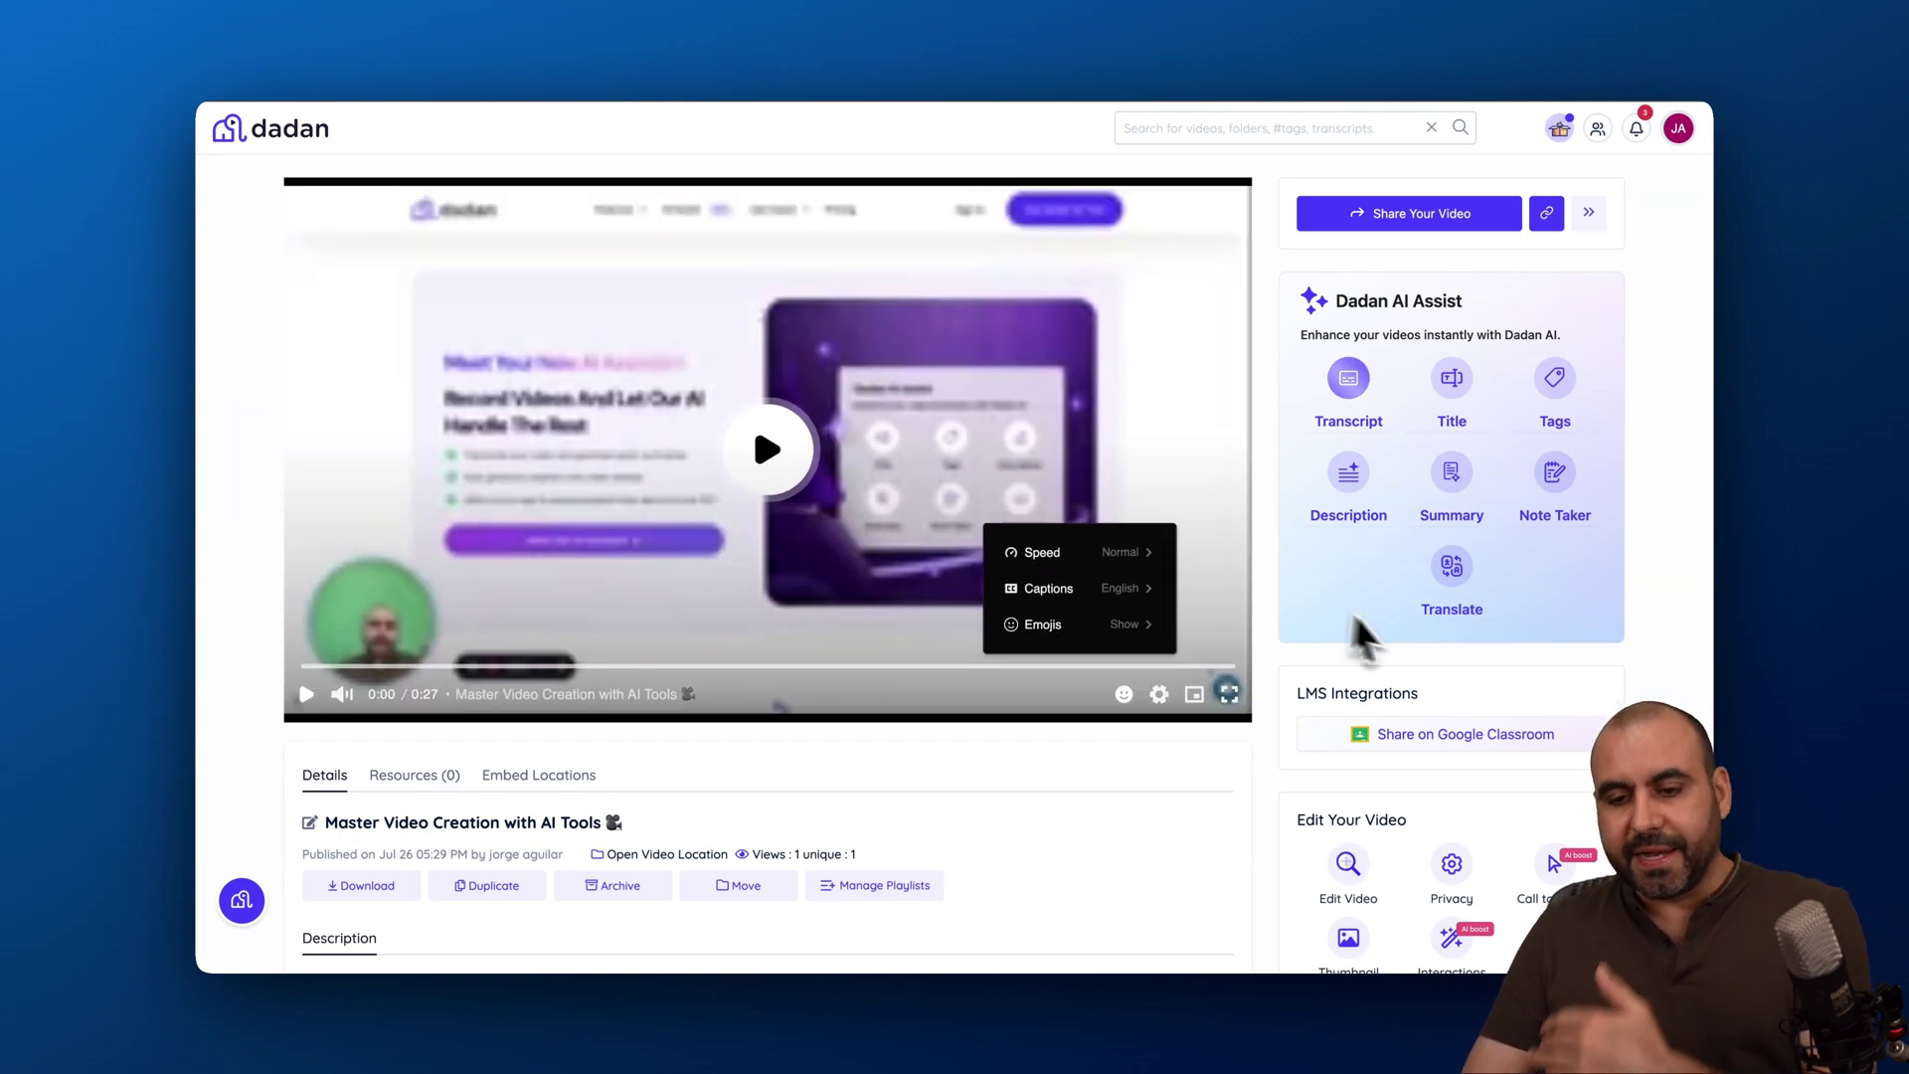
{"action": "left_click", "coordinate": [1427, 668]}
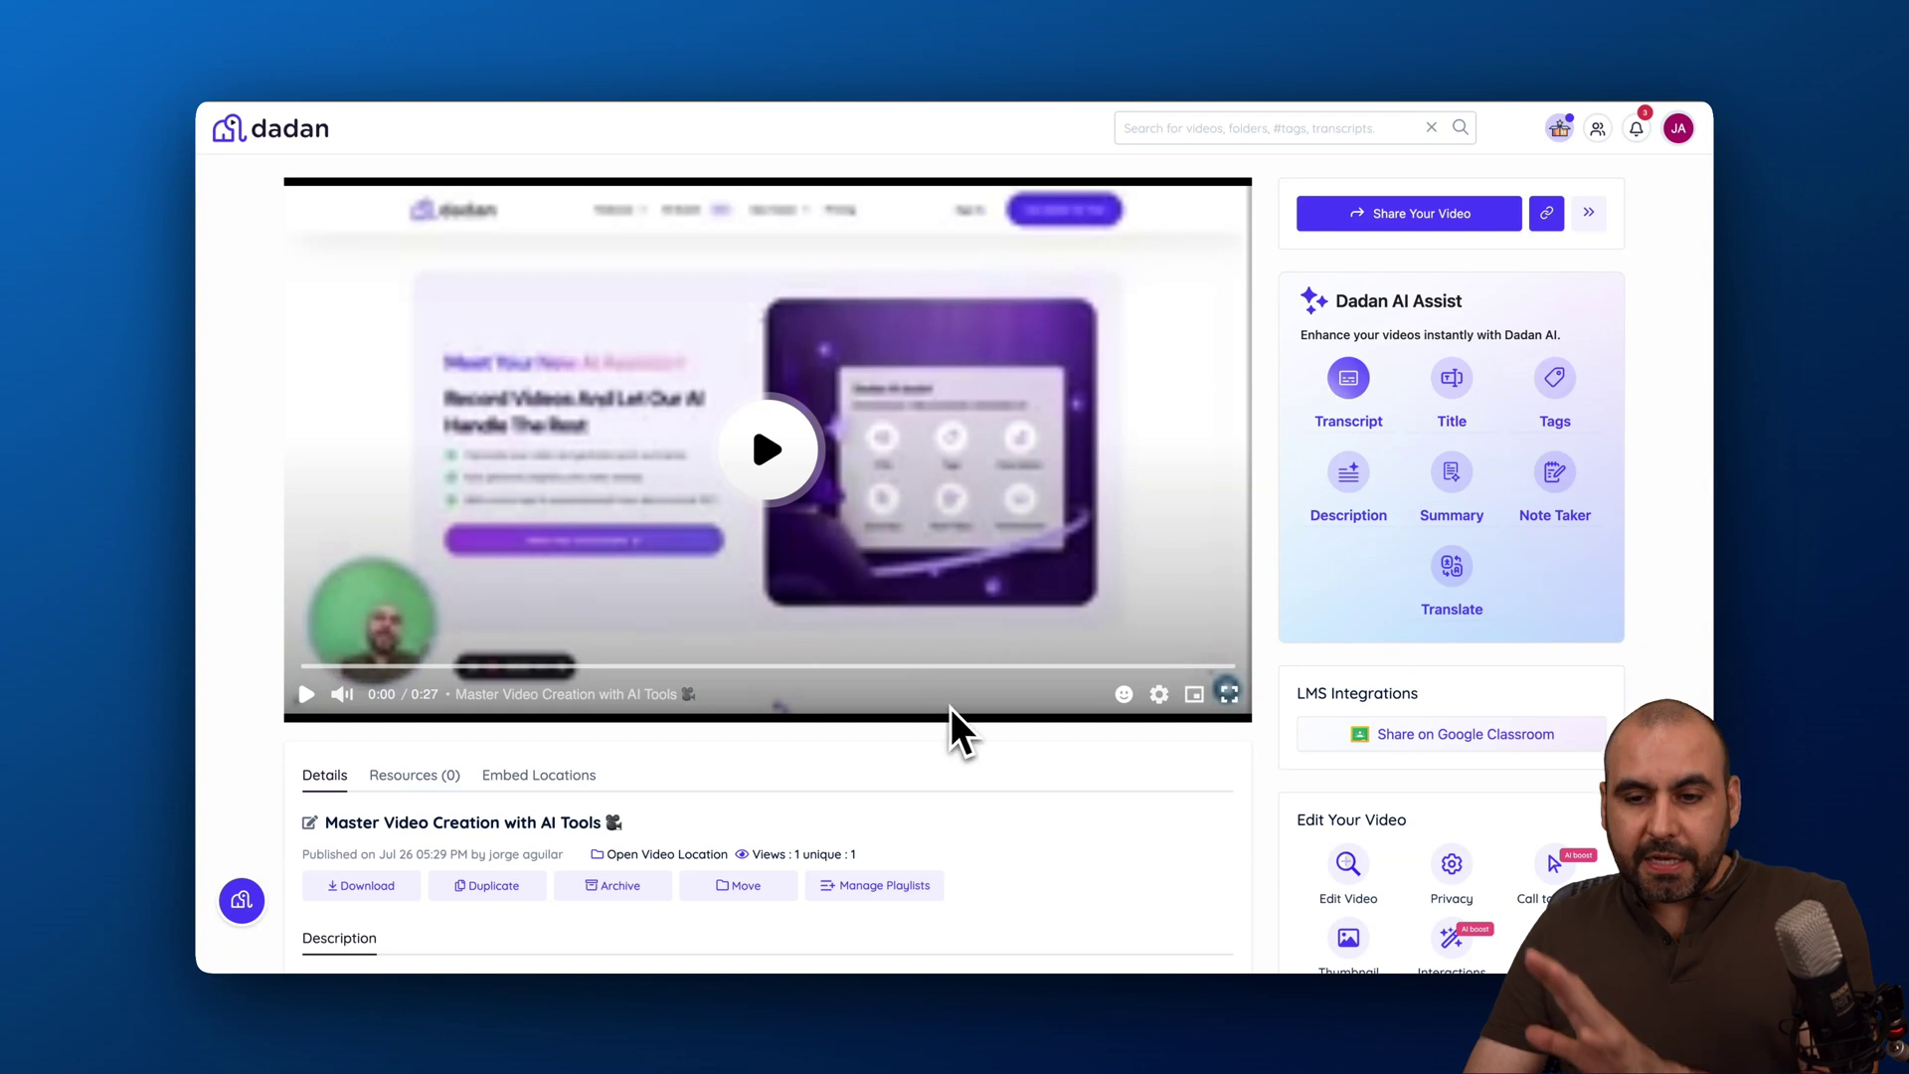
{"action": "scroll", "coordinate": [952, 709], "scroll_direction": "down", "scroll_amount": 4}
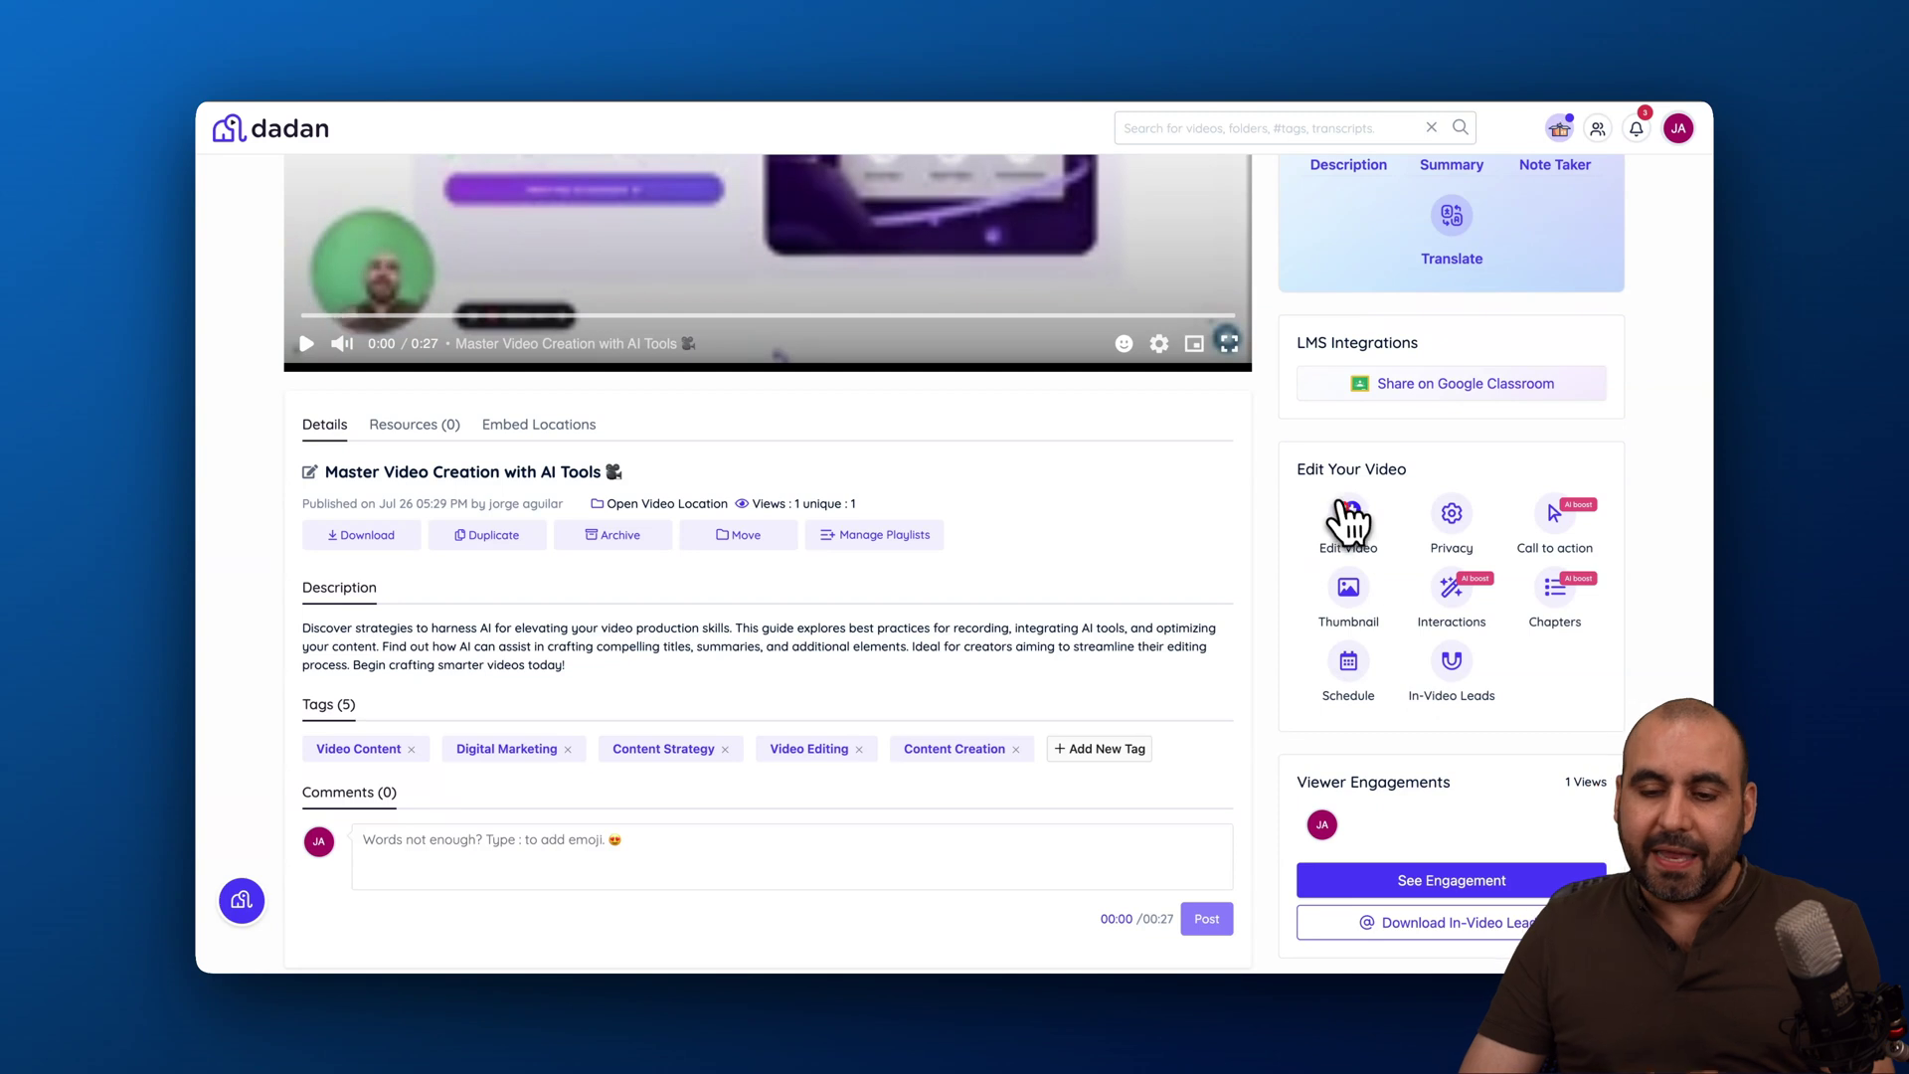
{"action": "left_click", "coordinate": [1349, 513]}
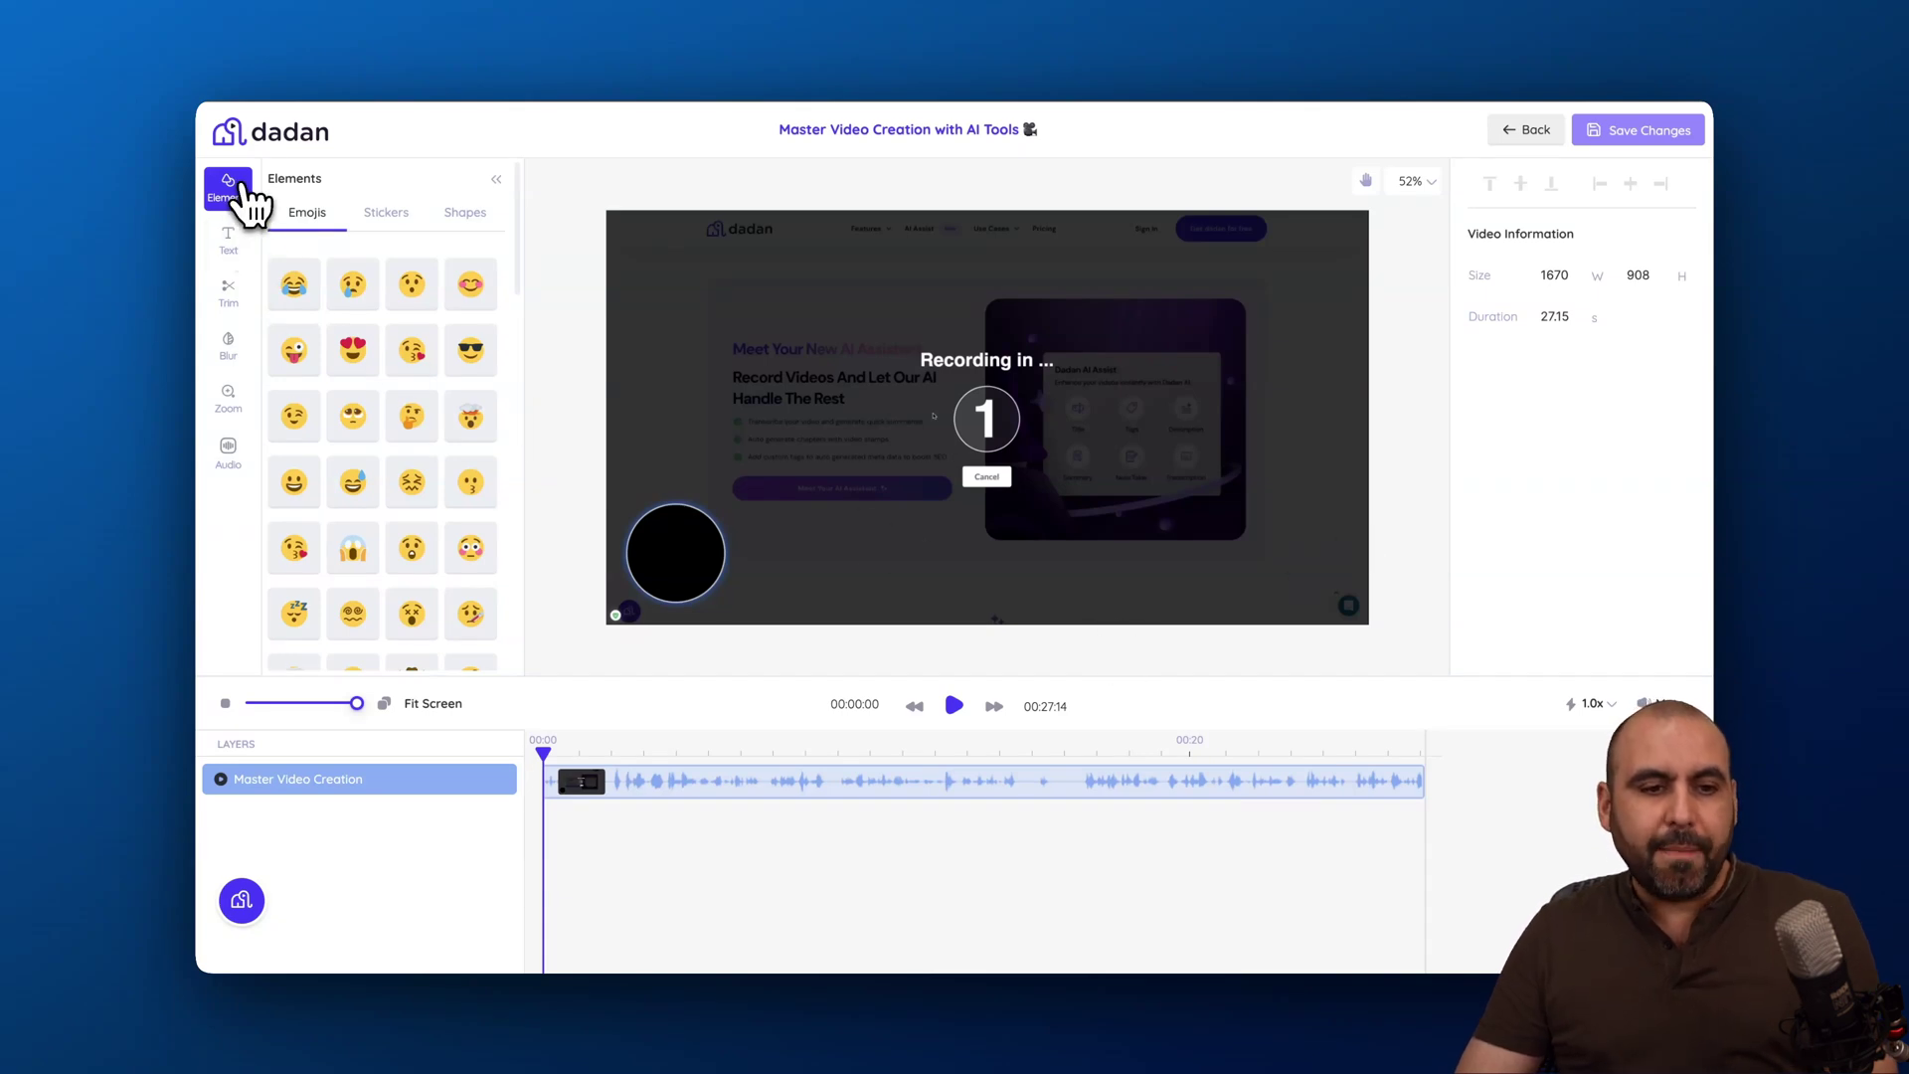
{"action": "left_click", "coordinate": [231, 240]}
{"action": "left_click", "coordinate": [231, 294]}
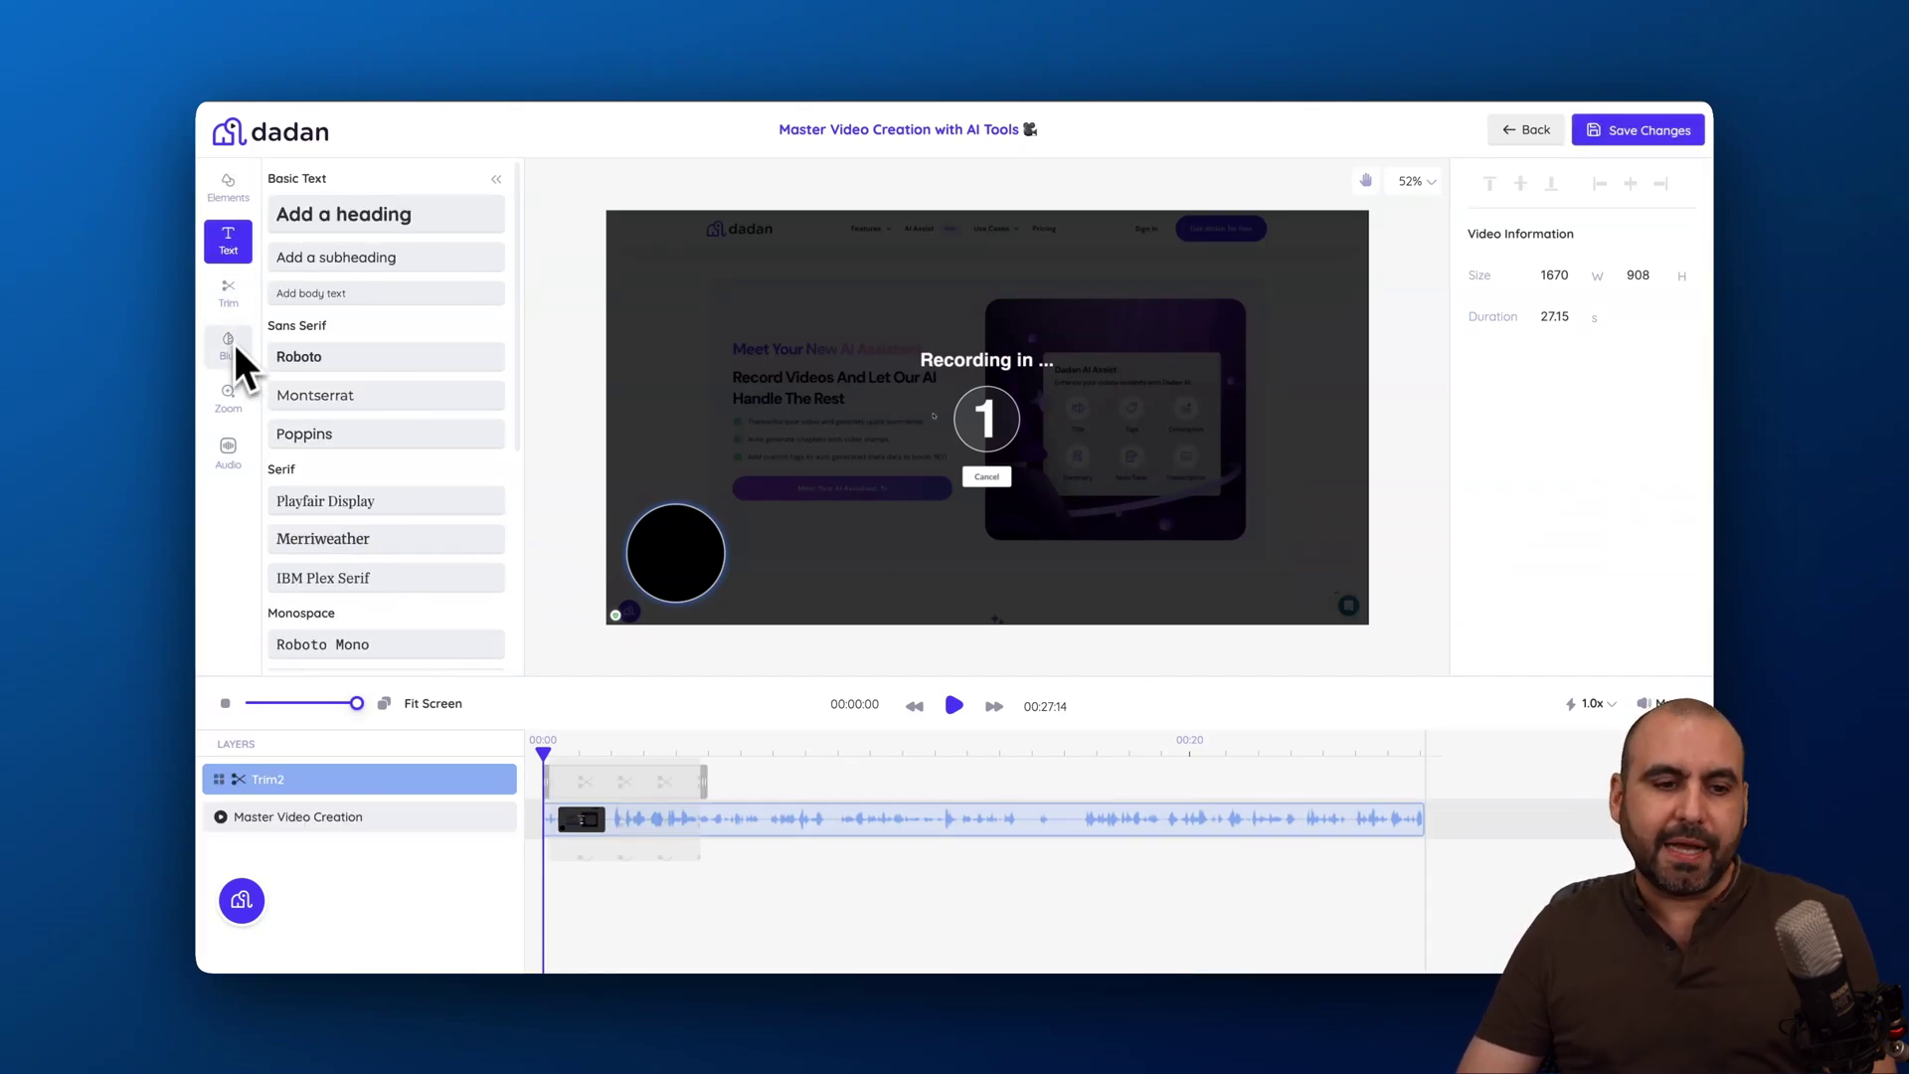
{"action": "left_click", "coordinate": [229, 346]}
{"action": "mouse_move", "coordinate": [950, 453]}
{"action": "left_mouse_down"}
{"action": "mouse_move", "coordinate": [761, 428]}
{"action": "mouse_move", "coordinate": [797, 413]}
{"action": "mouse_move", "coordinate": [737, 370]}
{"action": "mouse_move", "coordinate": [879, 478]}
{"action": "left_mouse_up"}
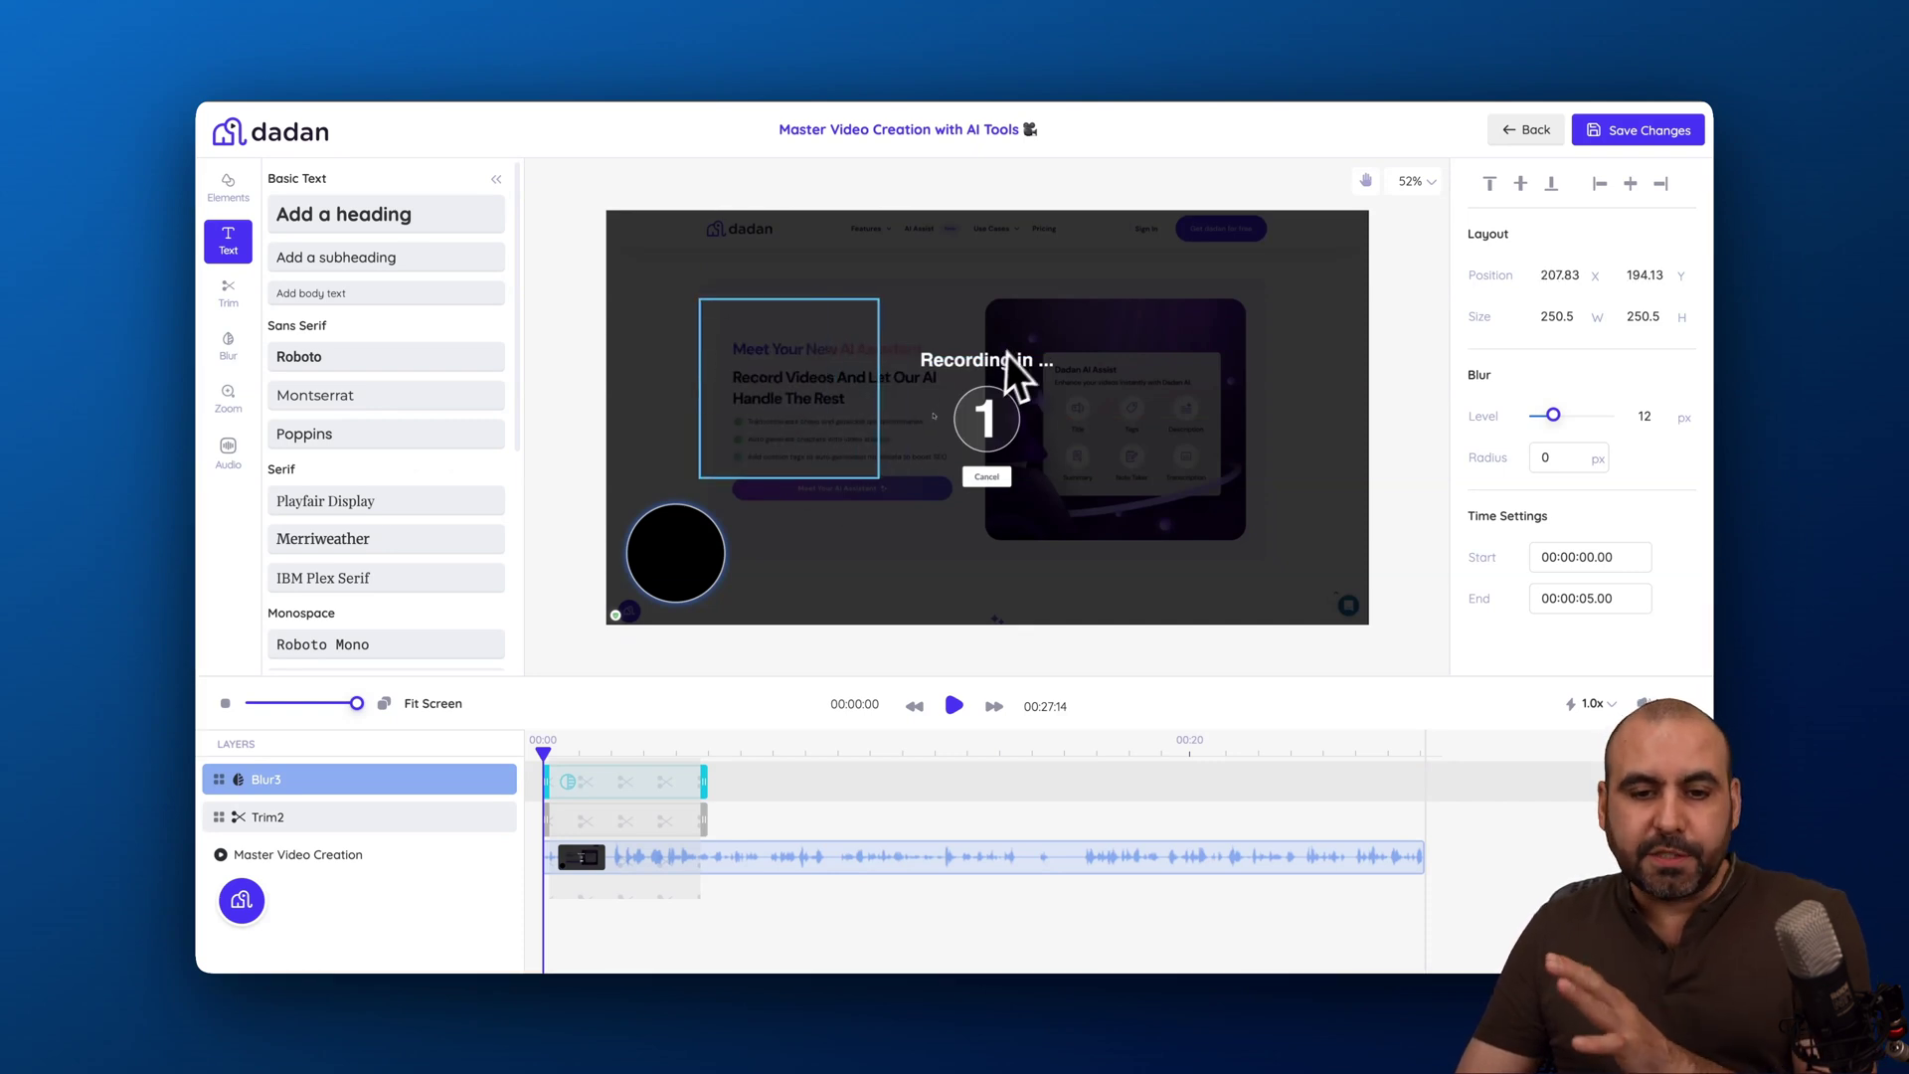
{"action": "left_click", "coordinate": [239, 418]}
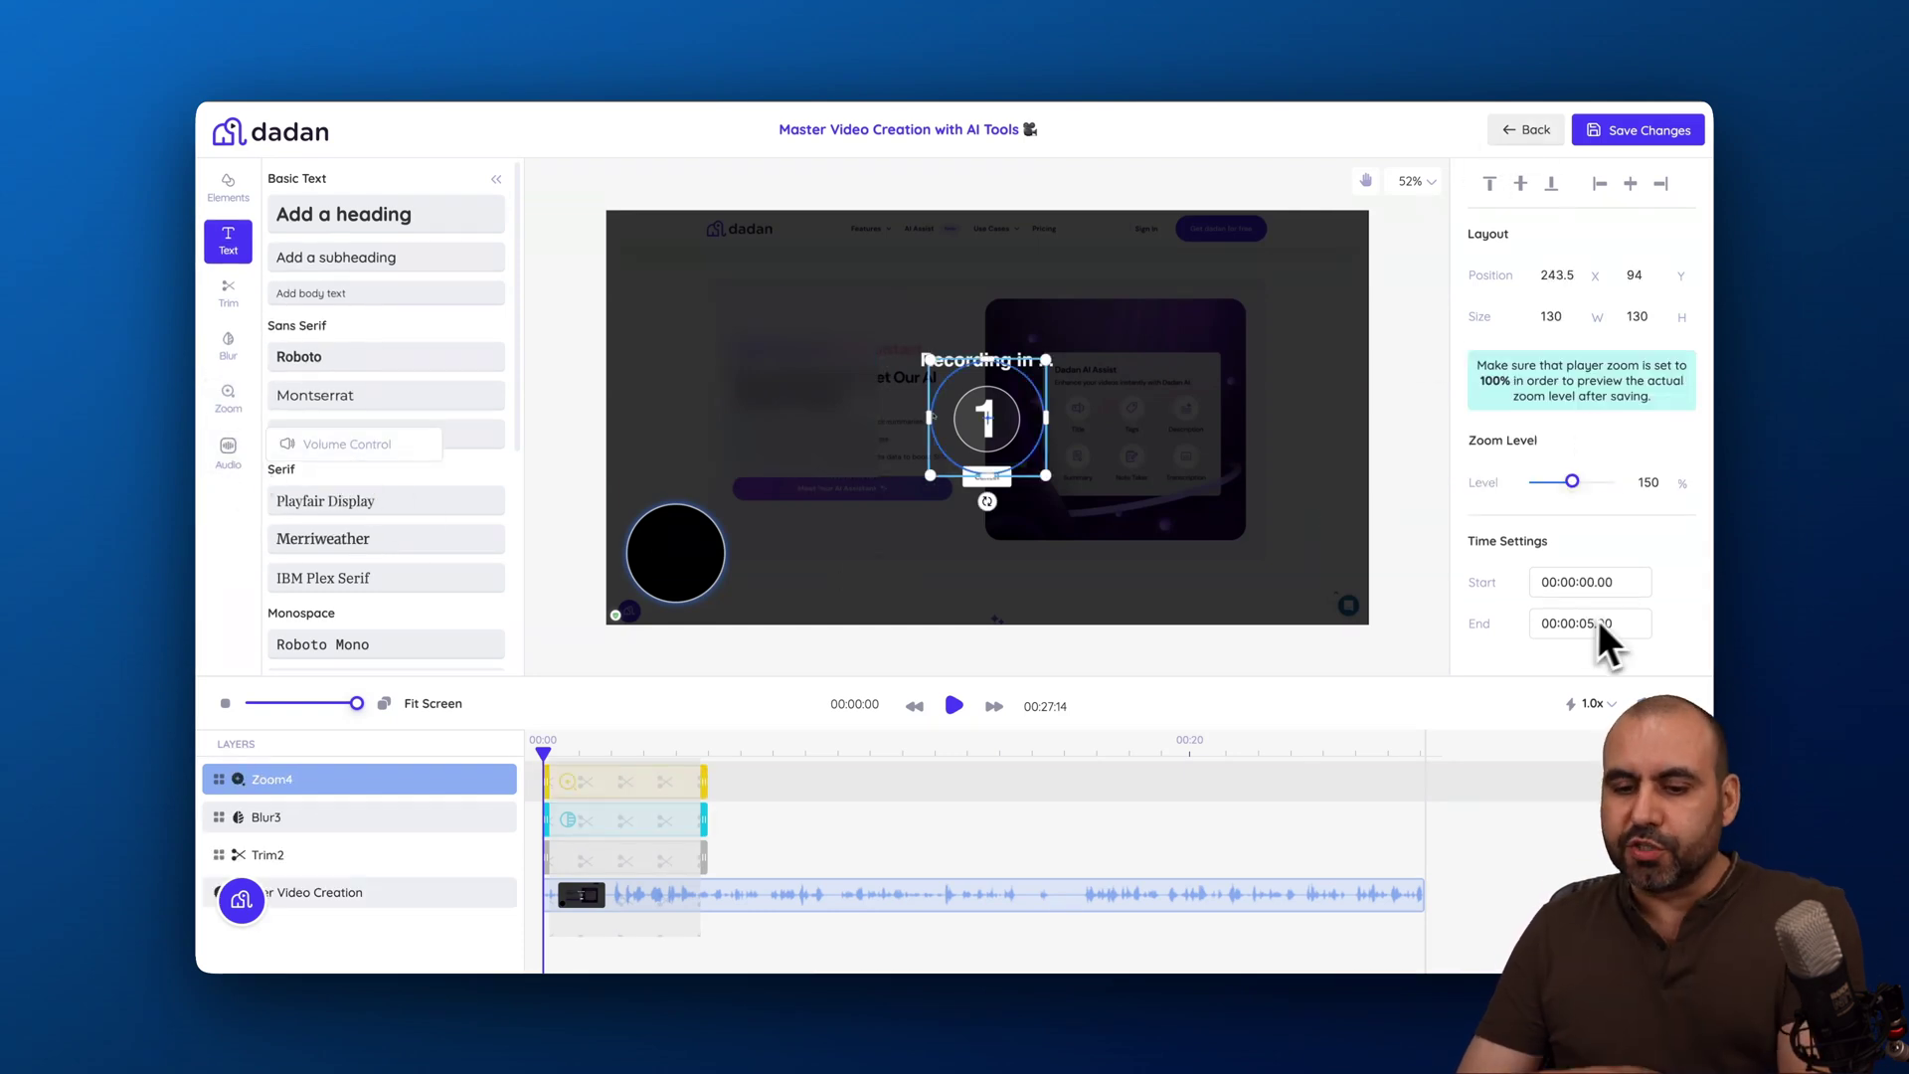
{"action": "left_click", "coordinate": [961, 762]}
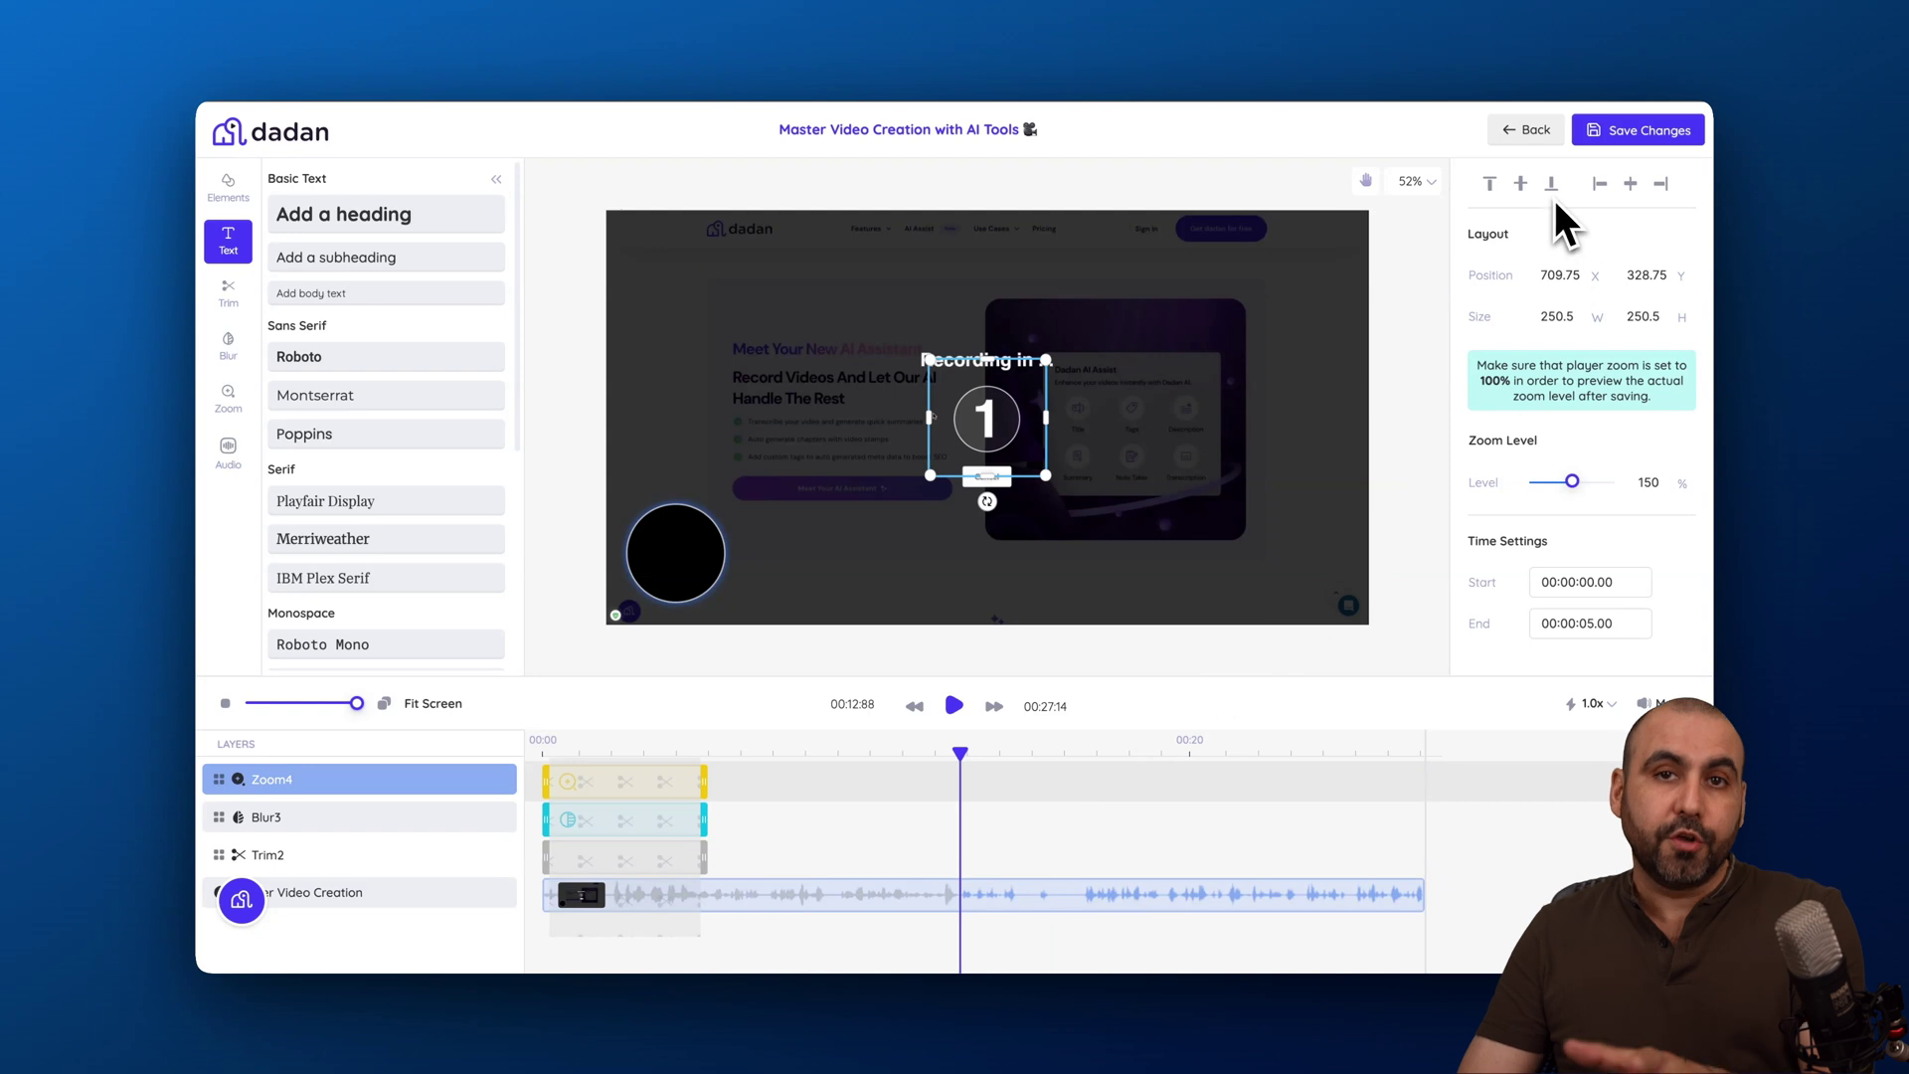
{"action": "left_click", "coordinate": [1536, 130]}
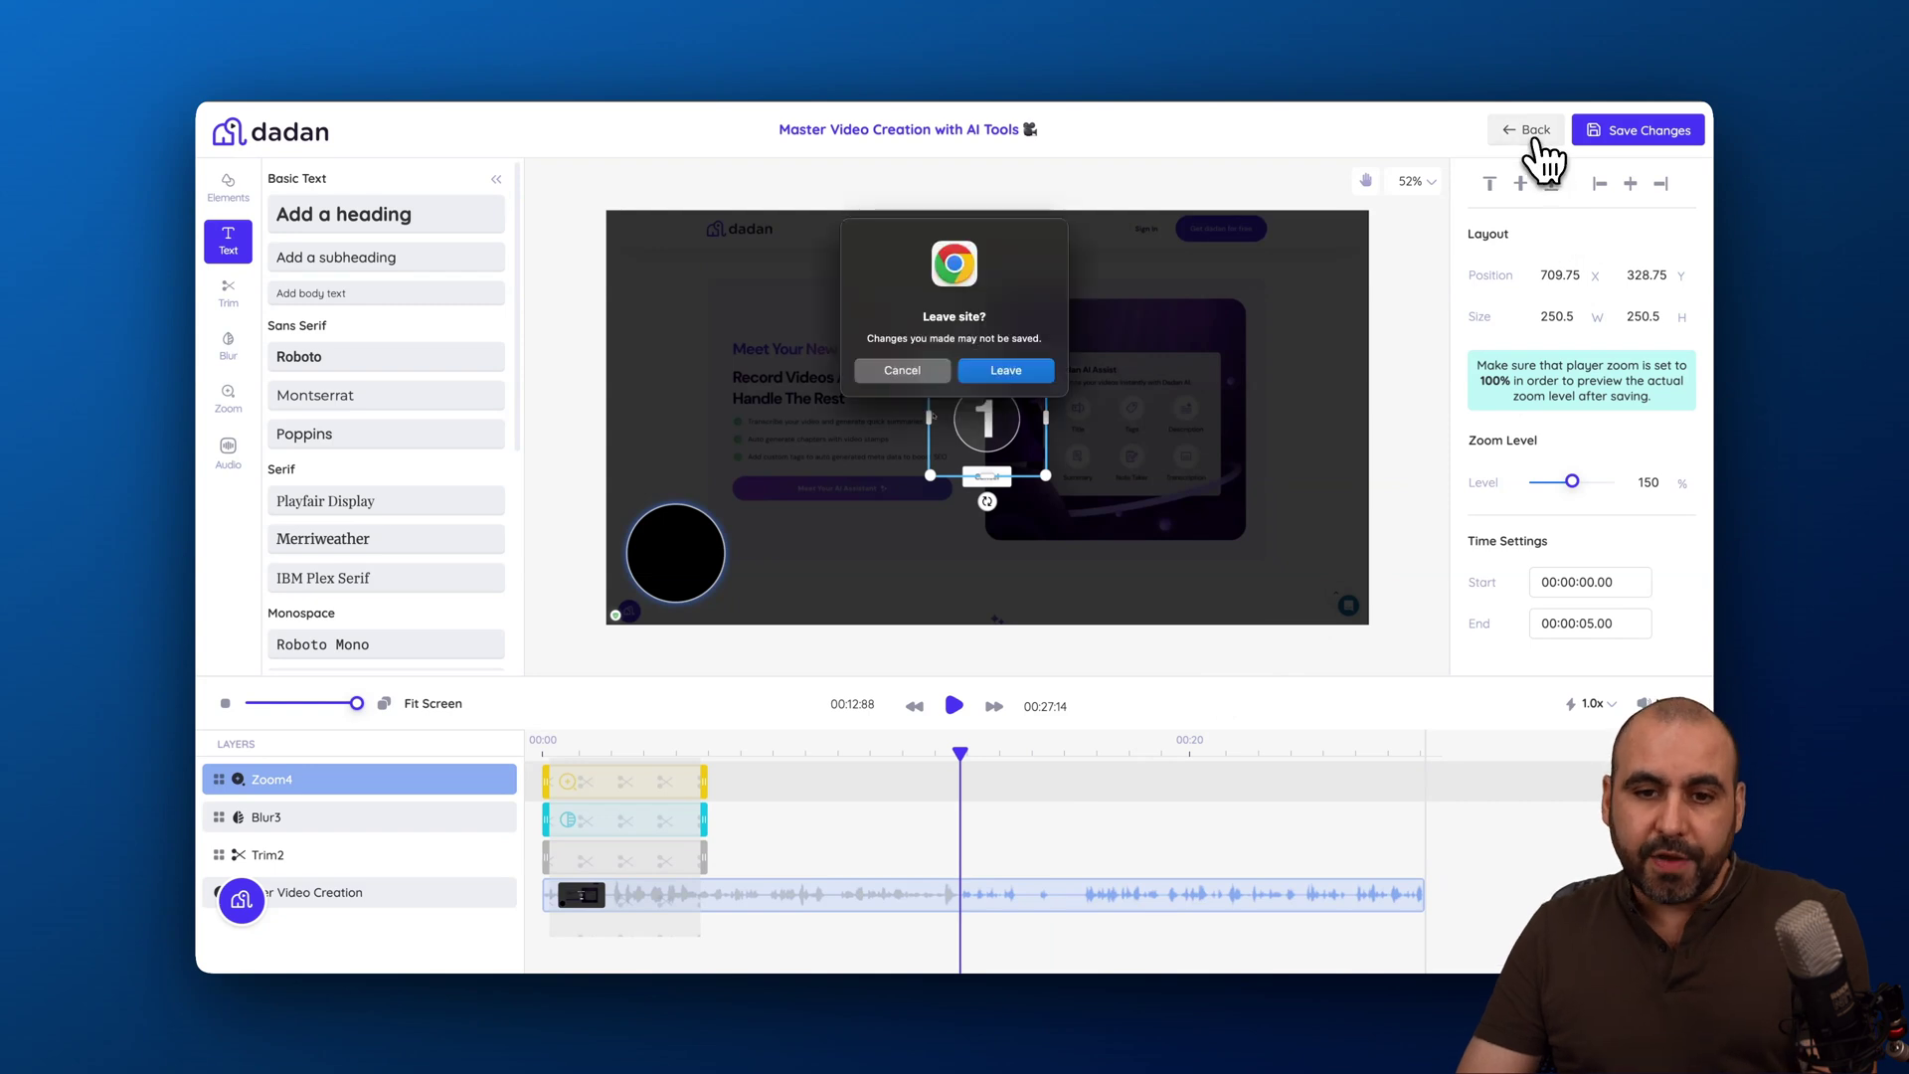
{"action": "left_click", "coordinate": [1017, 374]}
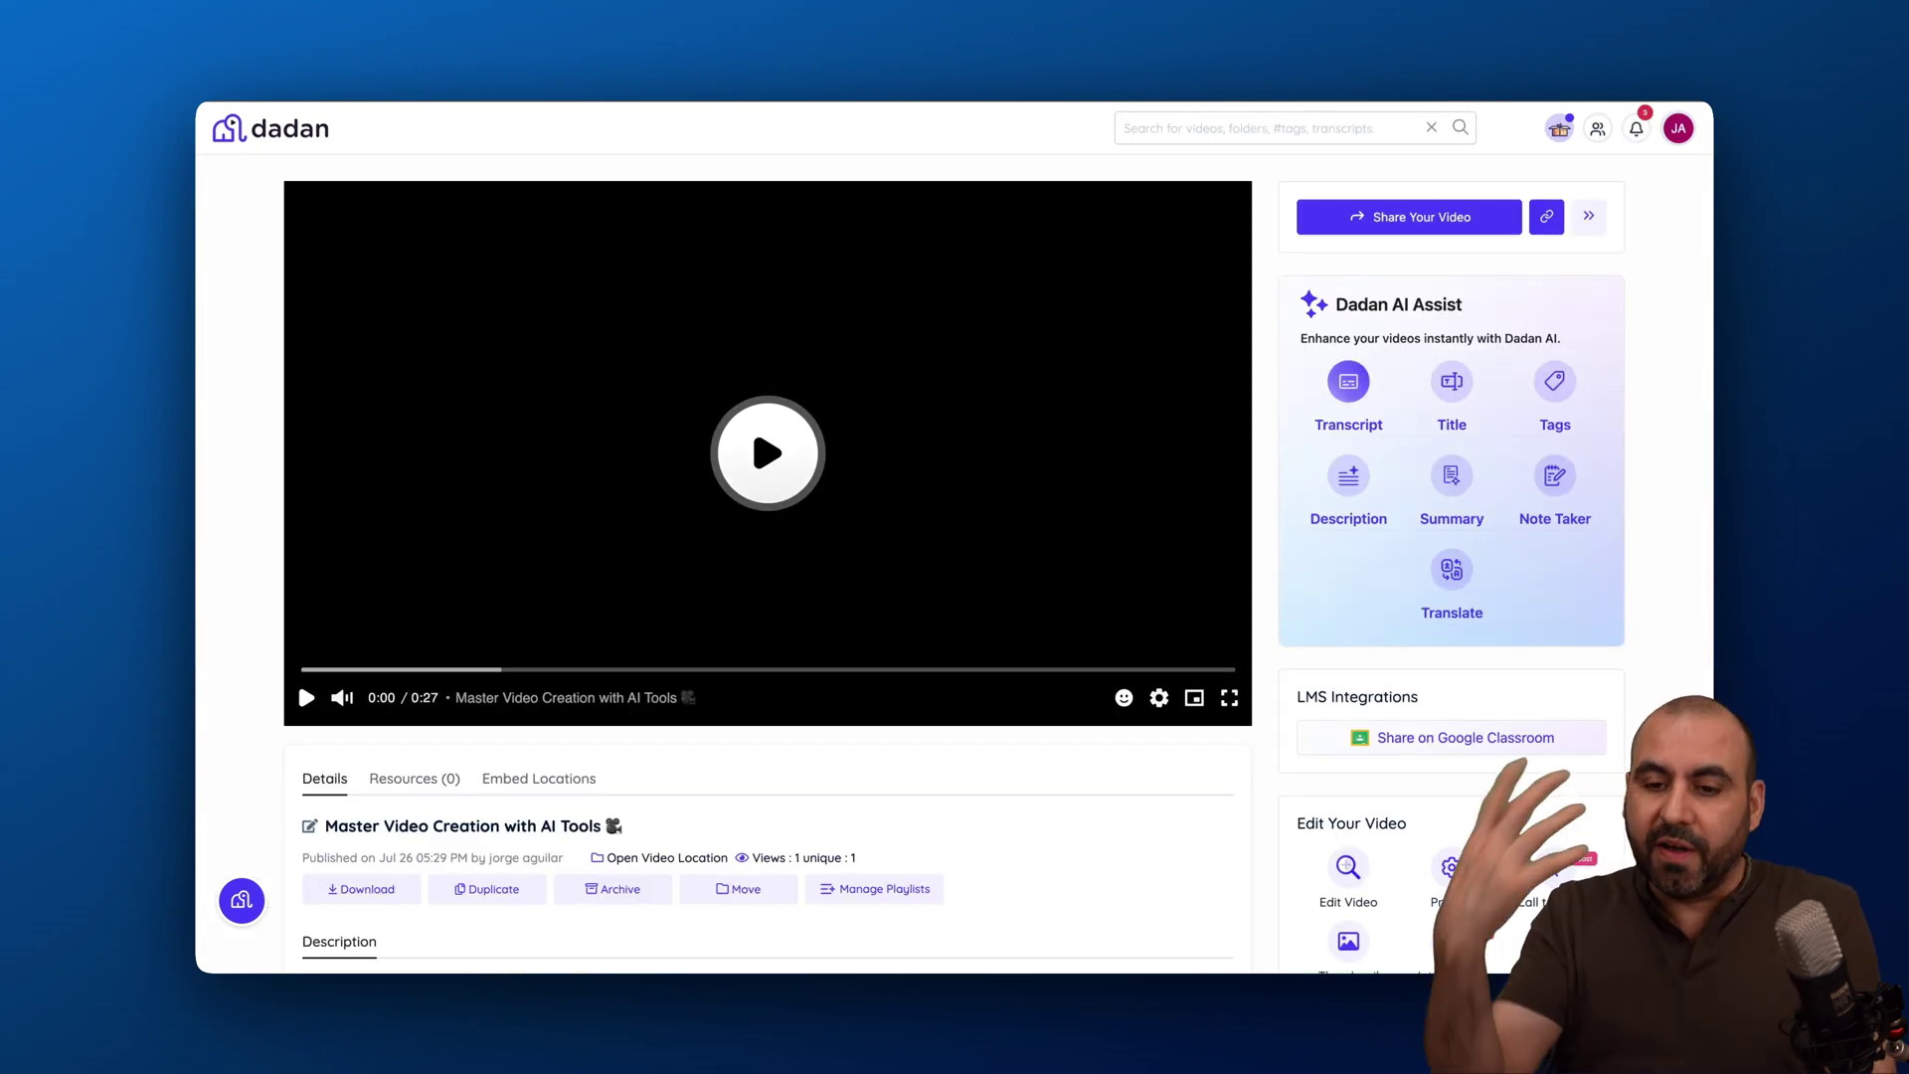
{"action": "scroll", "coordinate": [1620, 533], "scroll_direction": "down", "scroll_amount": 5}
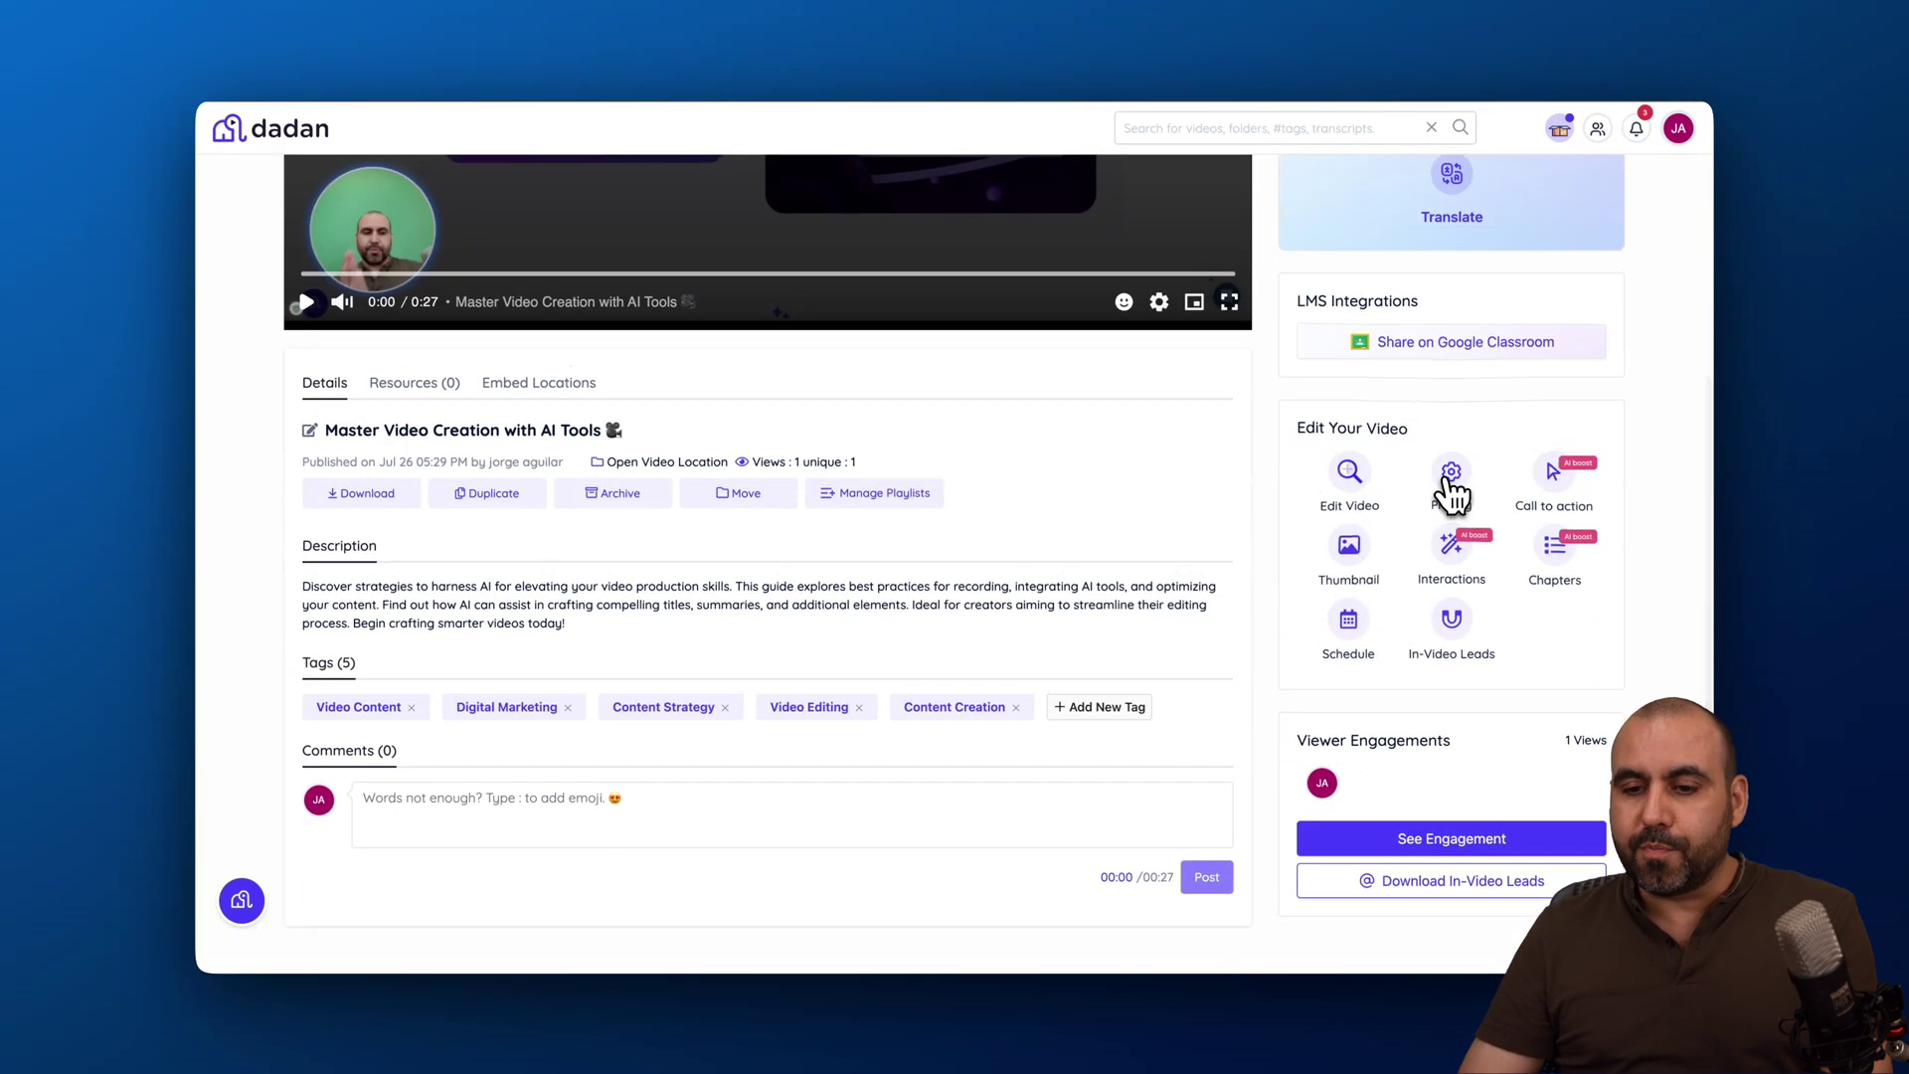
{"action": "left_click", "coordinate": [1451, 477]}
{"action": "left_click", "coordinate": [1321, 273]}
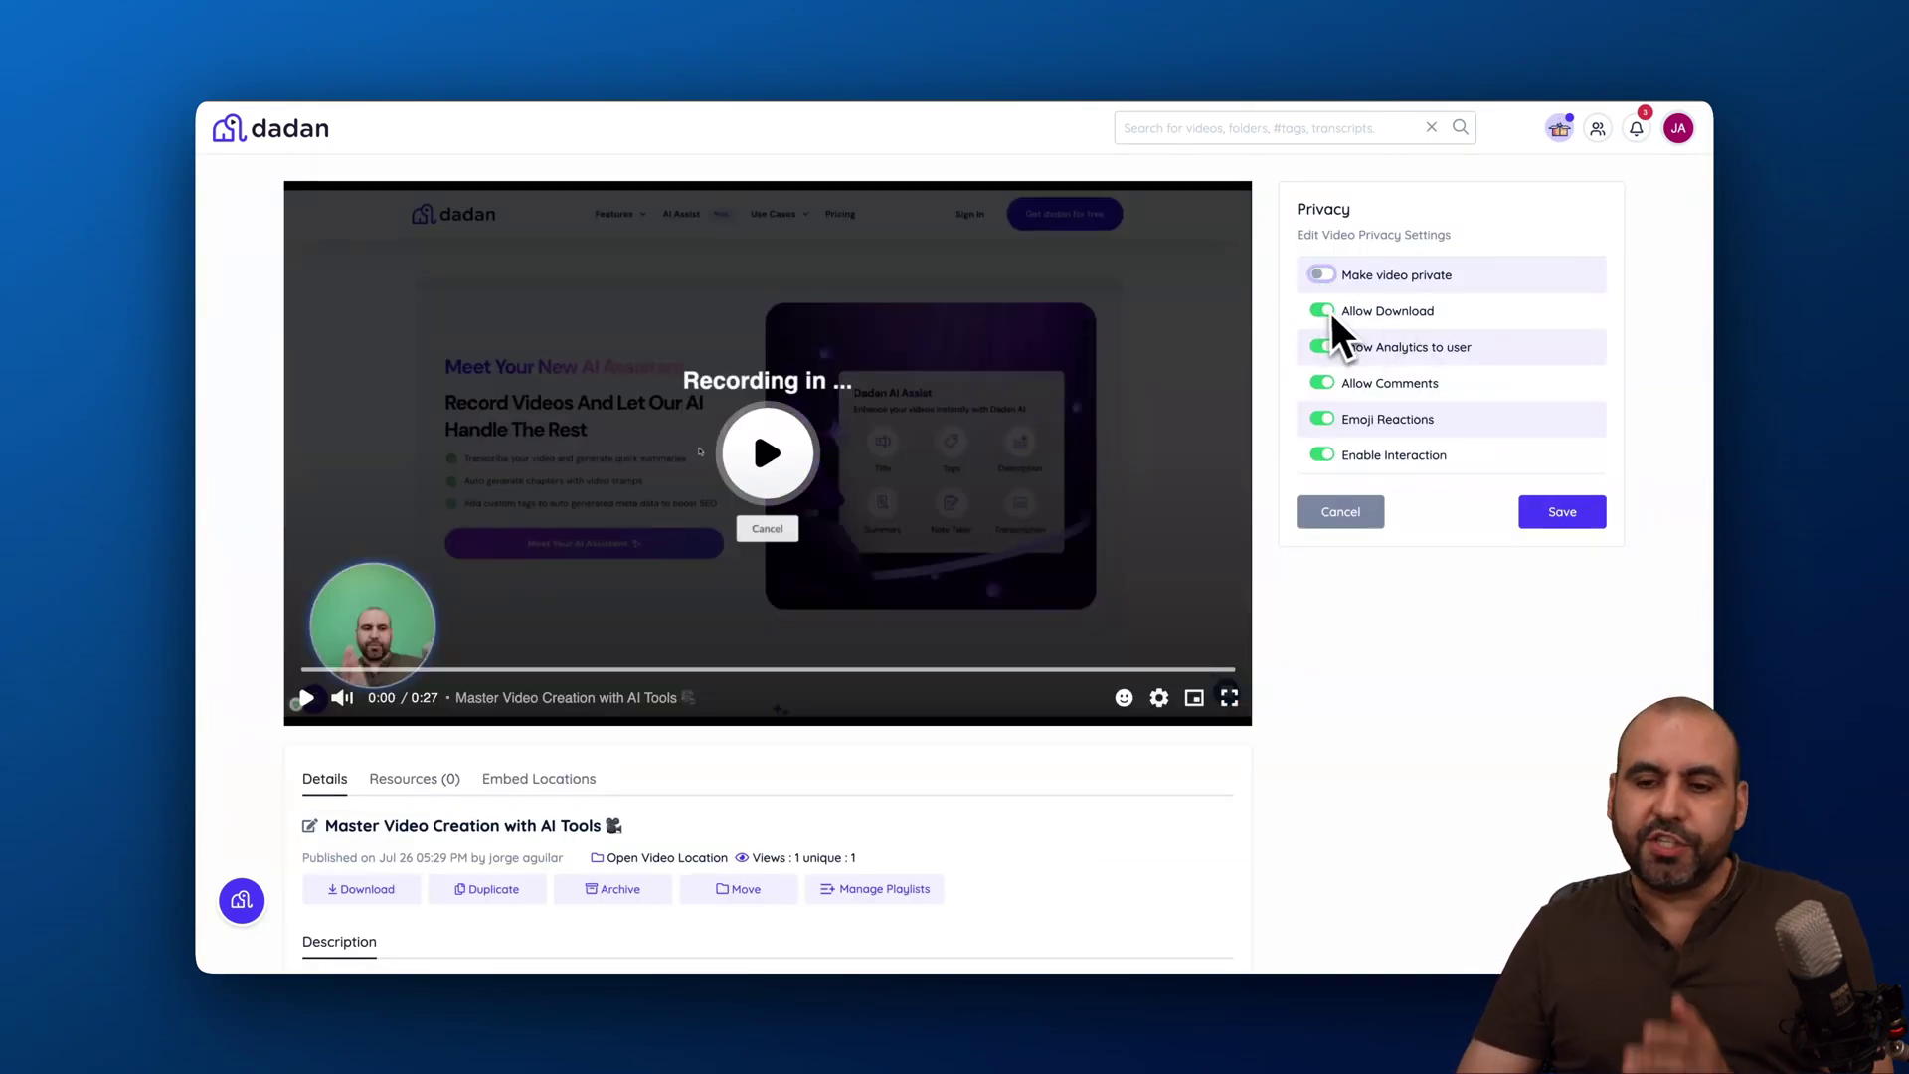
{"action": "left_click", "coordinate": [1322, 309]}
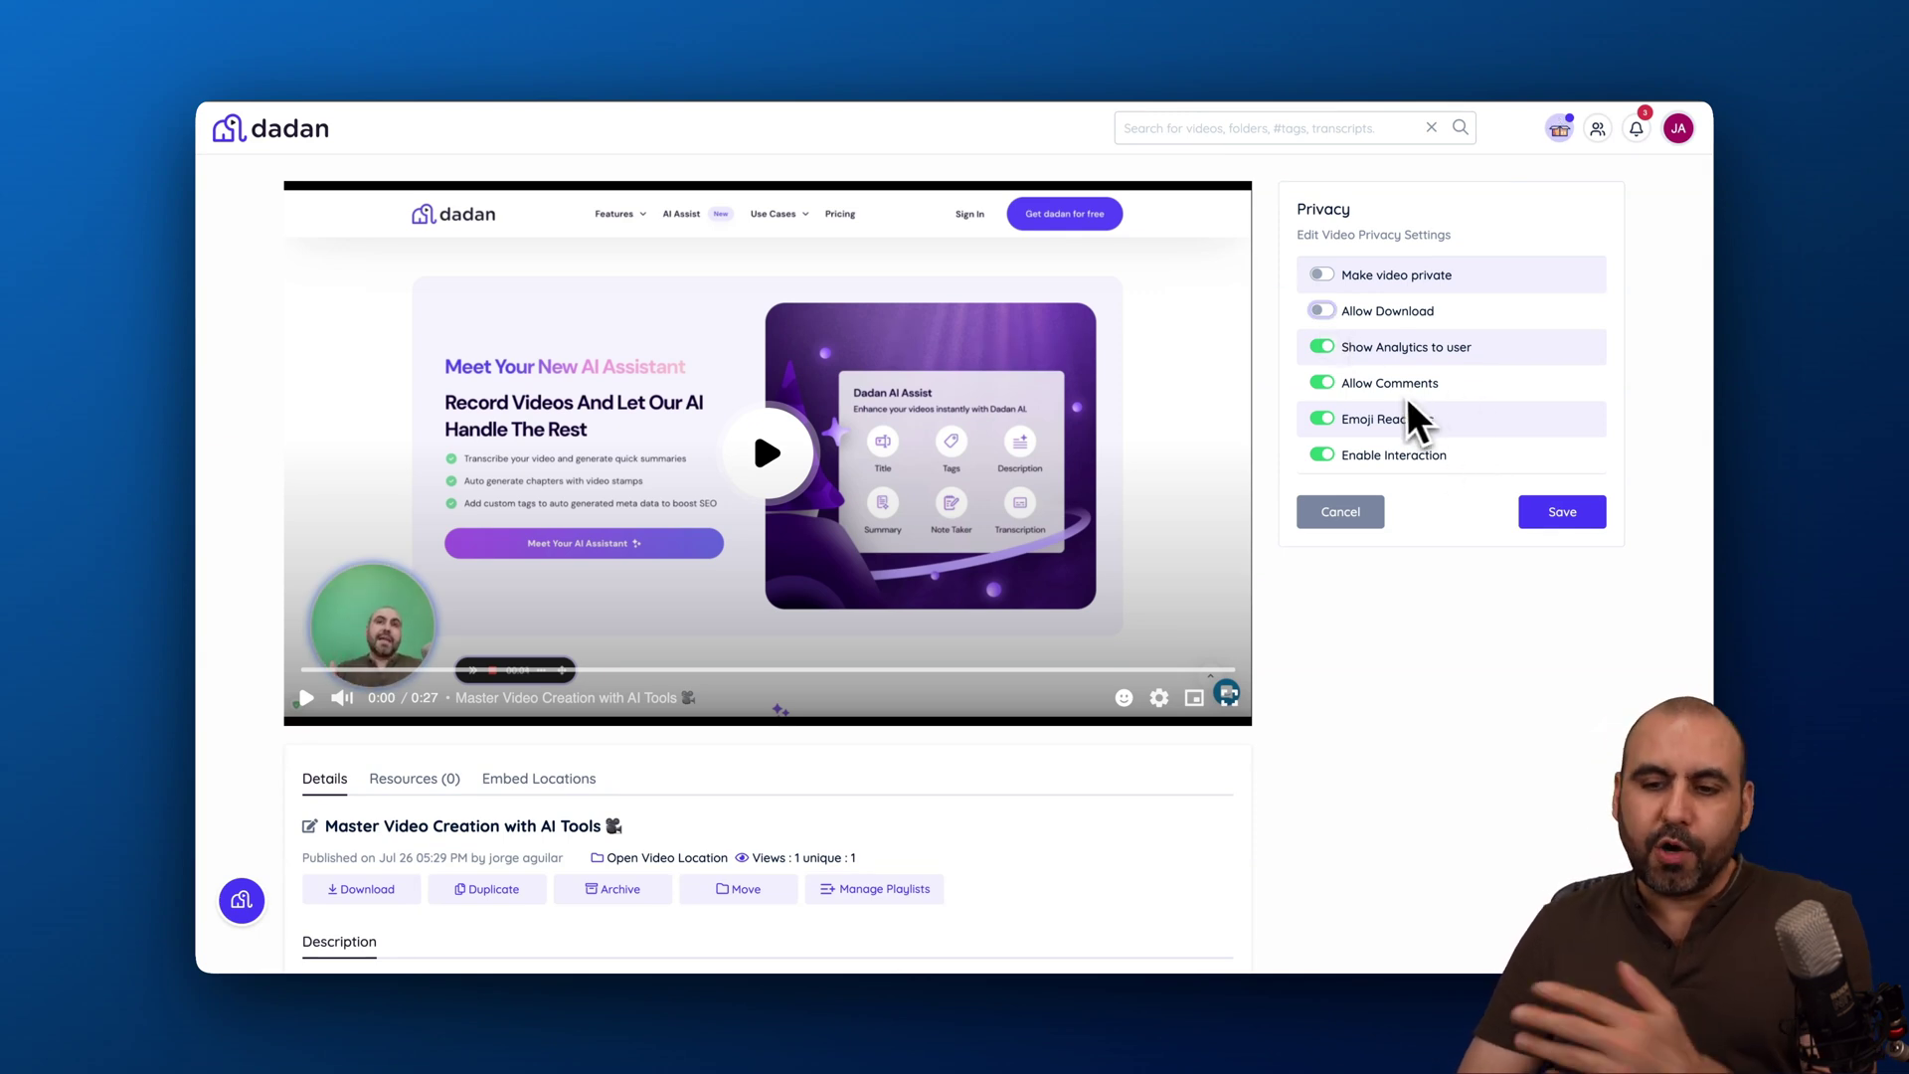
{"action": "left_click", "coordinate": [1330, 514]}
{"action": "scroll", "coordinate": [1383, 688], "scroll_direction": "down", "scroll_amount": 5}
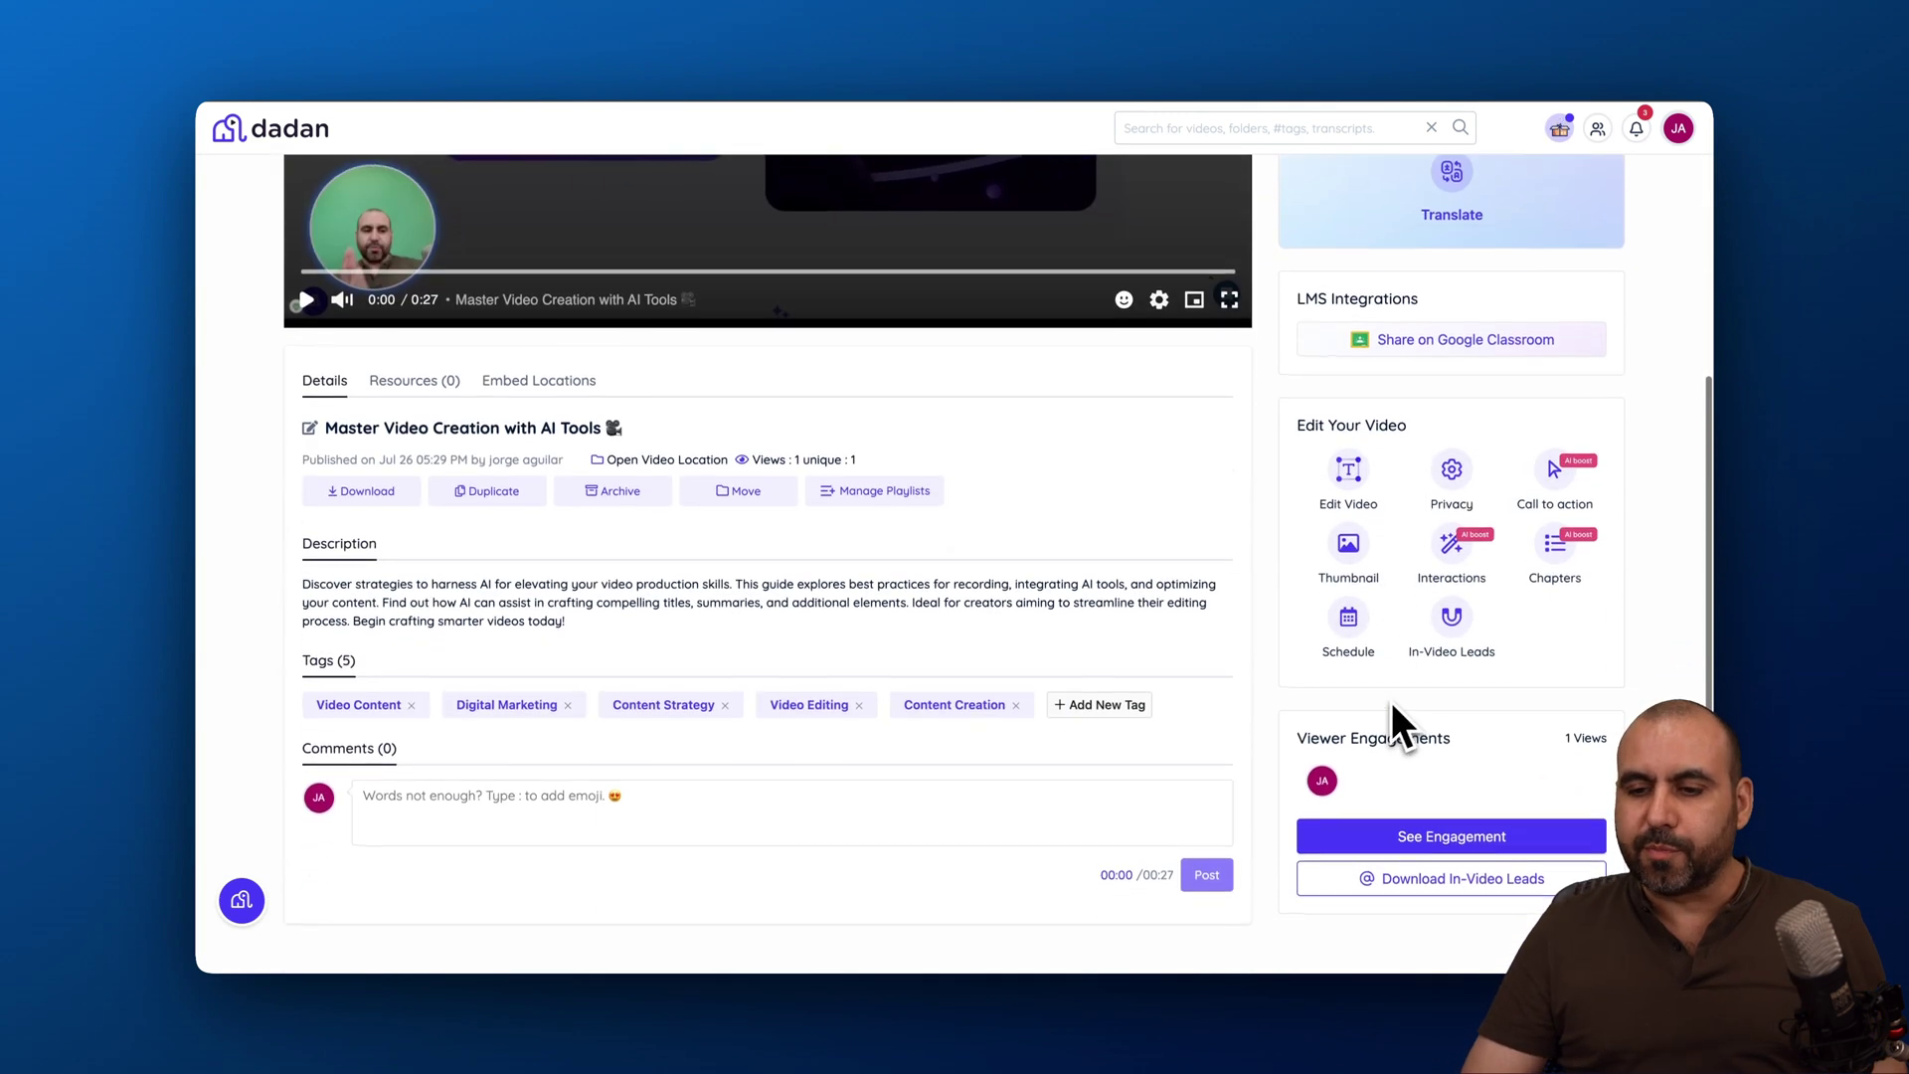
Turn on the call to action and edit its button text and link address
{"action": "left_click", "coordinate": [1565, 503]}
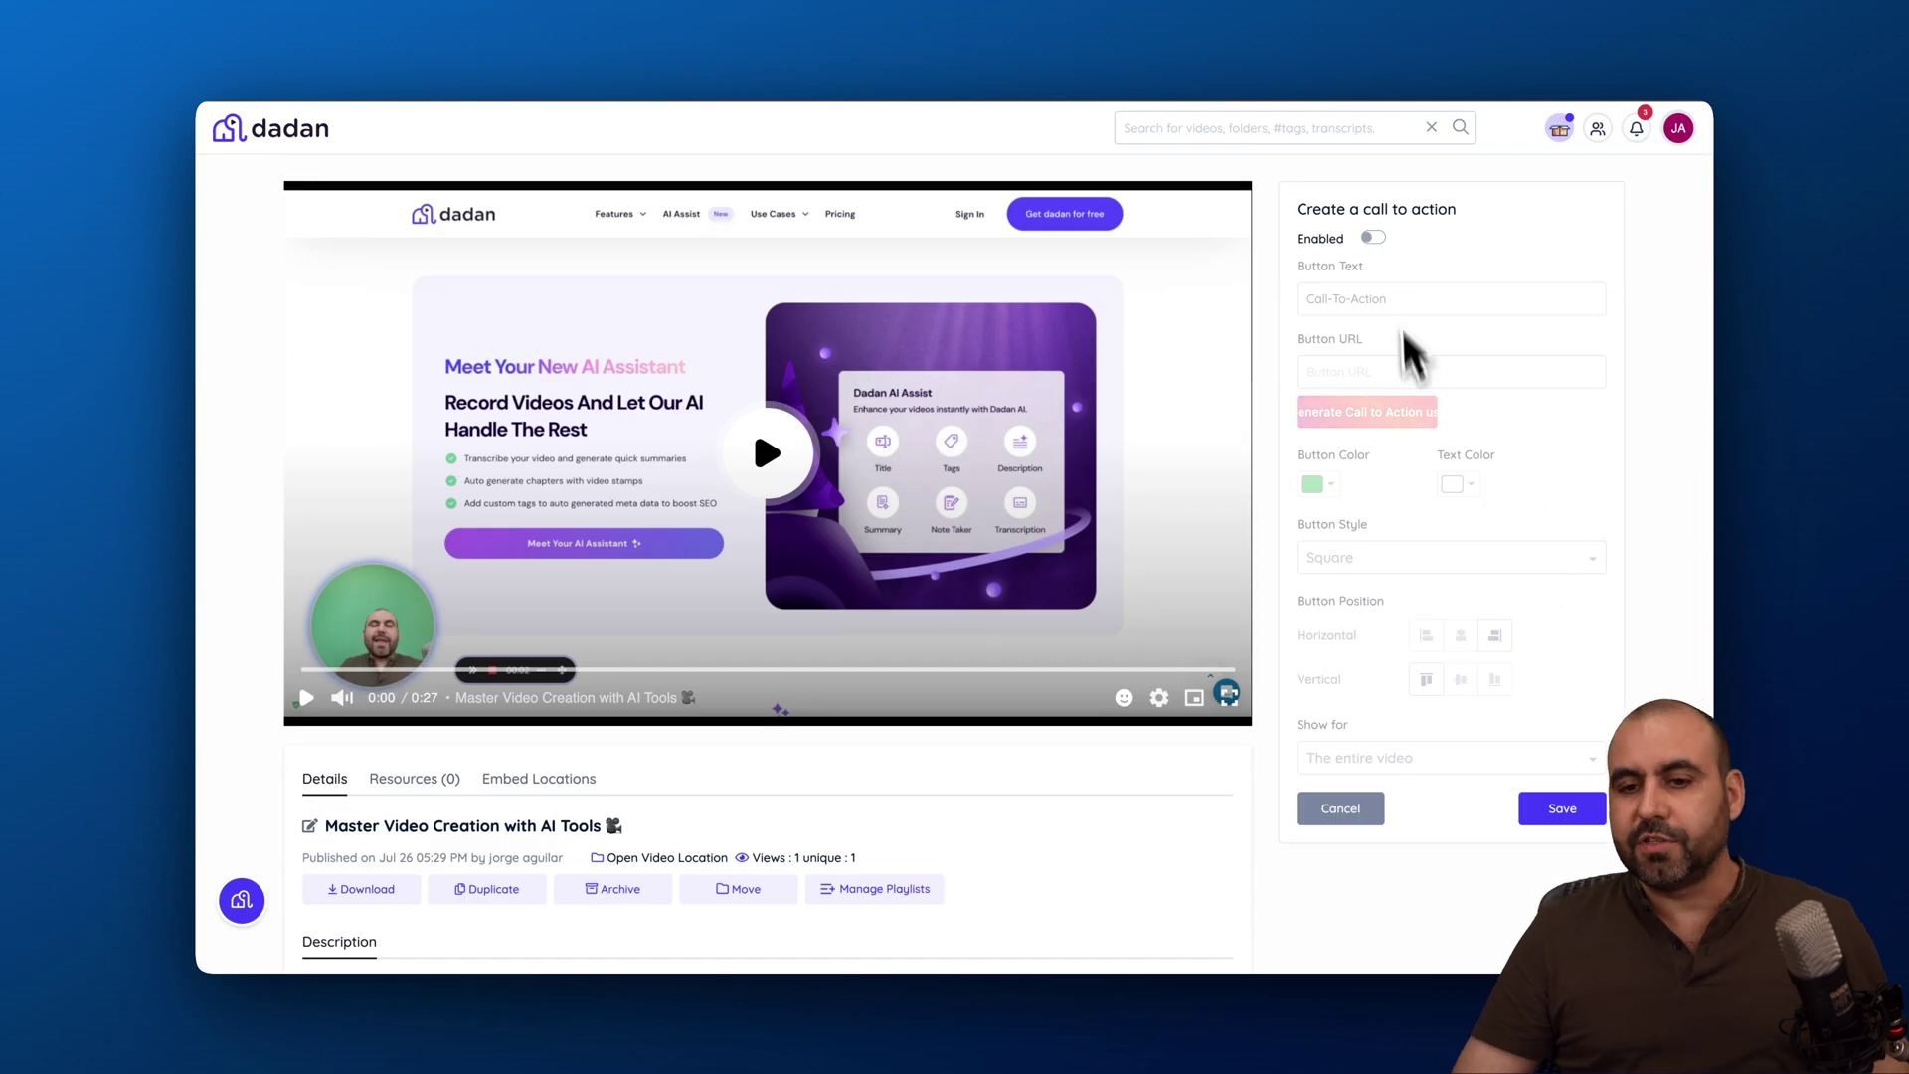
{"action": "left_click", "coordinate": [1374, 237]}
{"action": "left_click", "coordinate": [1390, 298]}
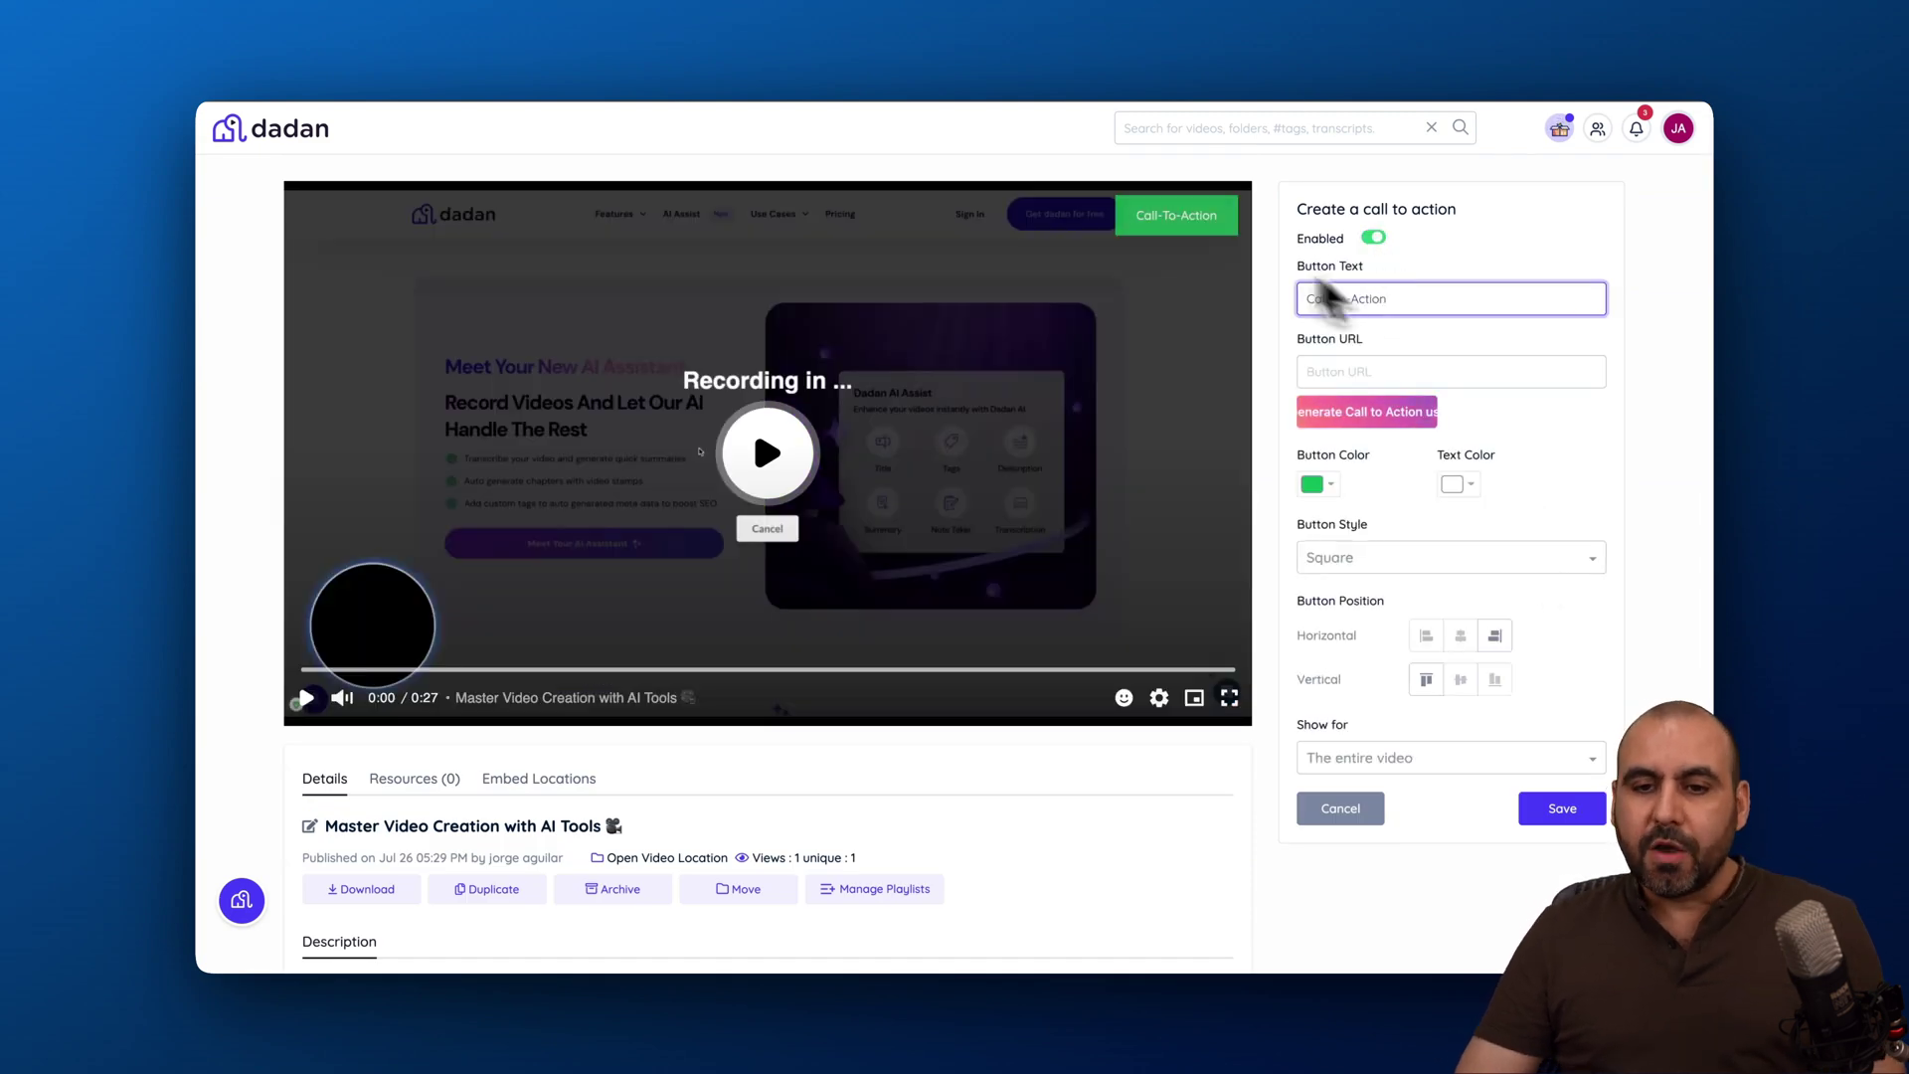
{"action": "left_click", "coordinate": [1196, 236]}
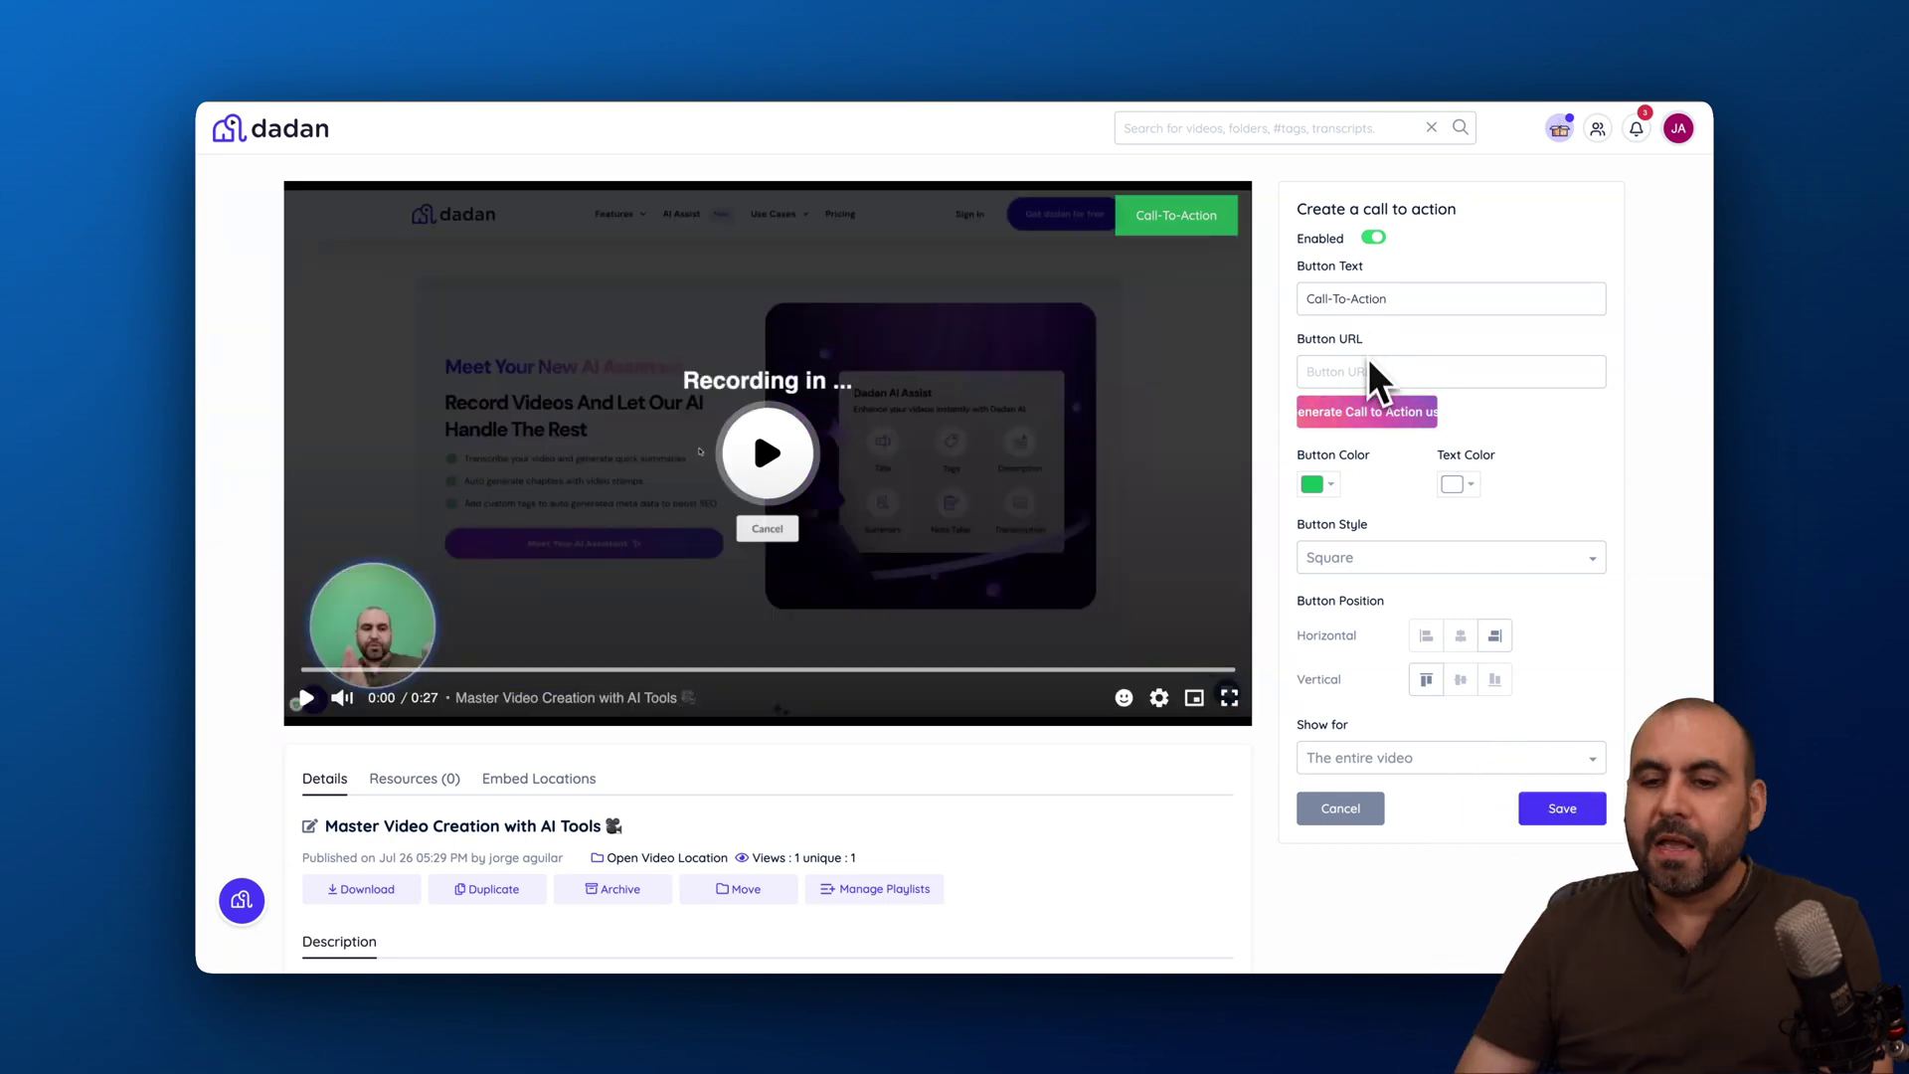
{"action": "left_click", "coordinate": [1364, 371]}
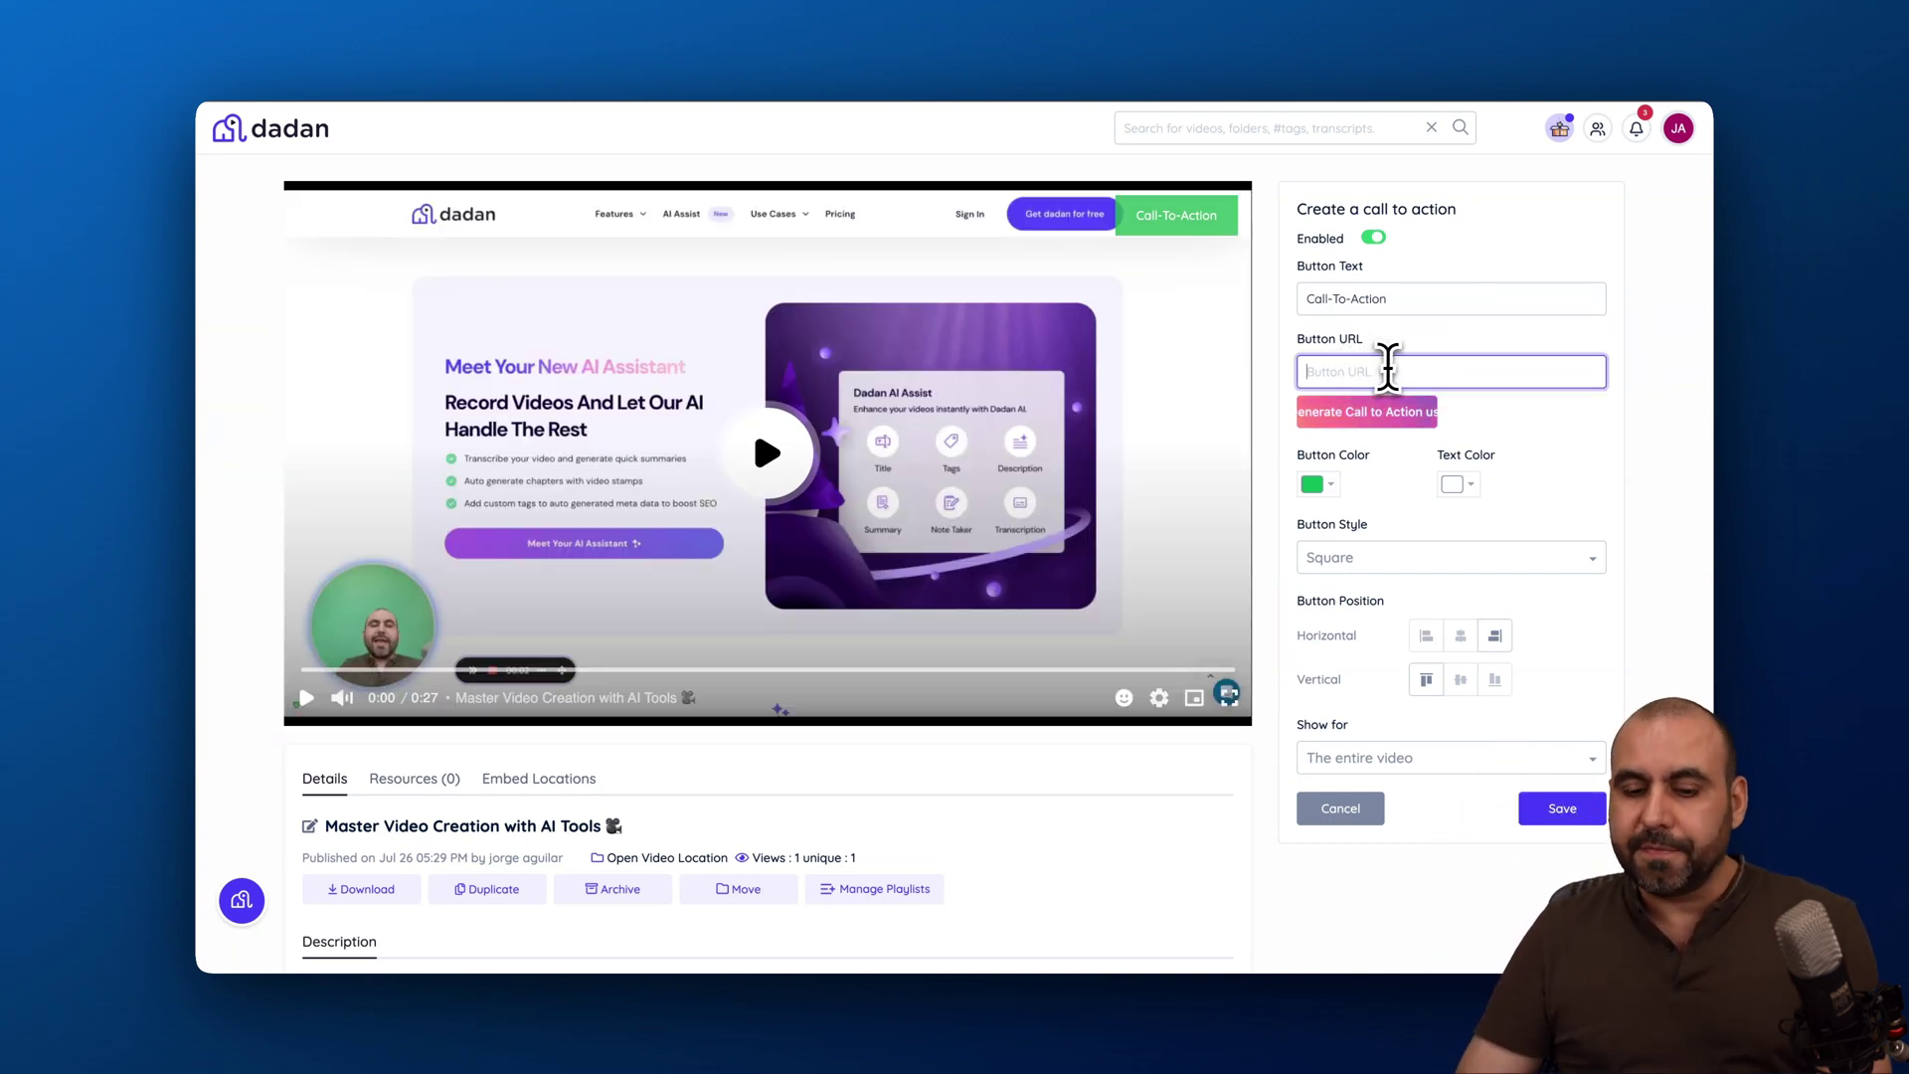
{"action": "type", "text": "he"}
{"action": "key", "text": "BackSpace"}
{"action": "key", "text": "BackSpace"}
{"action": "type", "text": "t.c"}
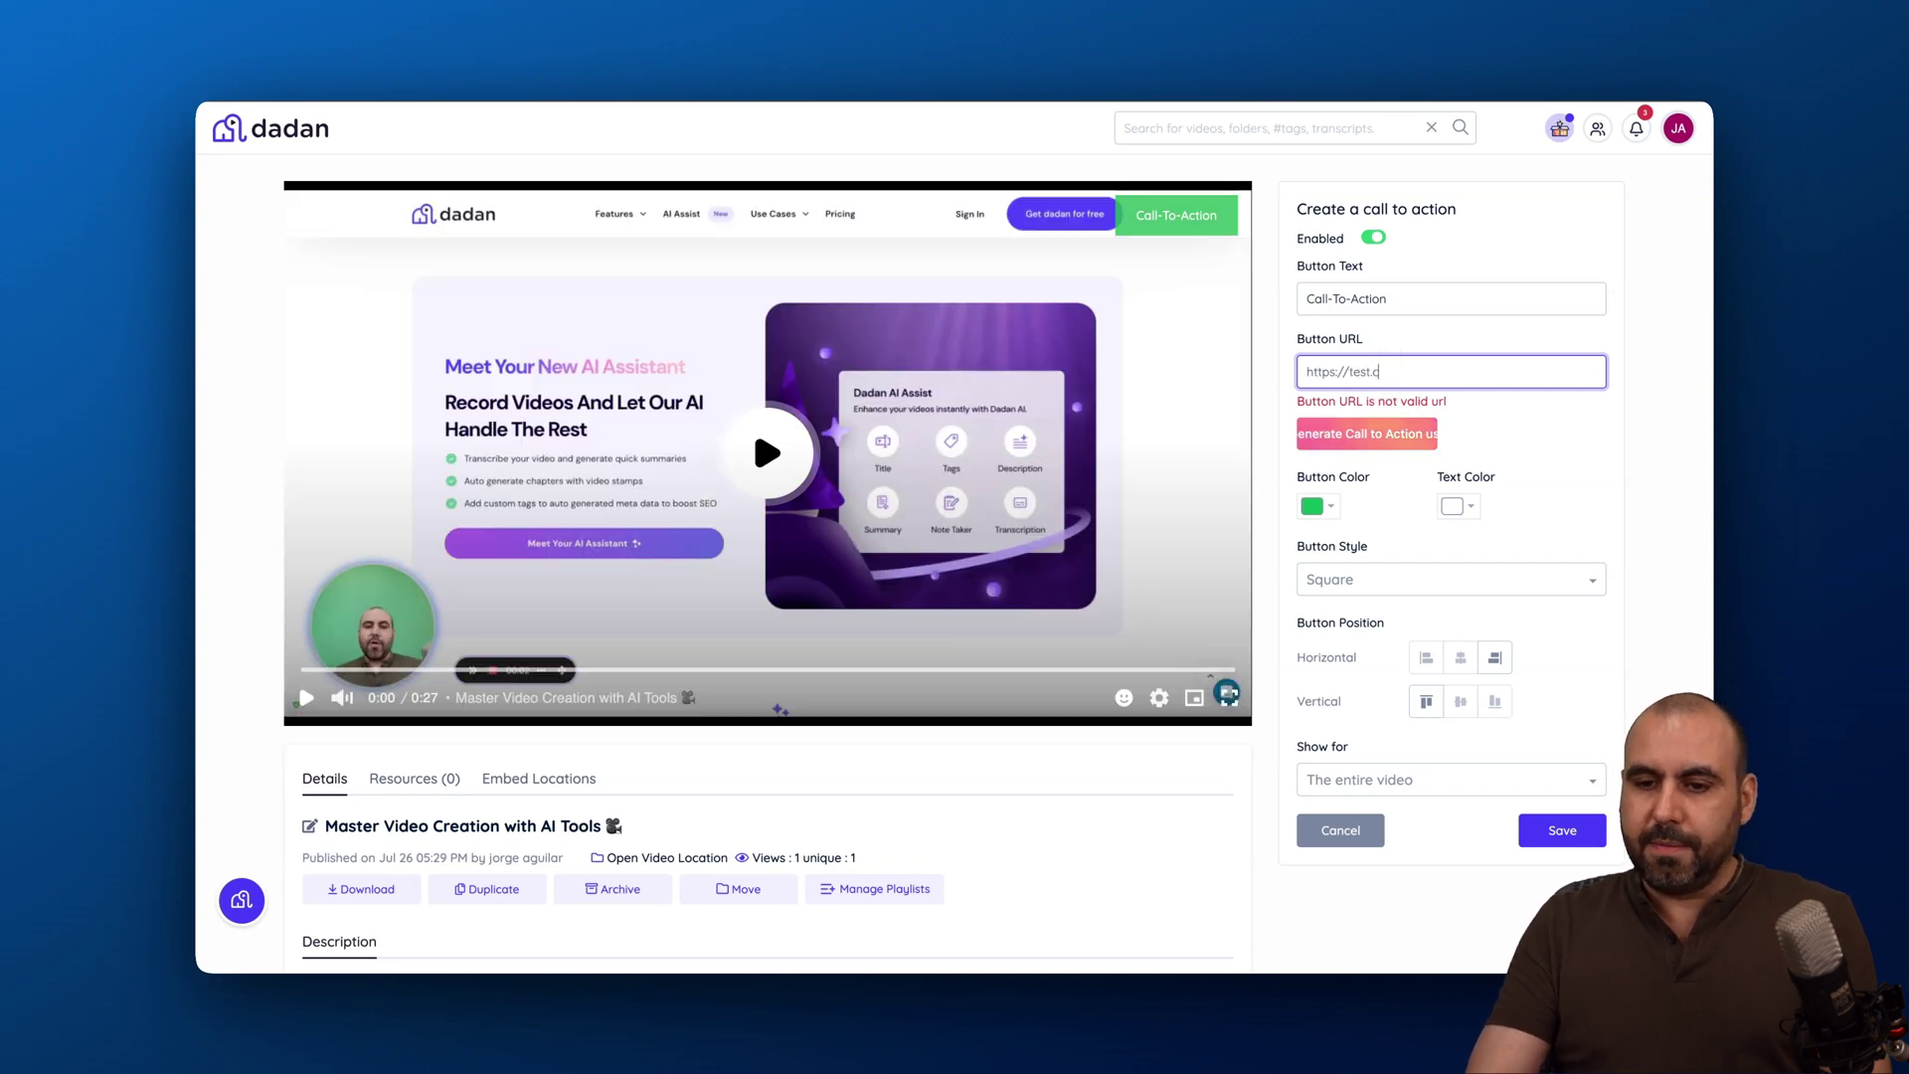
{"action": "type", "text": "om"}
Apply the AI-generated 'Learn More About AI Video Tools' green button and save the settings
{"action": "left_click", "coordinate": [1430, 409]}
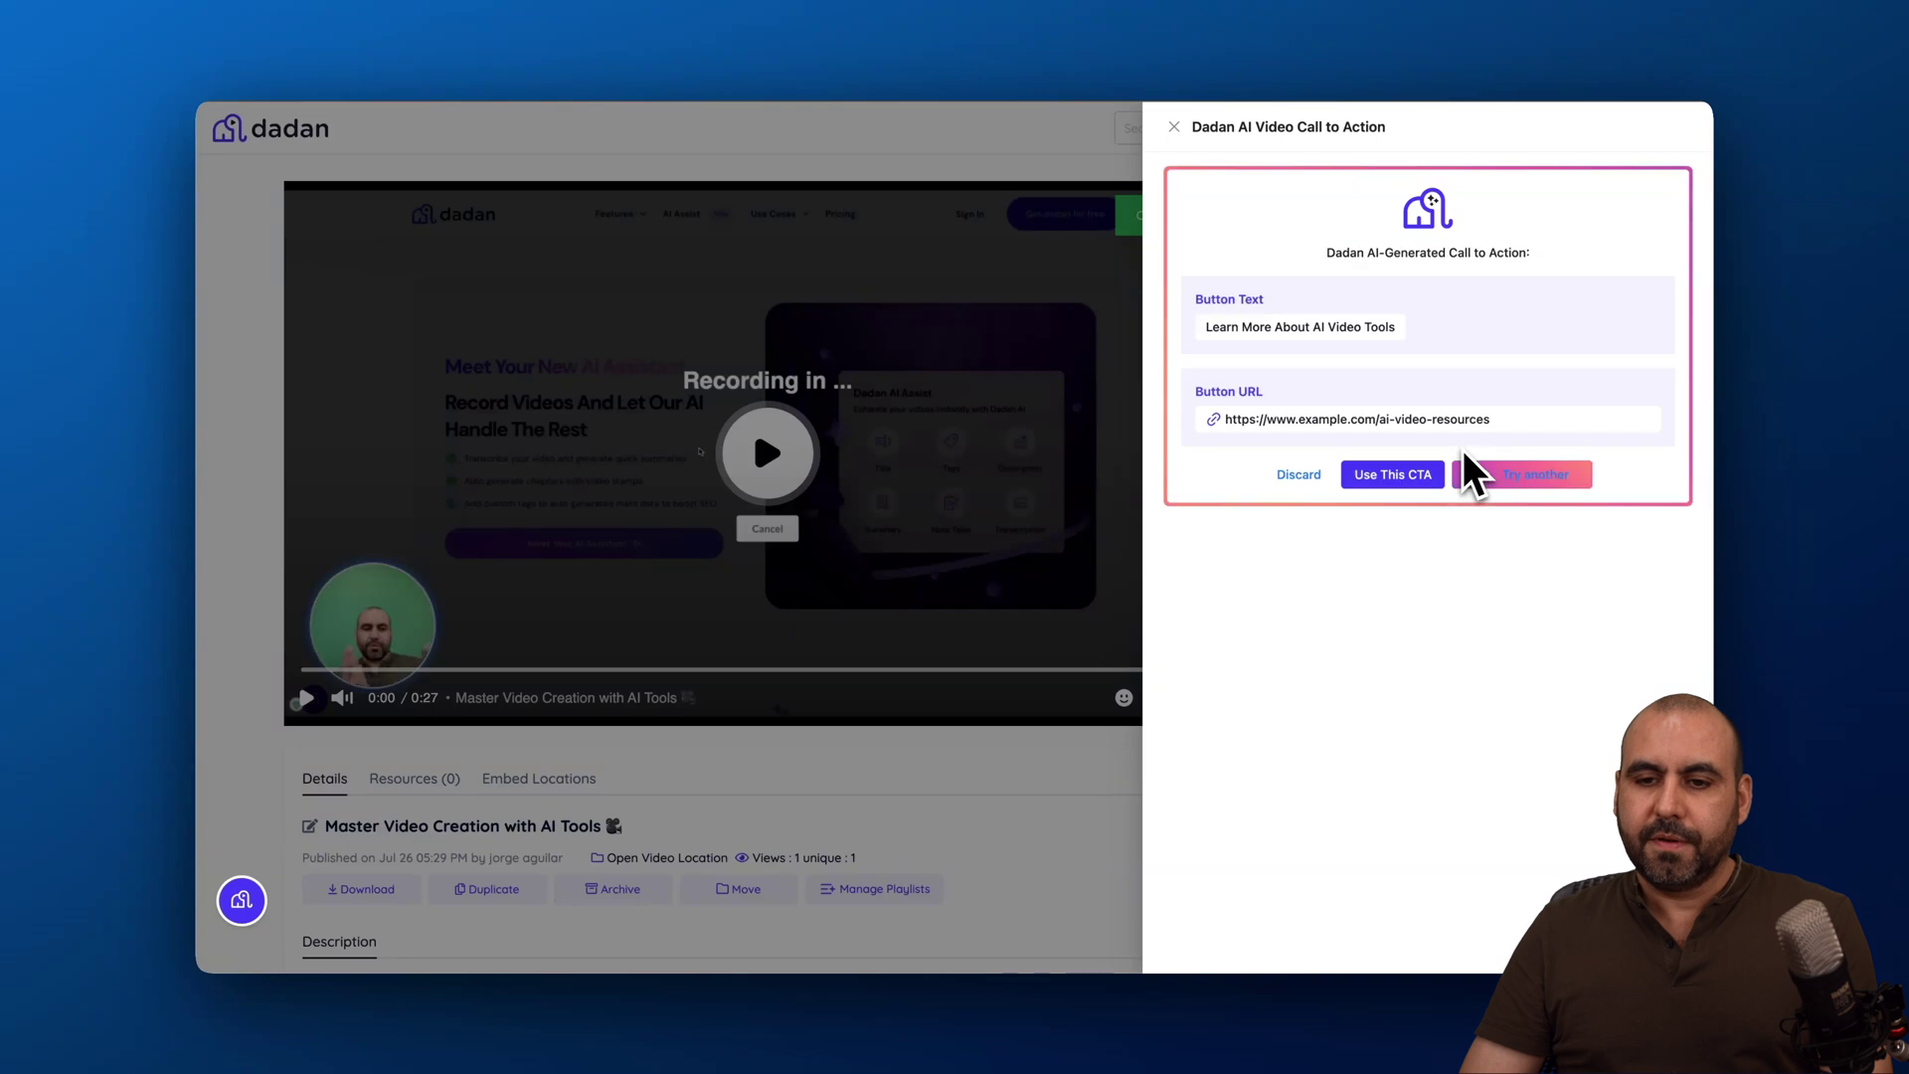
{"action": "left_click", "coordinate": [1392, 475]}
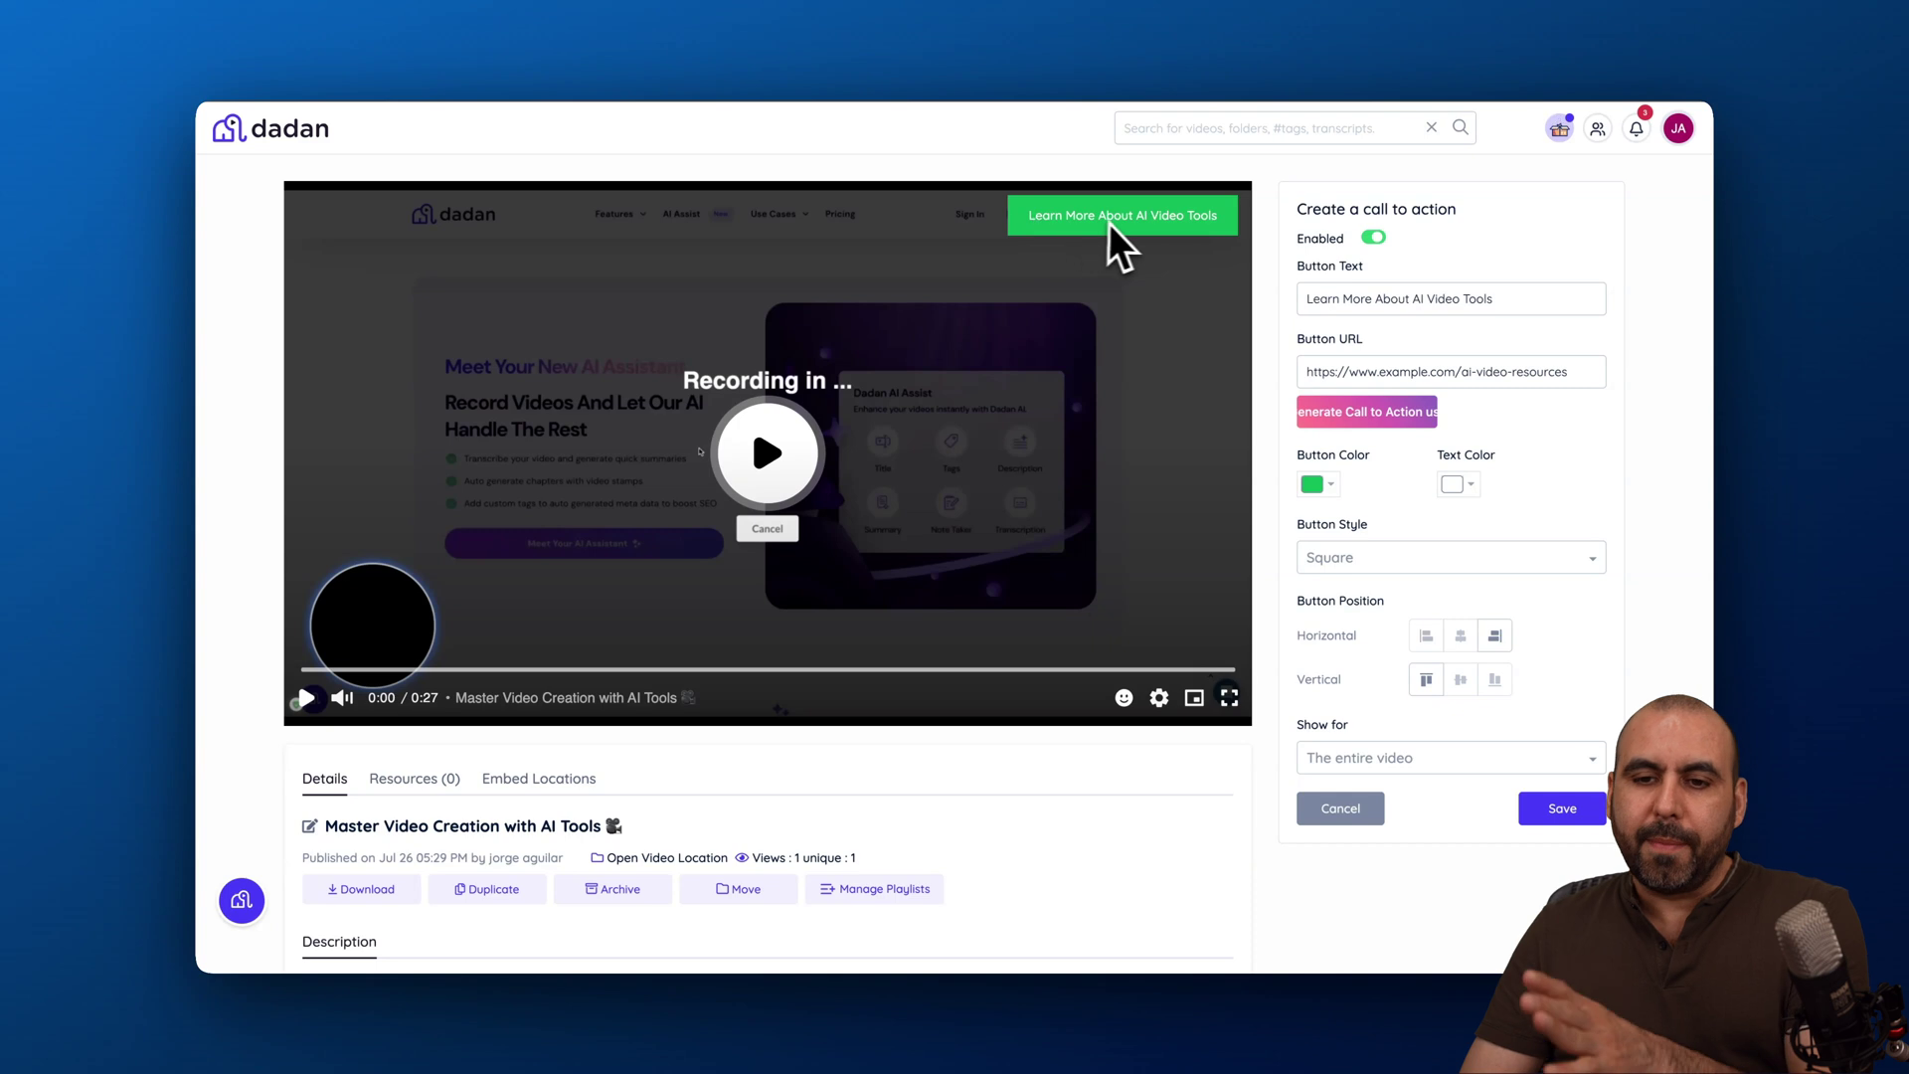
{"action": "scroll", "coordinate": [1432, 398], "scroll_direction": "down", "scroll_amount": 2}
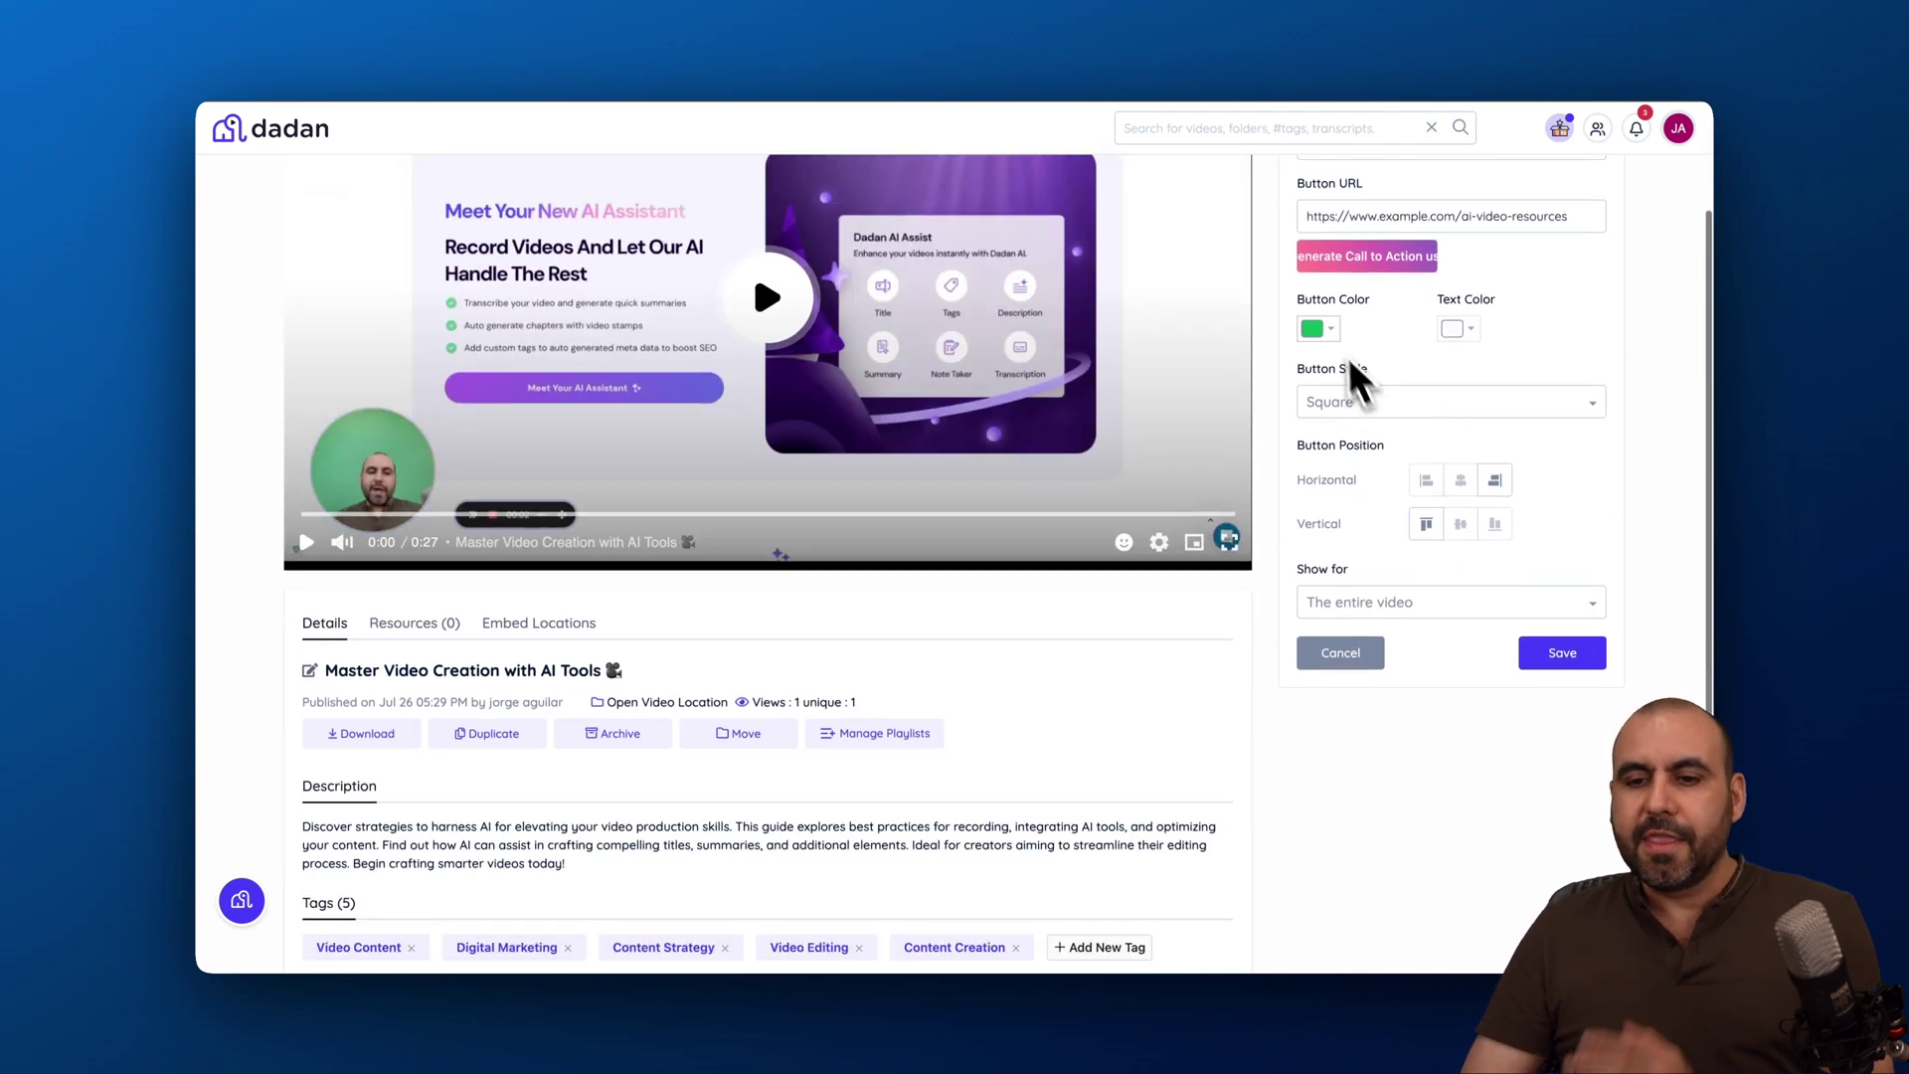
{"action": "left_click", "coordinate": [1549, 661]}
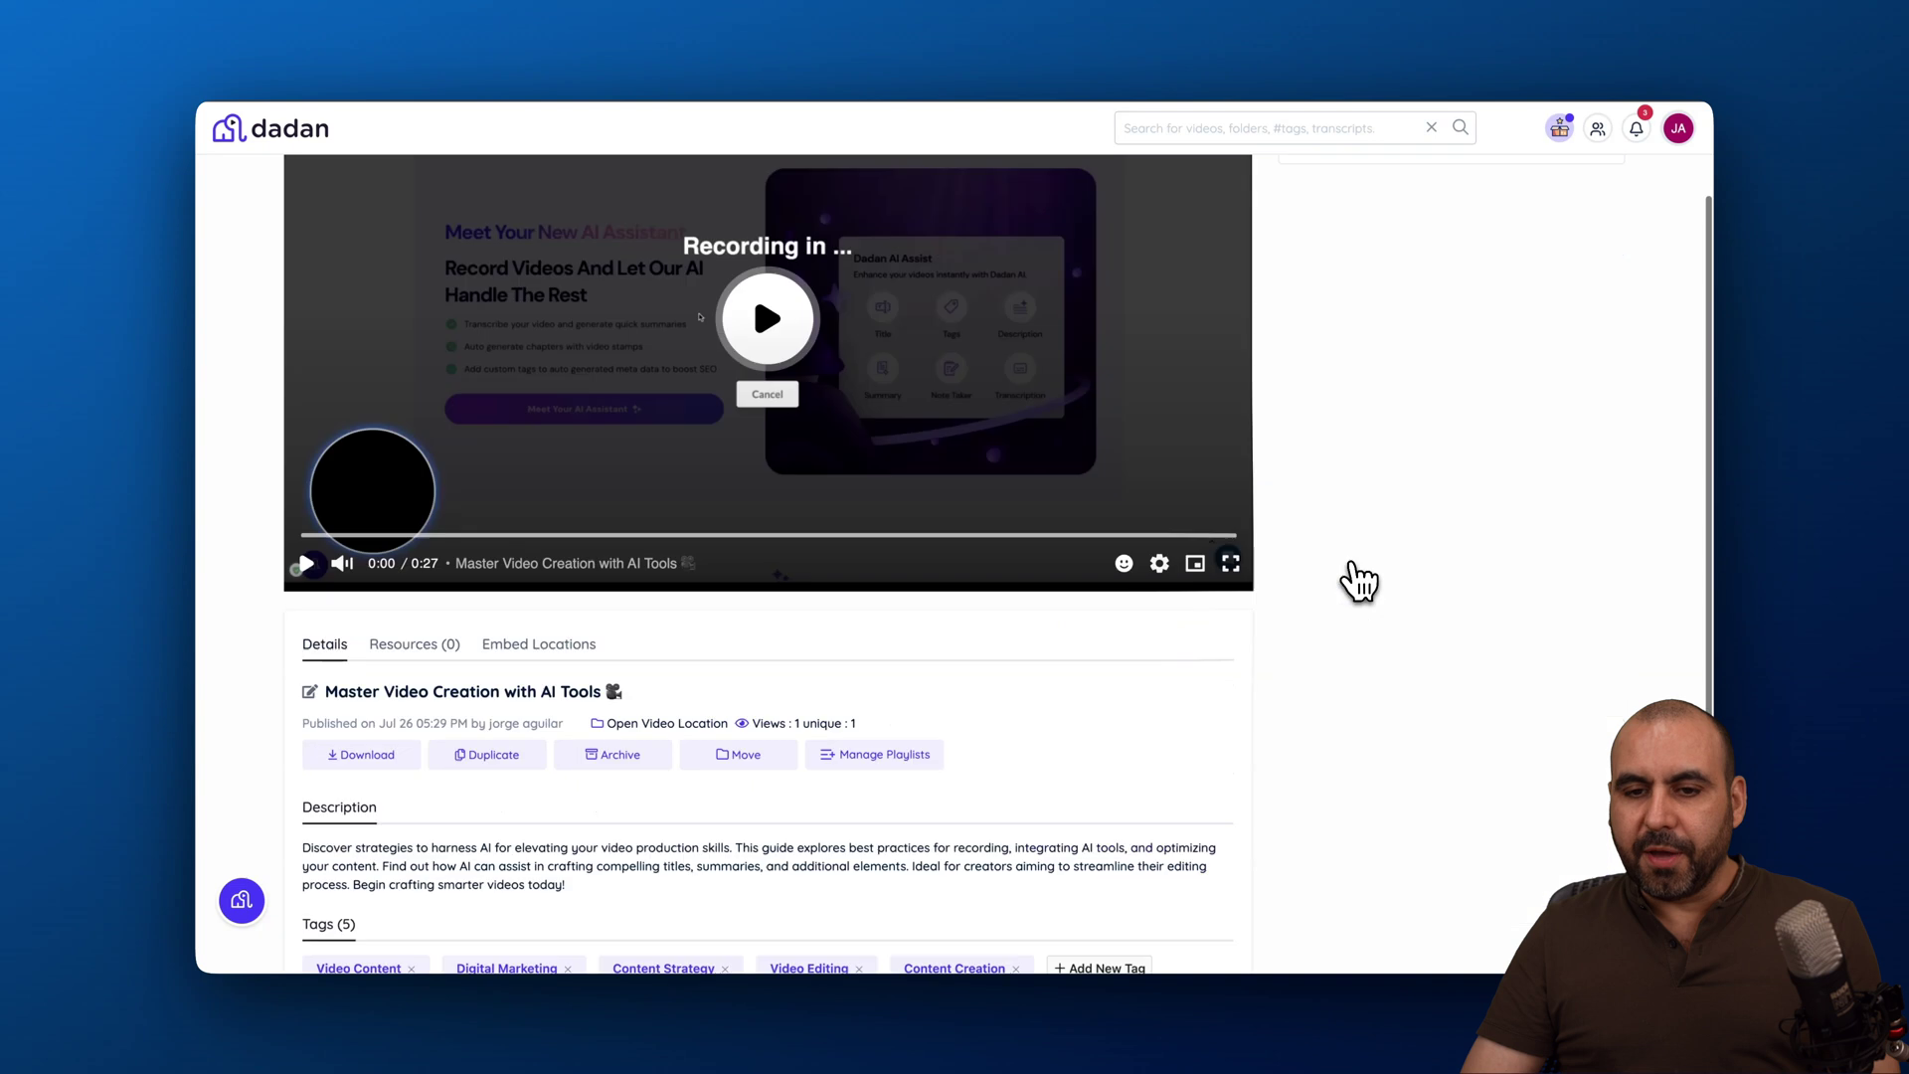
{"action": "scroll", "coordinate": [1358, 581], "scroll_direction": "up", "scroll_amount": 2}
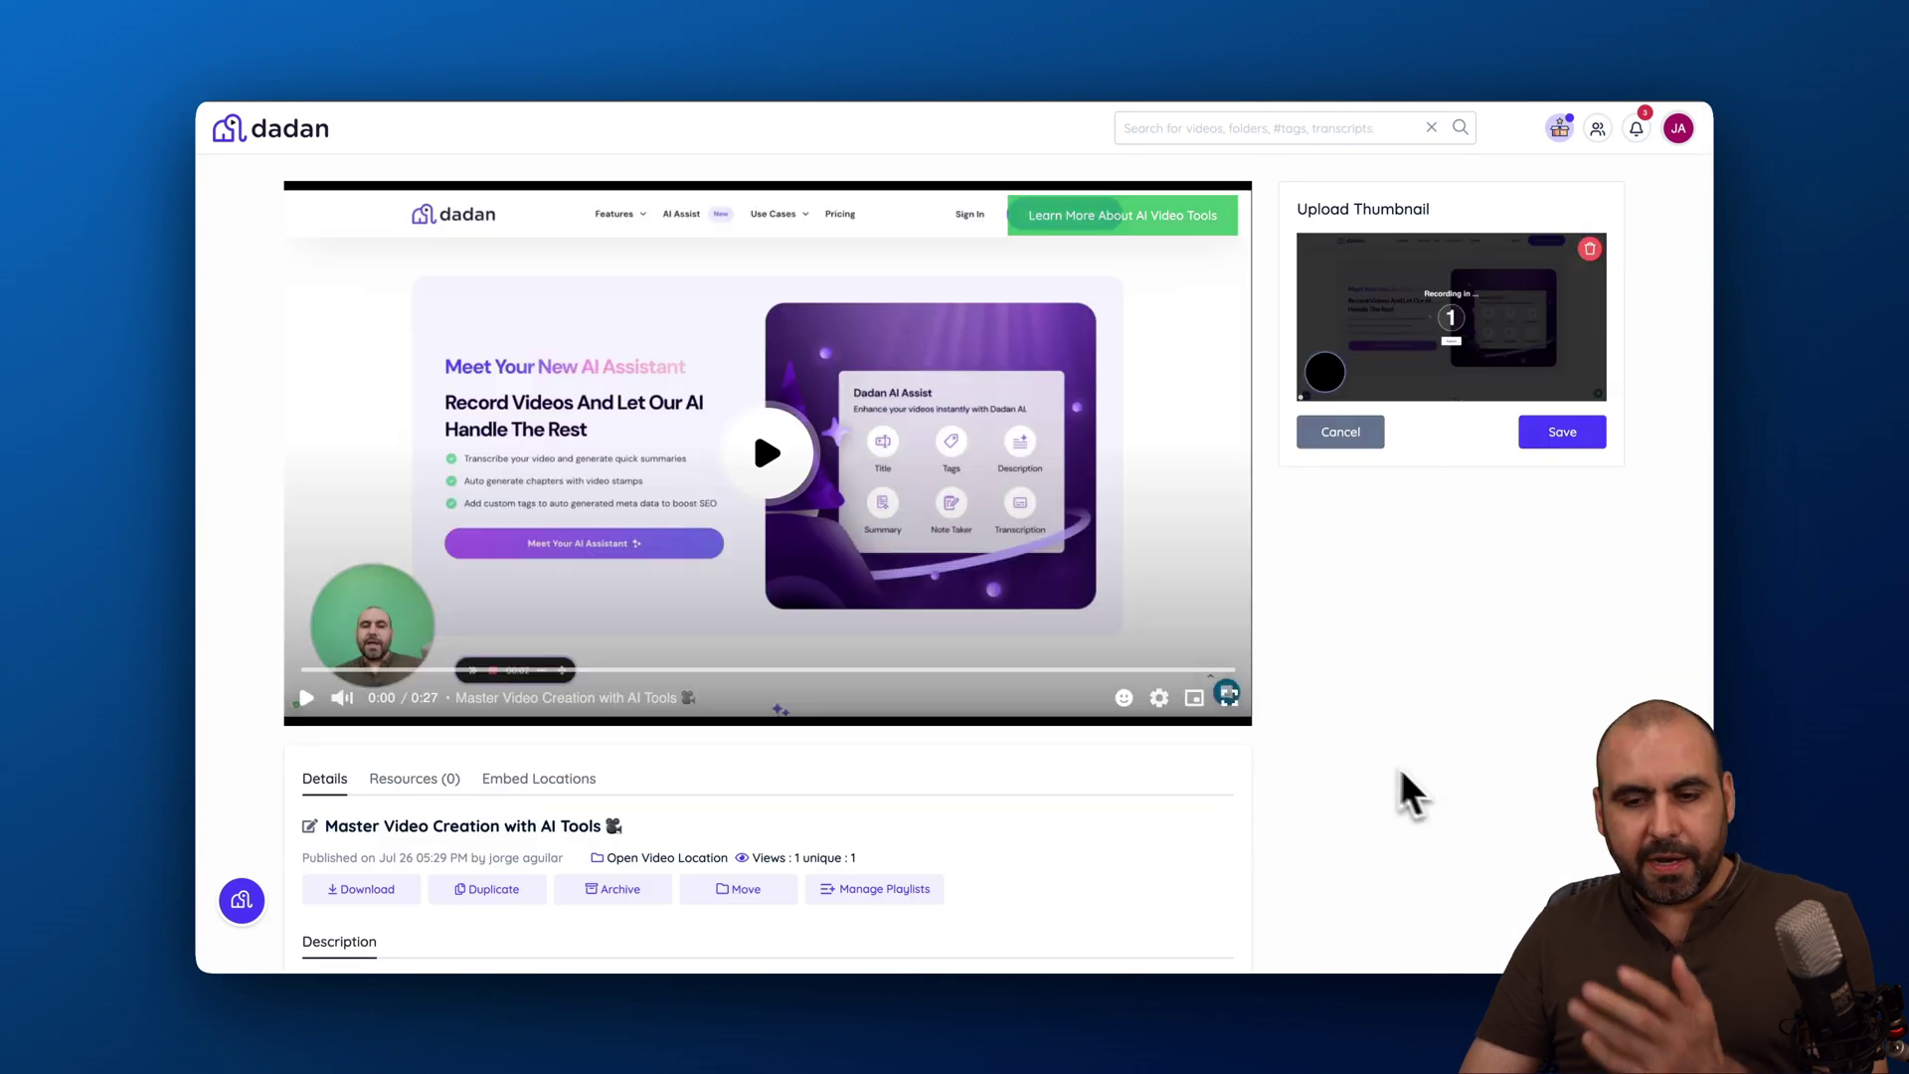
{"action": "left_click", "coordinate": [1343, 435]}
{"action": "scroll", "coordinate": [1436, 637], "scroll_direction": "down", "scroll_amount": 3}
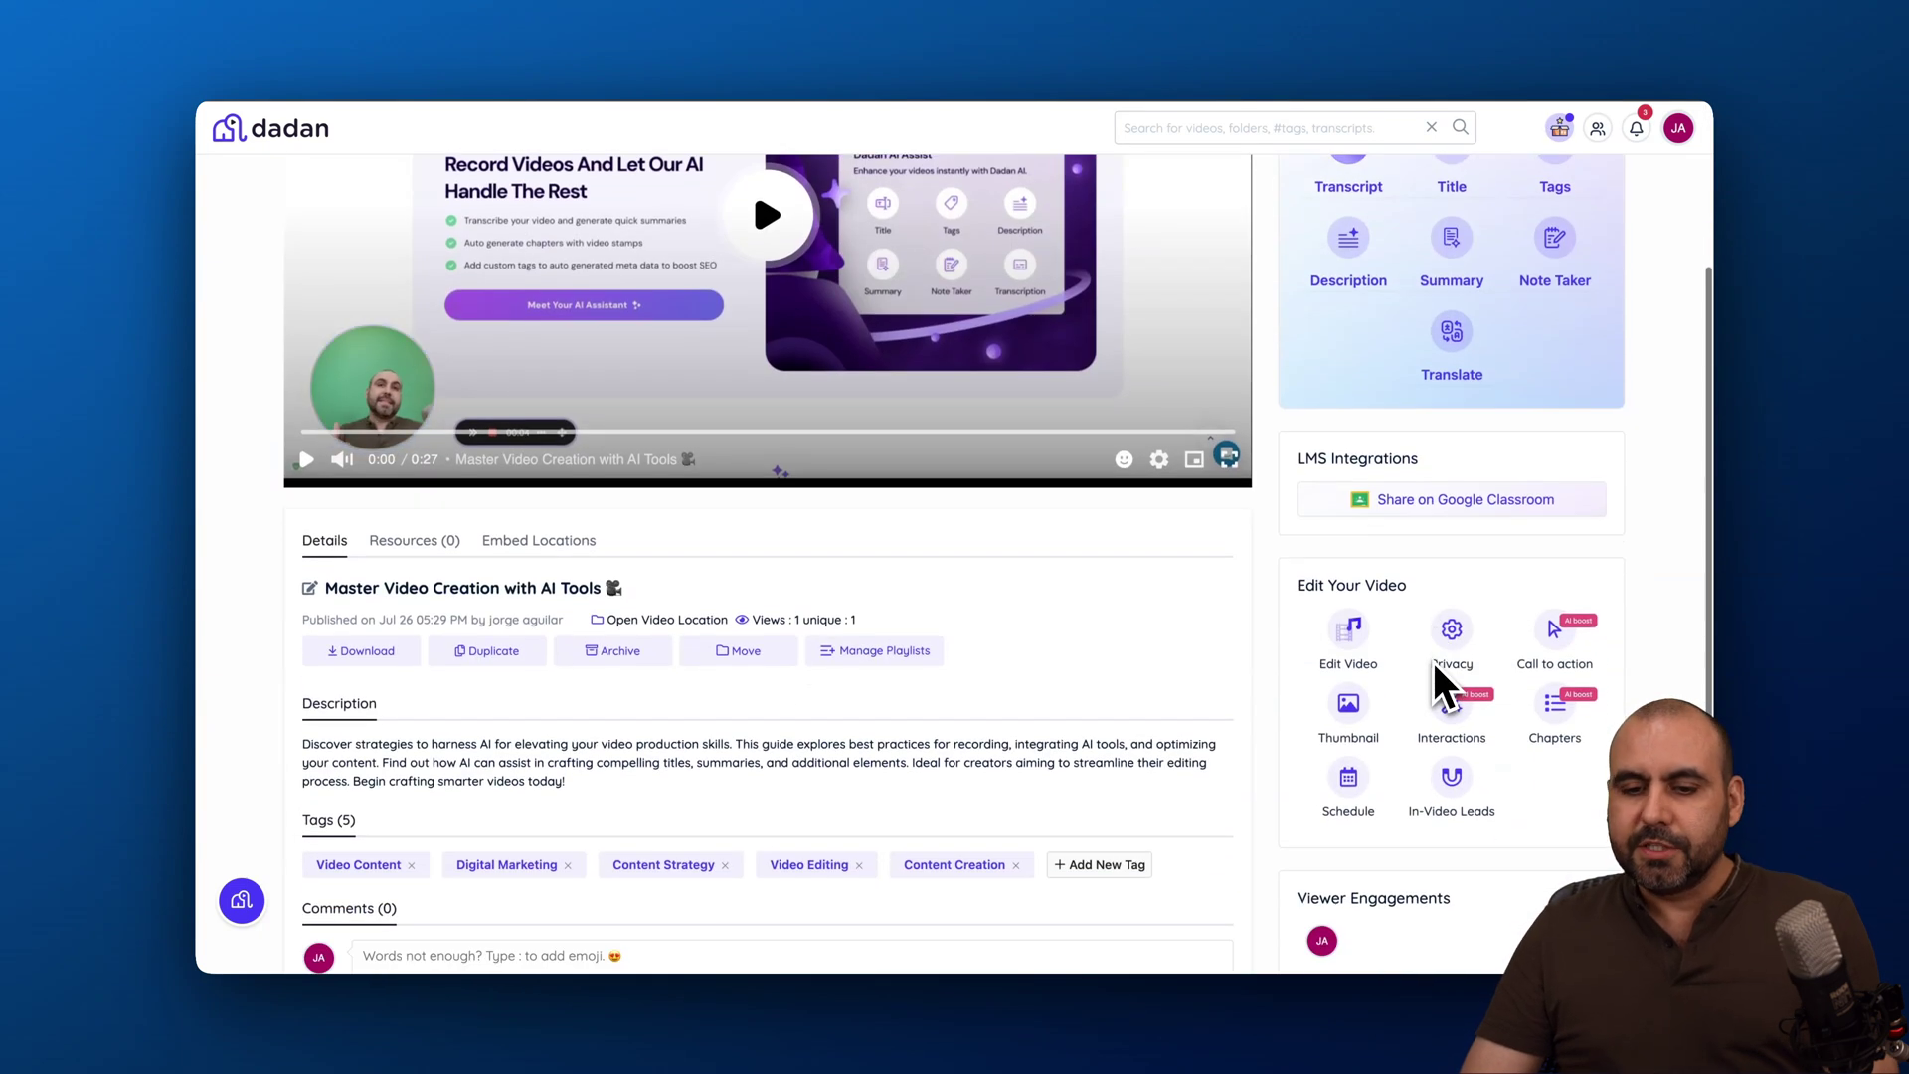
{"action": "scroll", "coordinate": [1442, 684], "scroll_direction": "down", "scroll_amount": 1}
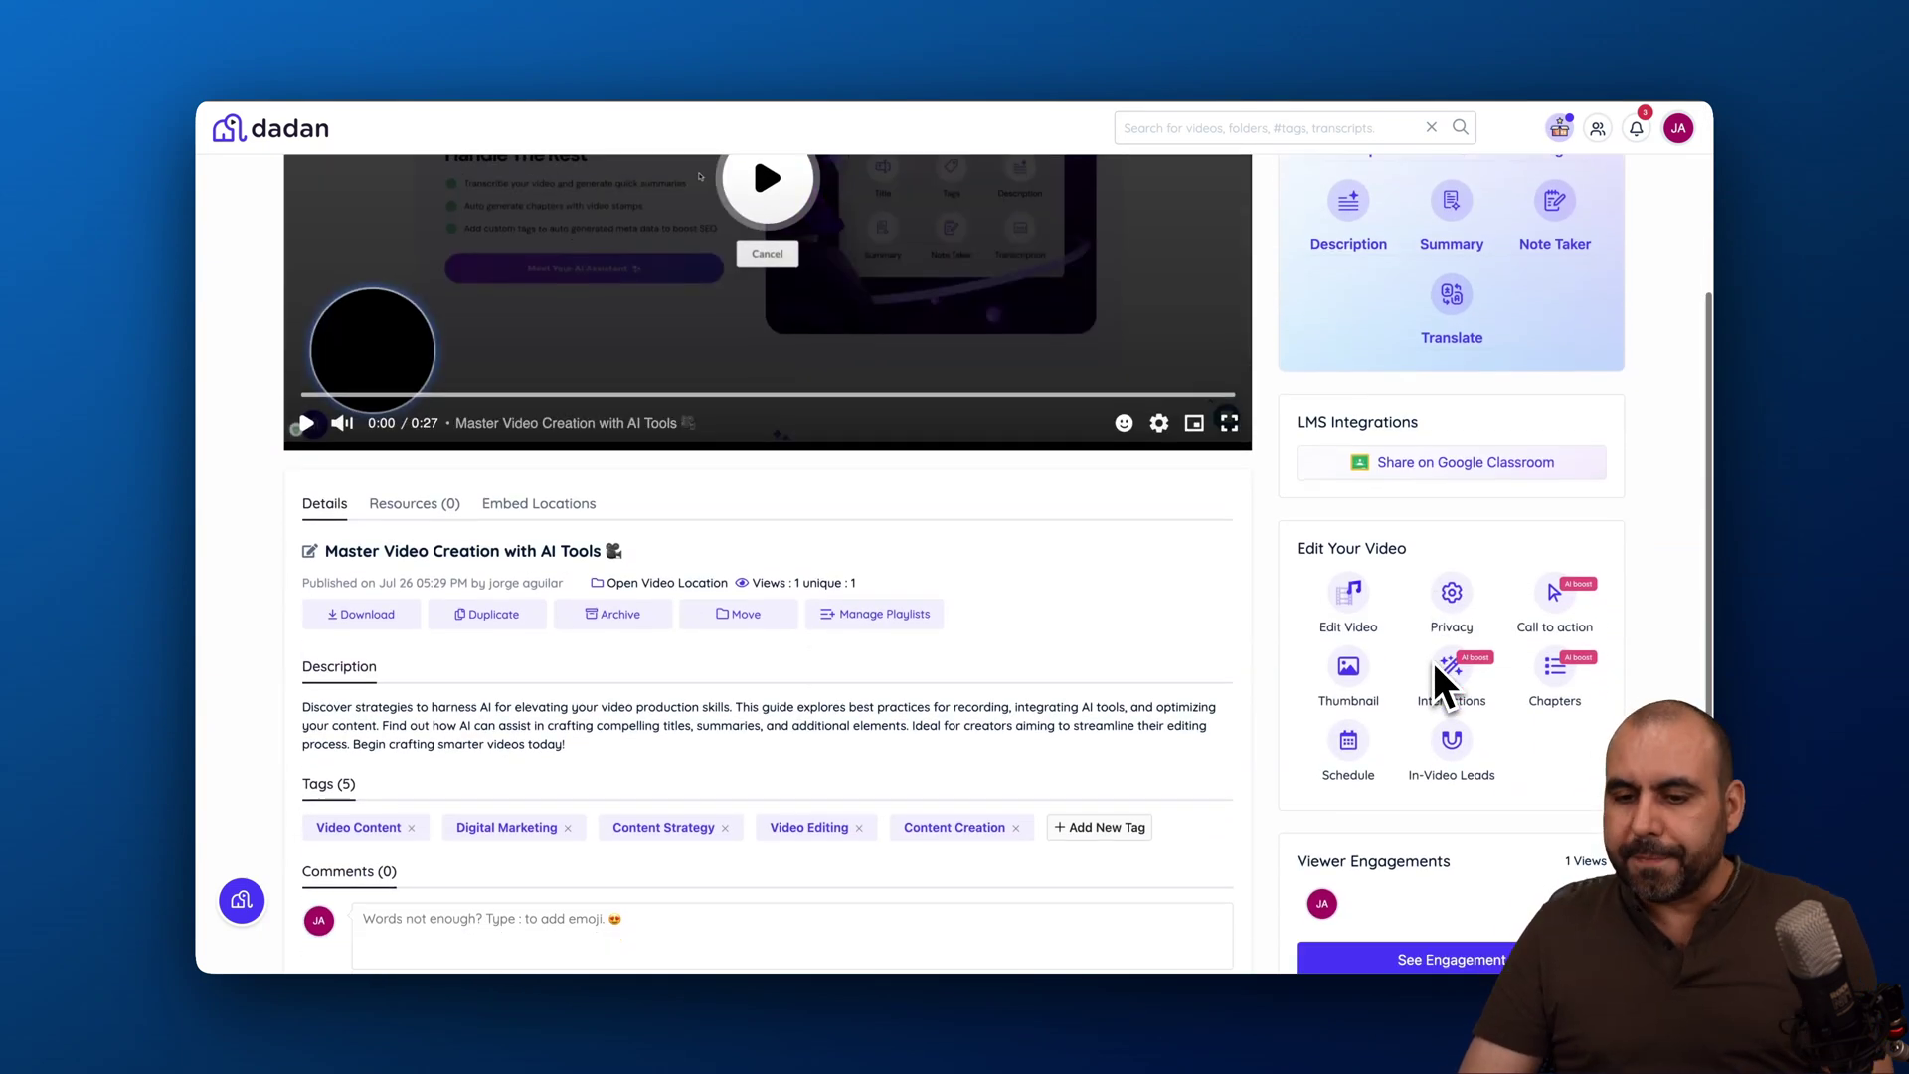
{"action": "left_click", "coordinate": [1458, 674]}
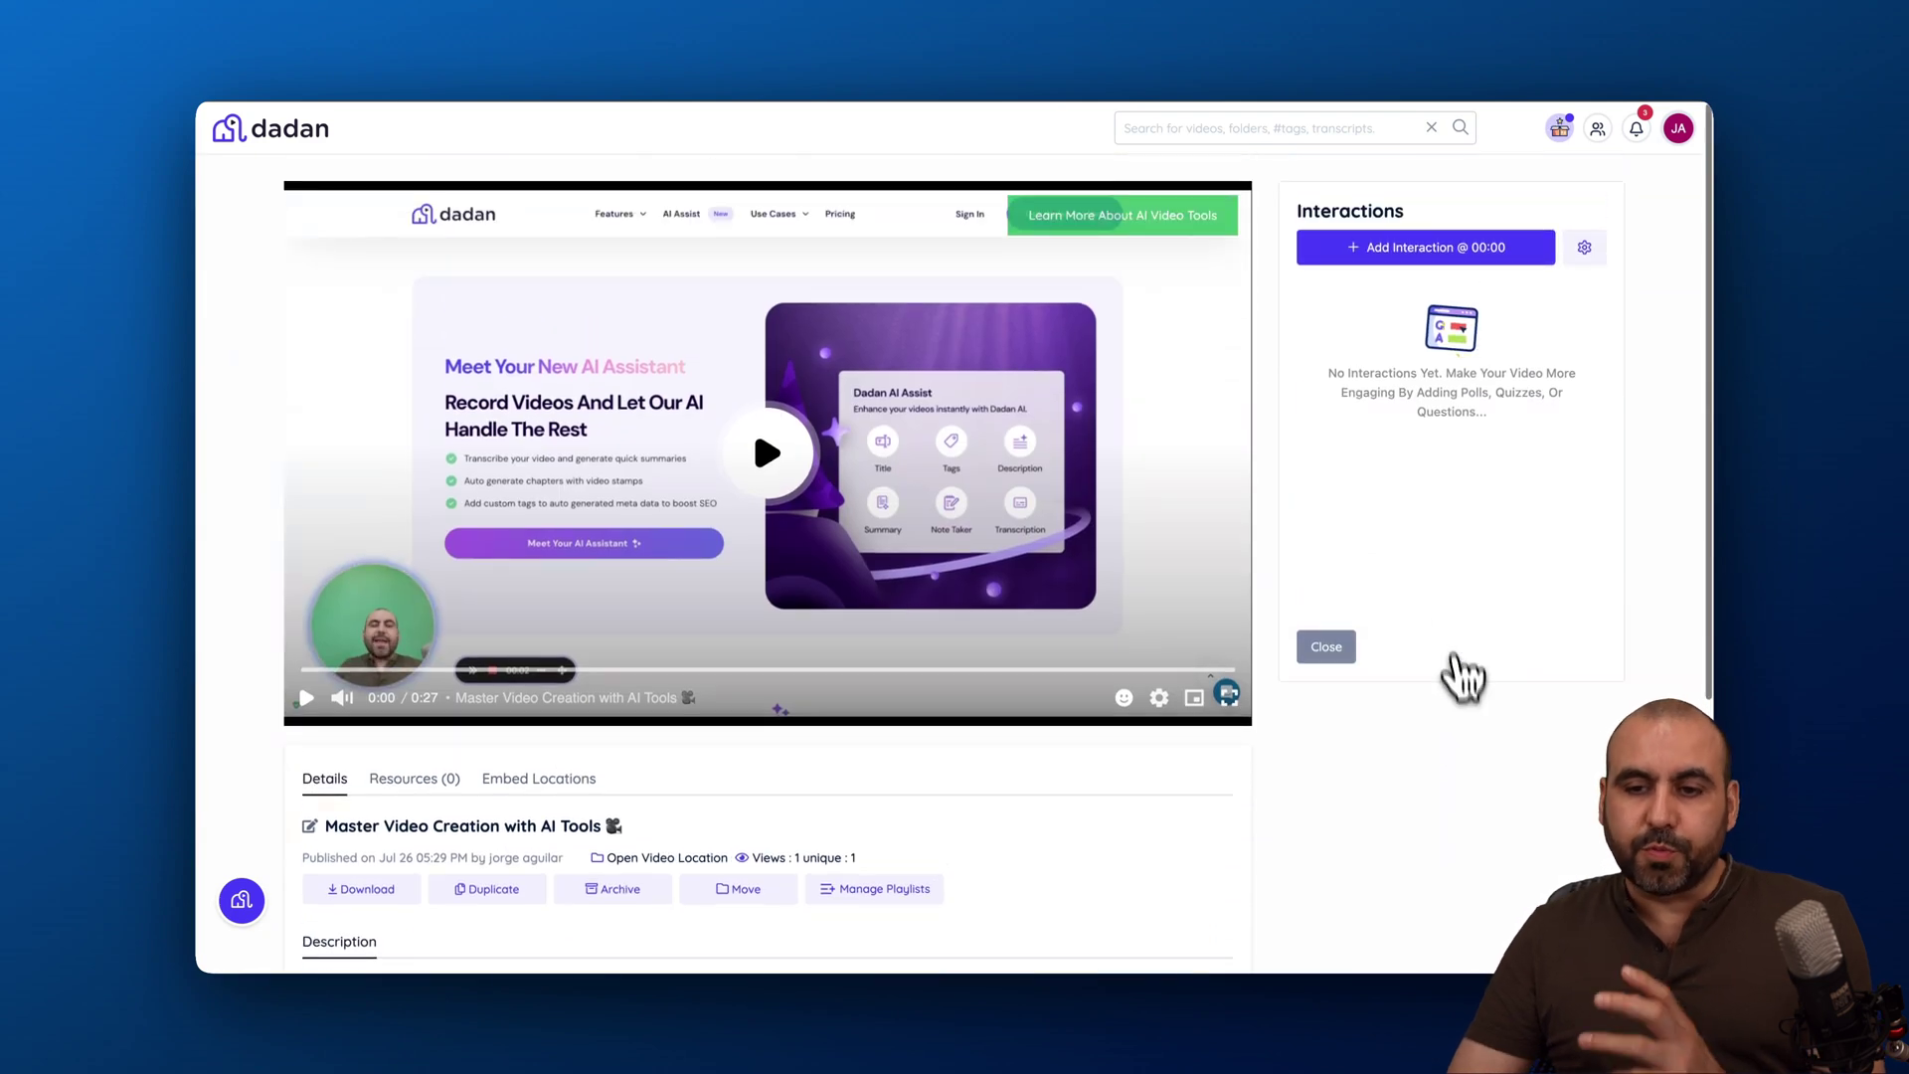
Save an AI True/False statement that recording helps AI create titles, descriptions and summaries (True)
{"action": "left_click", "coordinate": [1423, 251]}
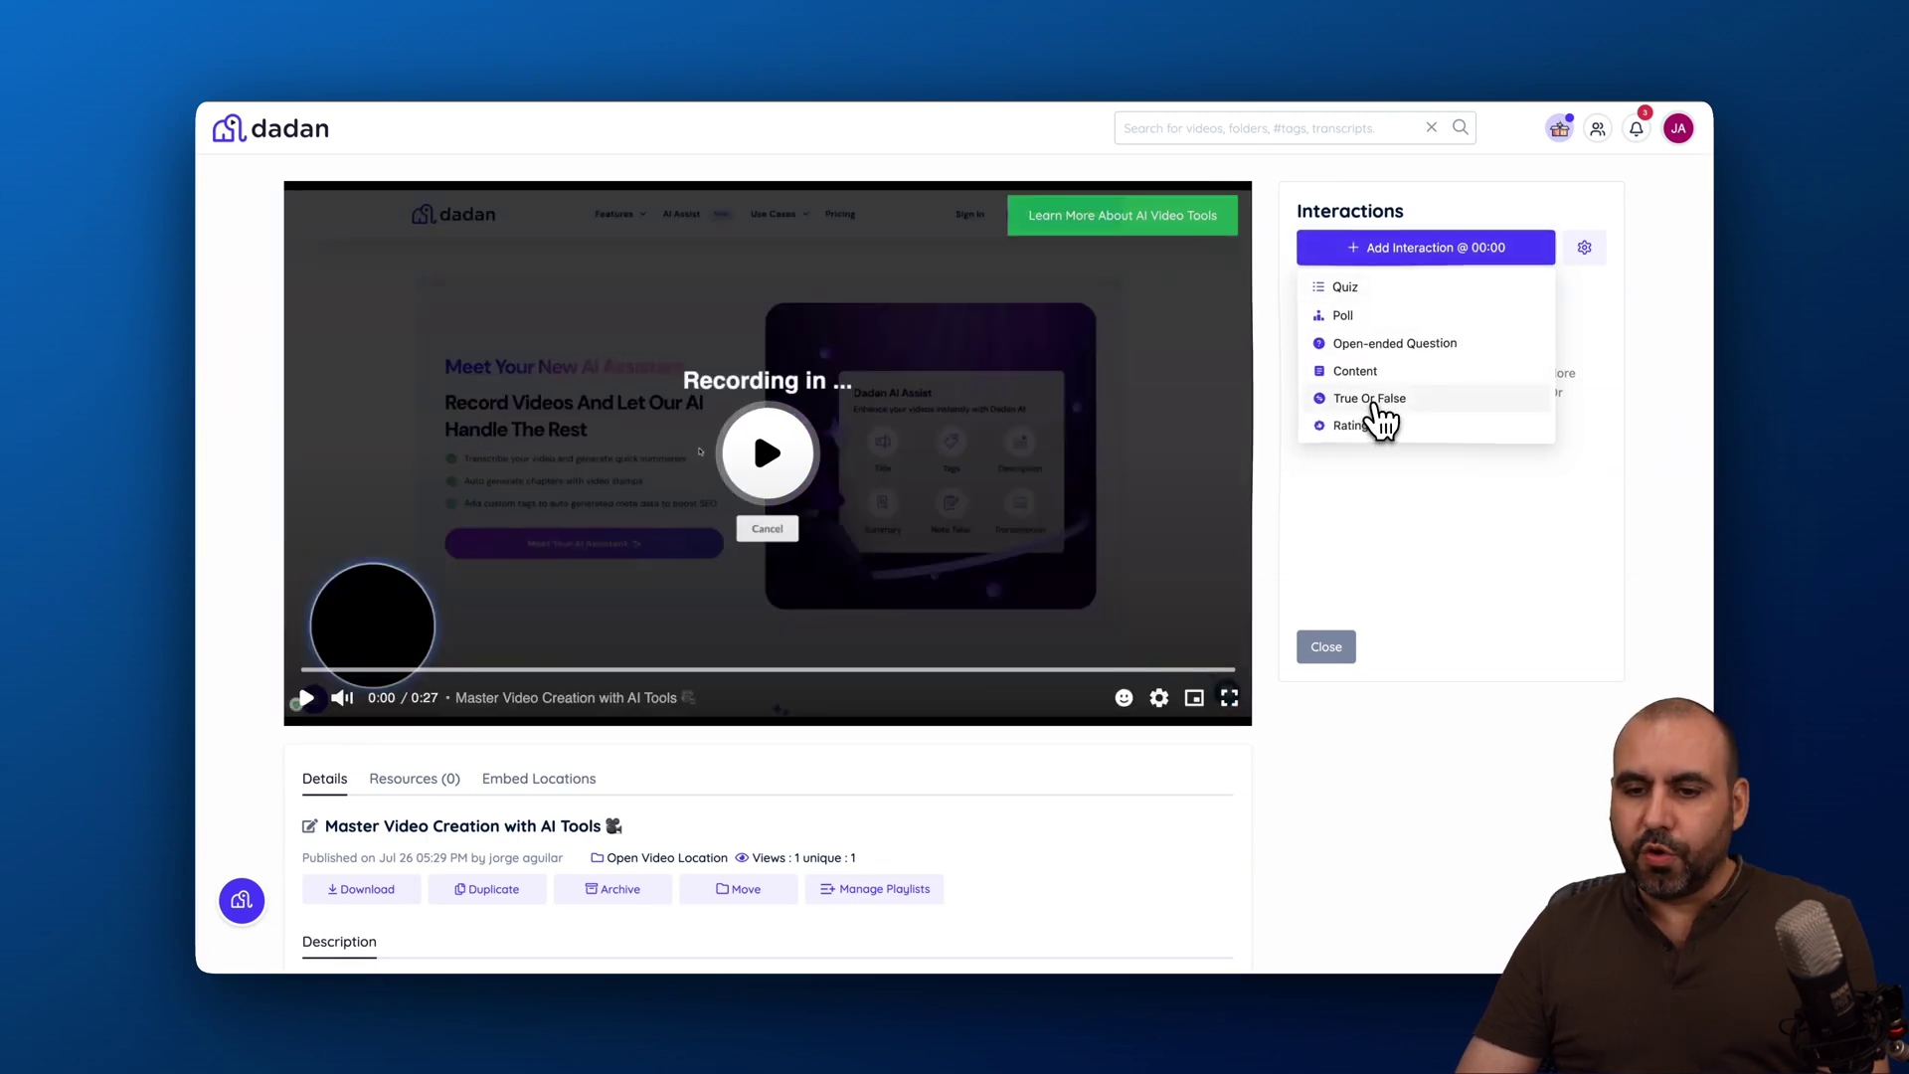
{"action": "left_click", "coordinate": [1378, 401]}
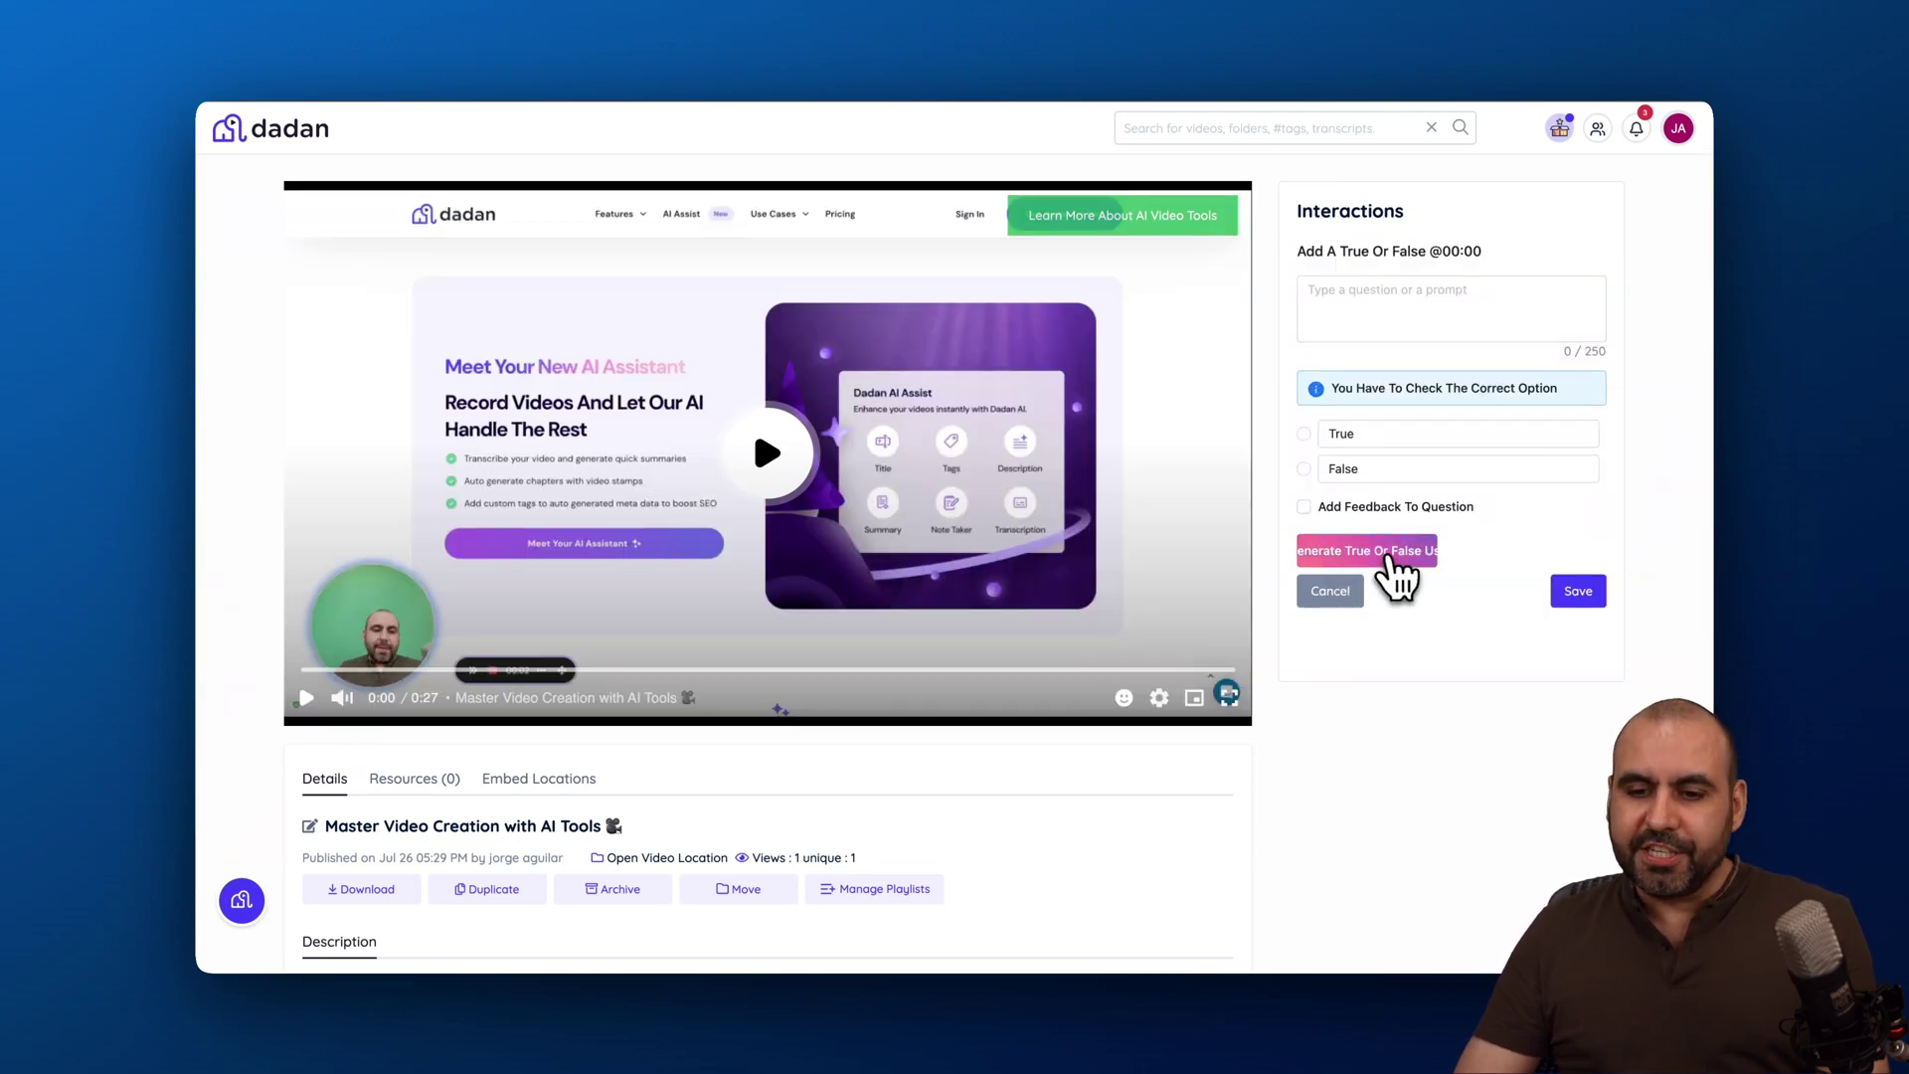
{"action": "left_click", "coordinate": [1389, 553]}
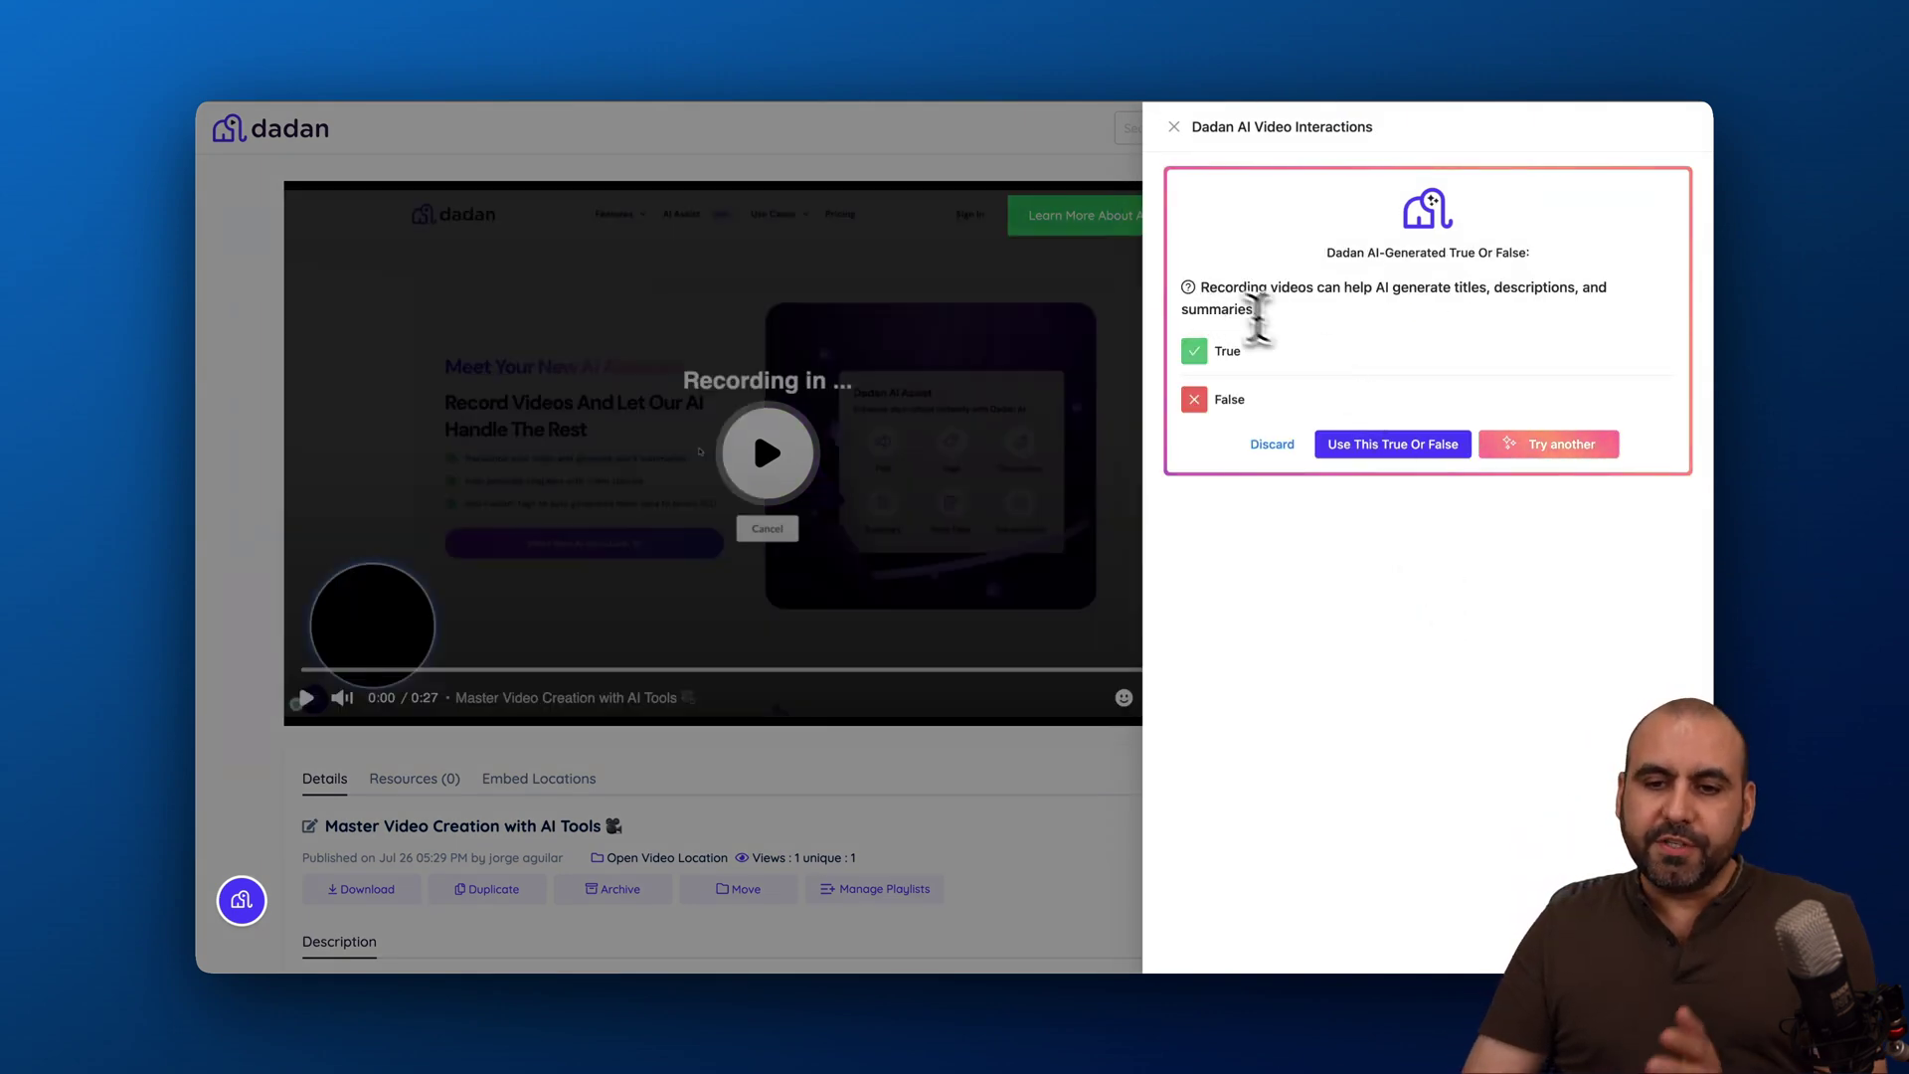
{"action": "left_click_drag", "start_coordinate": [1204, 287], "coordinate": [1339, 318]}
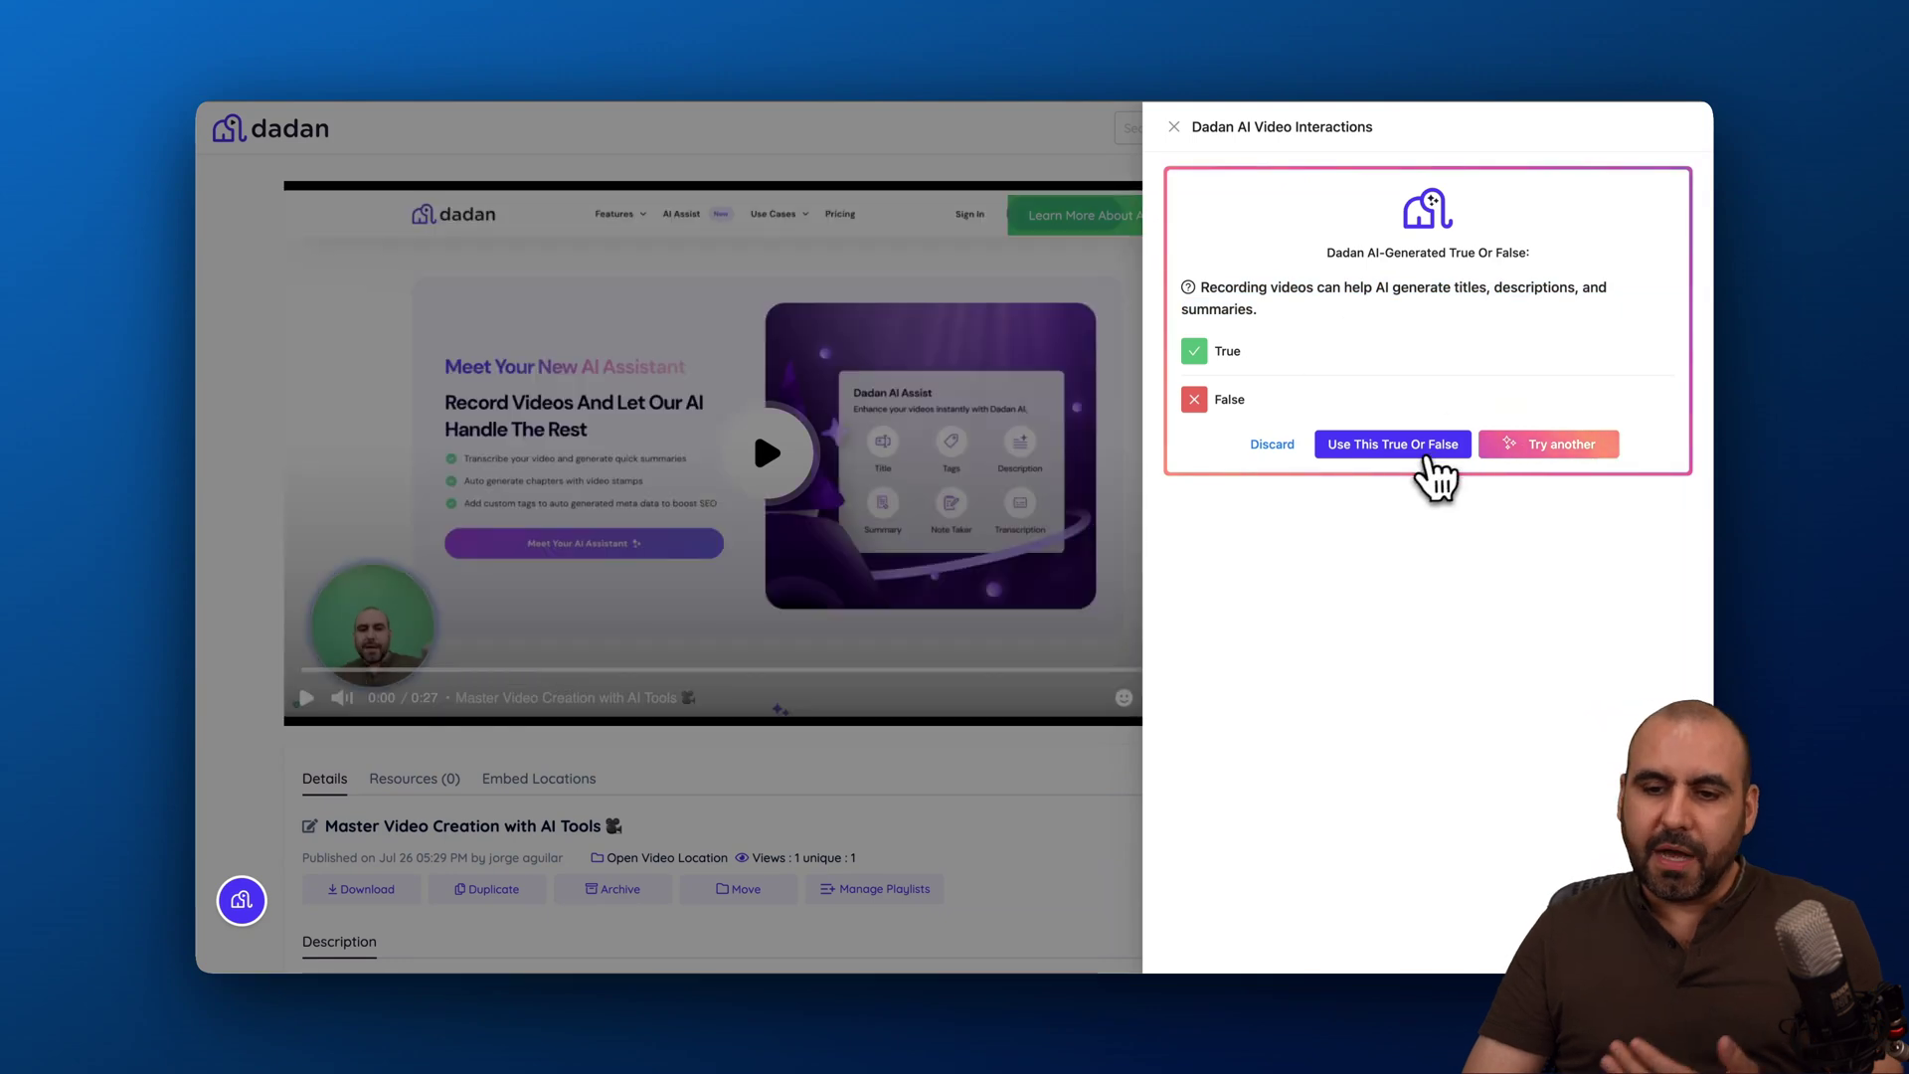
{"action": "left_click", "coordinate": [1442, 449]}
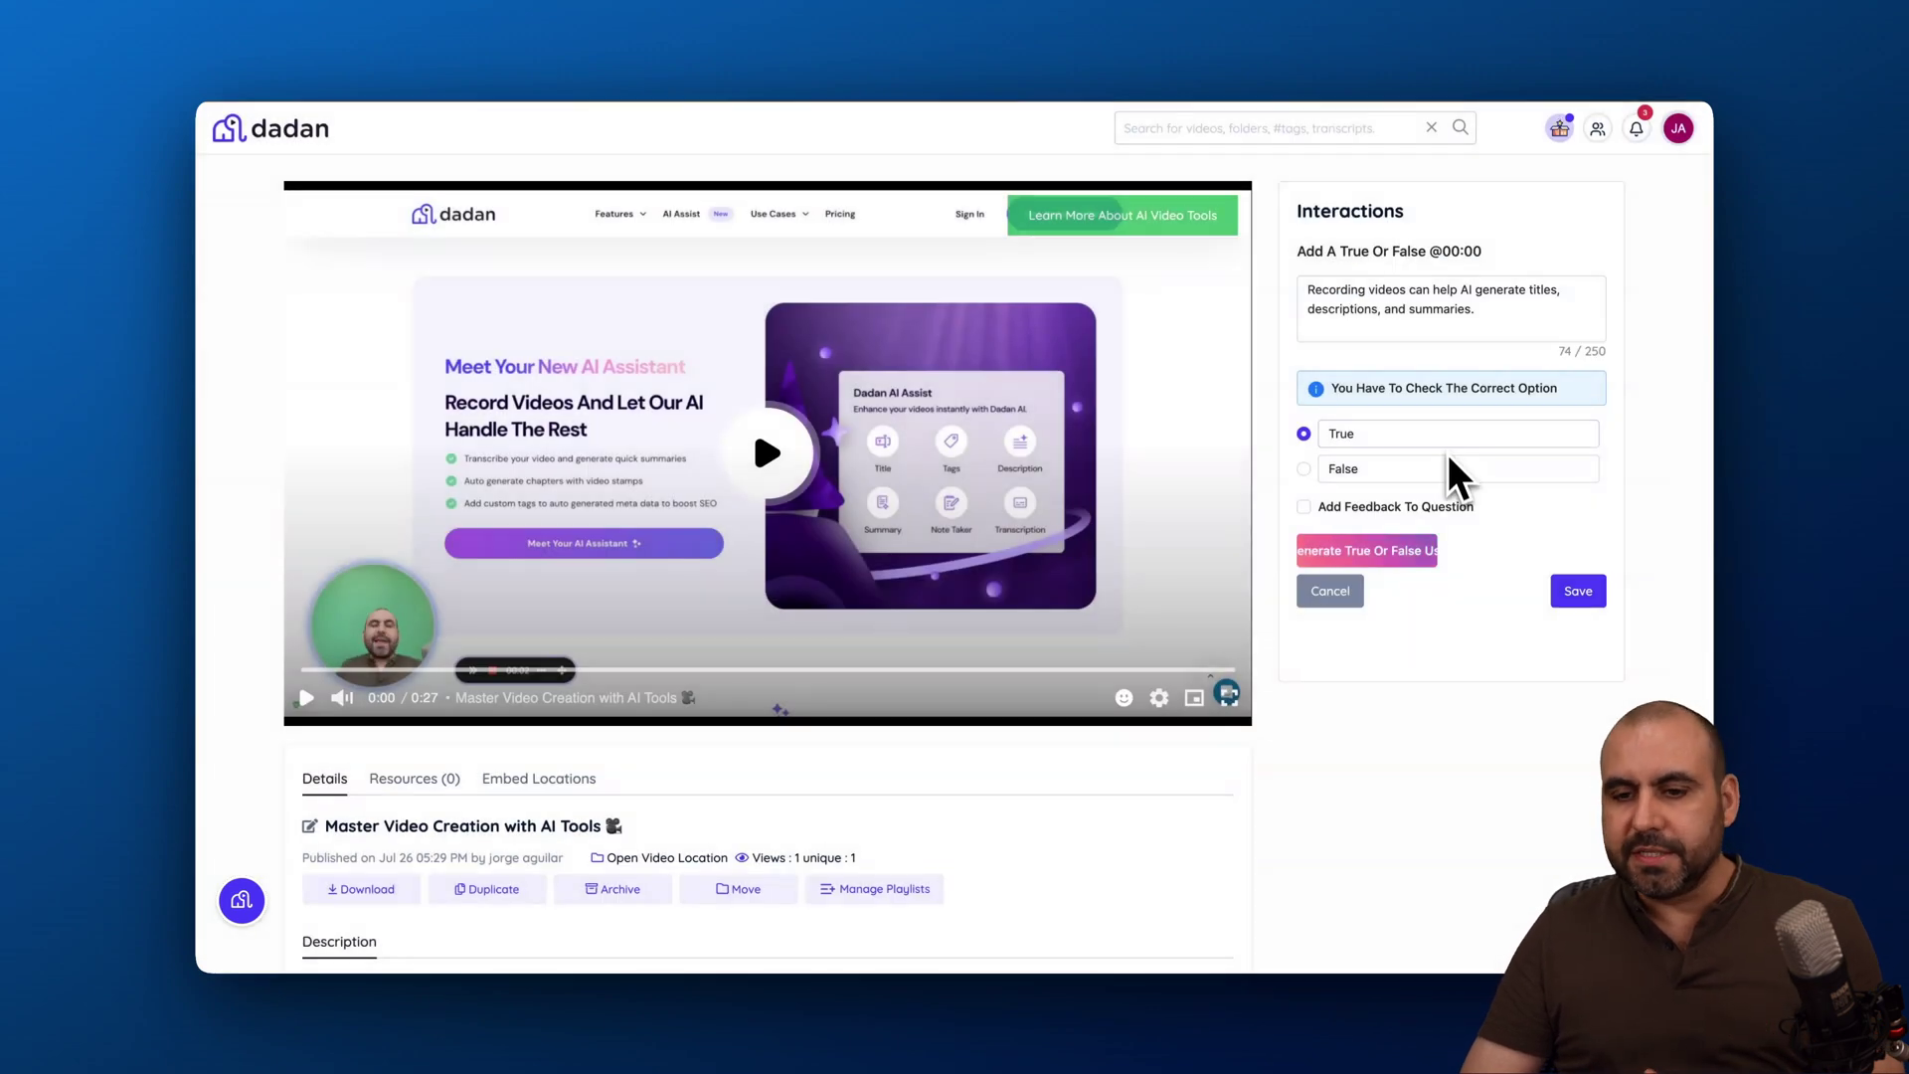
{"action": "left_click", "coordinate": [1581, 594]}
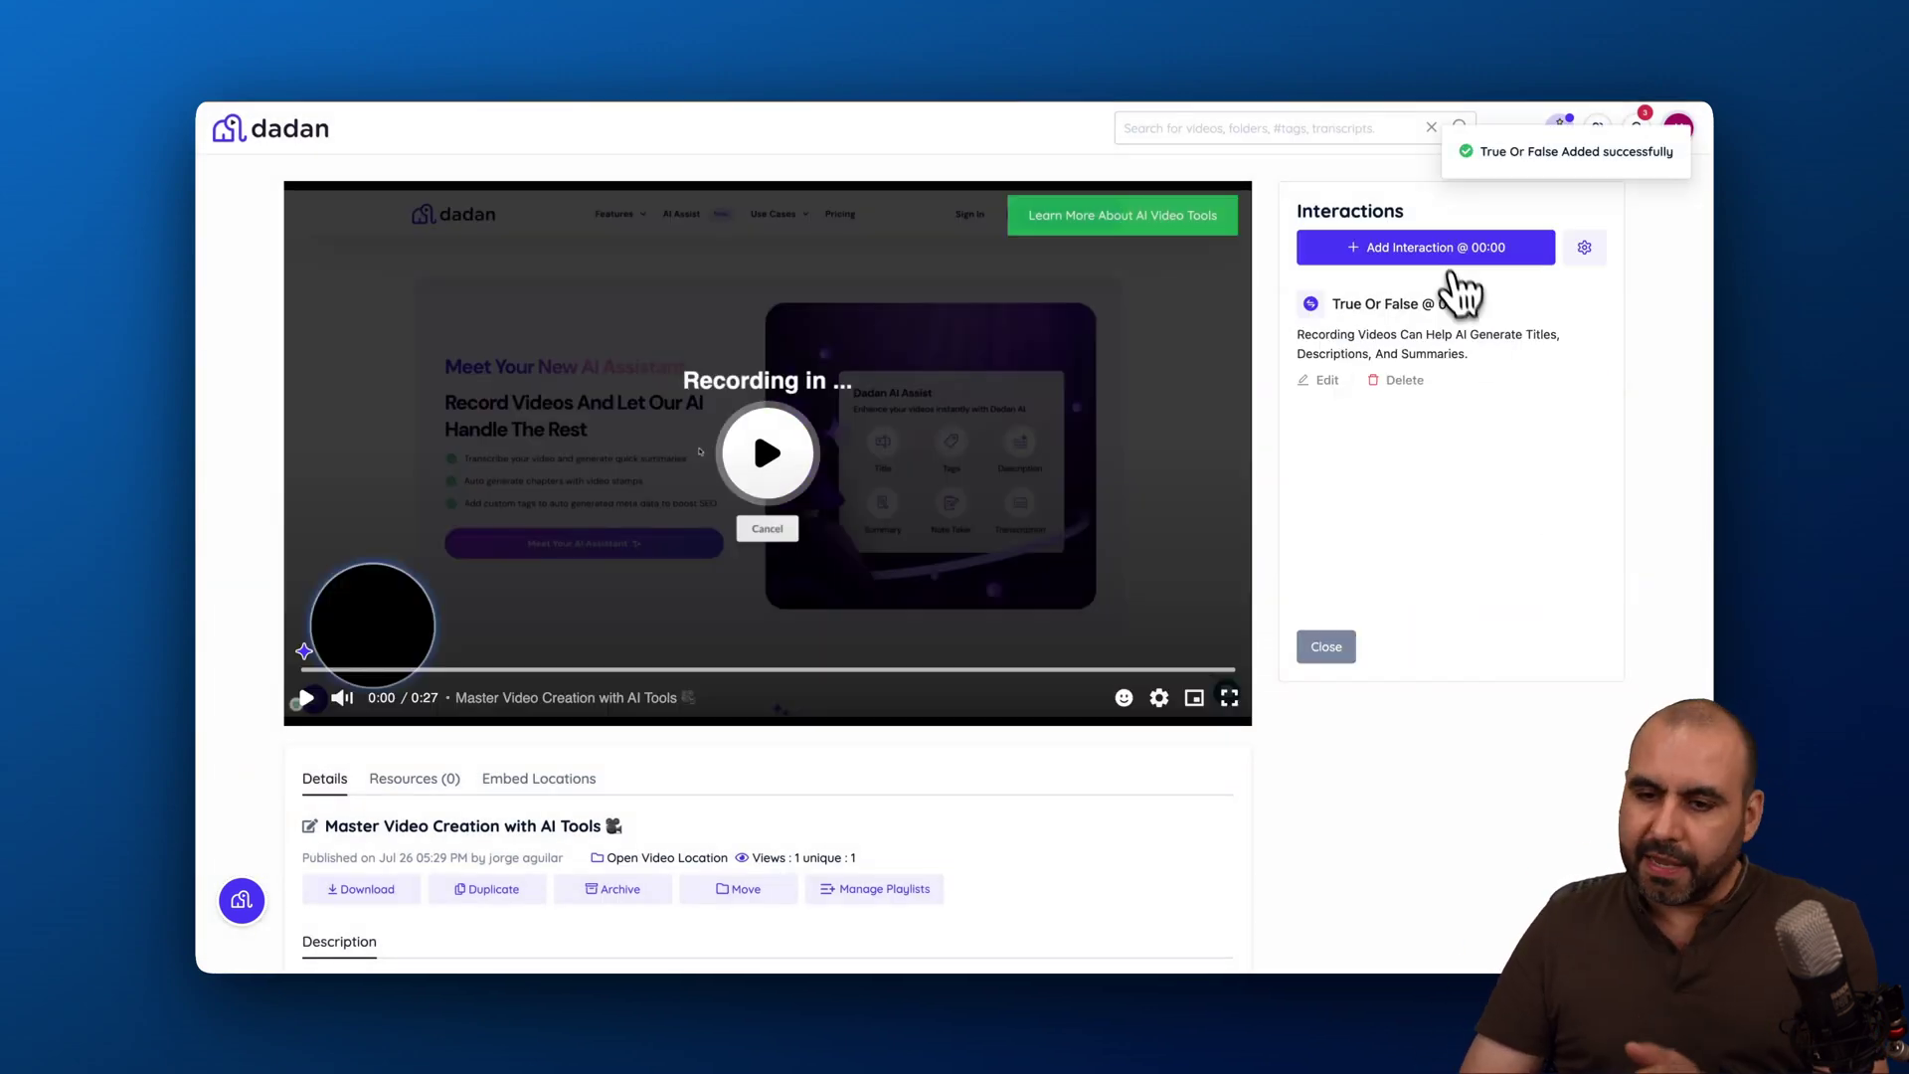
{"action": "left_click", "coordinate": [1439, 254]}
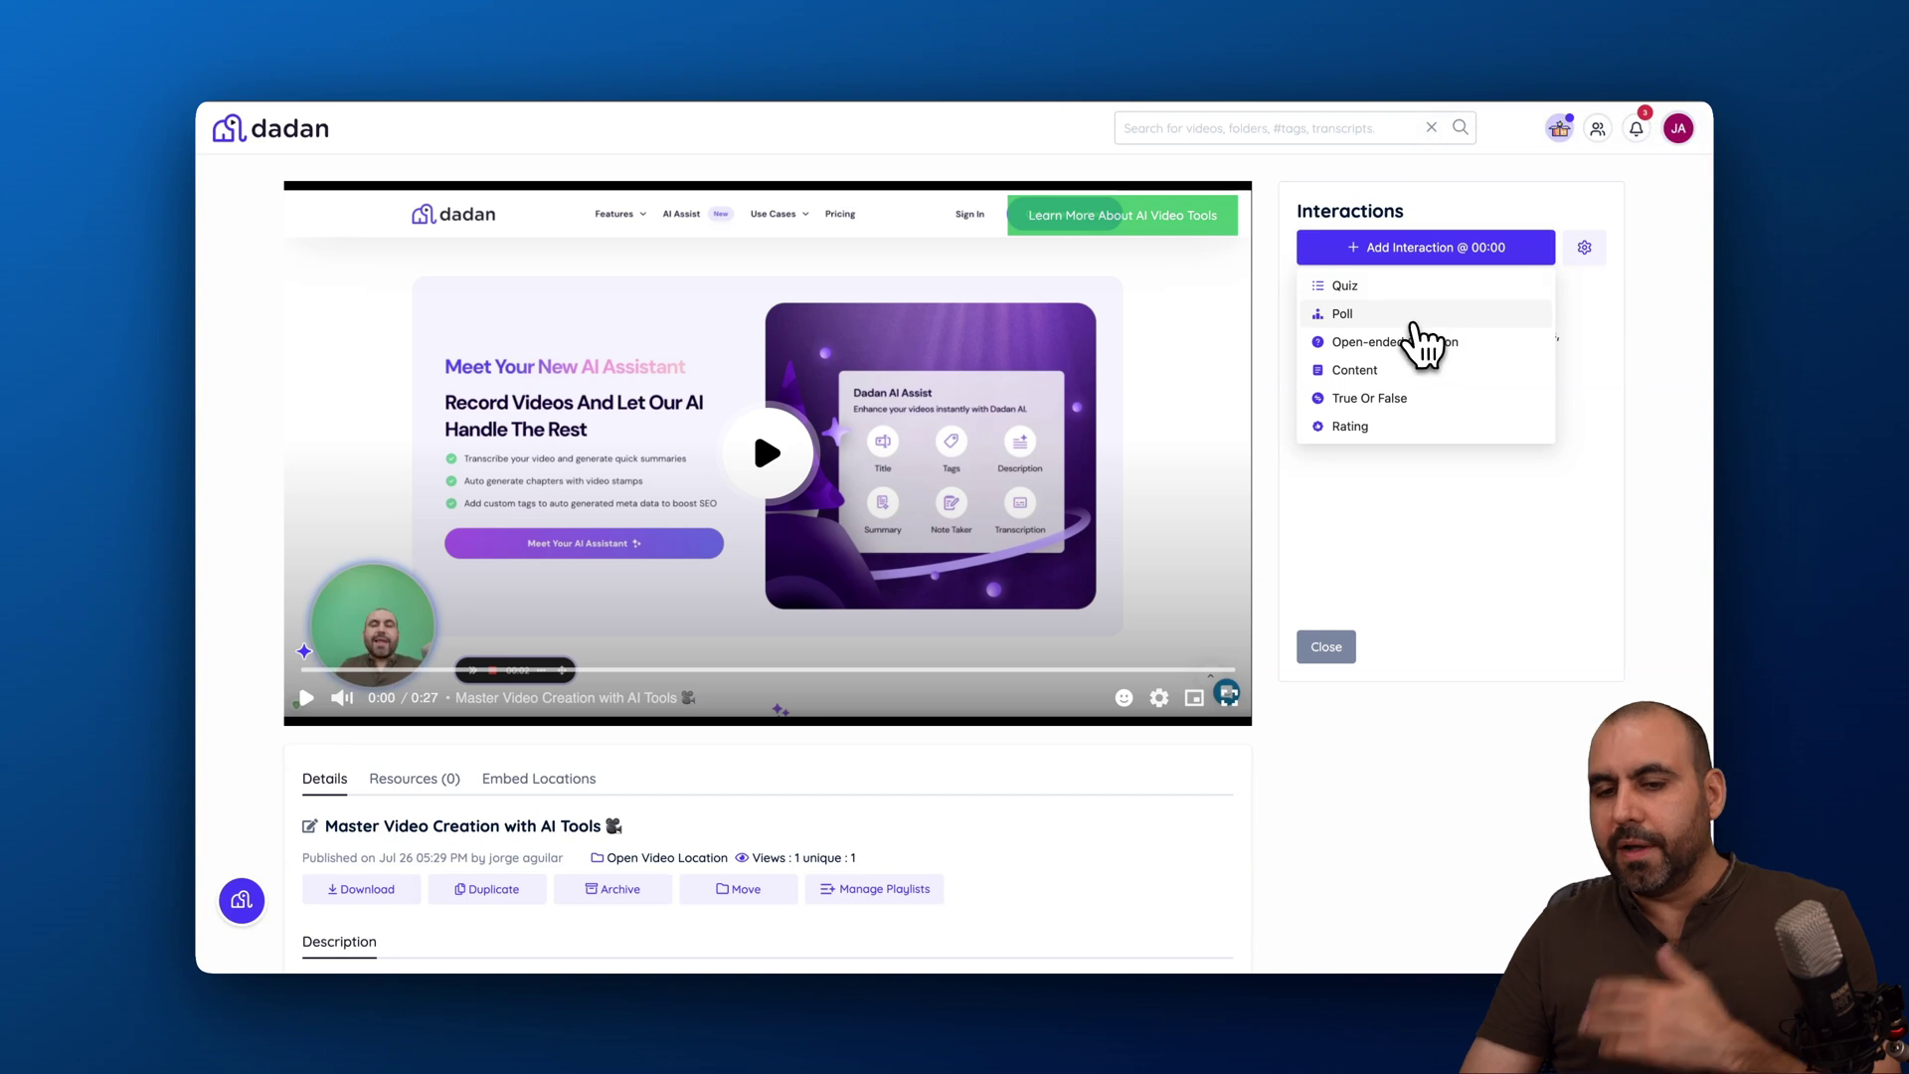
Generate an AI quiz, then cancel it to keep only the True or False question, and close the editor
{"action": "left_click", "coordinate": [1393, 287]}
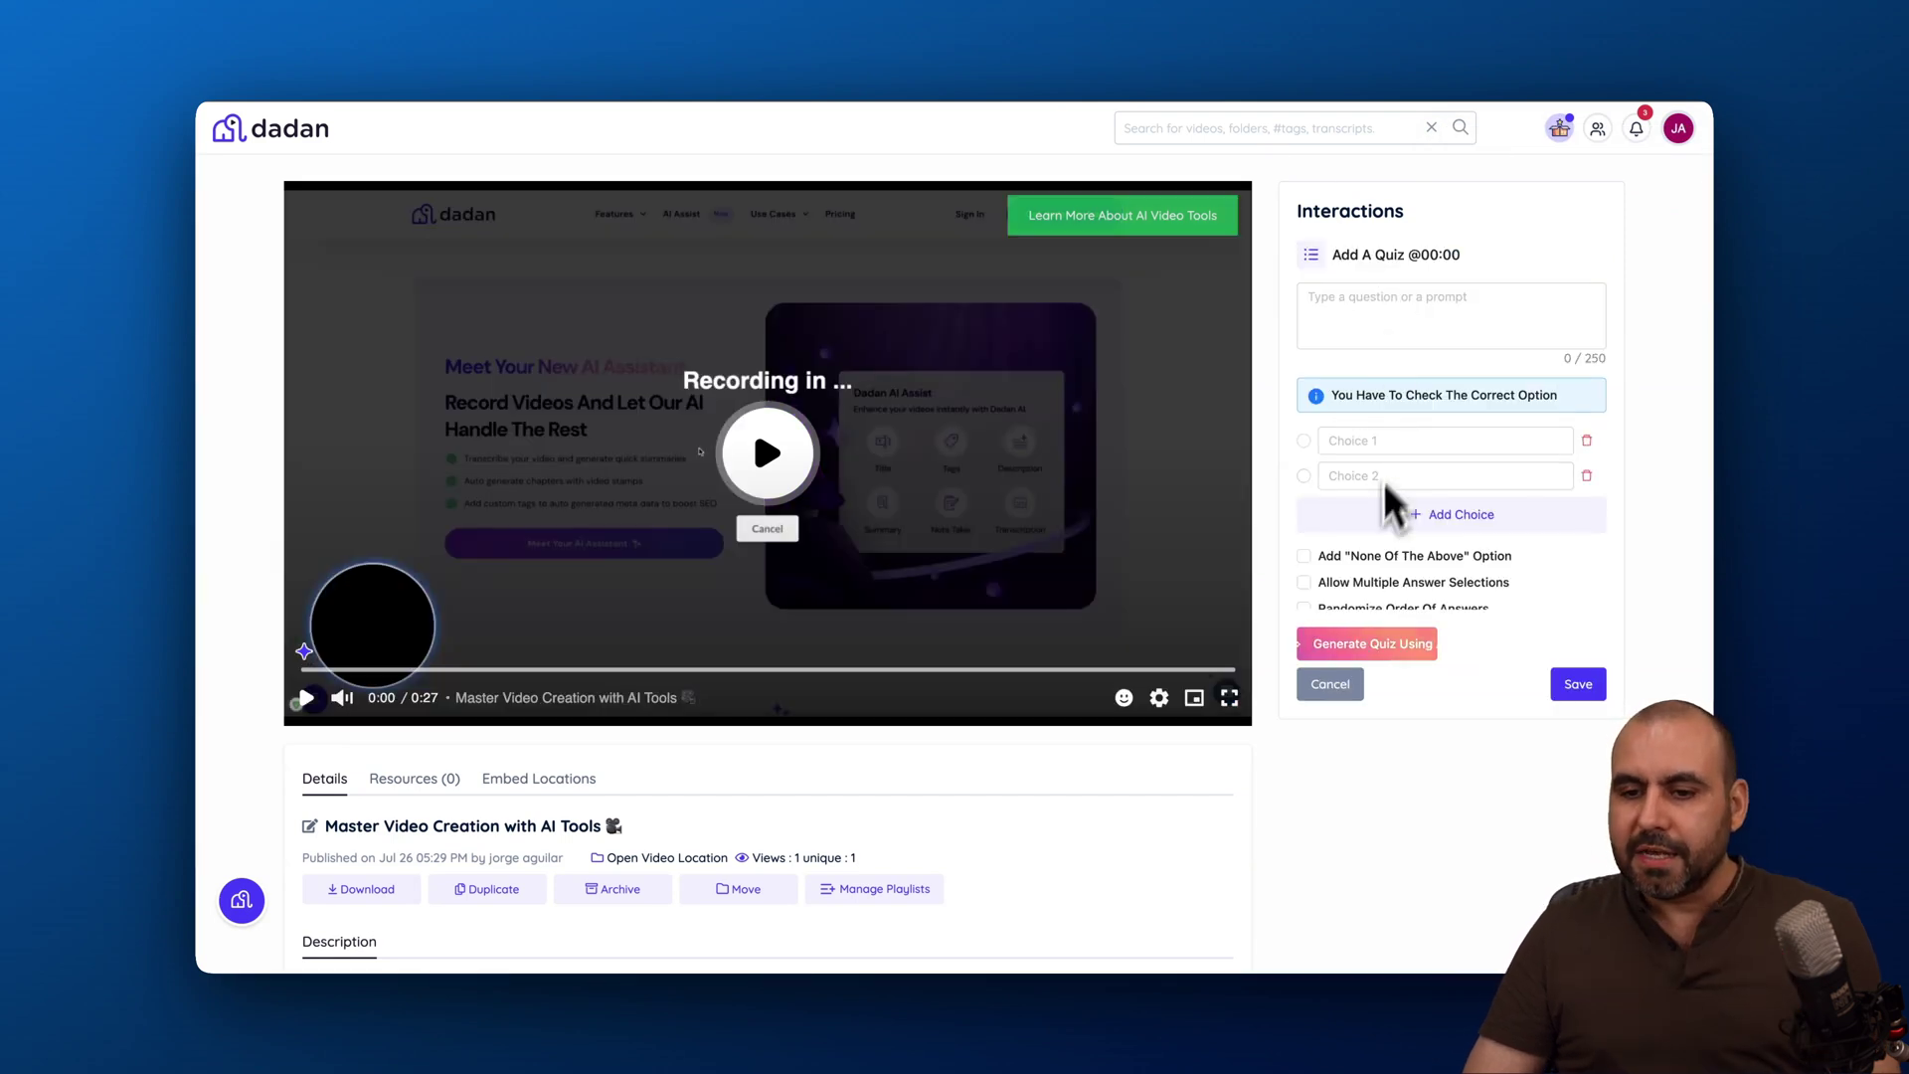
{"action": "left_click", "coordinate": [1372, 645]}
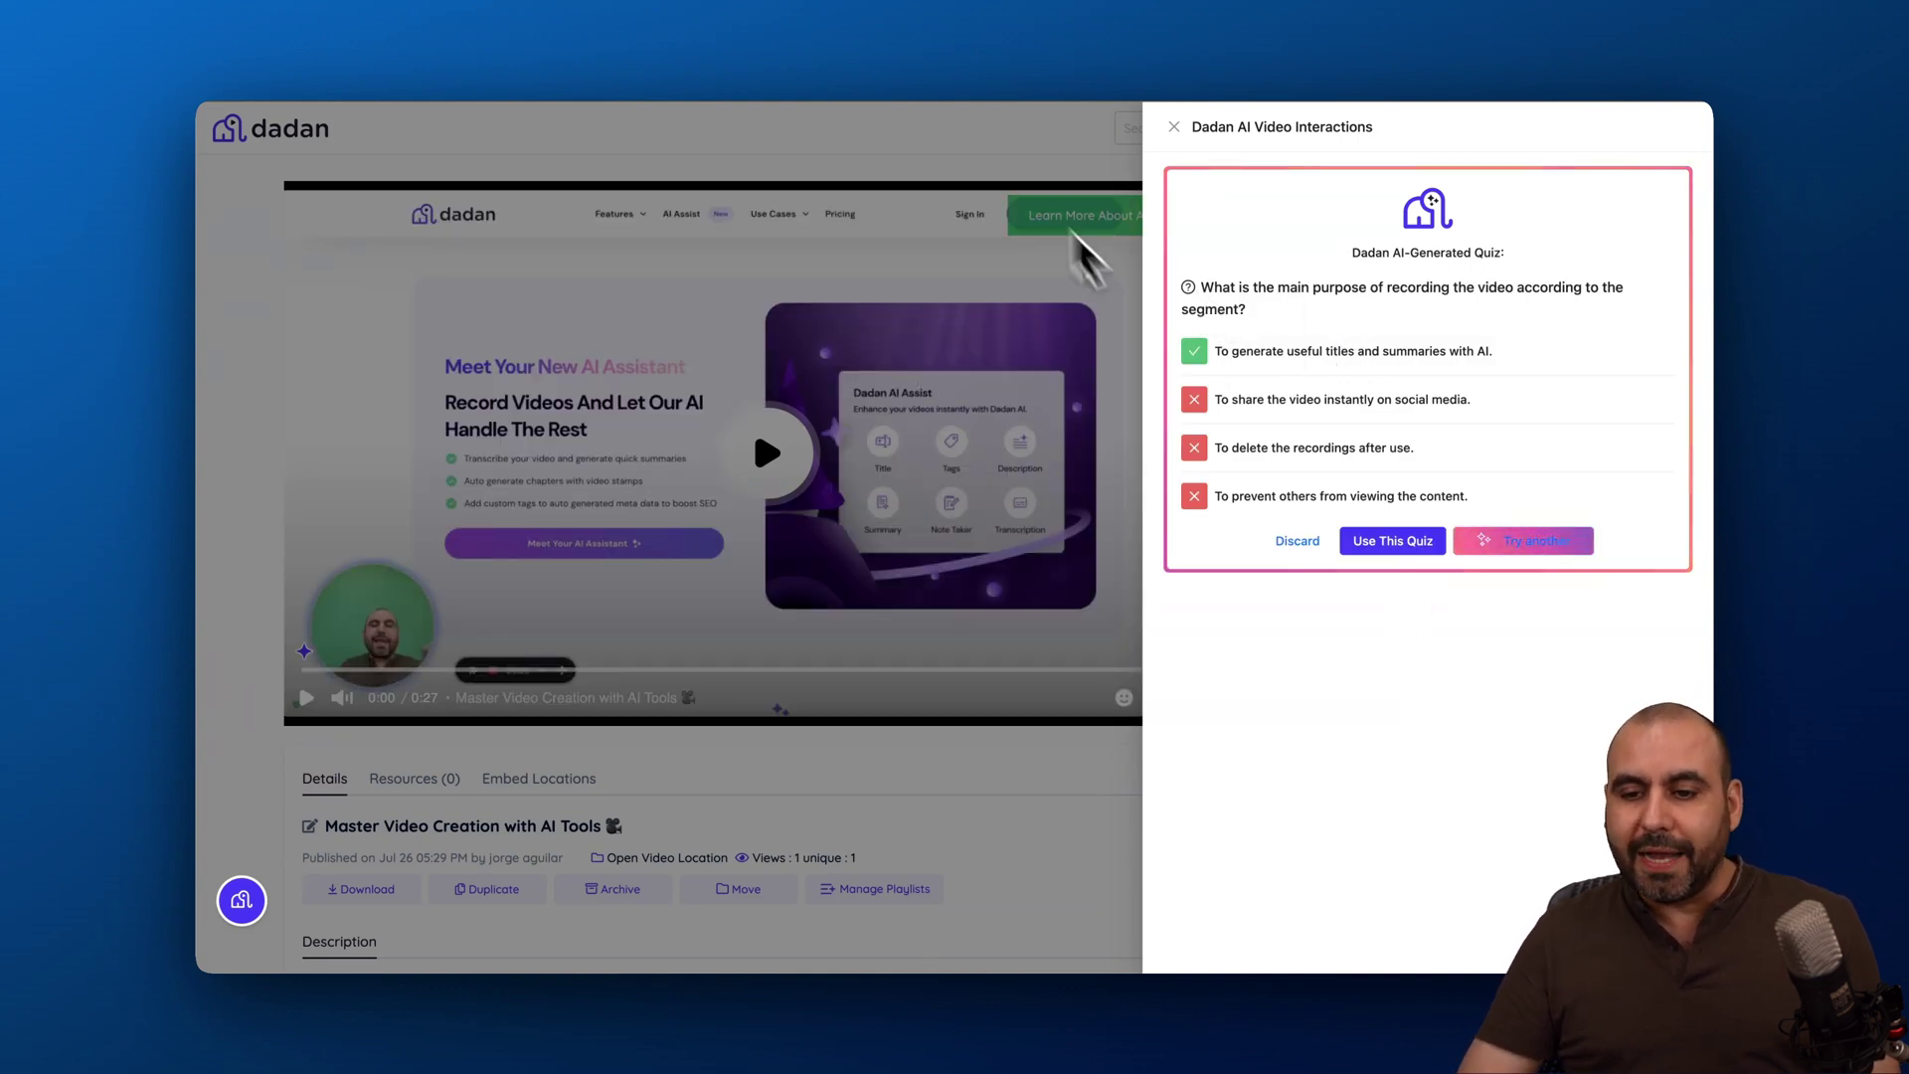
{"action": "left_click", "coordinate": [1398, 545]}
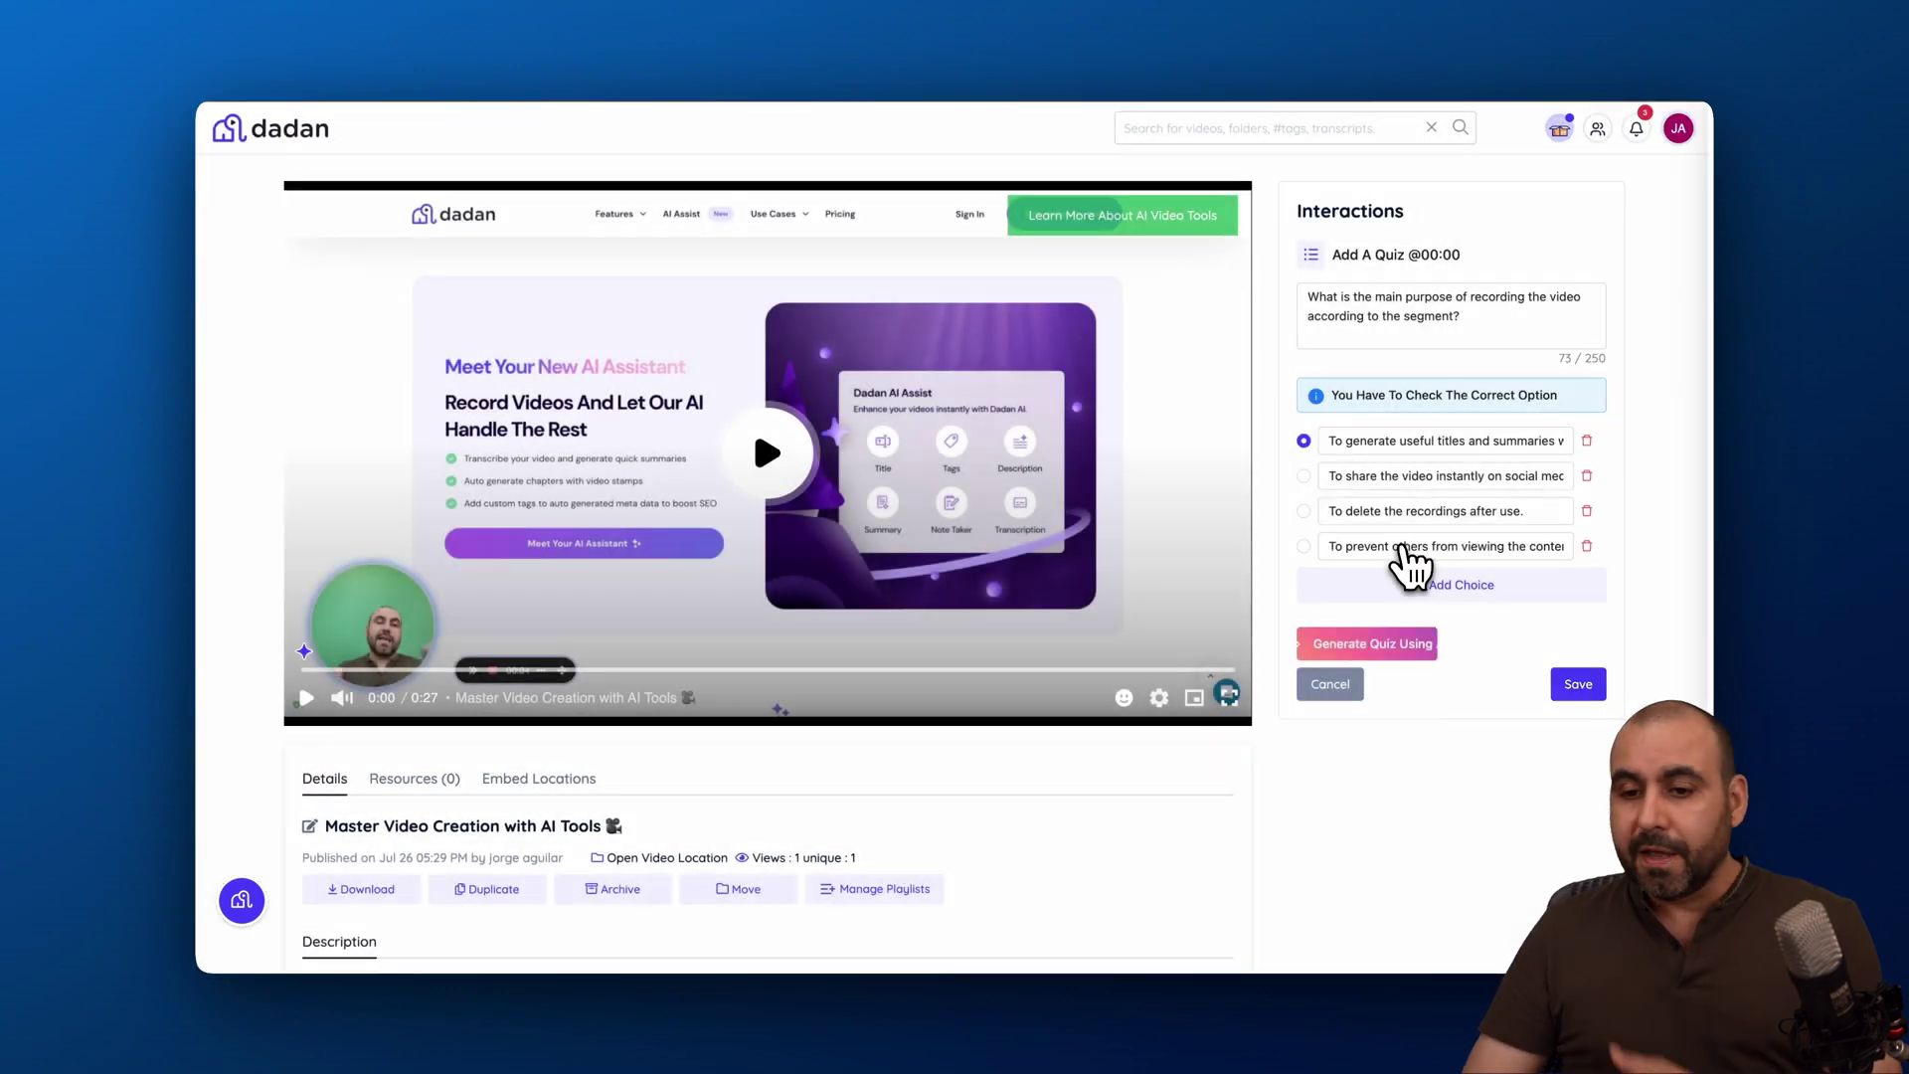
{"action": "left_click", "coordinate": [1340, 693]}
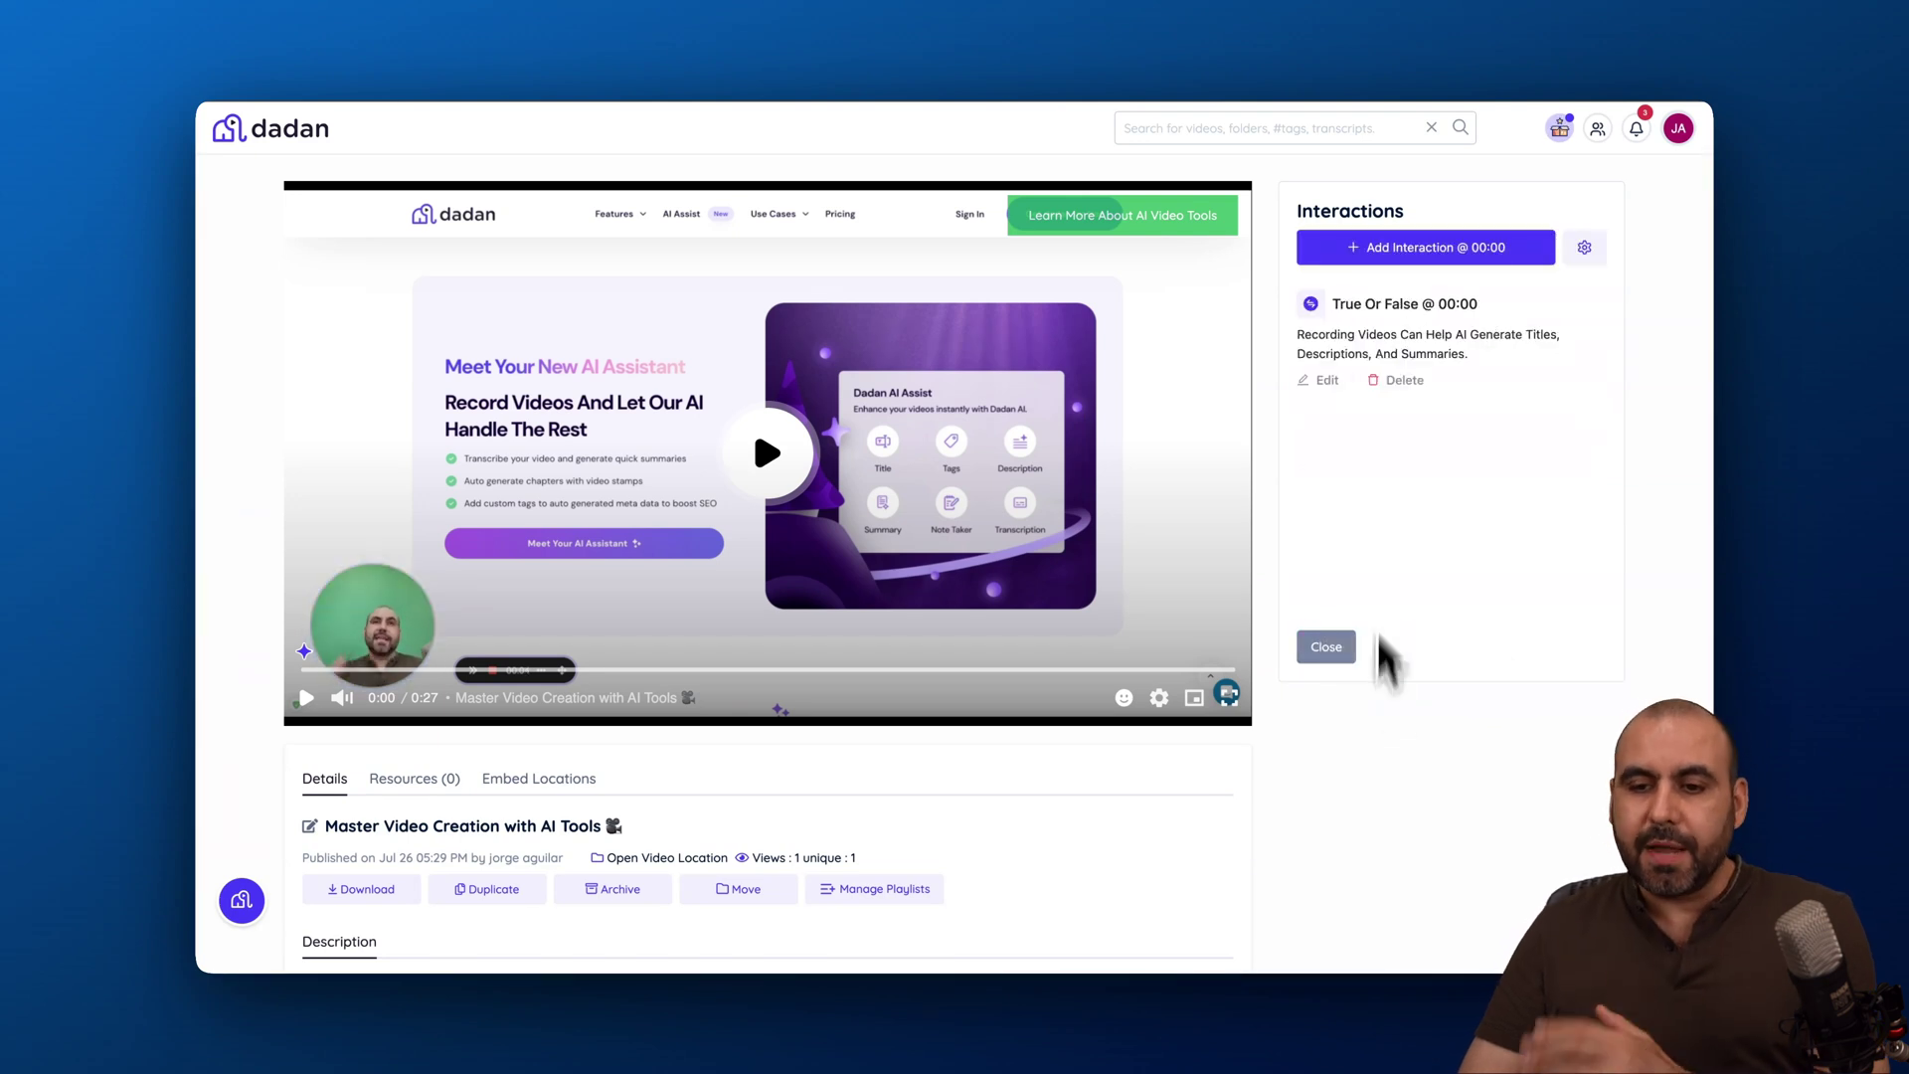
{"action": "left_click", "coordinate": [1328, 647]}
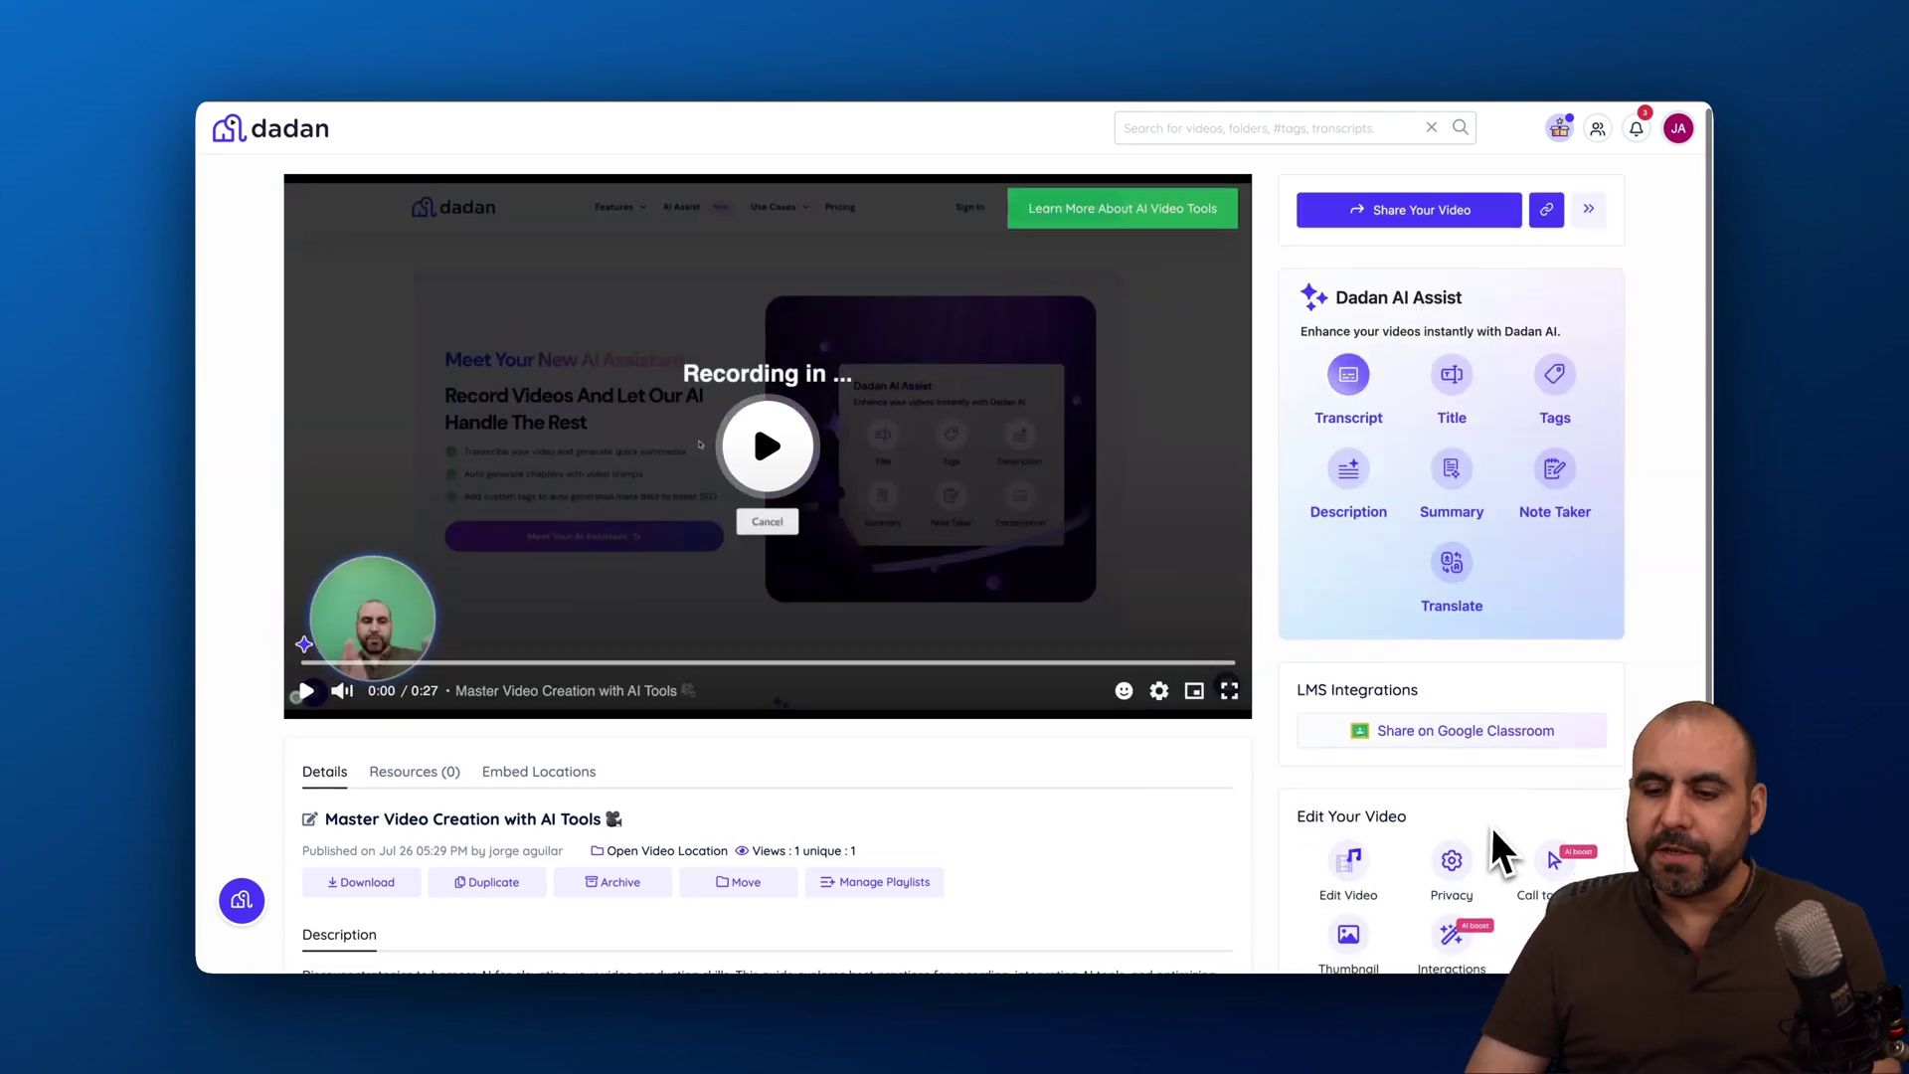
Generate and save seven AI chapters, from 'Introduction to AI Video Tools' to 'Conclusion and Next Steps'
{"action": "scroll", "coordinate": [1497, 841], "scroll_direction": "down", "scroll_amount": 3}
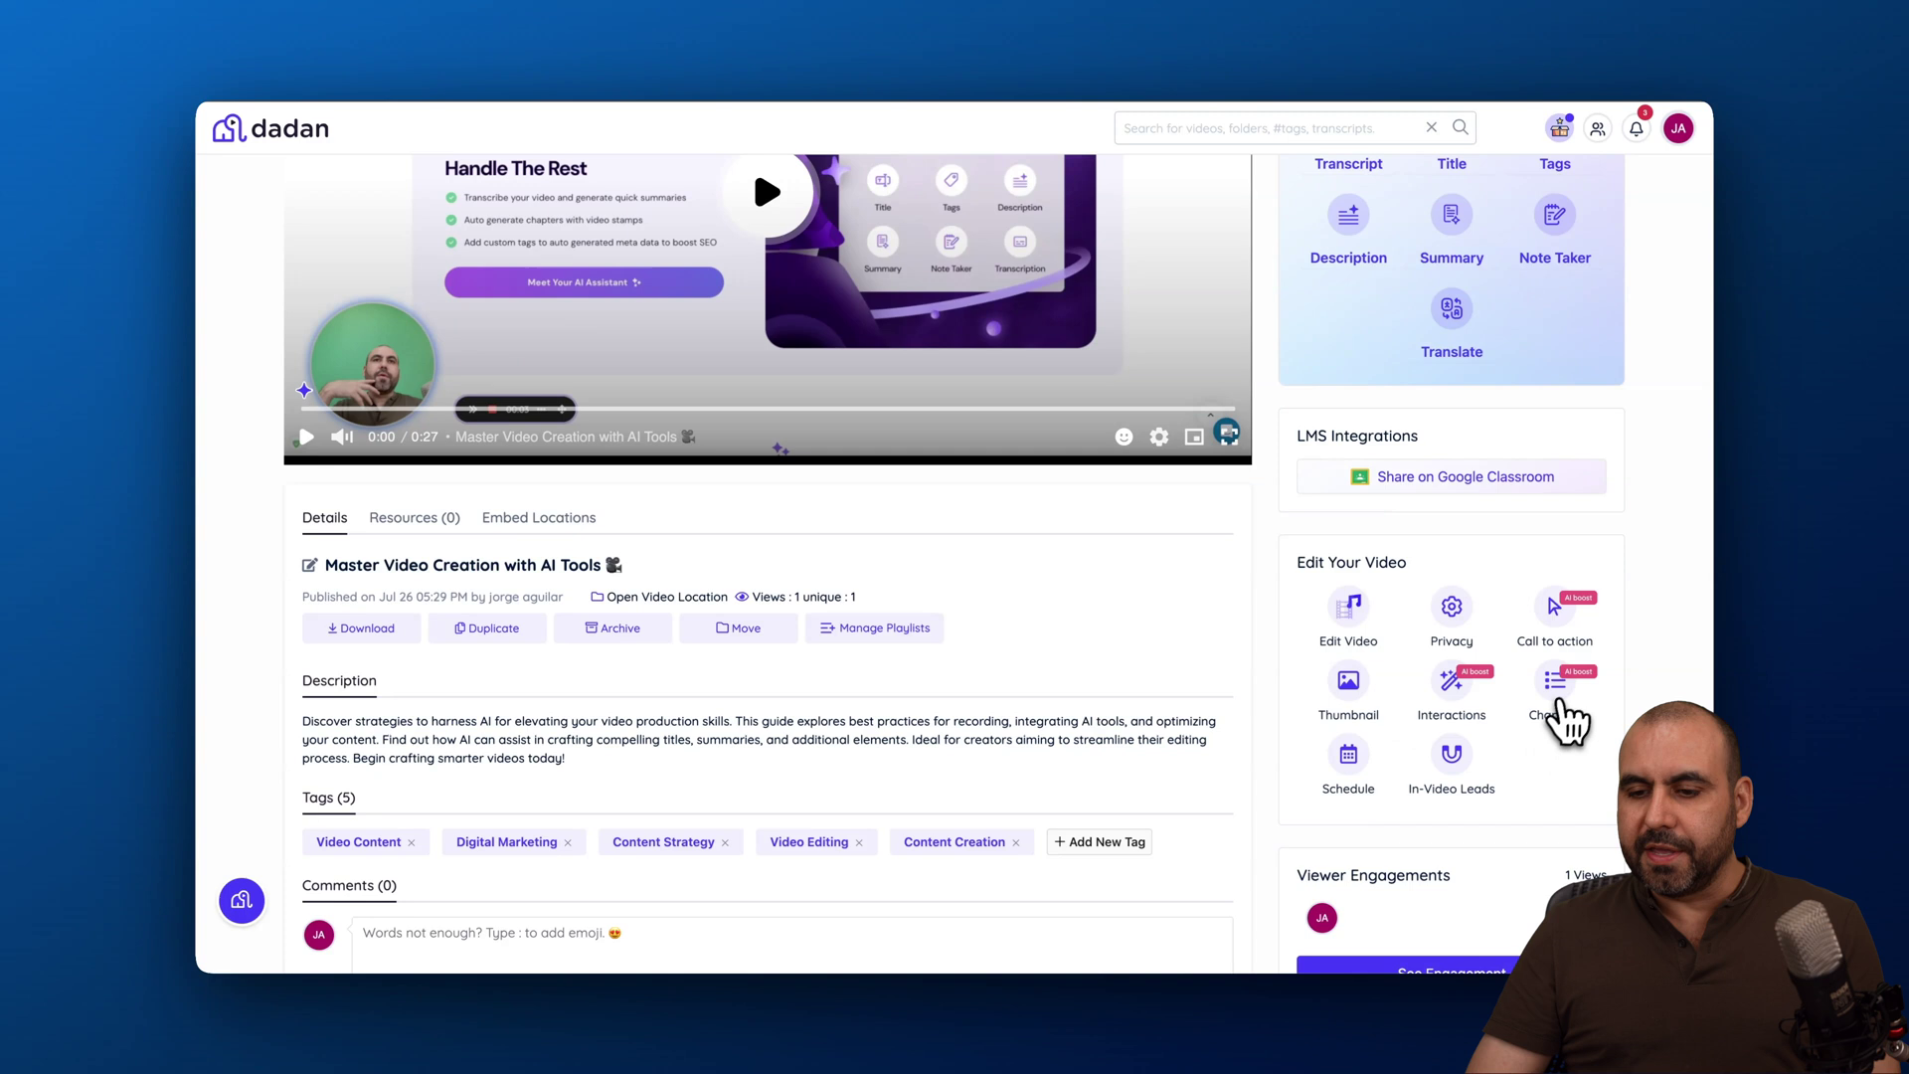
{"action": "left_click", "coordinate": [1566, 718]}
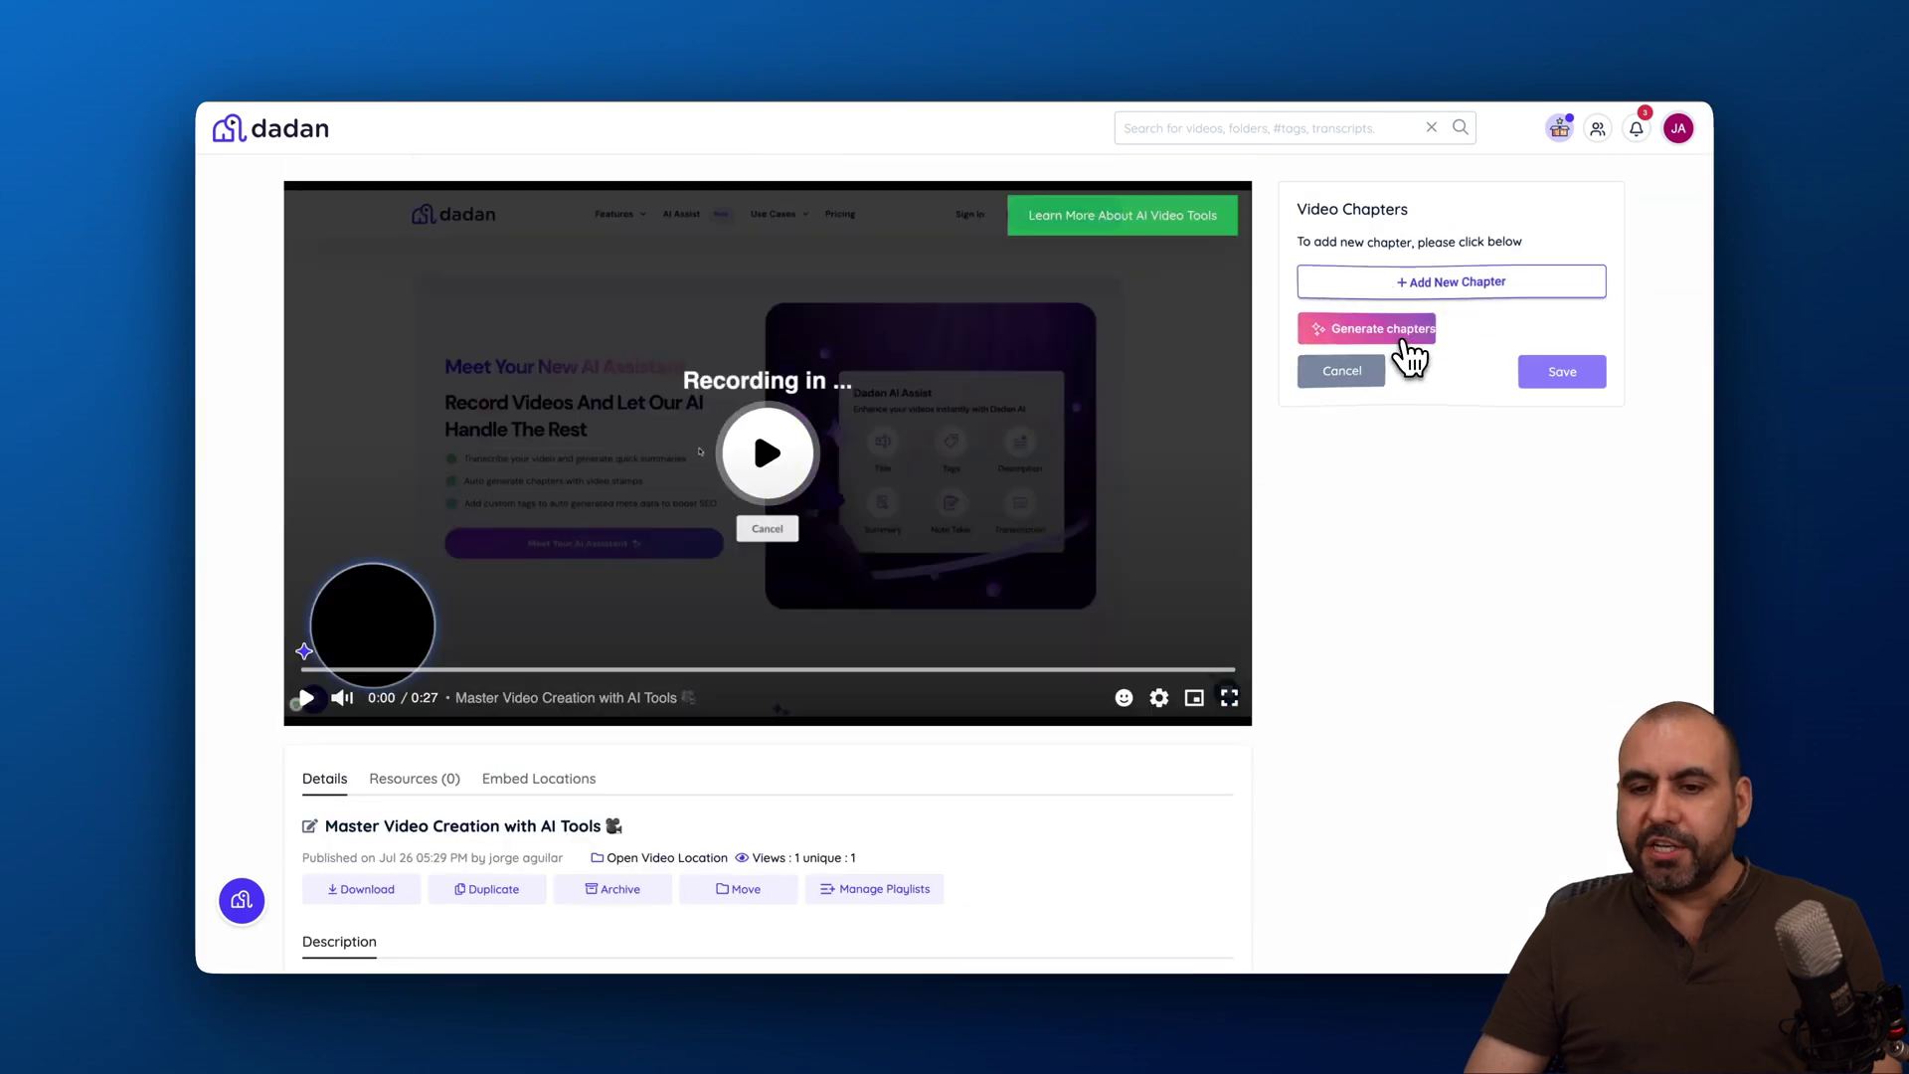
{"action": "left_click", "coordinate": [1407, 338]}
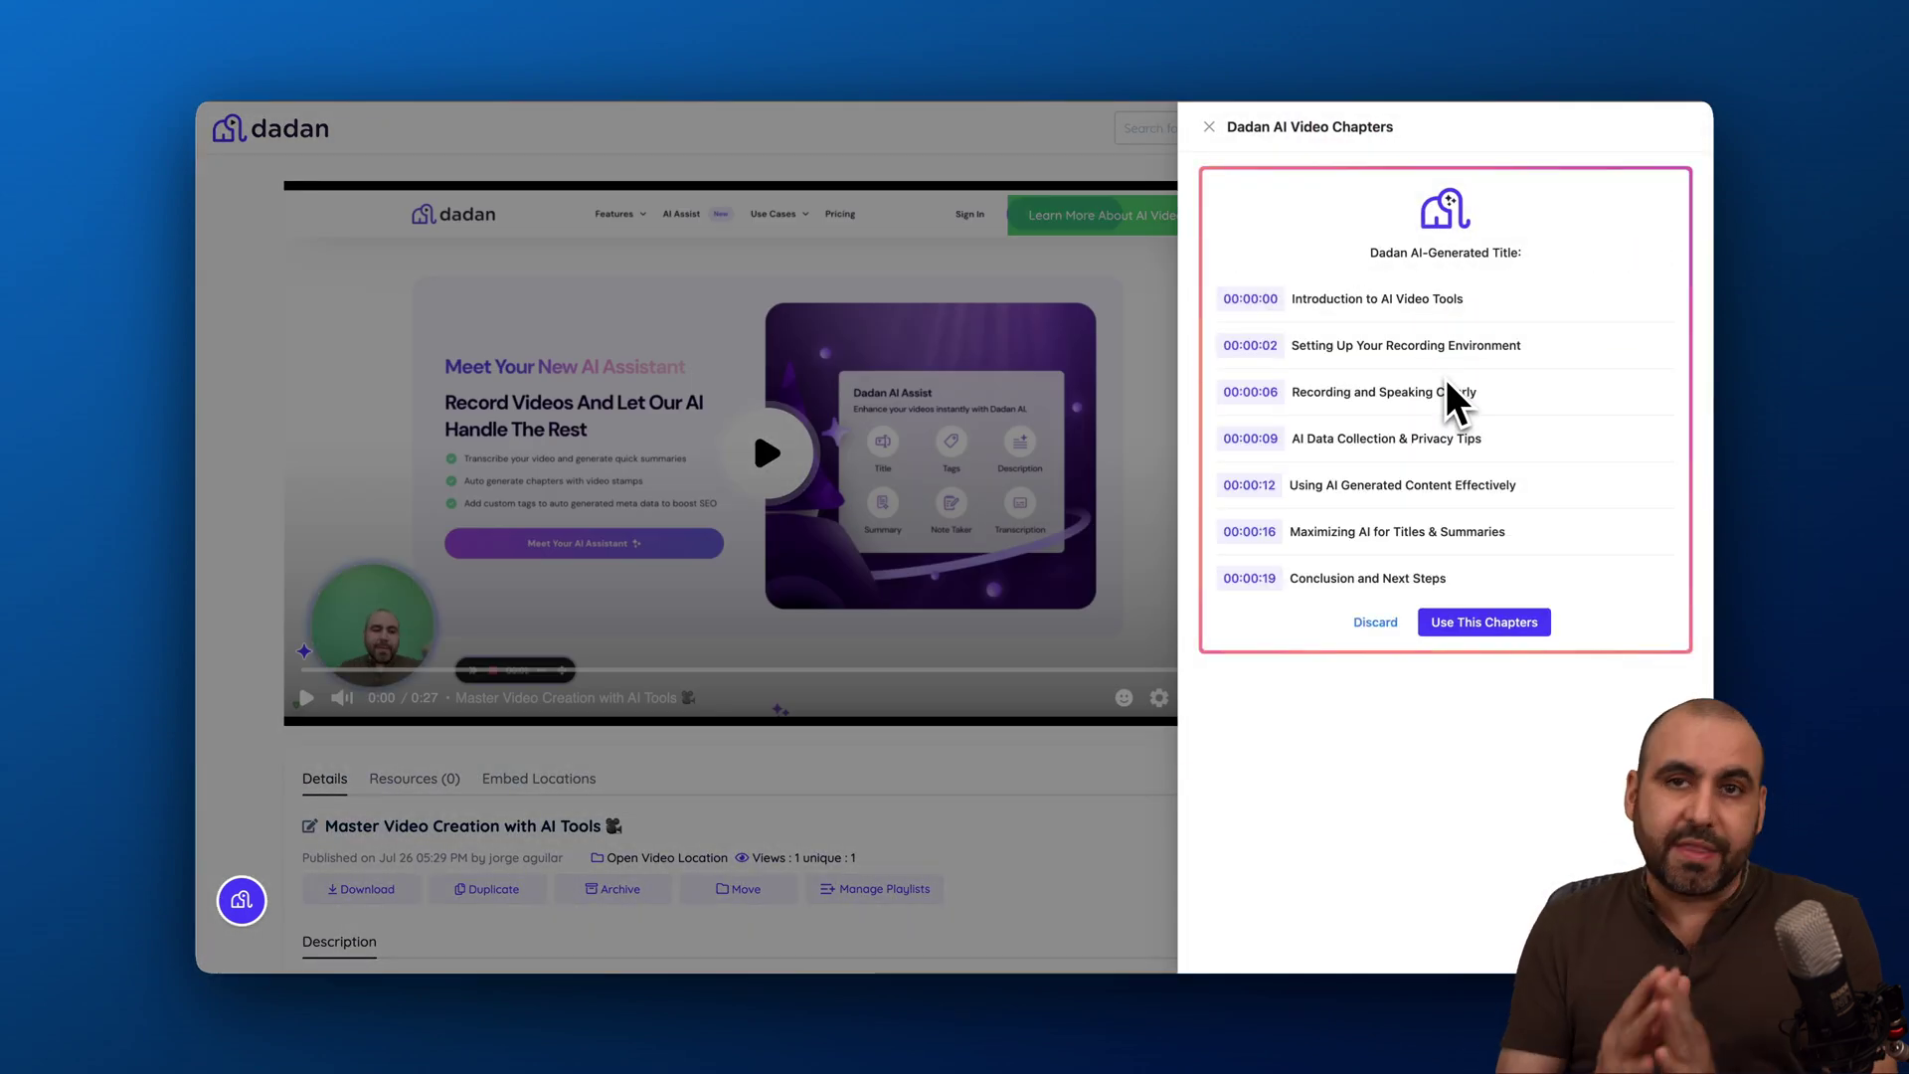
{"action": "left_click", "coordinate": [1484, 623]}
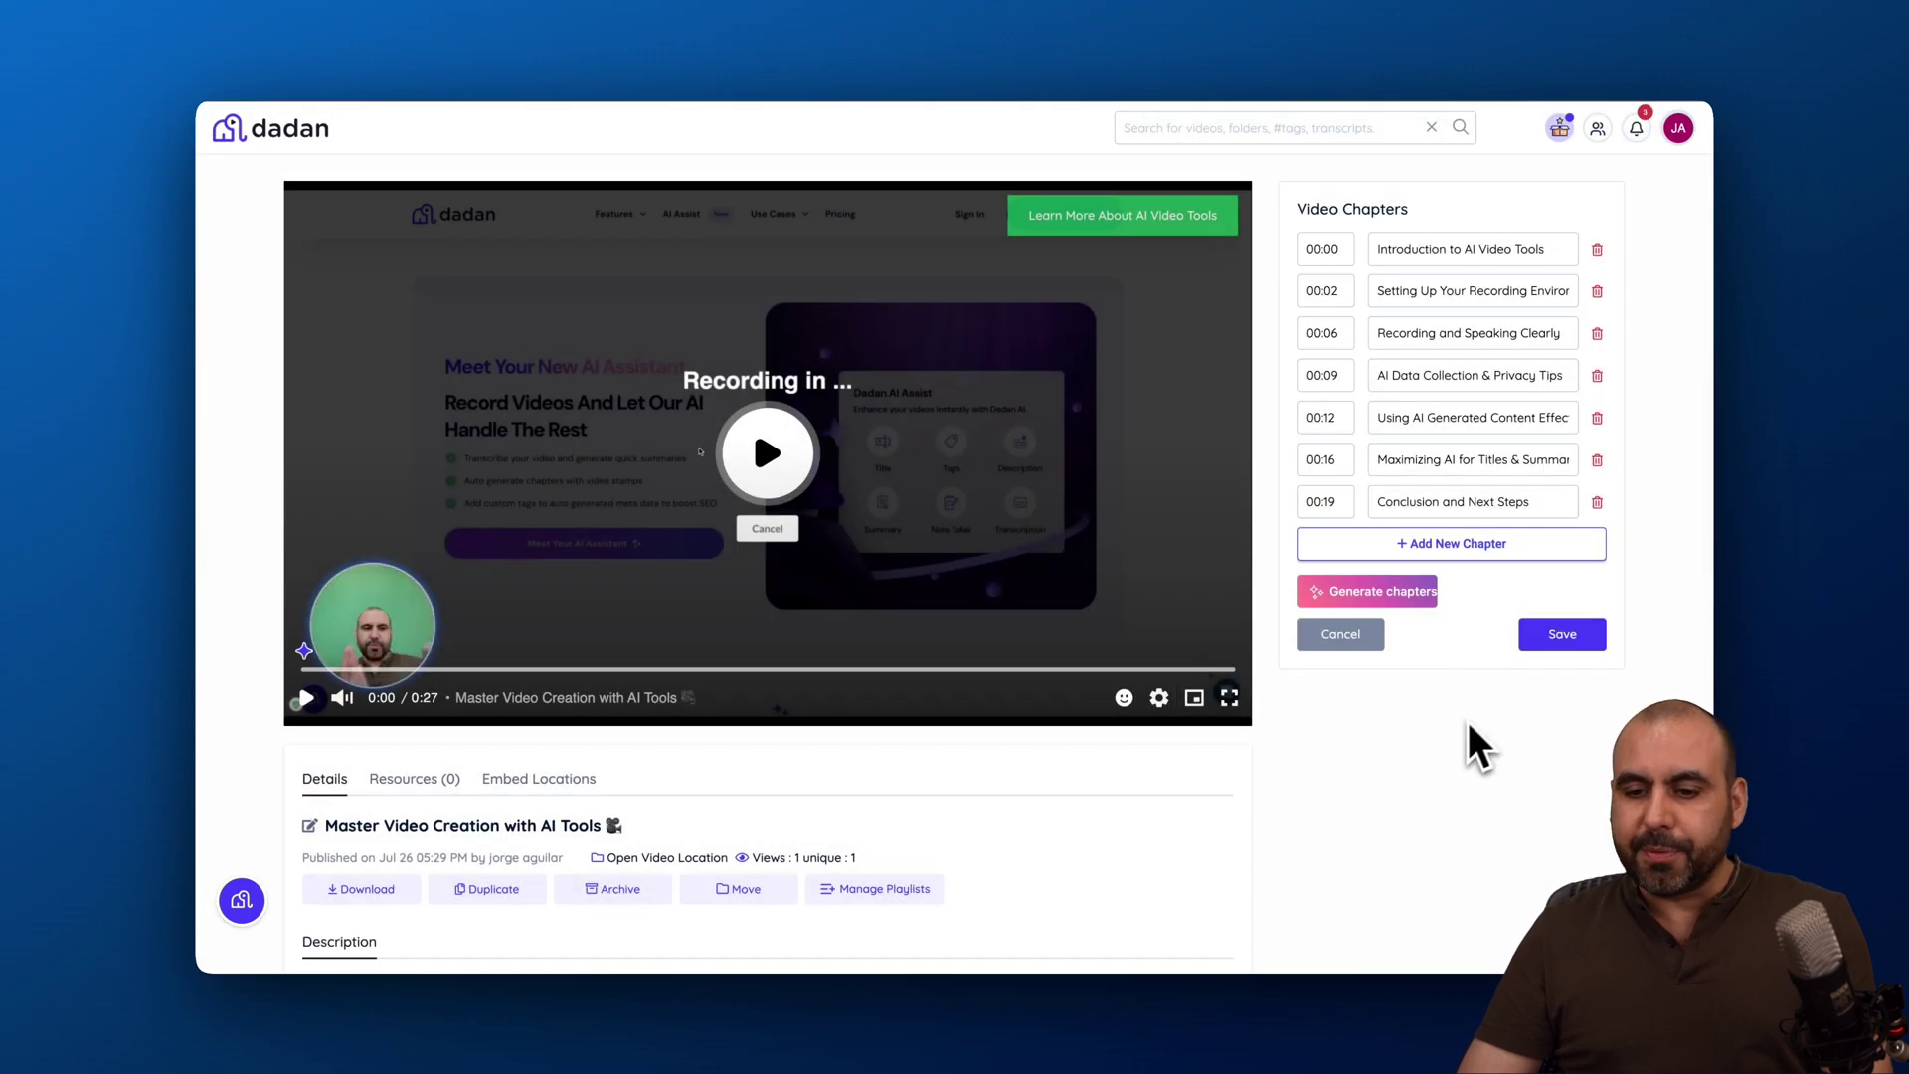
{"action": "left_click", "coordinate": [1552, 641]}
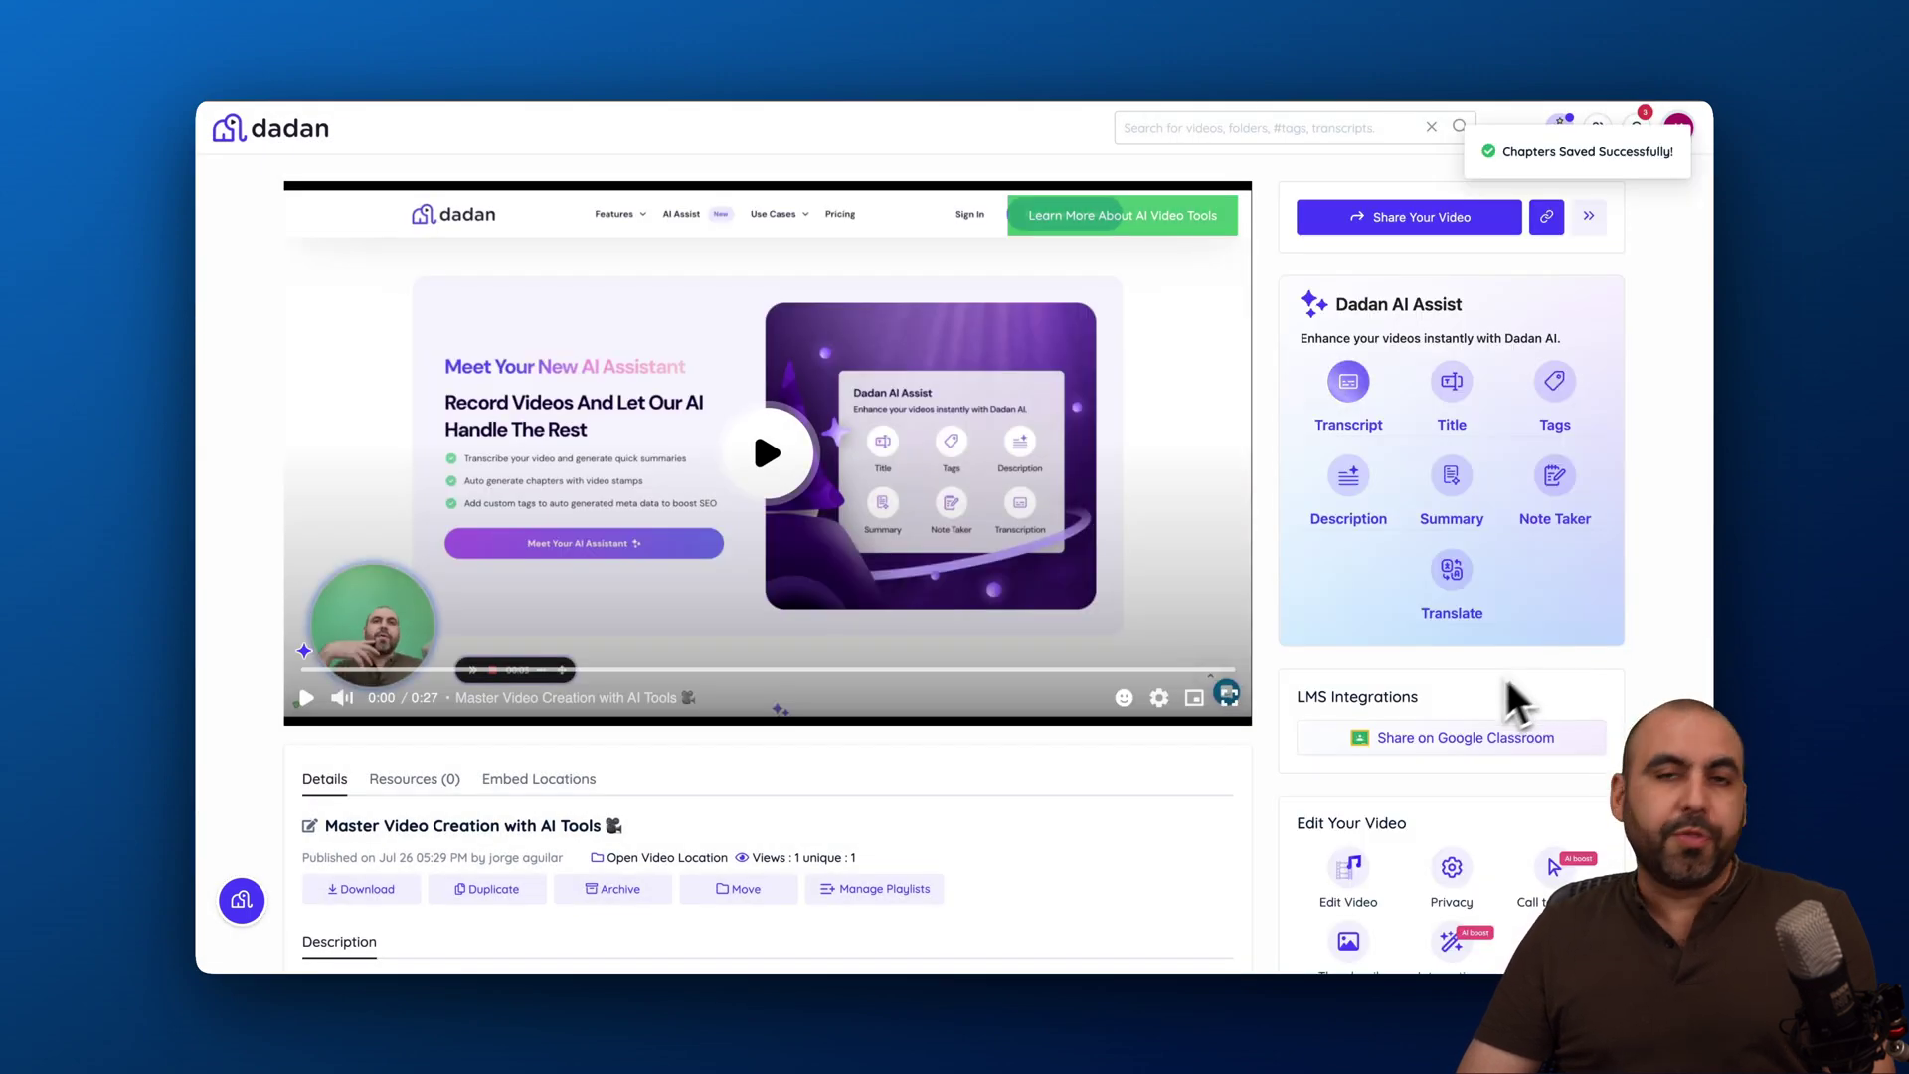
{"action": "scroll", "coordinate": [1507, 686], "scroll_direction": "down", "scroll_amount": 5}
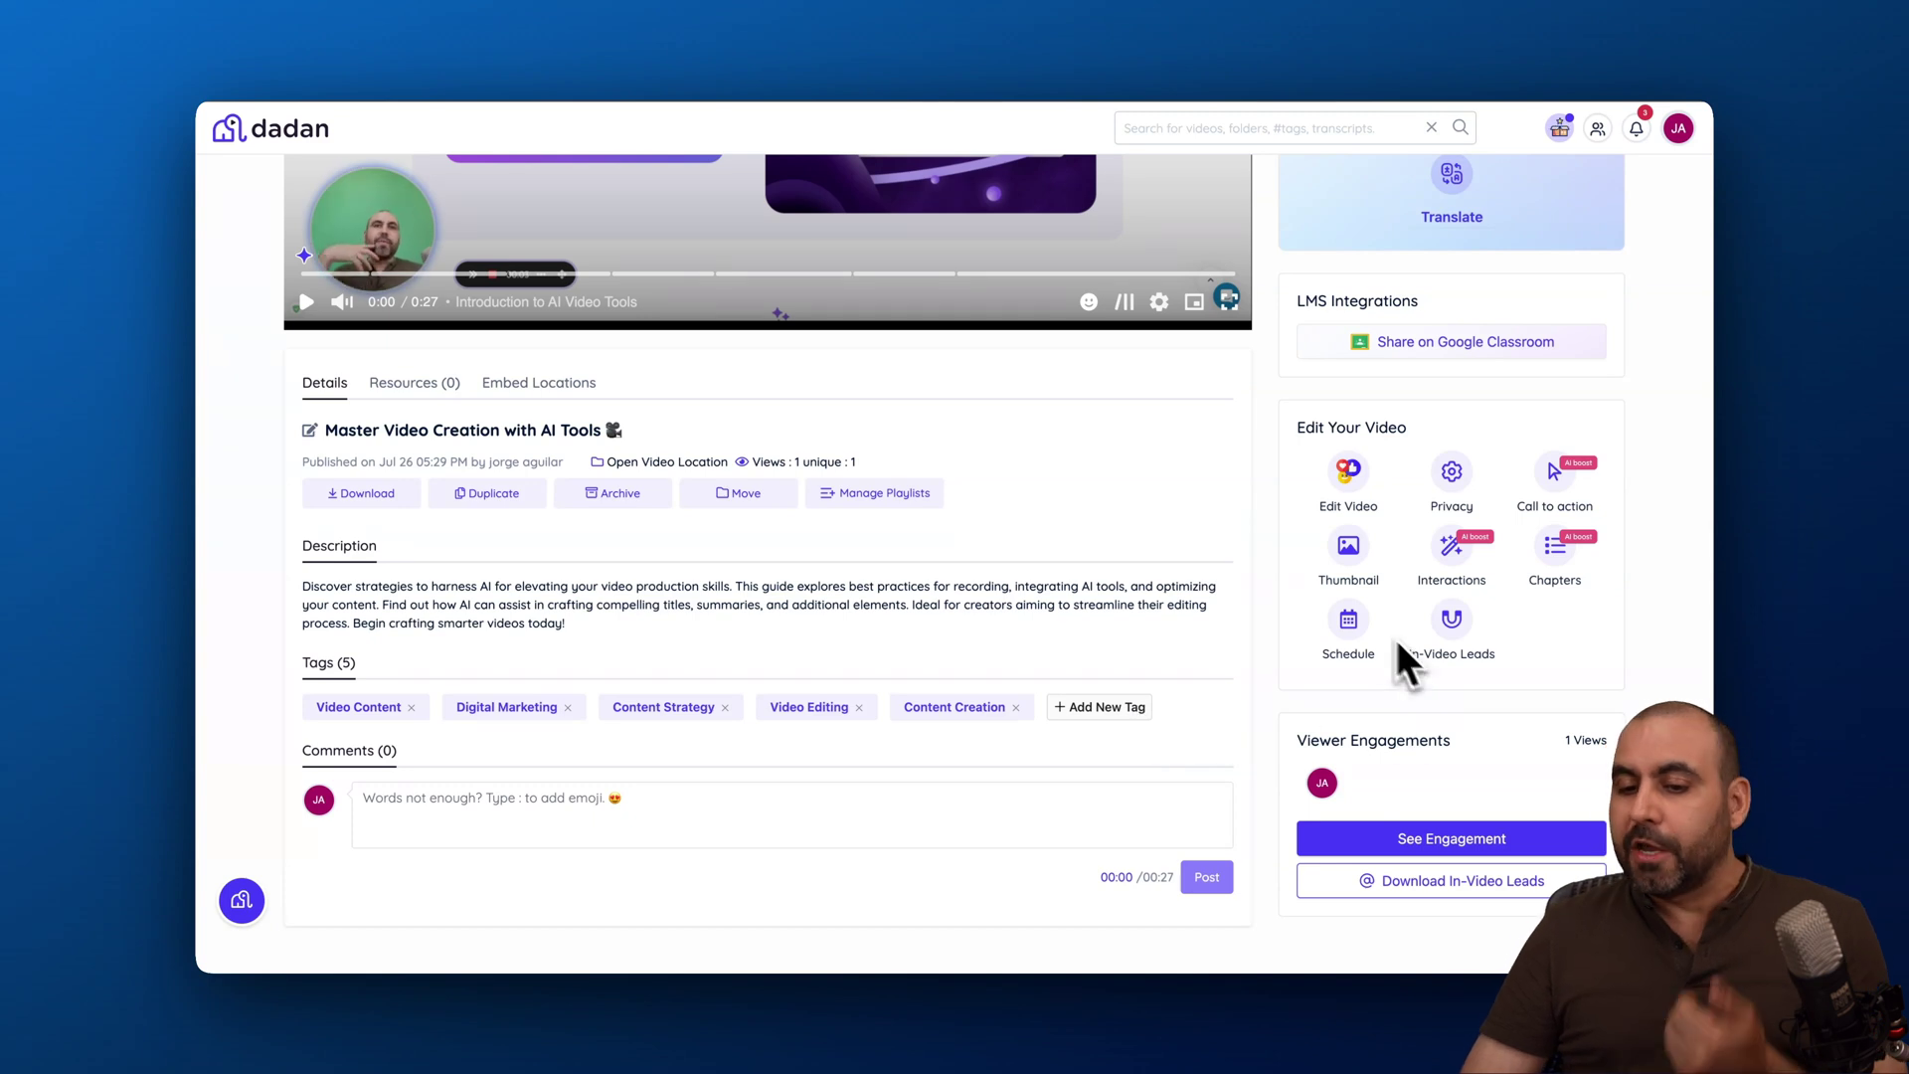
Set the In-Video Leads Enabled toggle to off and save the lead capture settings
{"action": "left_click", "coordinate": [1454, 624]}
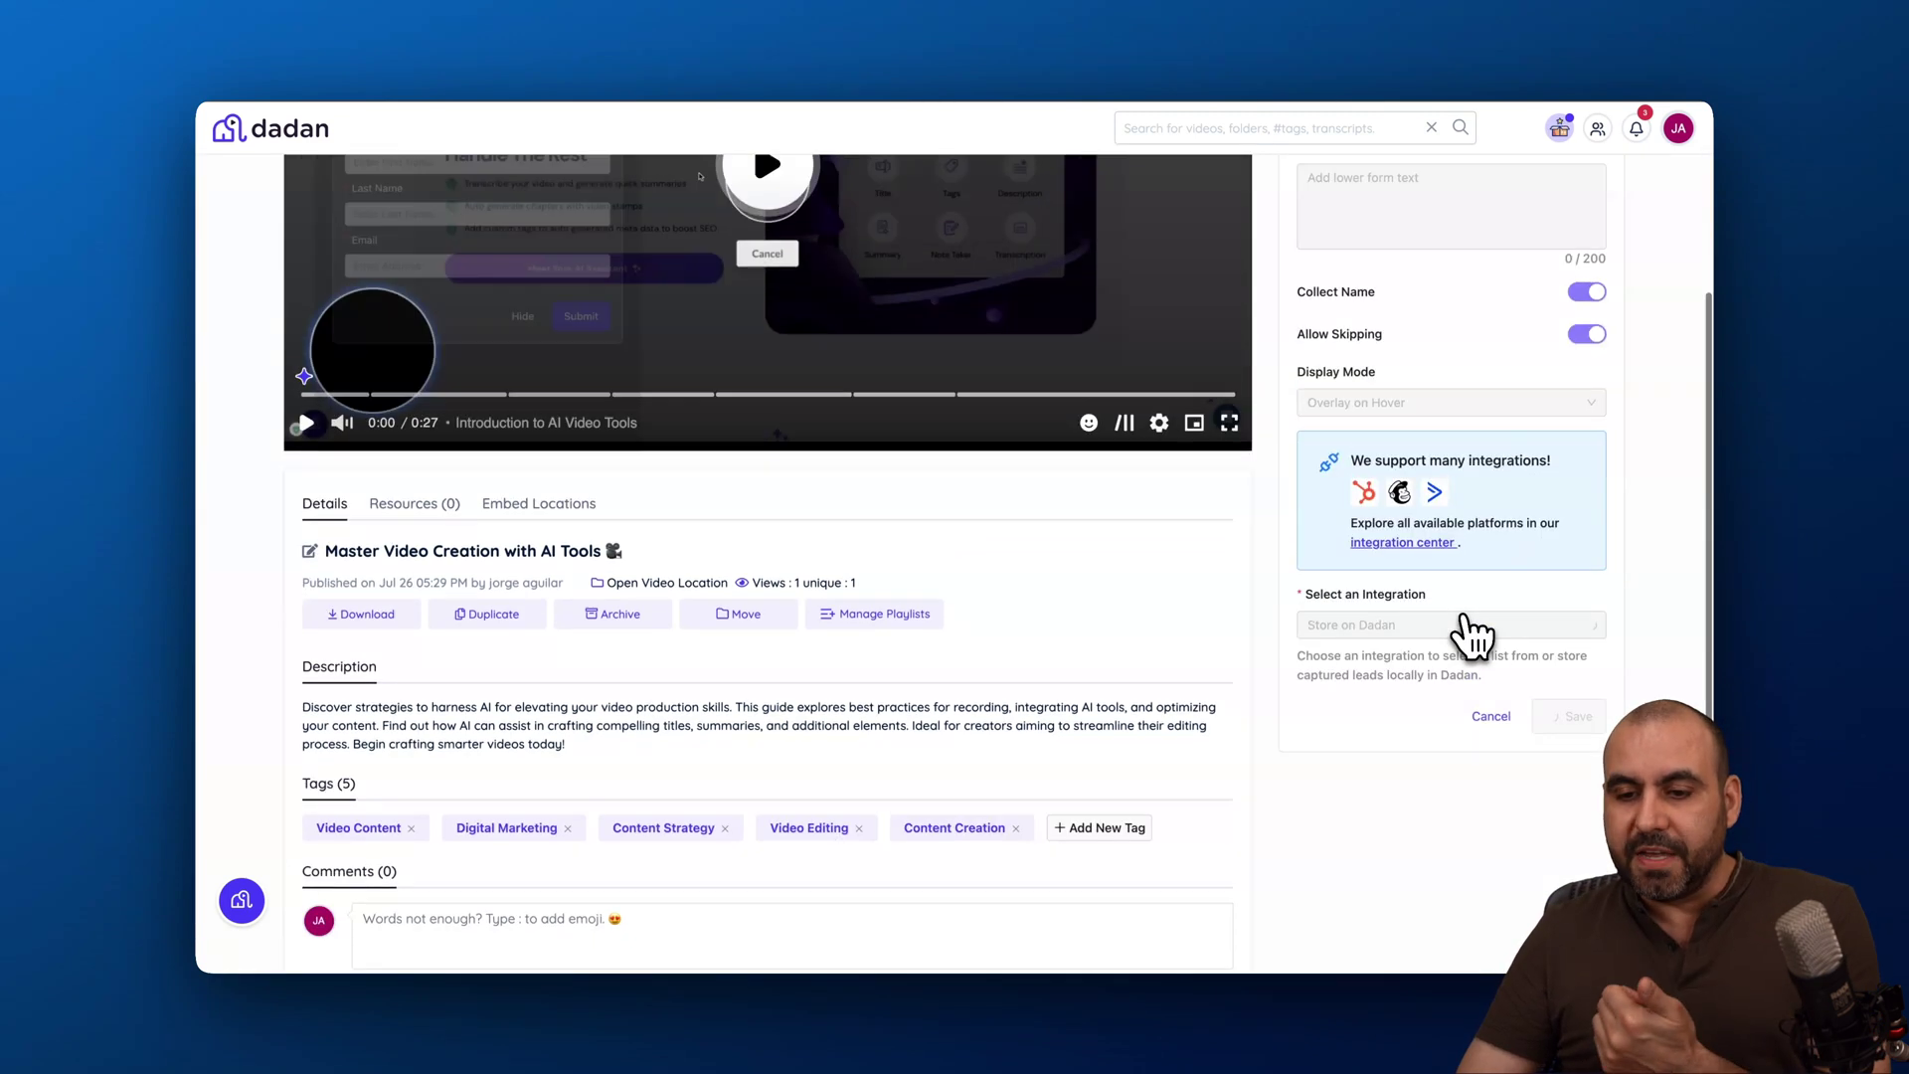
{"action": "scroll", "coordinate": [1470, 632], "scroll_direction": "up", "scroll_amount": 3}
{"action": "left_click", "coordinate": [1587, 247]}
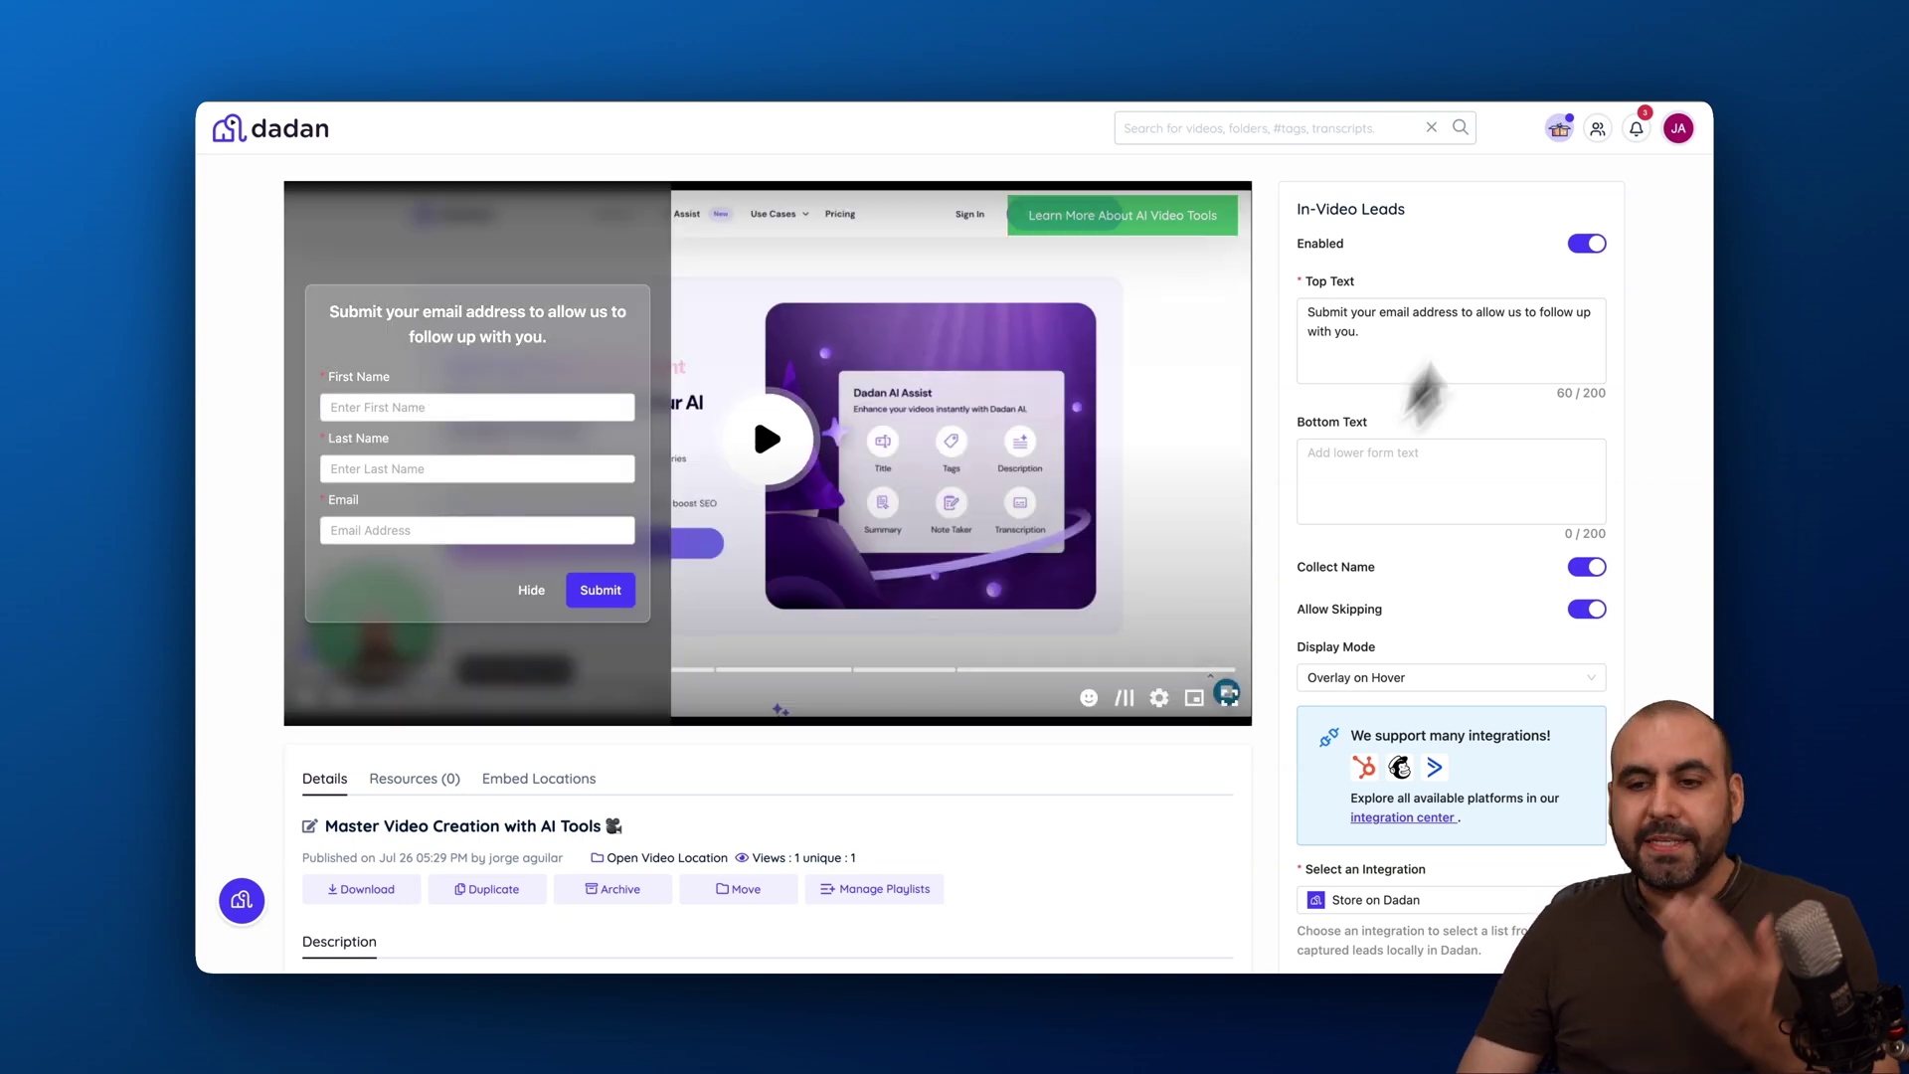
{"action": "left_click", "coordinate": [1586, 245]}
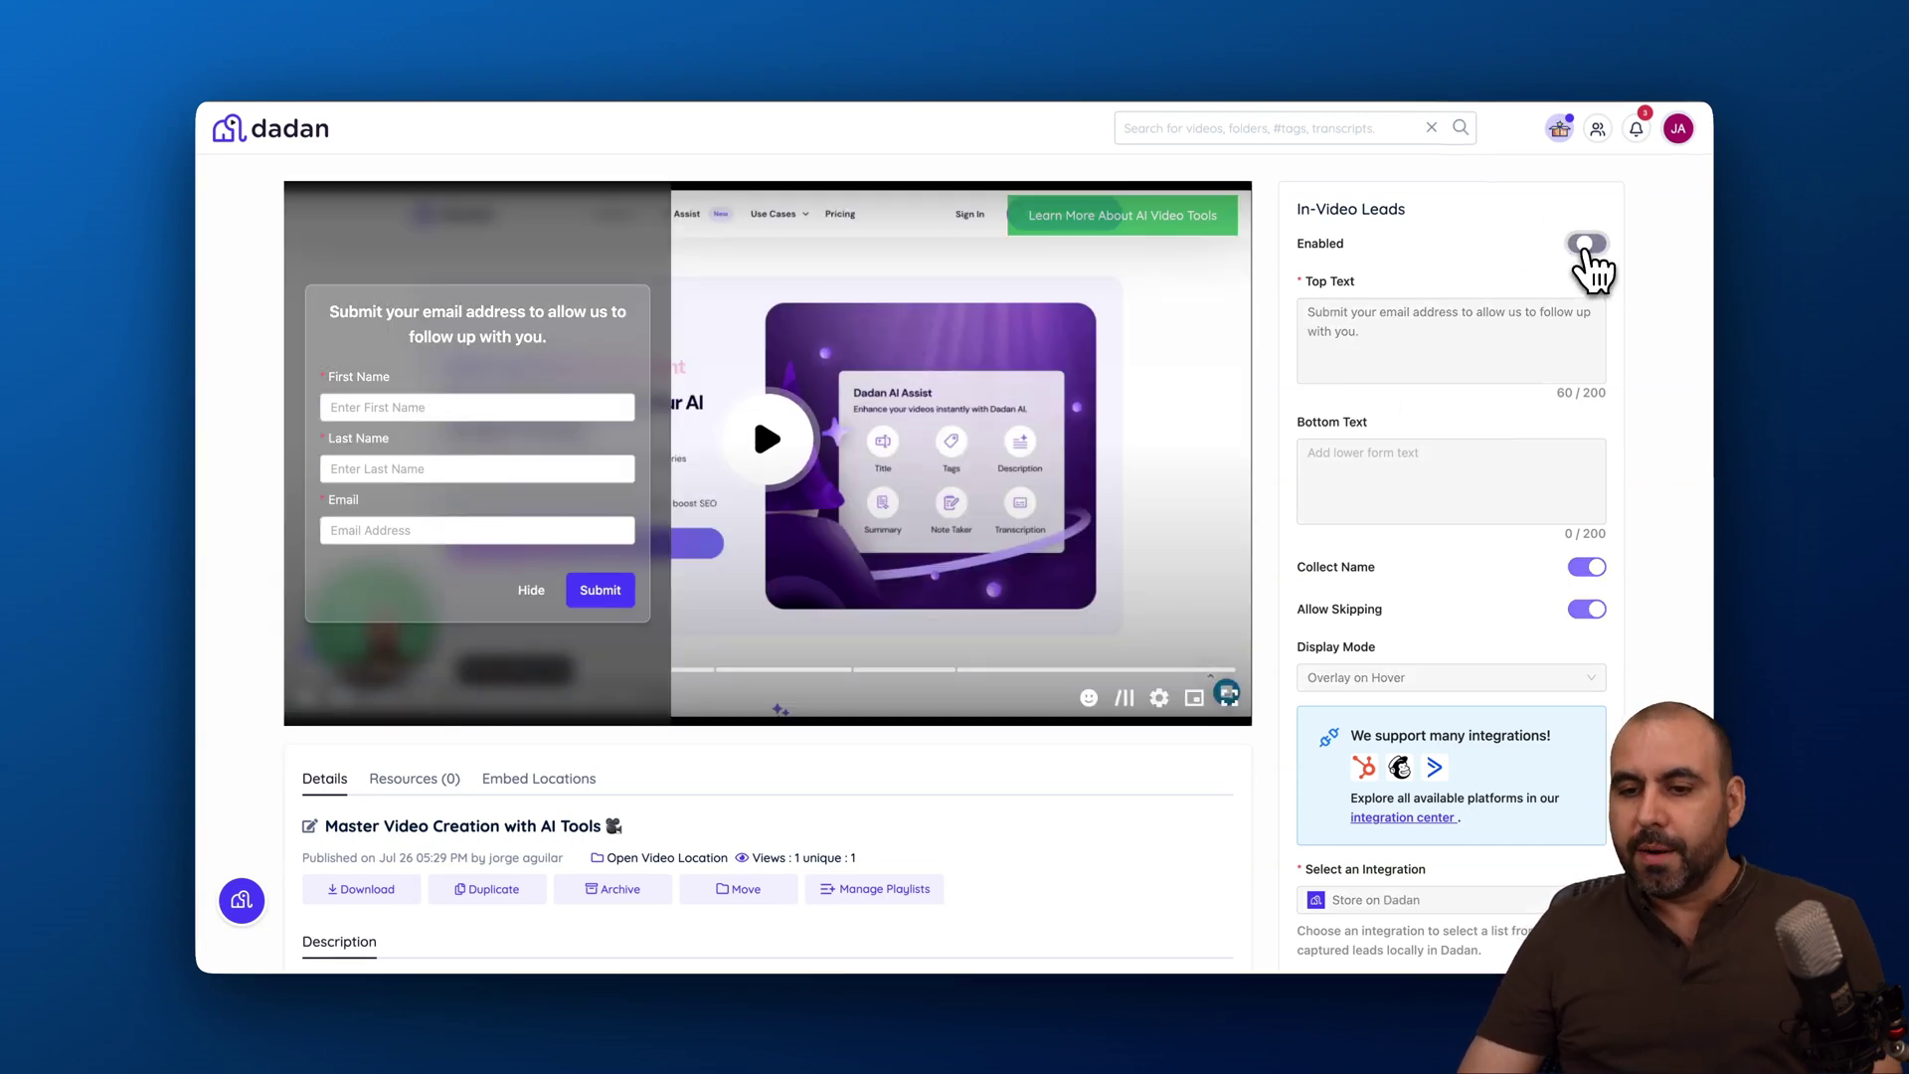
{"action": "scroll", "coordinate": [1334, 542], "scroll_direction": "down", "scroll_amount": 1}
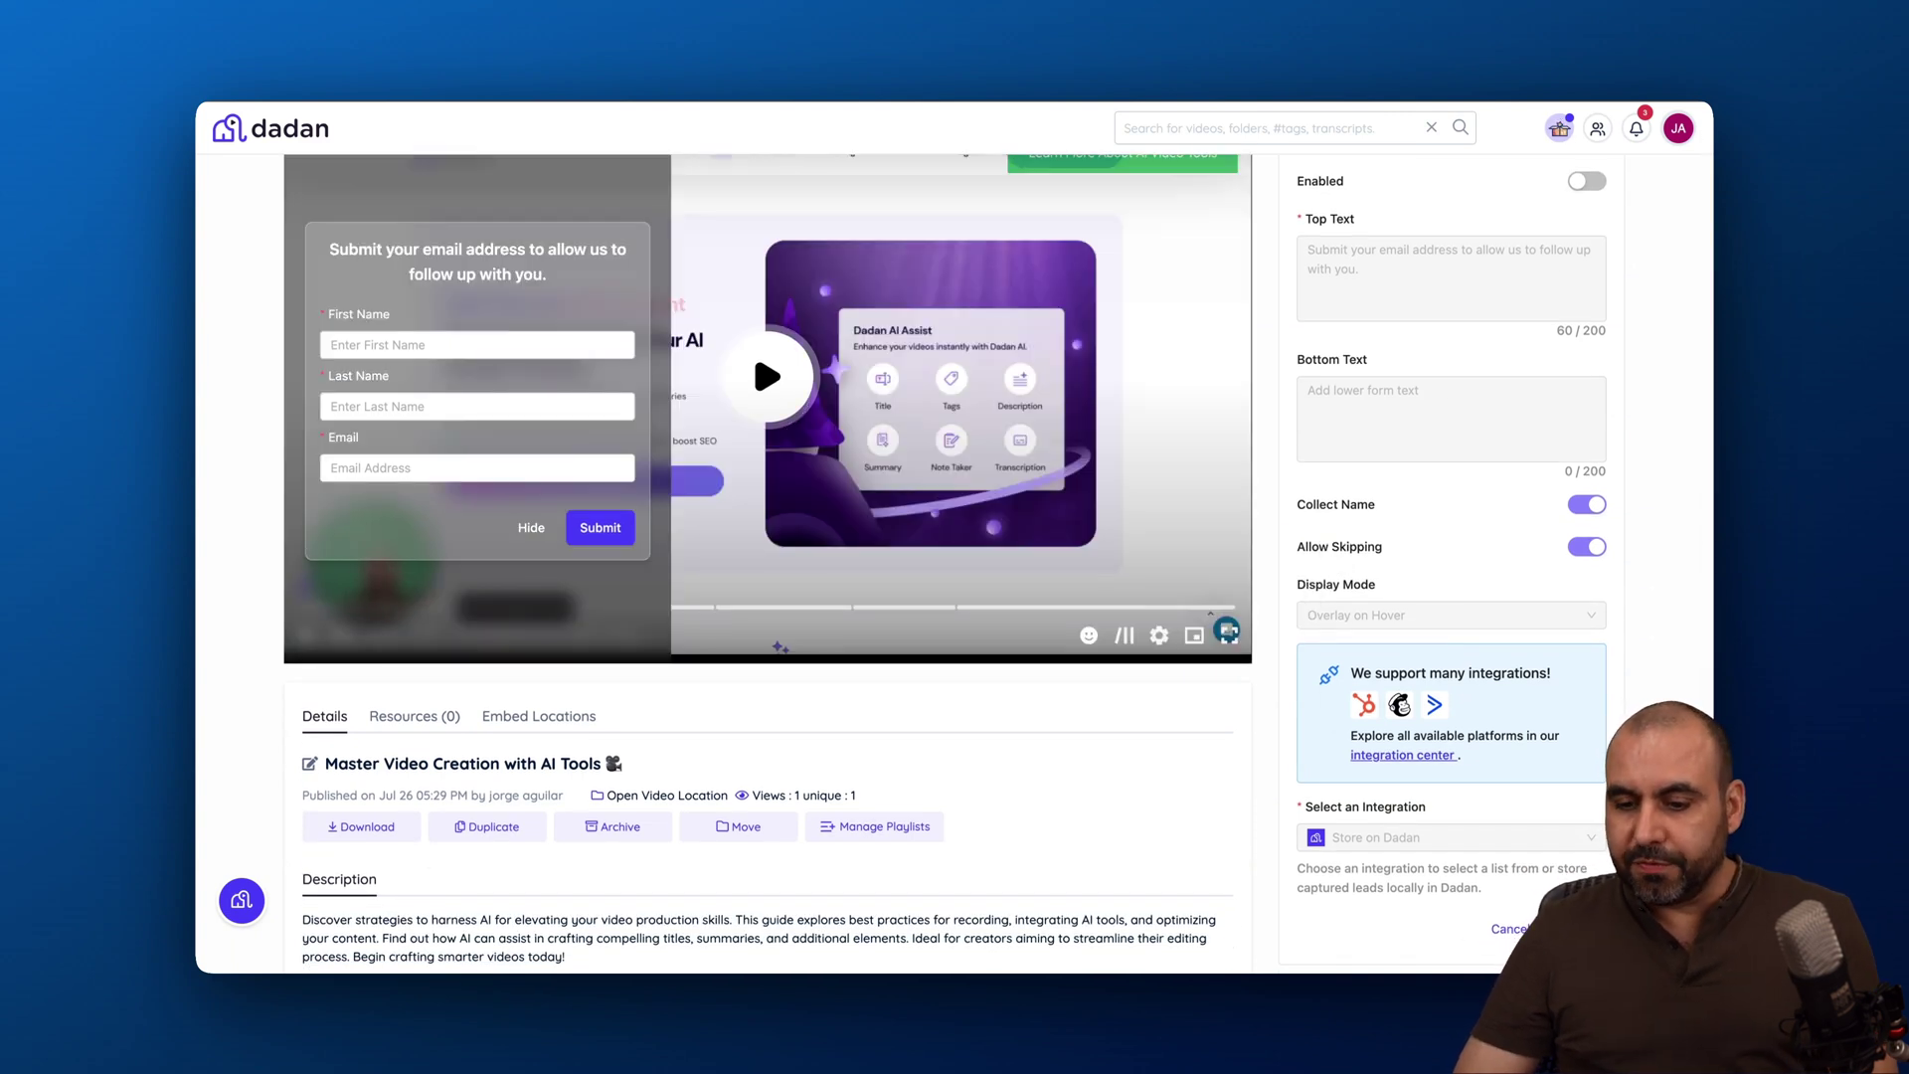
{"action": "left_click", "coordinate": [1517, 935]}
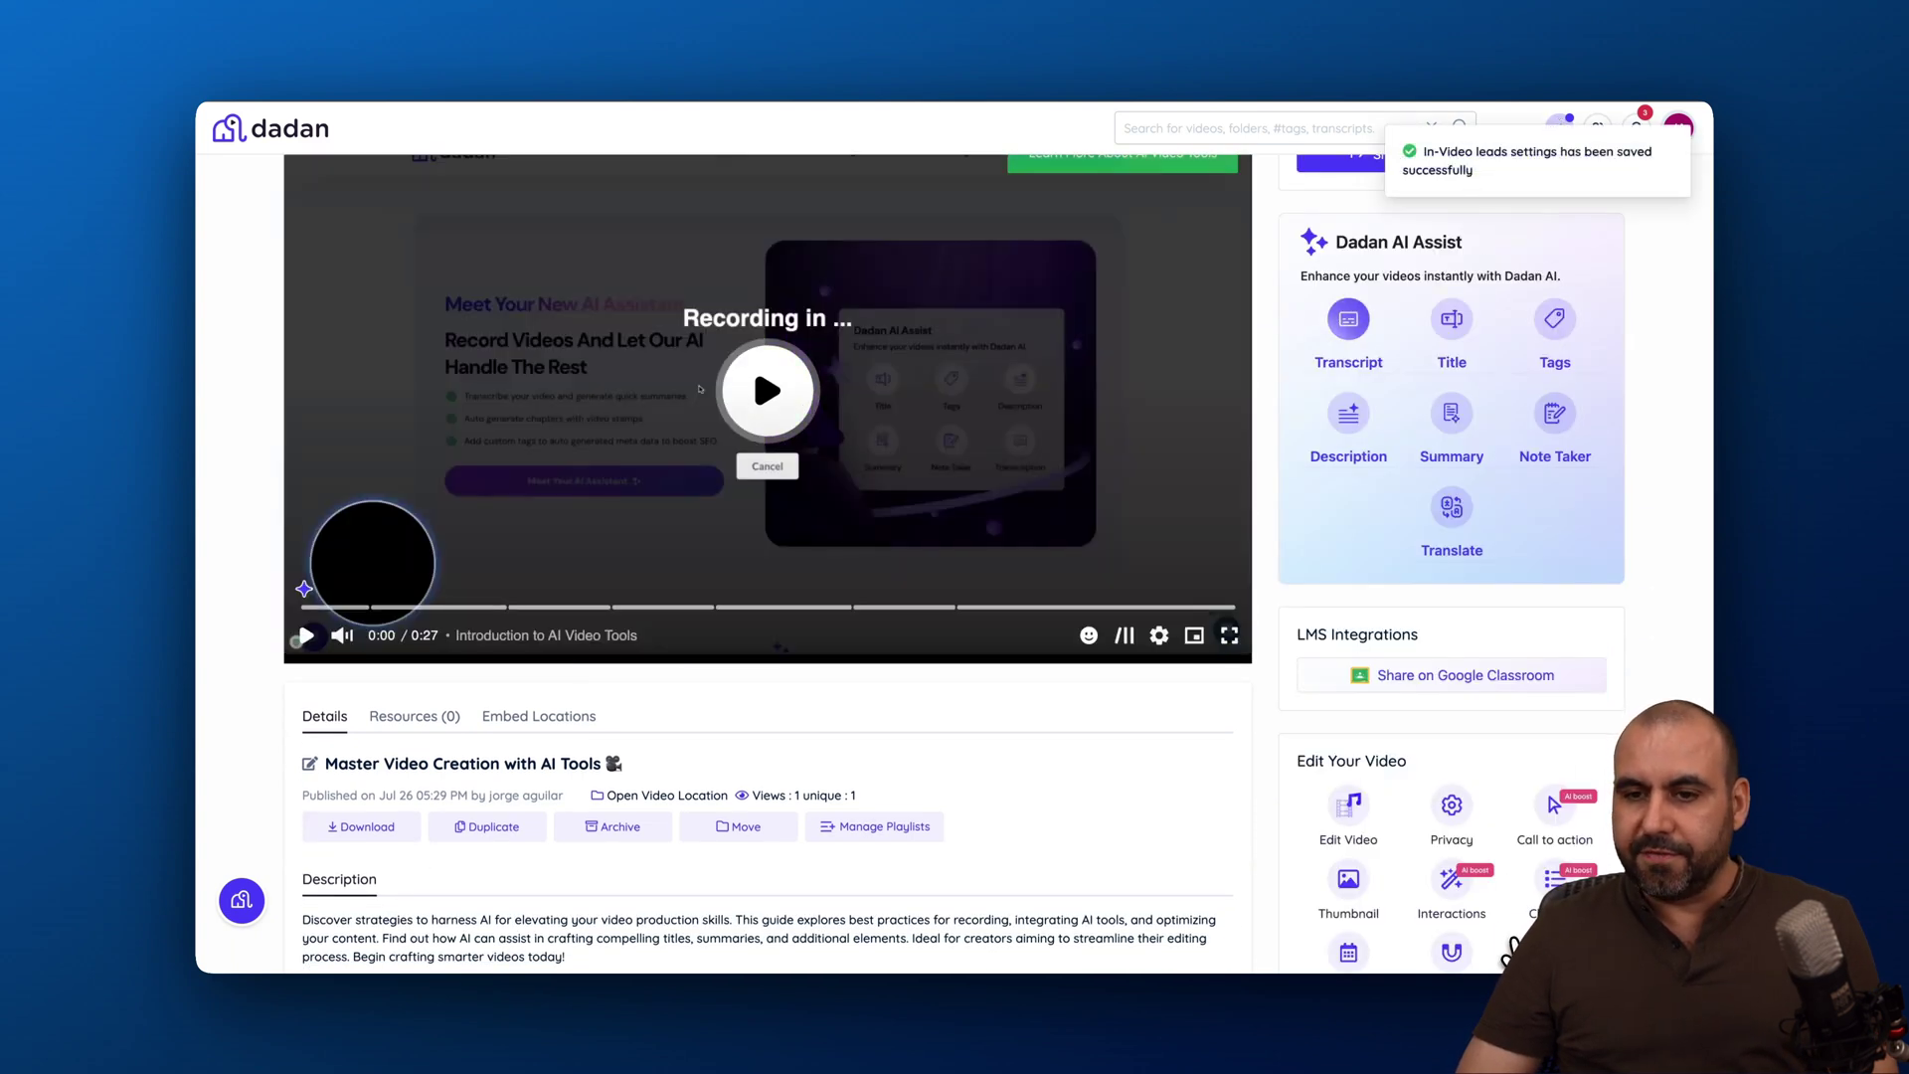
{"action": "scroll", "coordinate": [1542, 637], "scroll_direction": "down", "scroll_amount": 5}
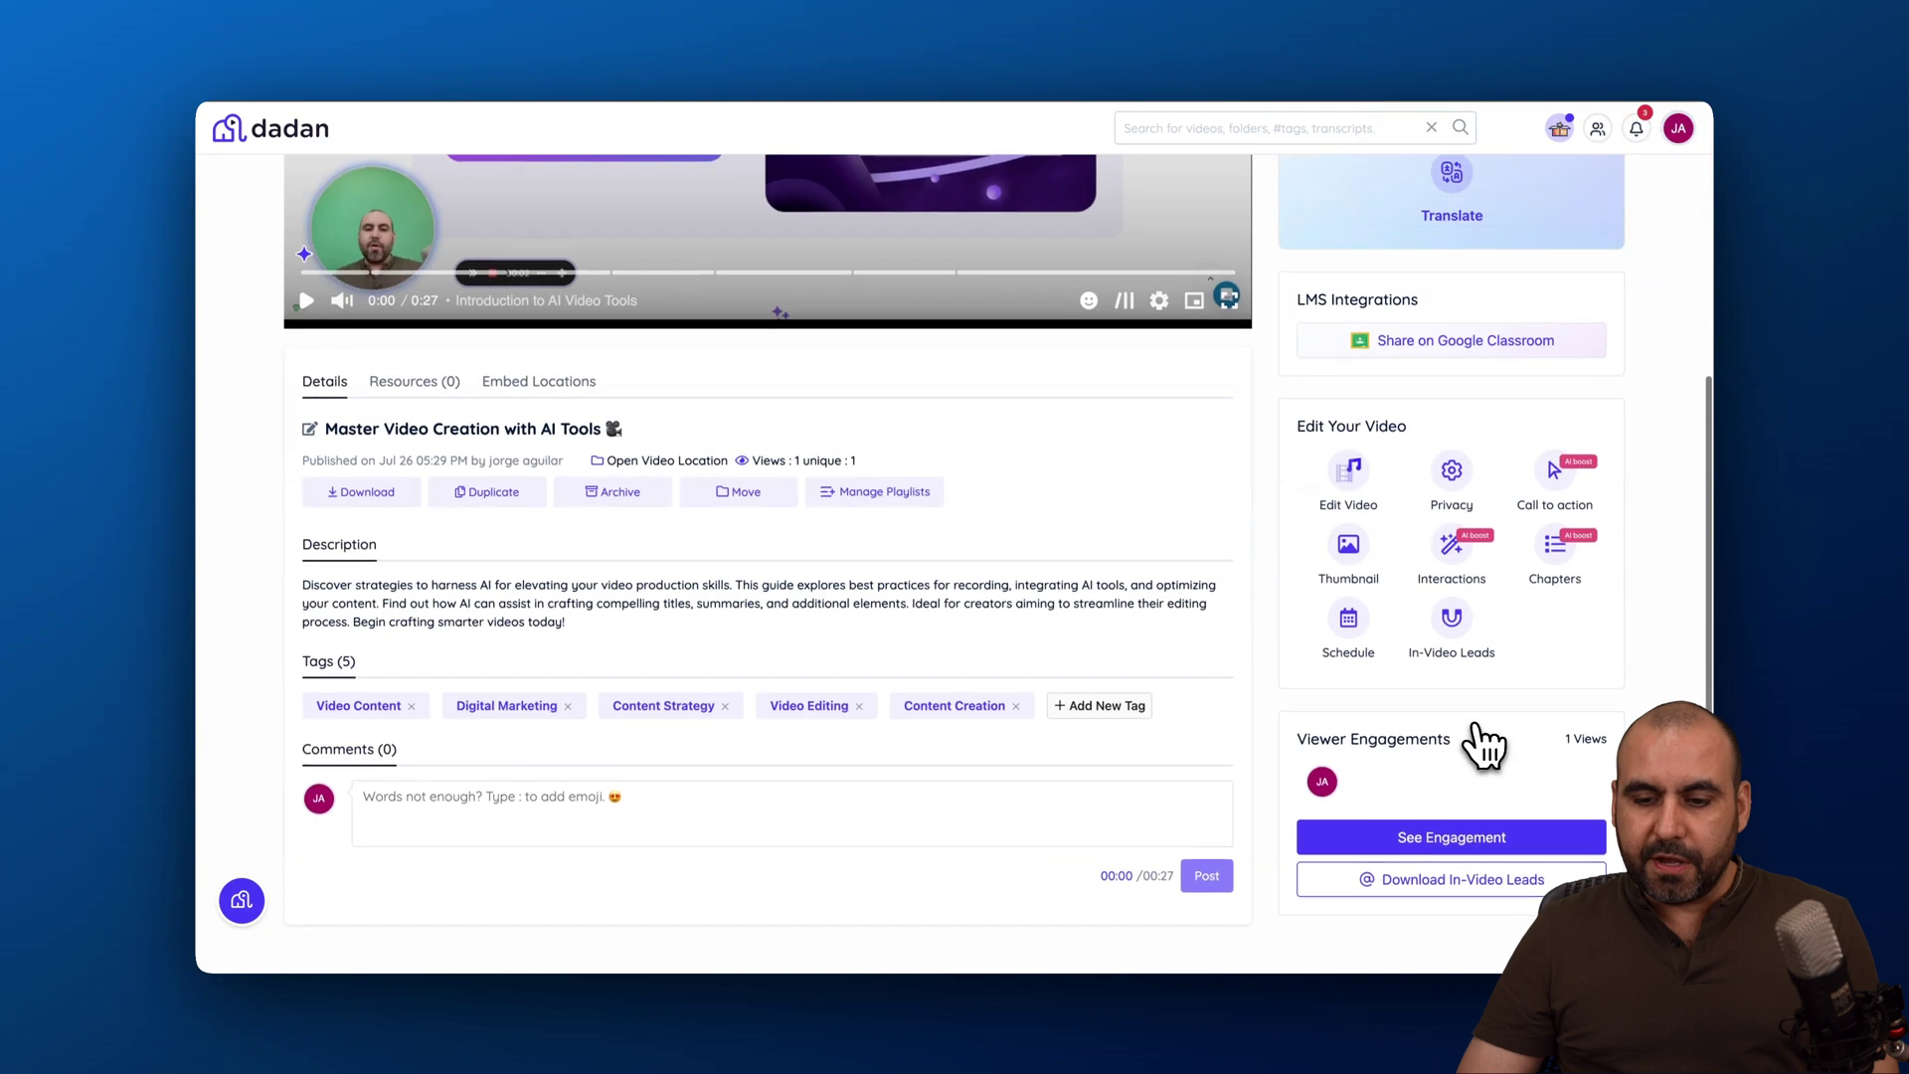
Open the video's copied share link in an Incognito window and continue past the viewer name prompt
{"action": "scroll", "coordinate": [1482, 744], "scroll_direction": "up", "scroll_amount": 5}
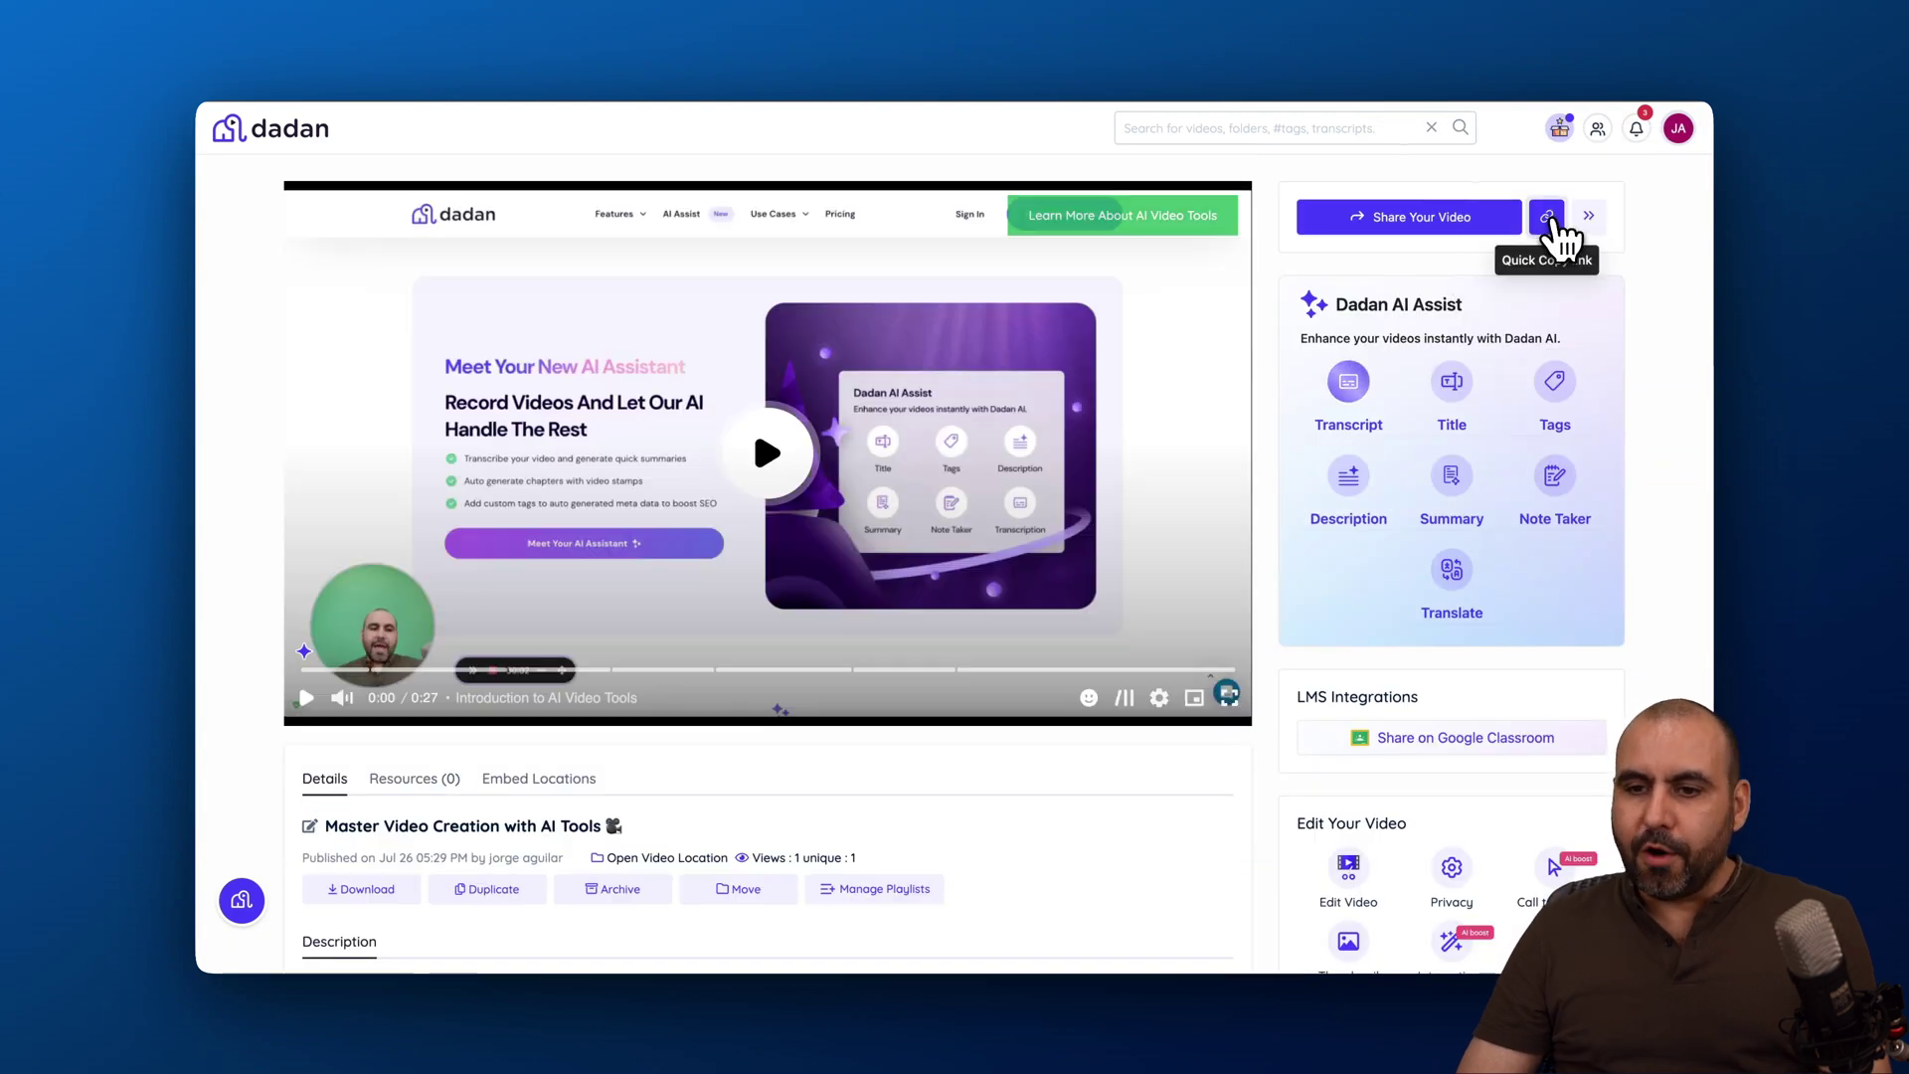
{"action": "left_click", "coordinate": [1552, 223]}
{"action": "key", "text": "super+shift+n"}
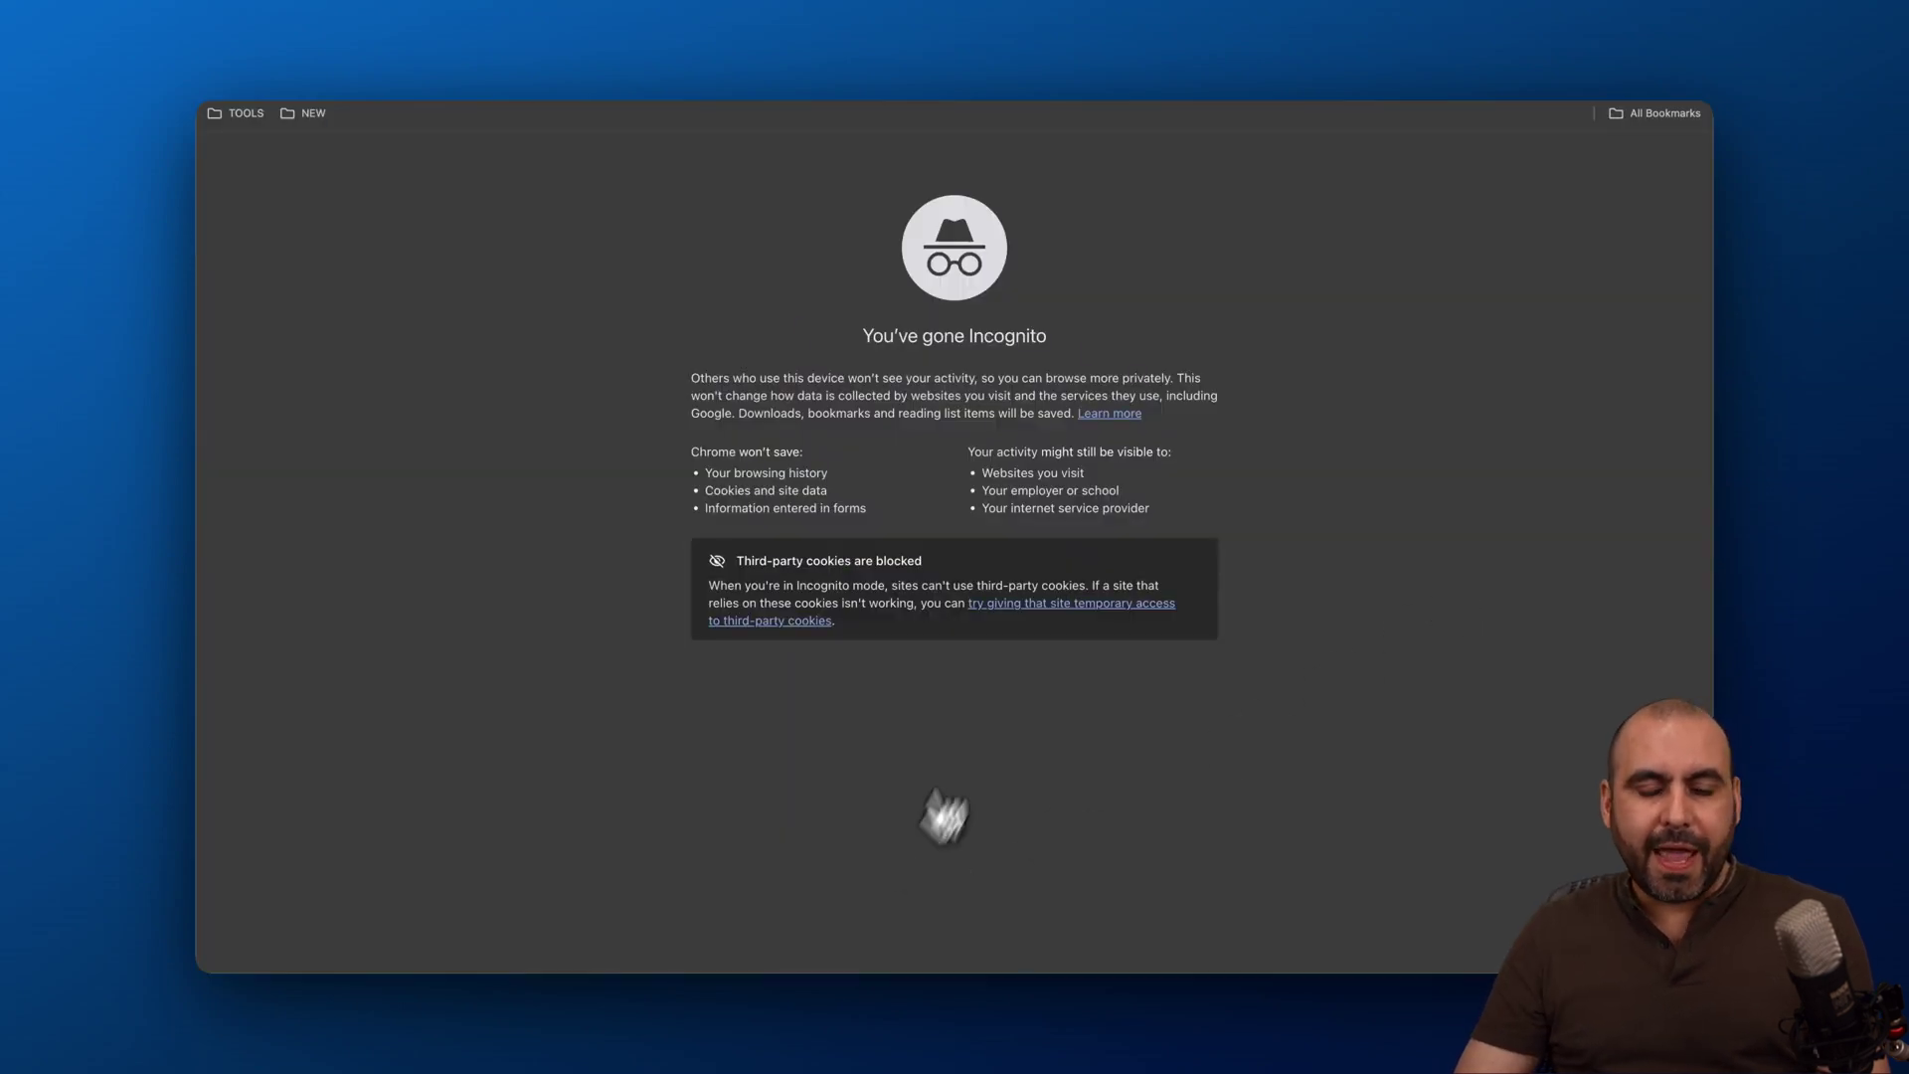
{"action": "key", "text": "super+v"}
{"action": "key", "text": "Return"}
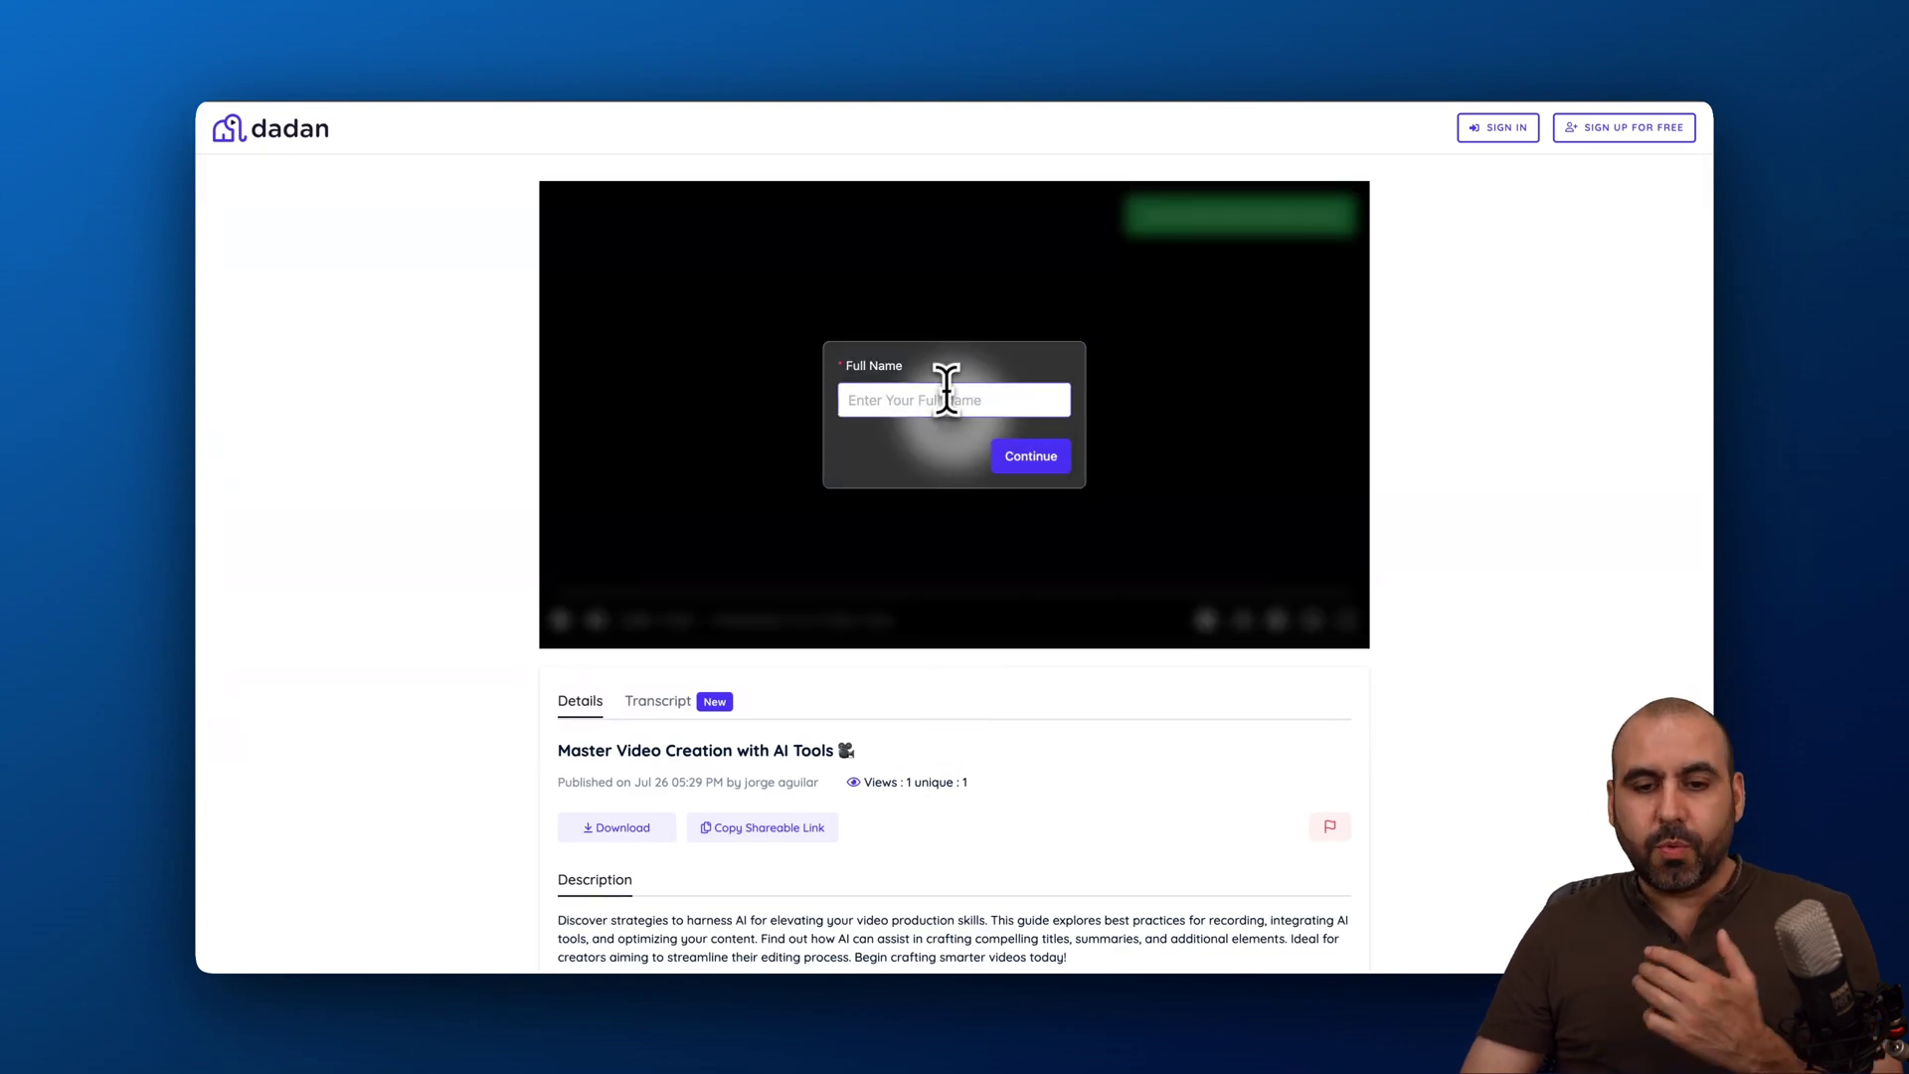
{"action": "left_click", "coordinate": [1025, 453]}
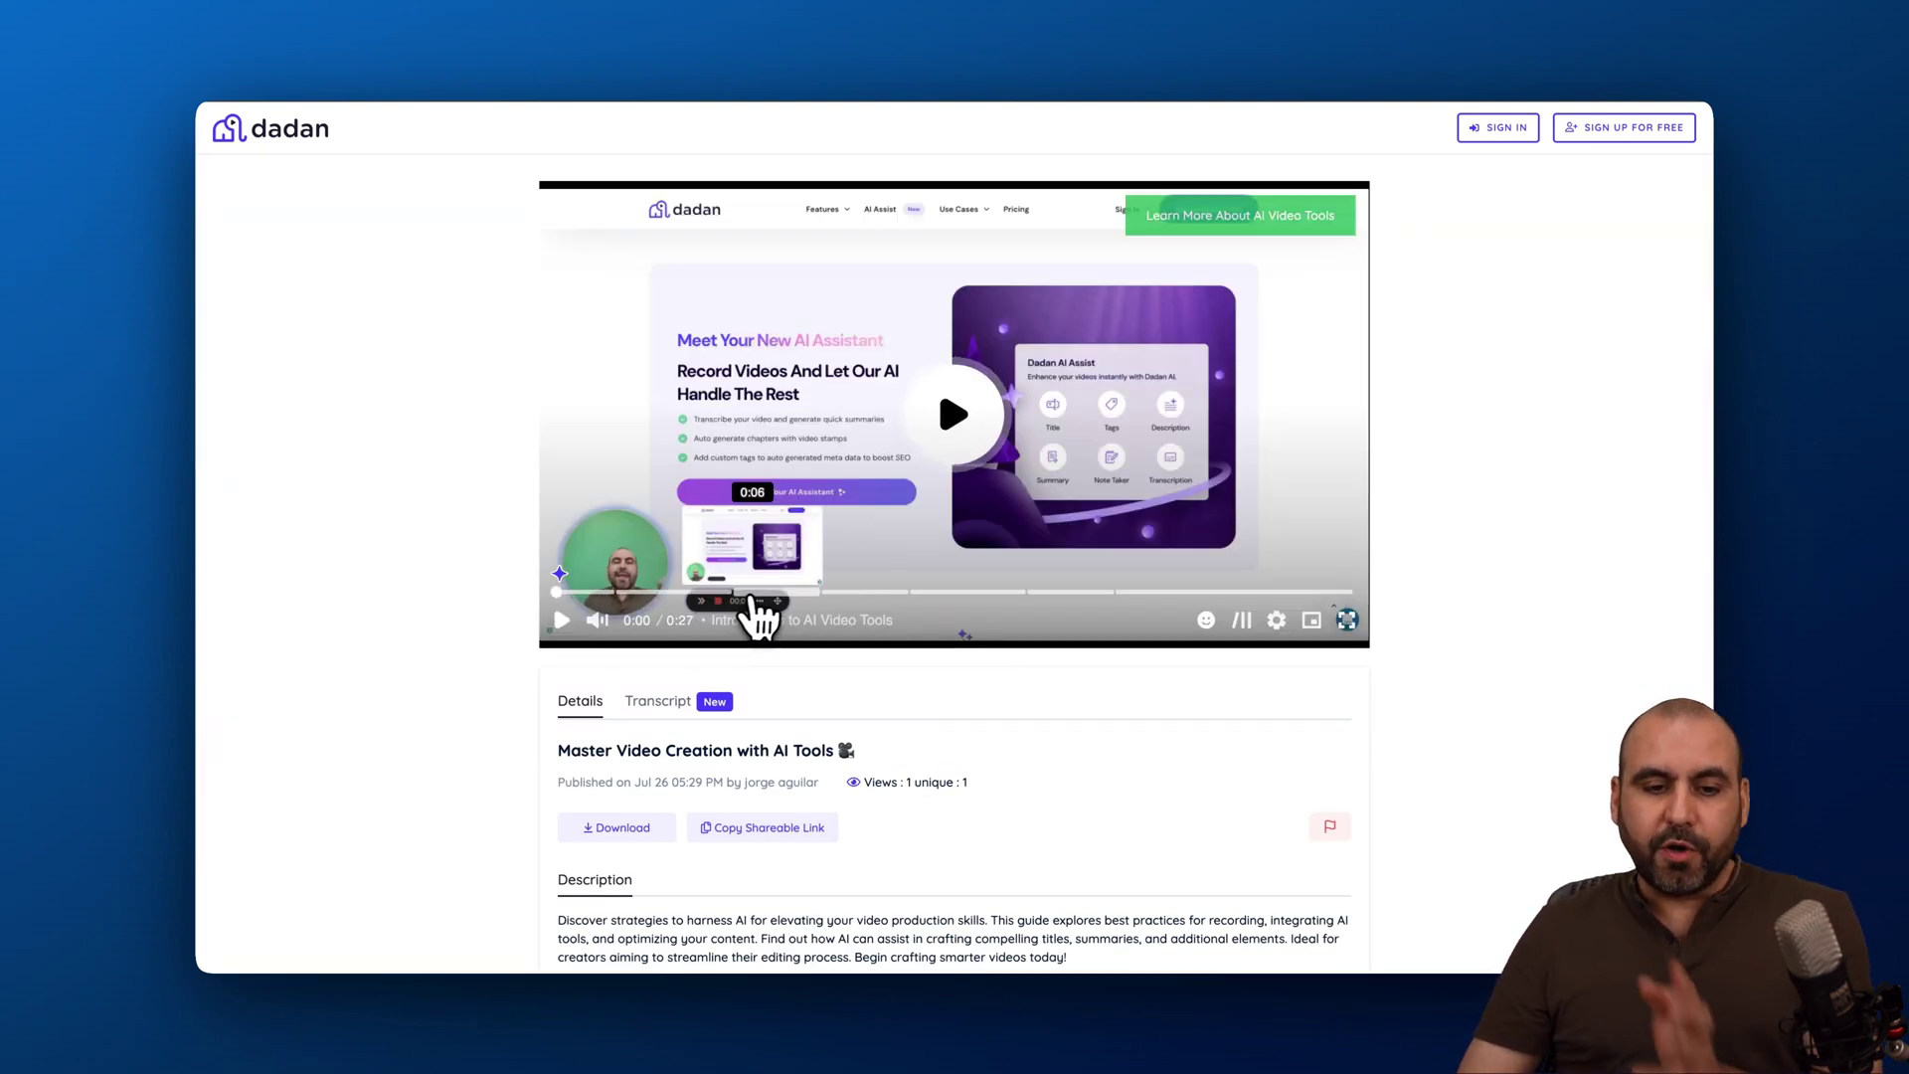
Play the shared video, check its Transcript, then return to Details and the comment box
{"action": "left_click", "coordinate": [596, 593]}
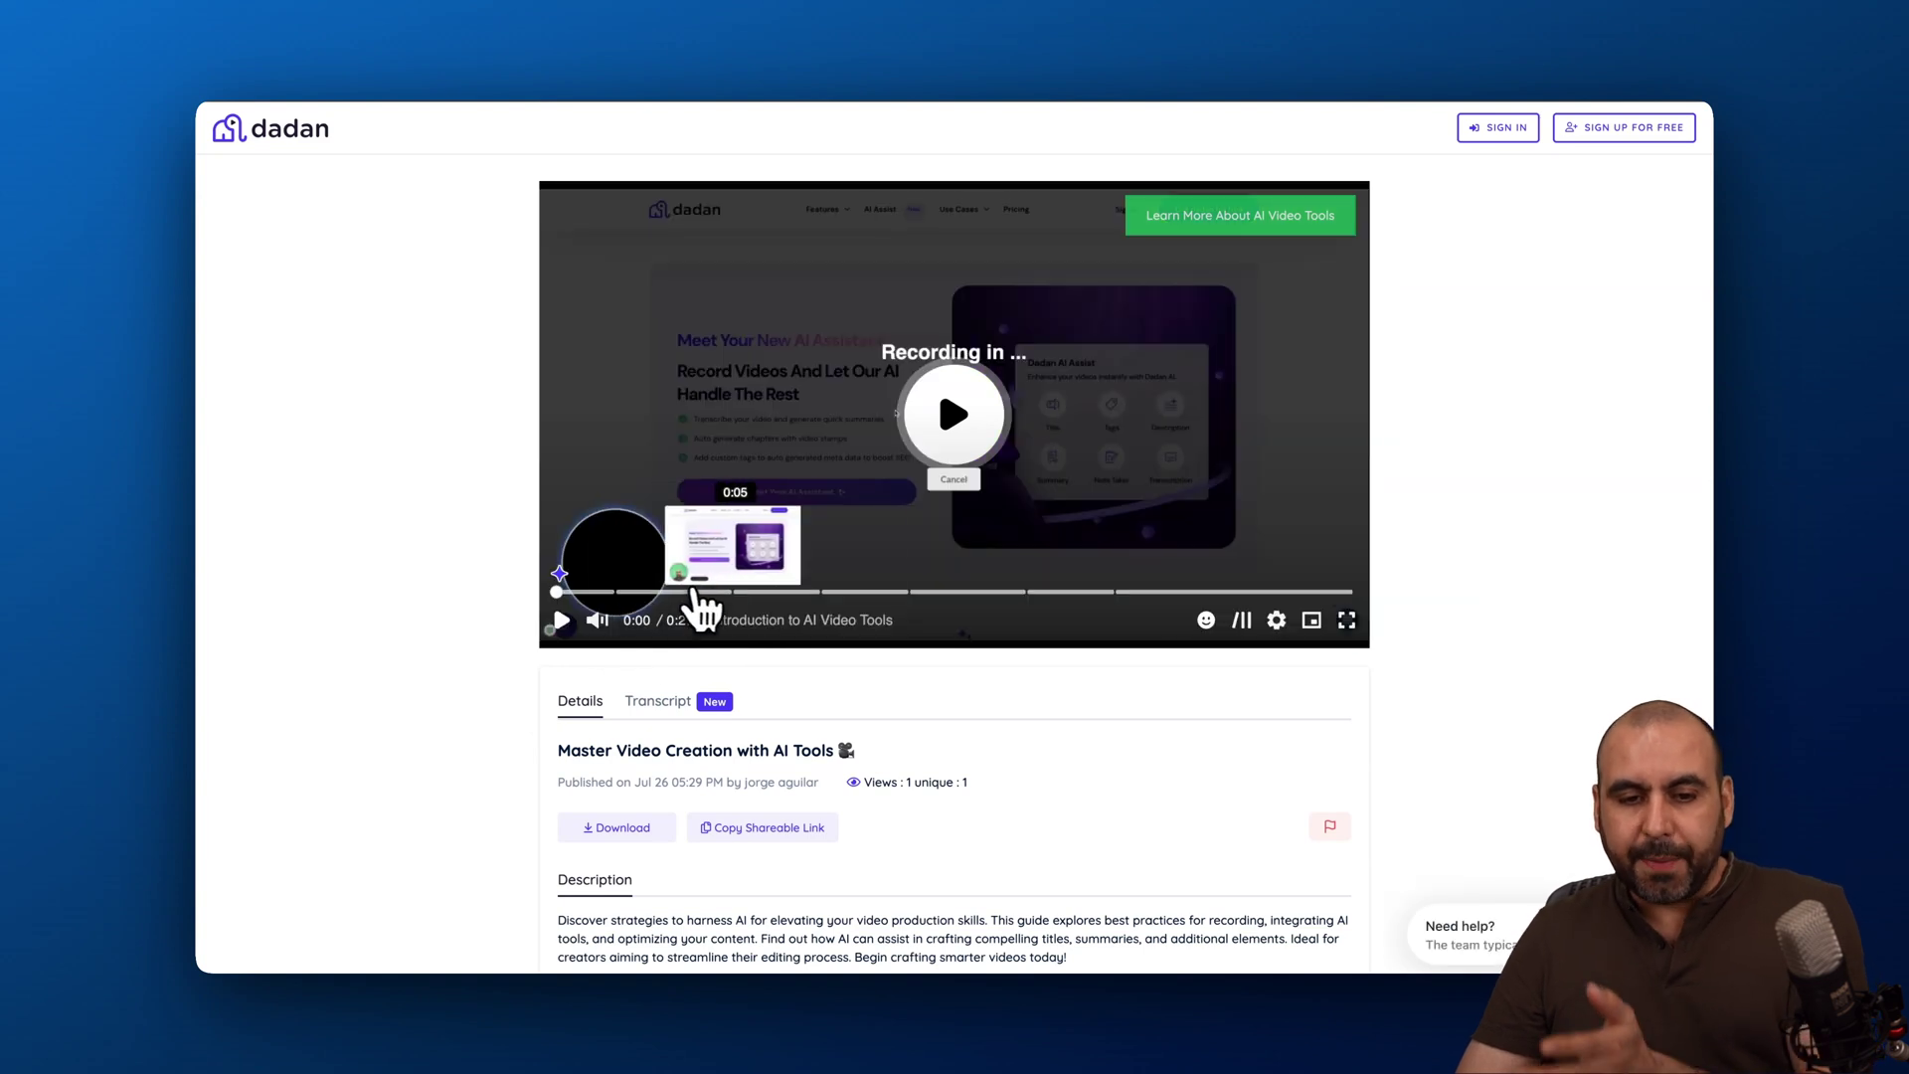
{"action": "scroll", "coordinate": [875, 606], "scroll_direction": "down", "scroll_amount": 2}
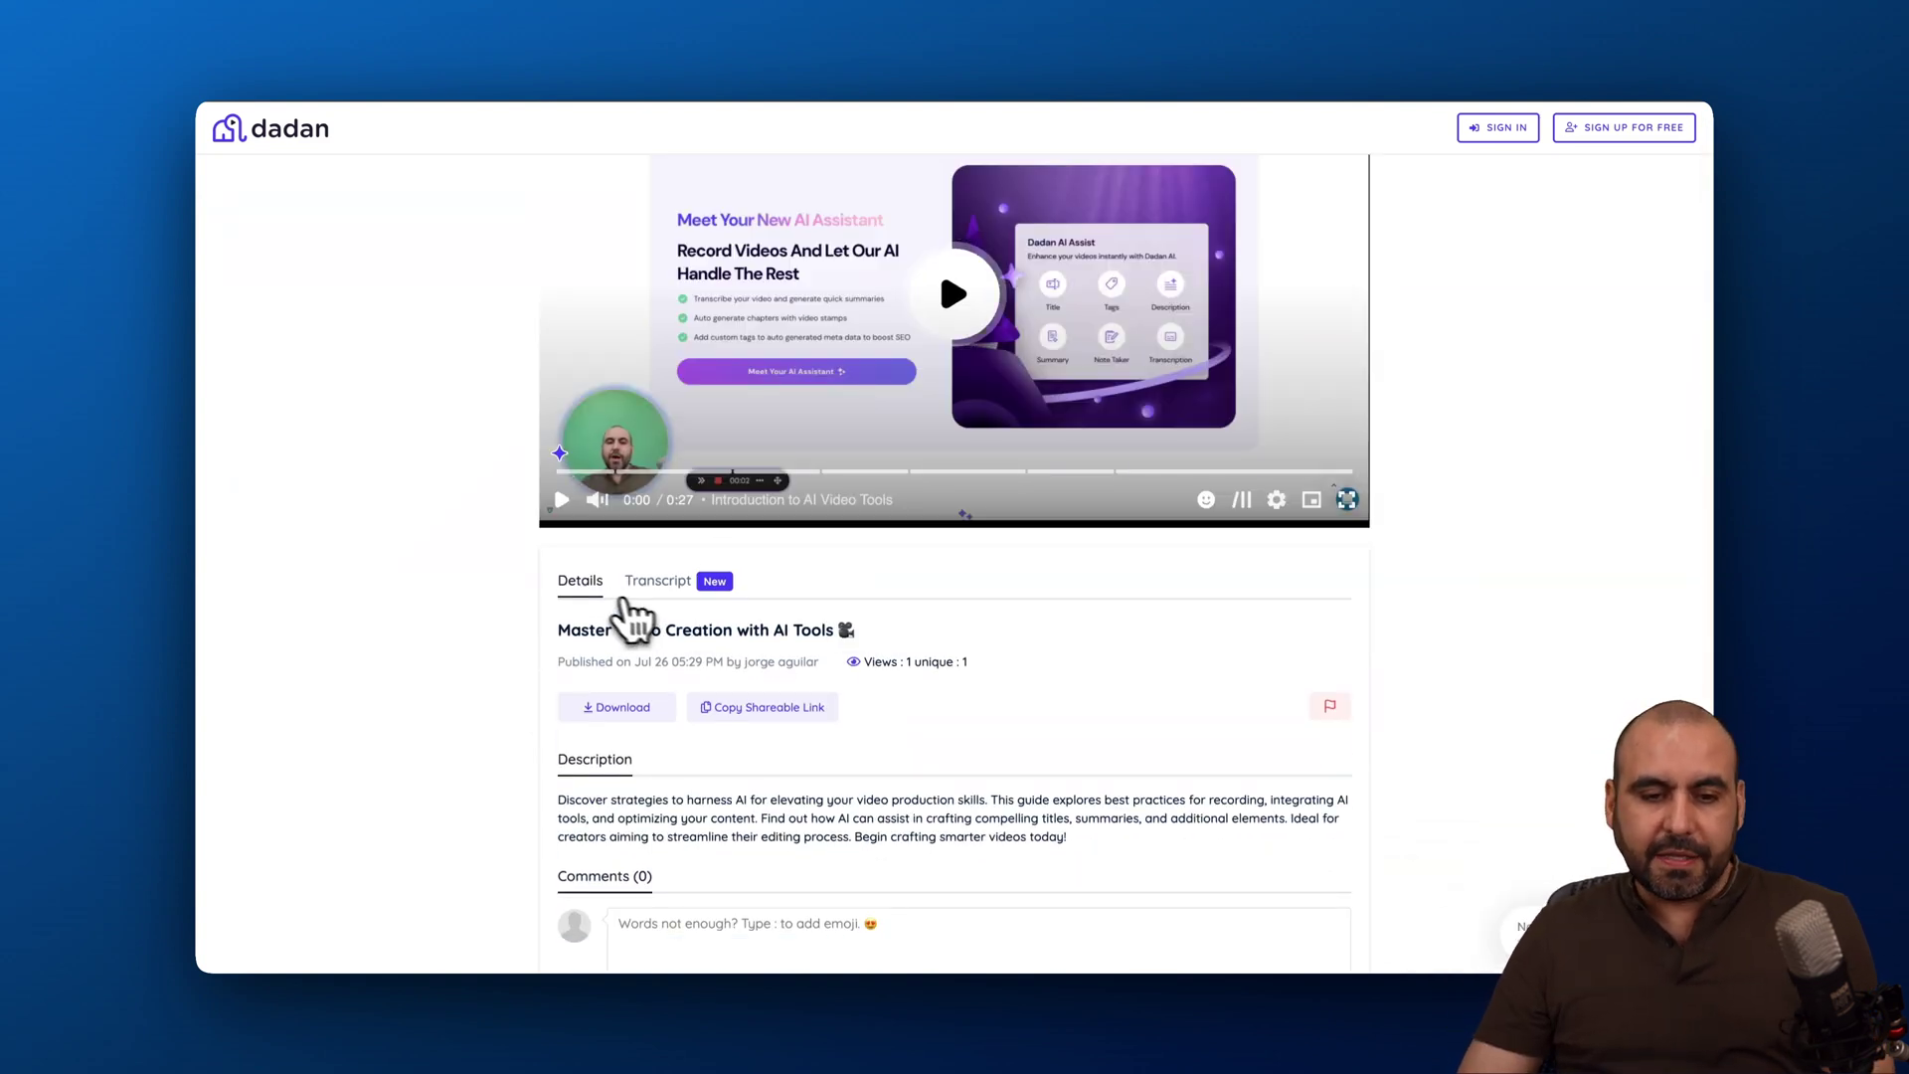
{"action": "left_click", "coordinate": [661, 582]}
{"action": "scroll", "coordinate": [839, 708], "scroll_direction": "down", "scroll_amount": 2}
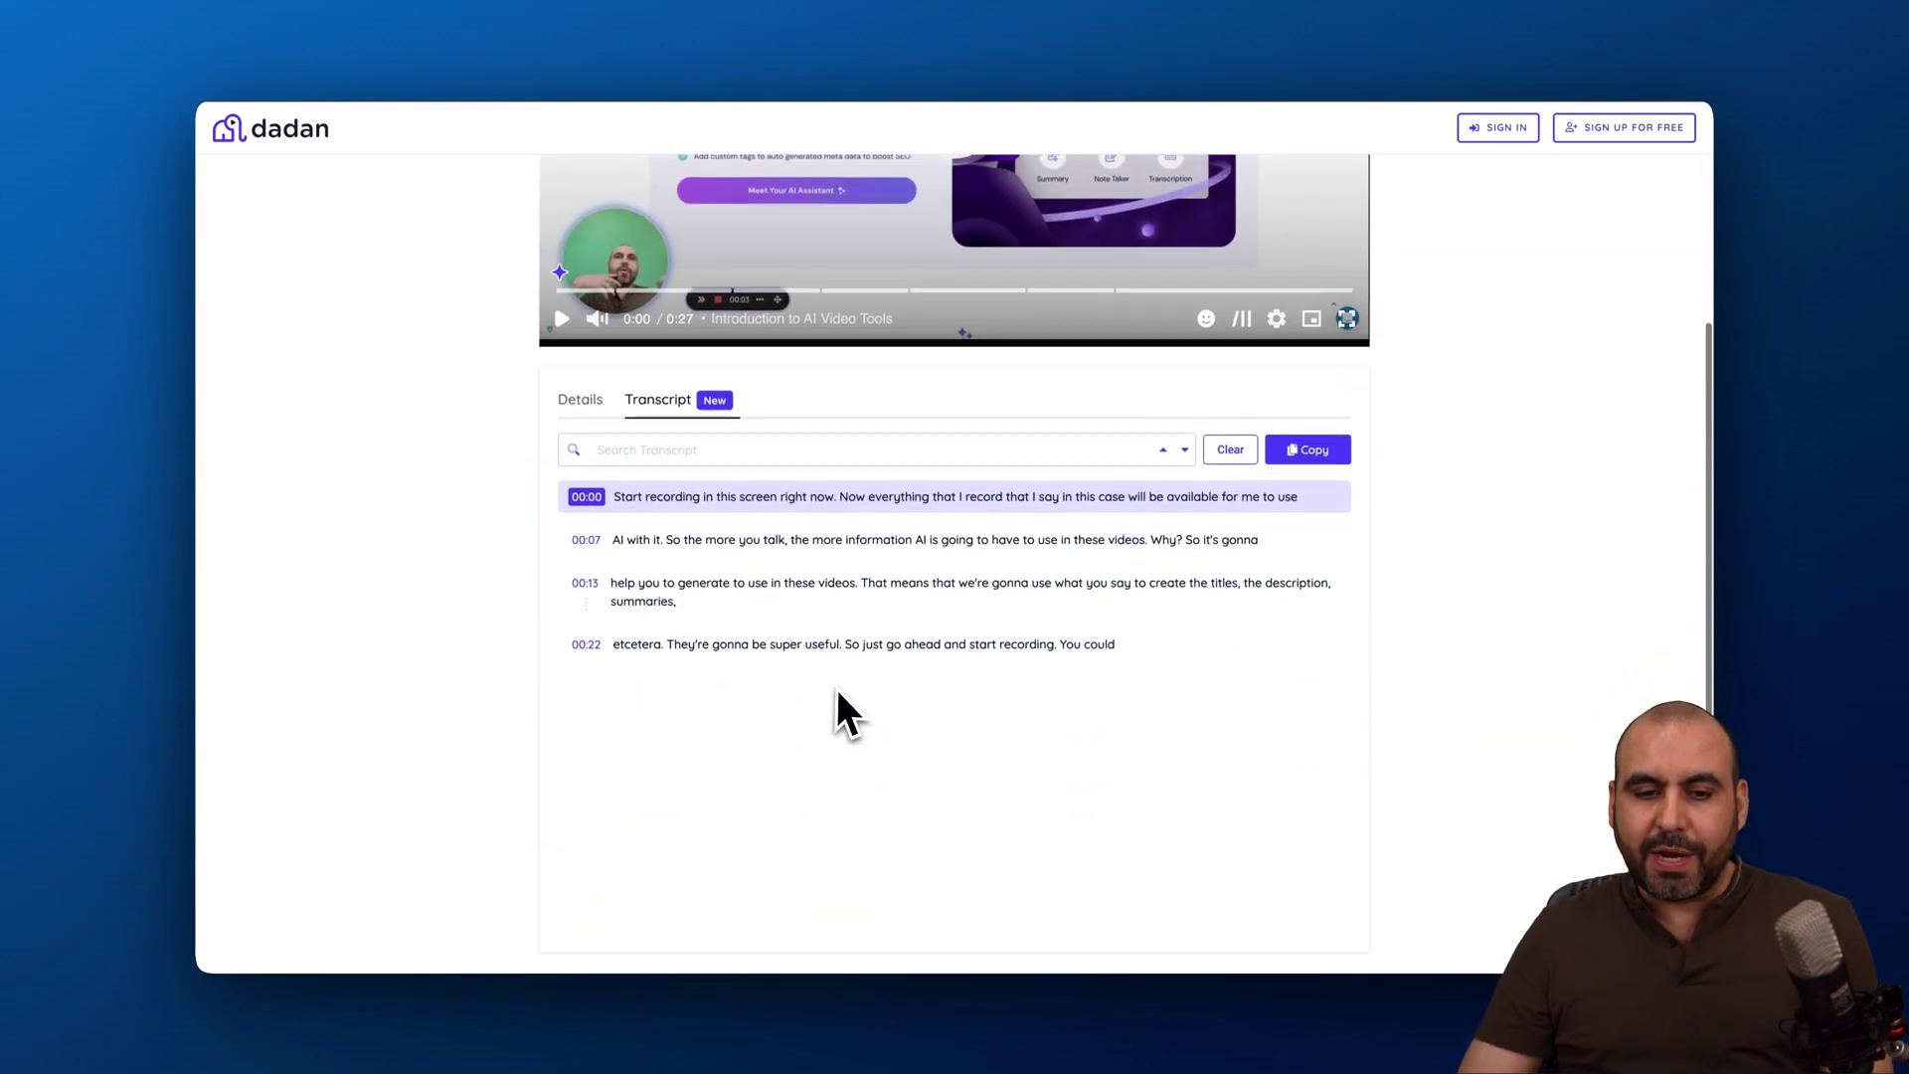
{"action": "left_click", "coordinate": [588, 400]}
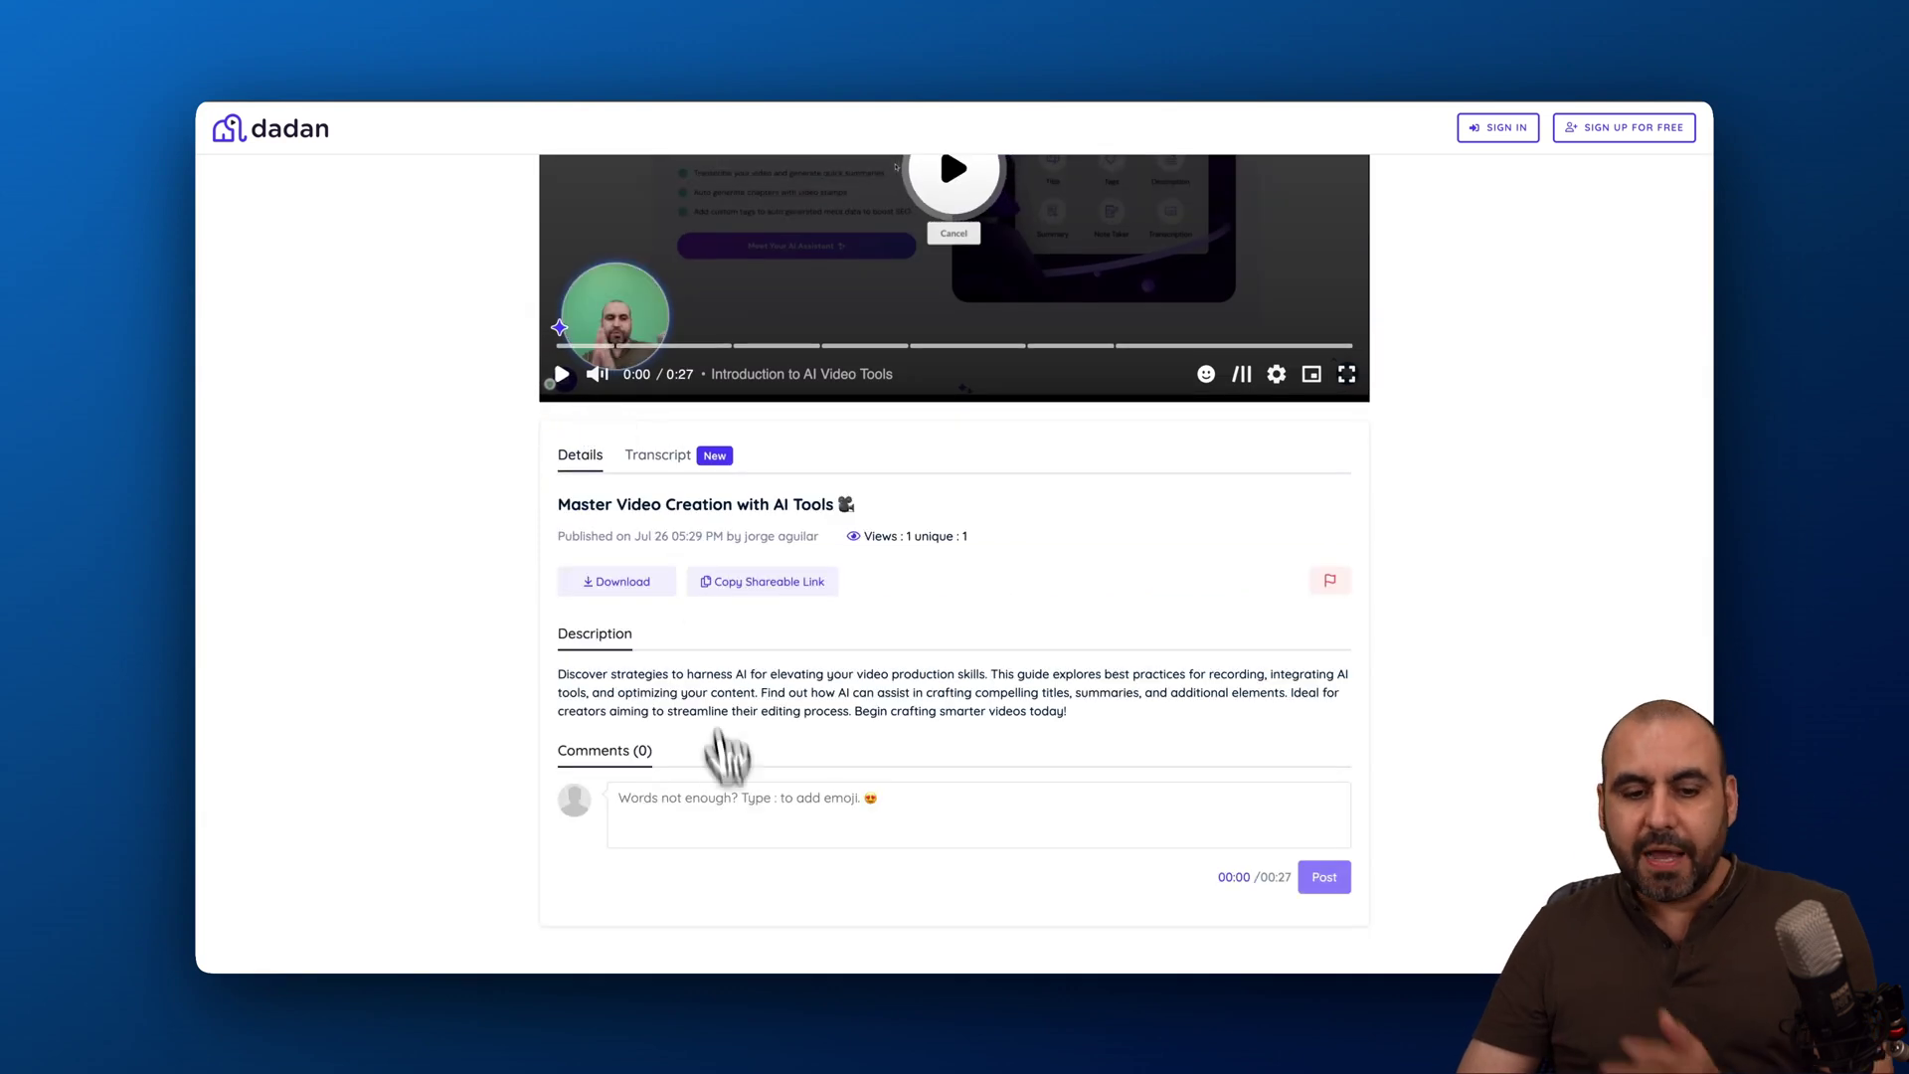
{"action": "left_click", "coordinate": [727, 801]}
Post the comment 'hello' on the shared video page
{"action": "type", "text": "hello"}
{"action": "key", "text": "Return"}
{"action": "scroll", "coordinate": [686, 835], "scroll_direction": "down", "scroll_amount": 1}
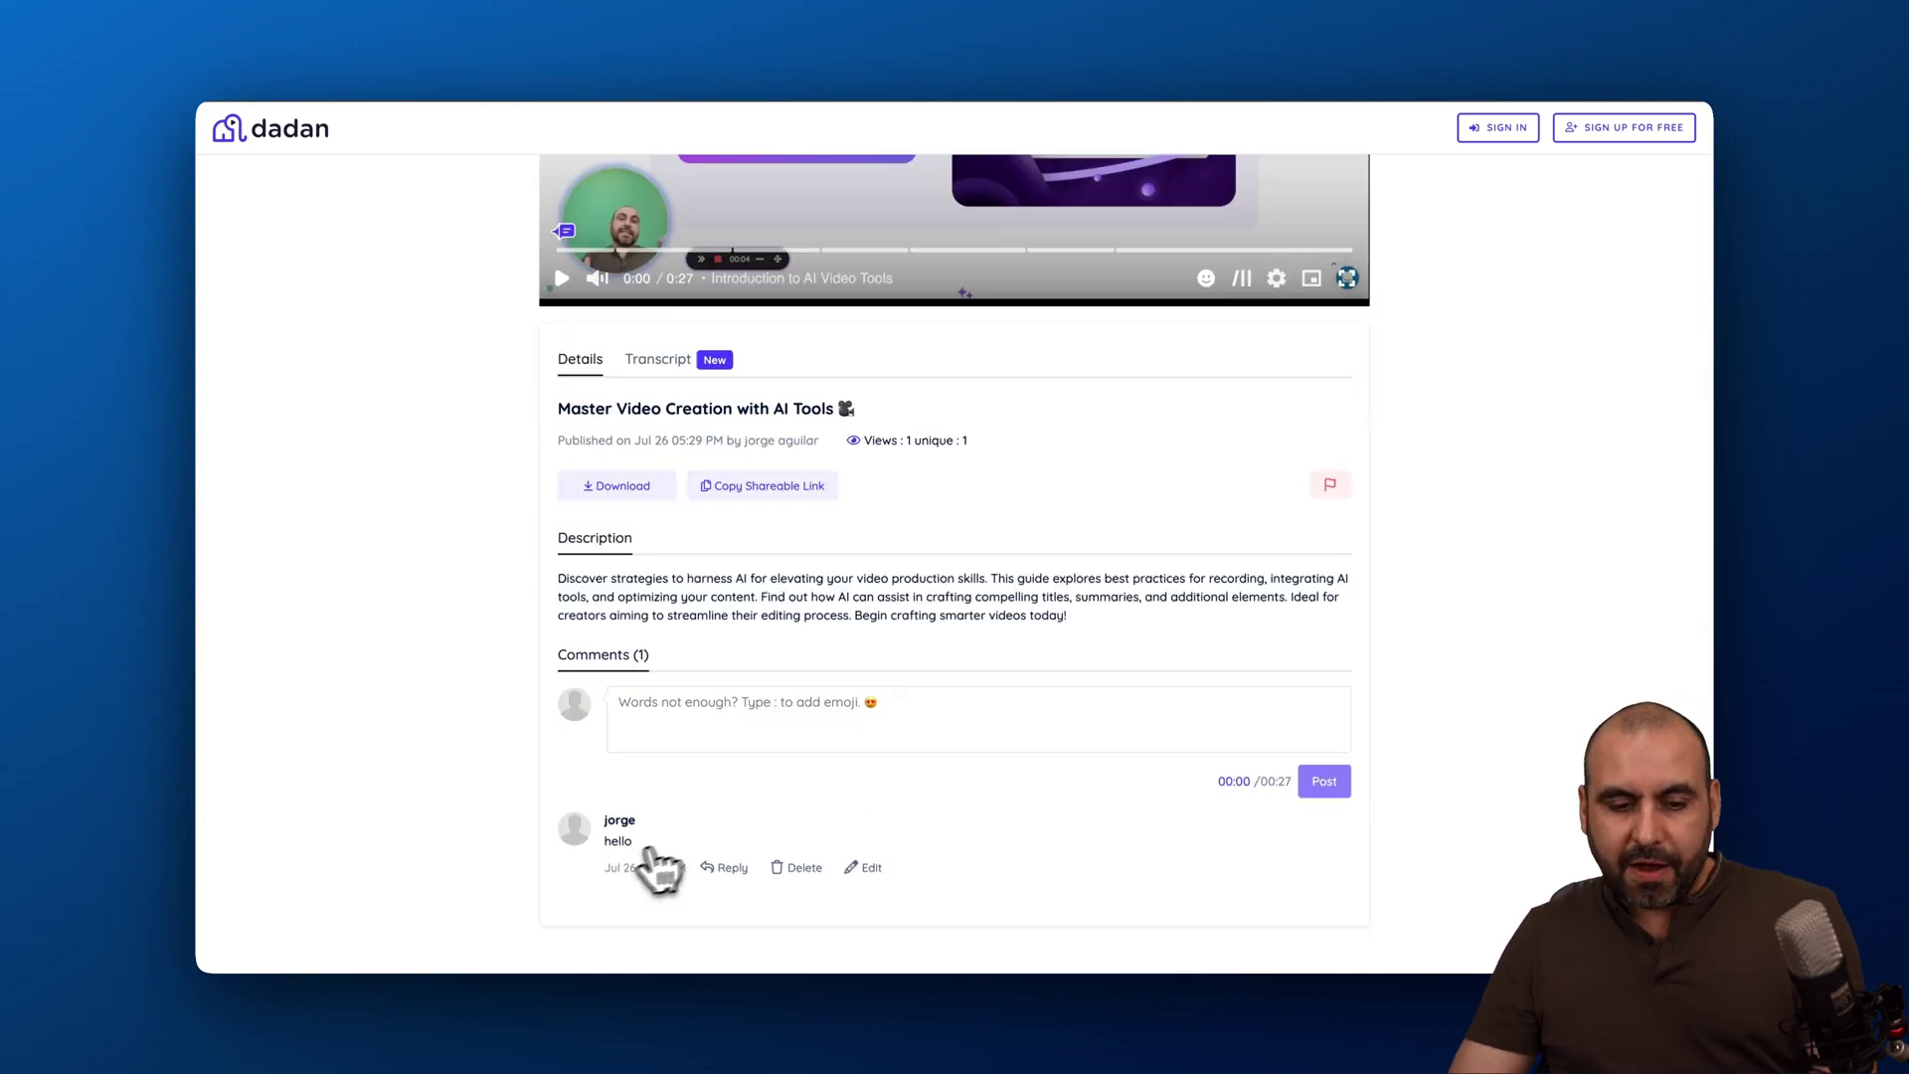
{"action": "scroll", "coordinate": [741, 902], "scroll_direction": "up", "scroll_amount": 2}
{"action": "scroll", "coordinate": [764, 900], "scroll_direction": "up", "scroll_amount": 2}
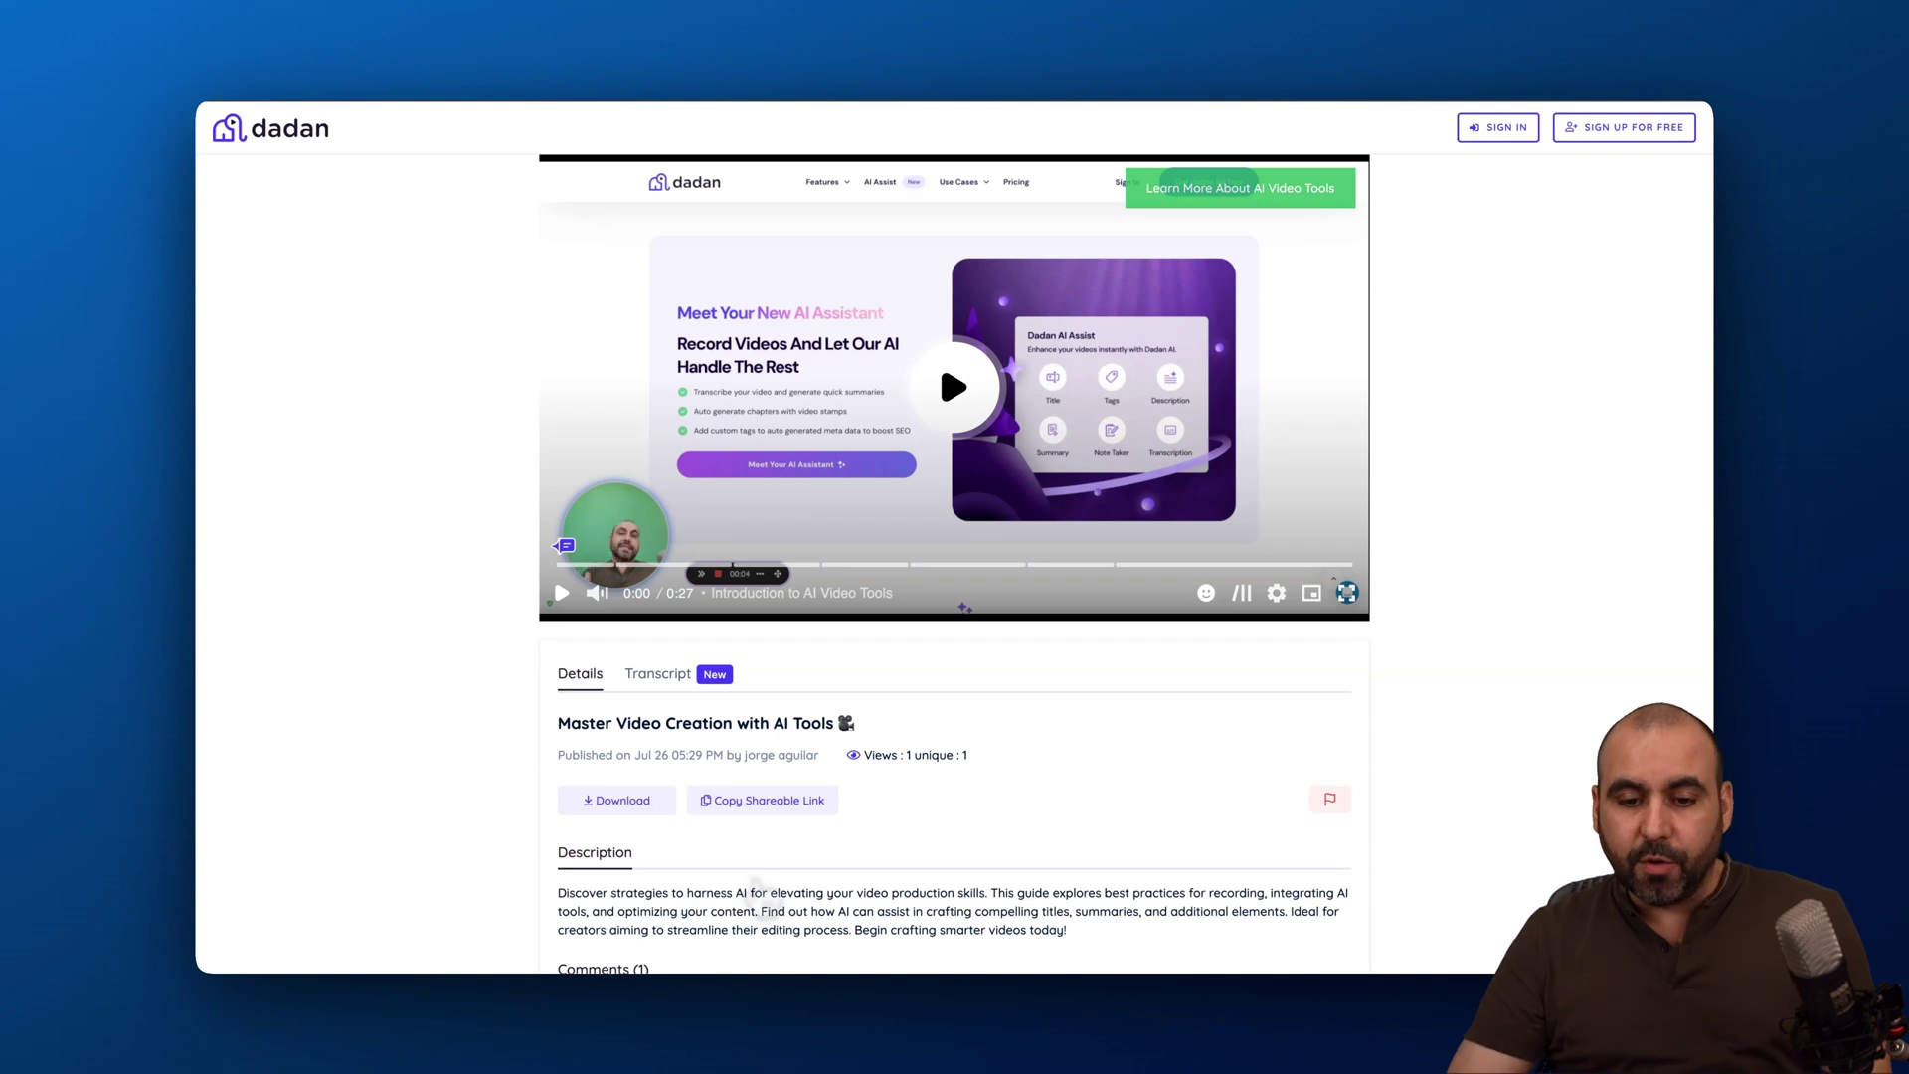
Highlight the unique view count, then switch to the AppSumo listing for Dadan
{"action": "double_click", "coordinate": [925, 756]}
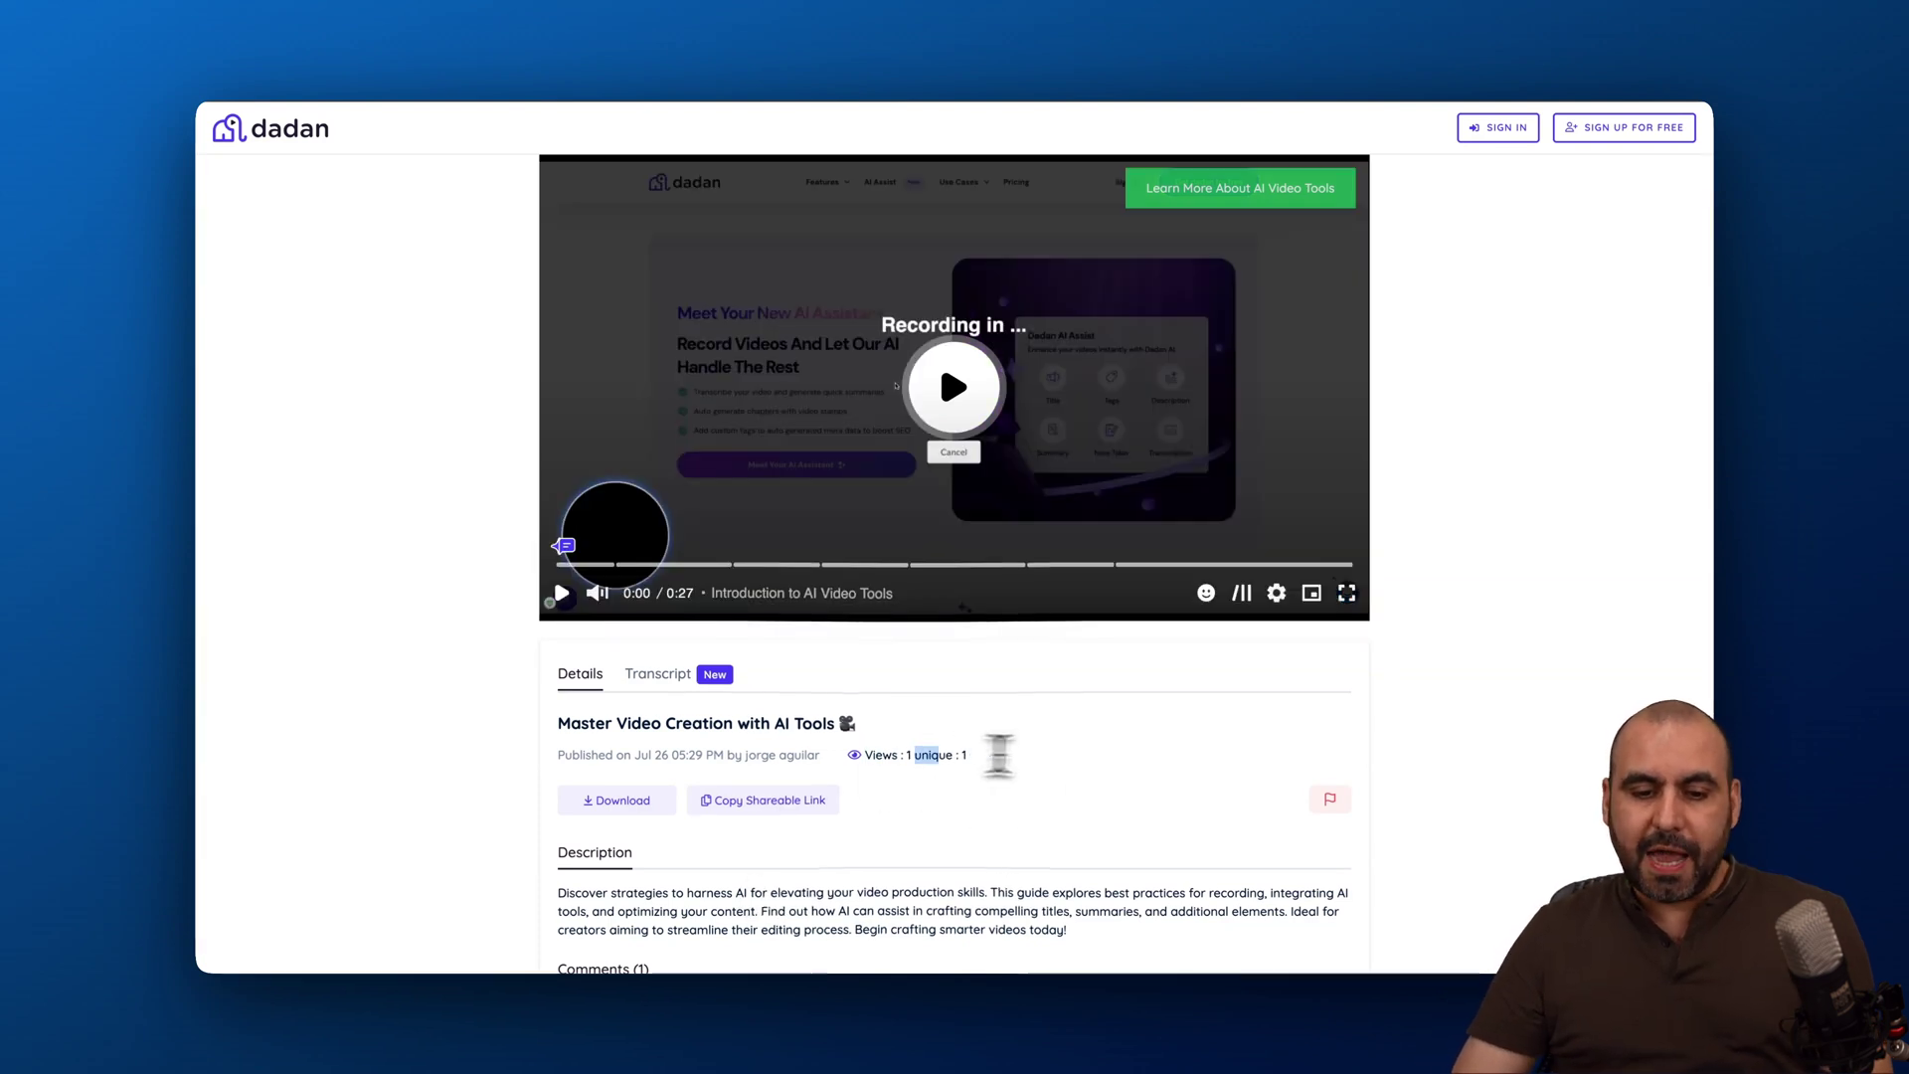
{"action": "left_click", "coordinate": [1087, 767]}
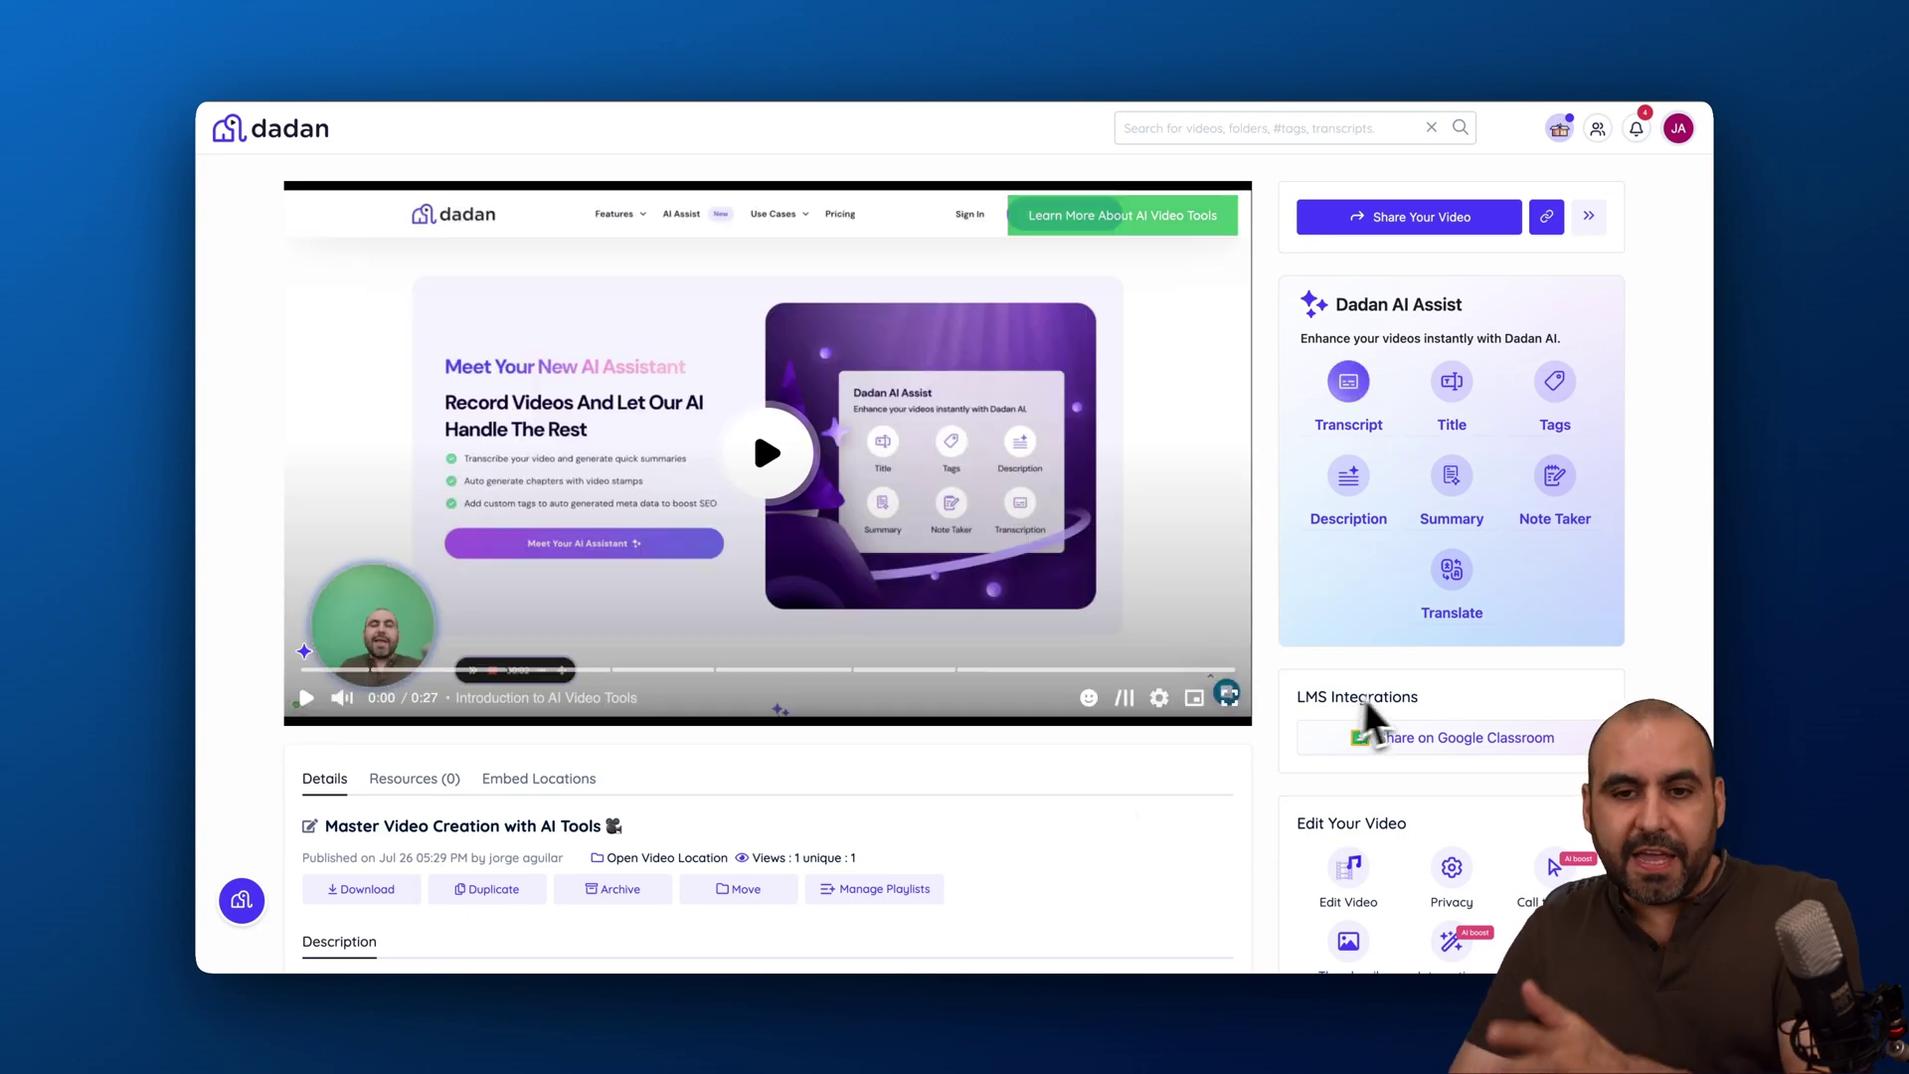
{"action": "left_click", "coordinate": [1141, 51]}
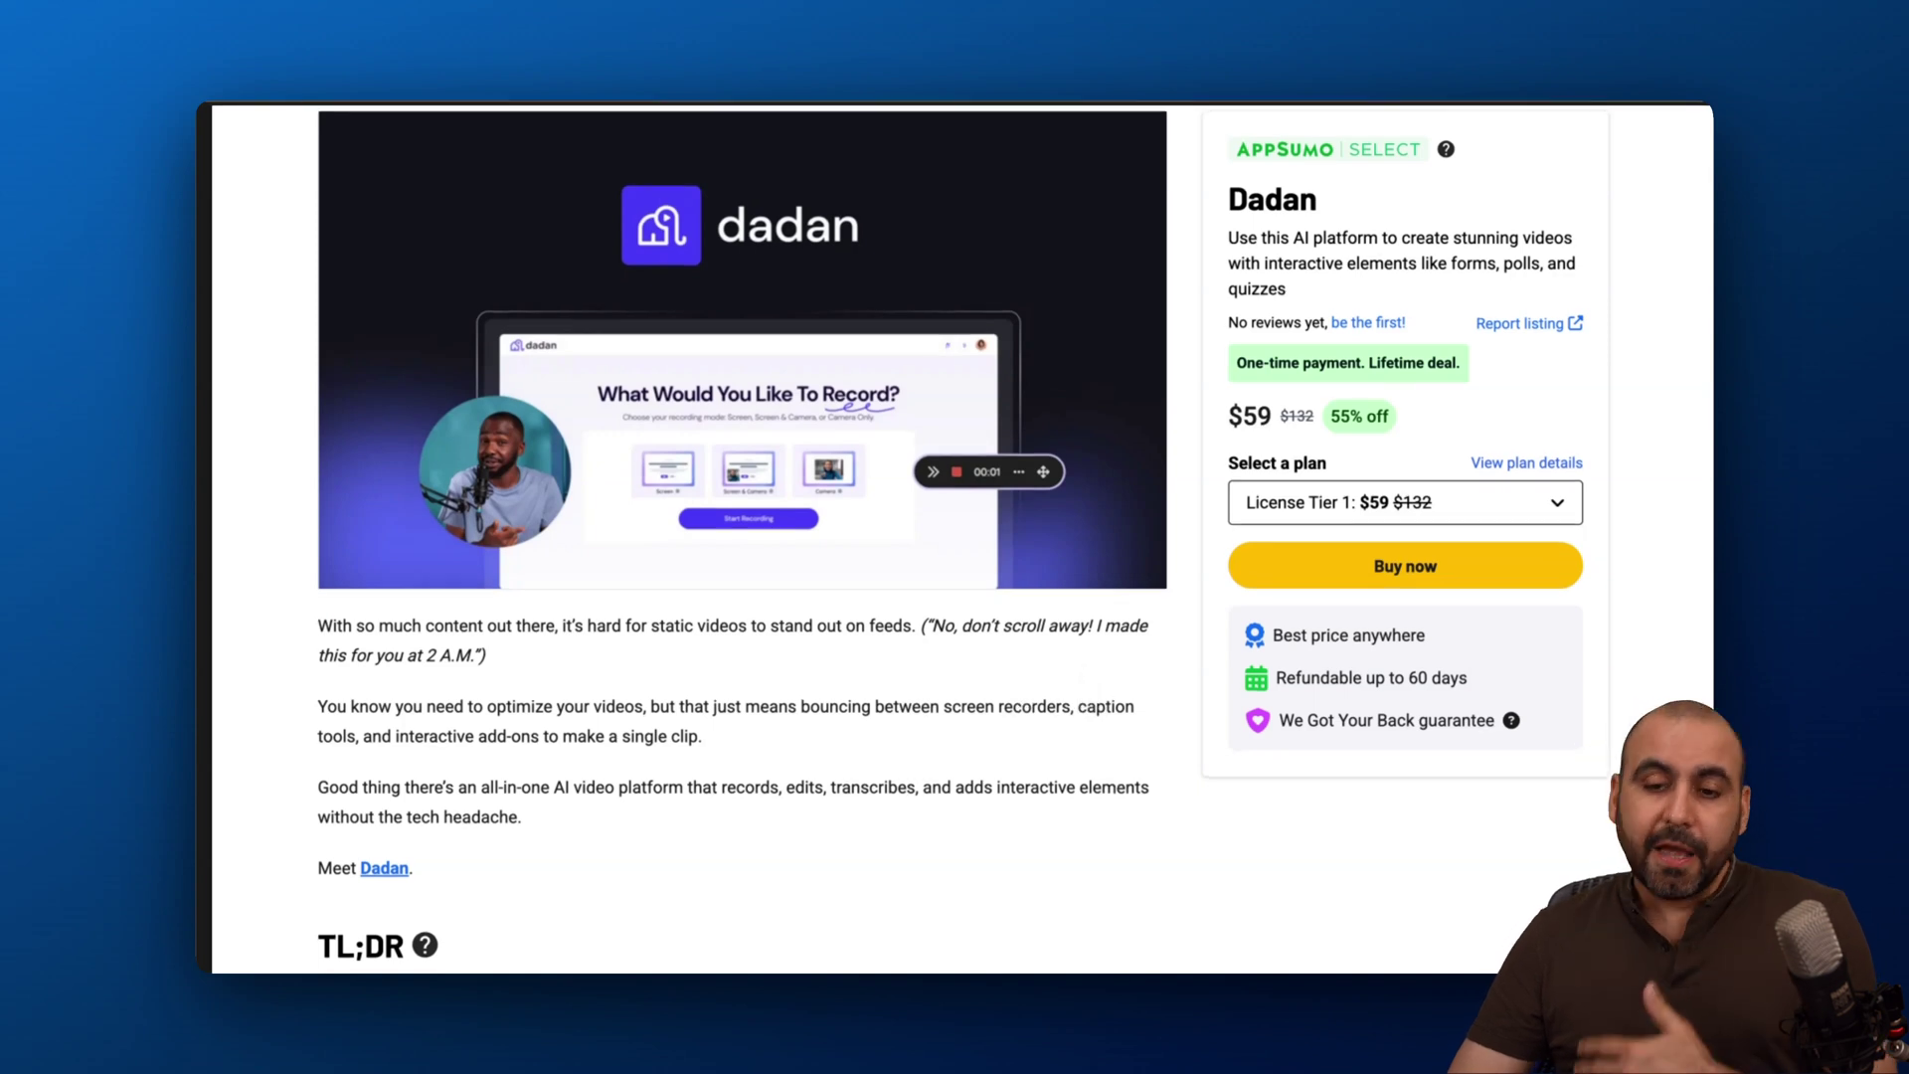
{"action": "scroll", "coordinate": [741, 537], "scroll_direction": "down", "scroll_amount": 15}
{"action": "scroll", "coordinate": [741, 537], "scroll_direction": "down", "scroll_amount": 15}
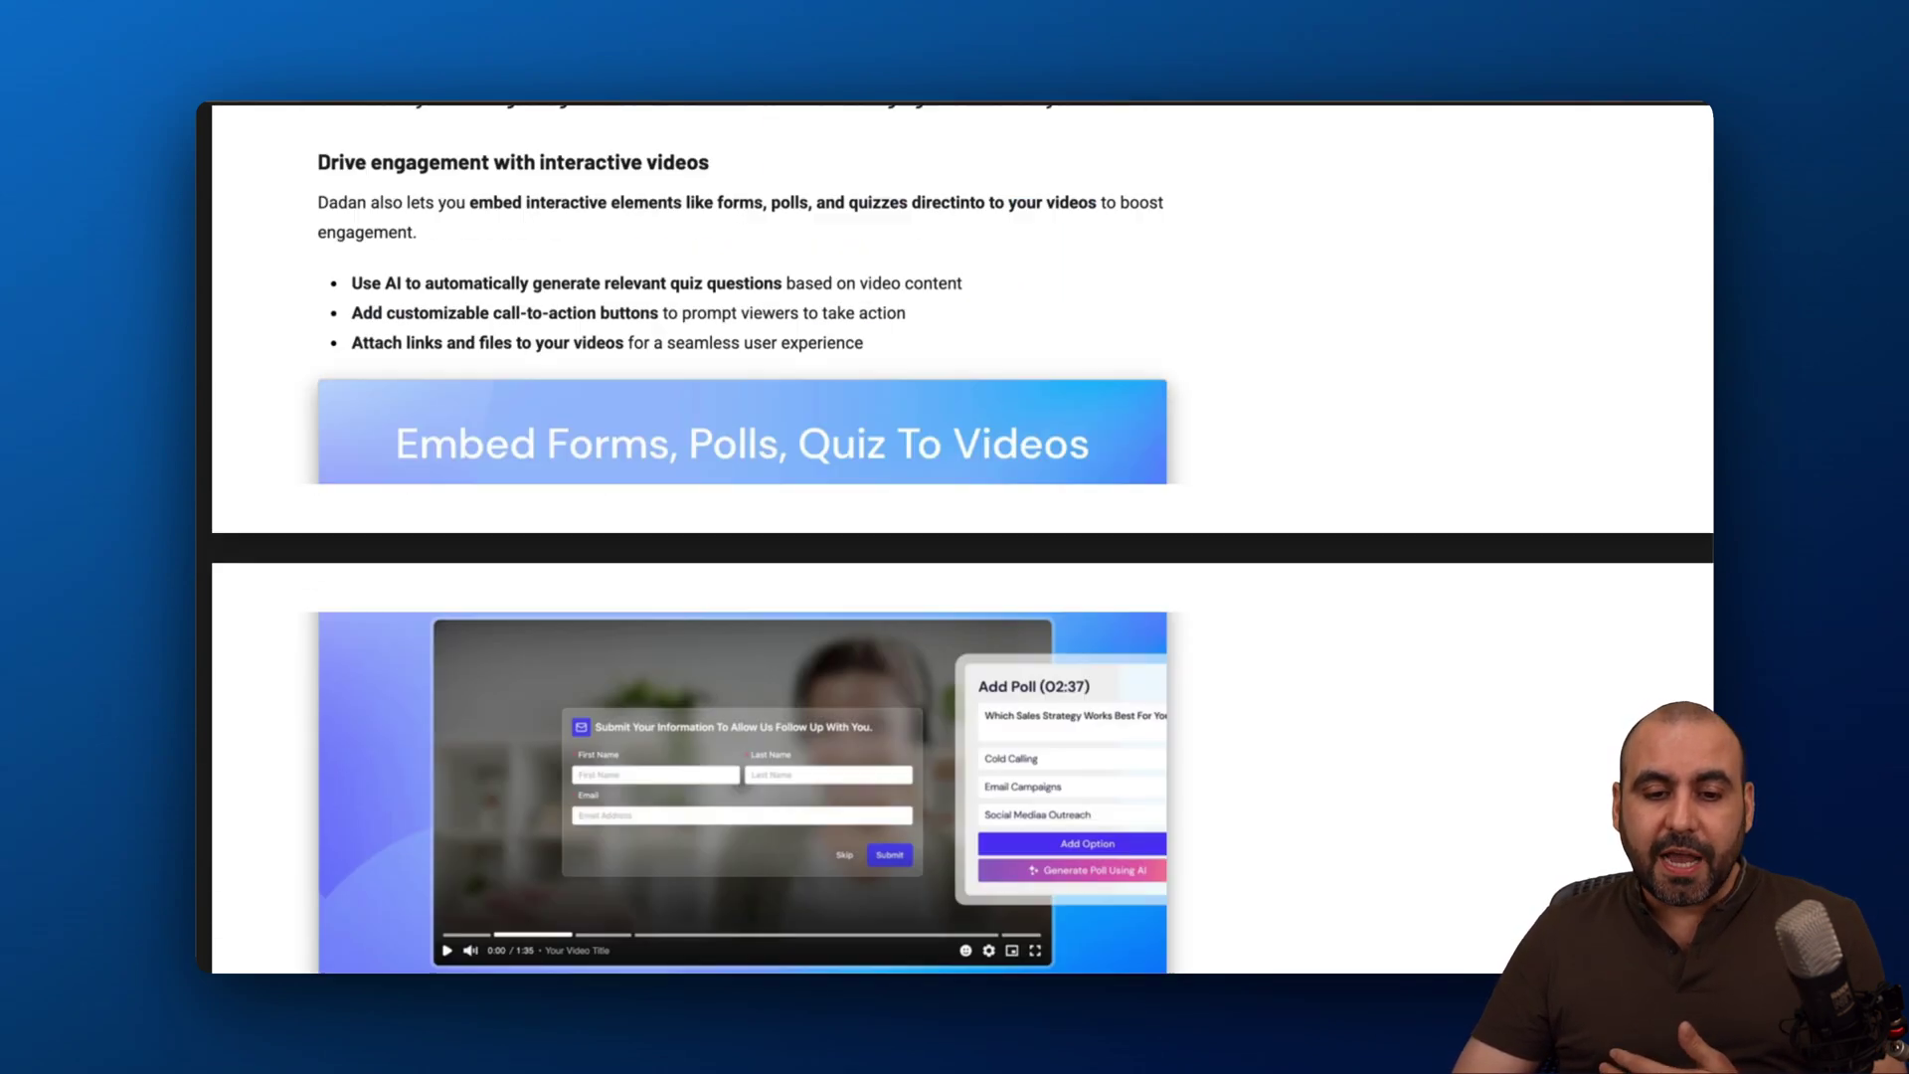
{"action": "scroll", "coordinate": [962, 537], "scroll_direction": "down", "scroll_amount": 2}
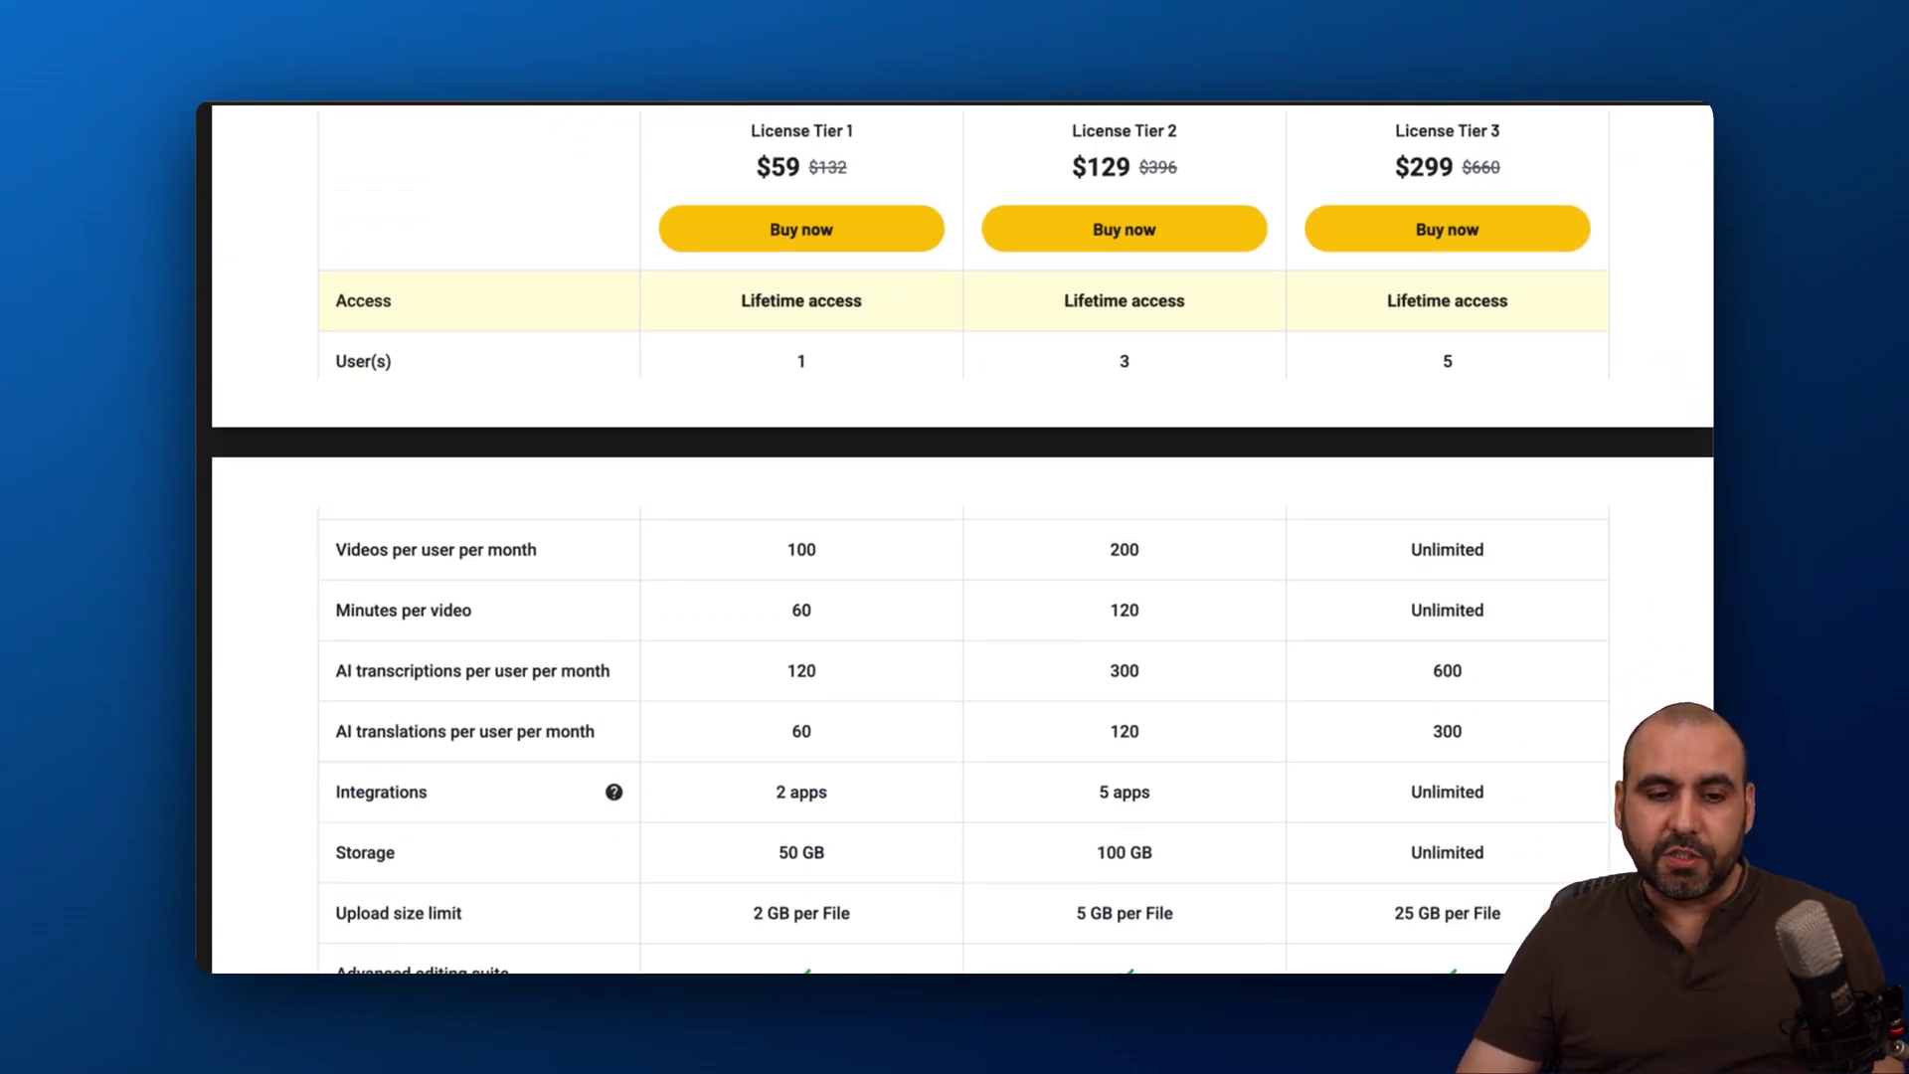
{"action": "scroll", "coordinate": [835, 390], "scroll_direction": "down", "scroll_amount": 1}
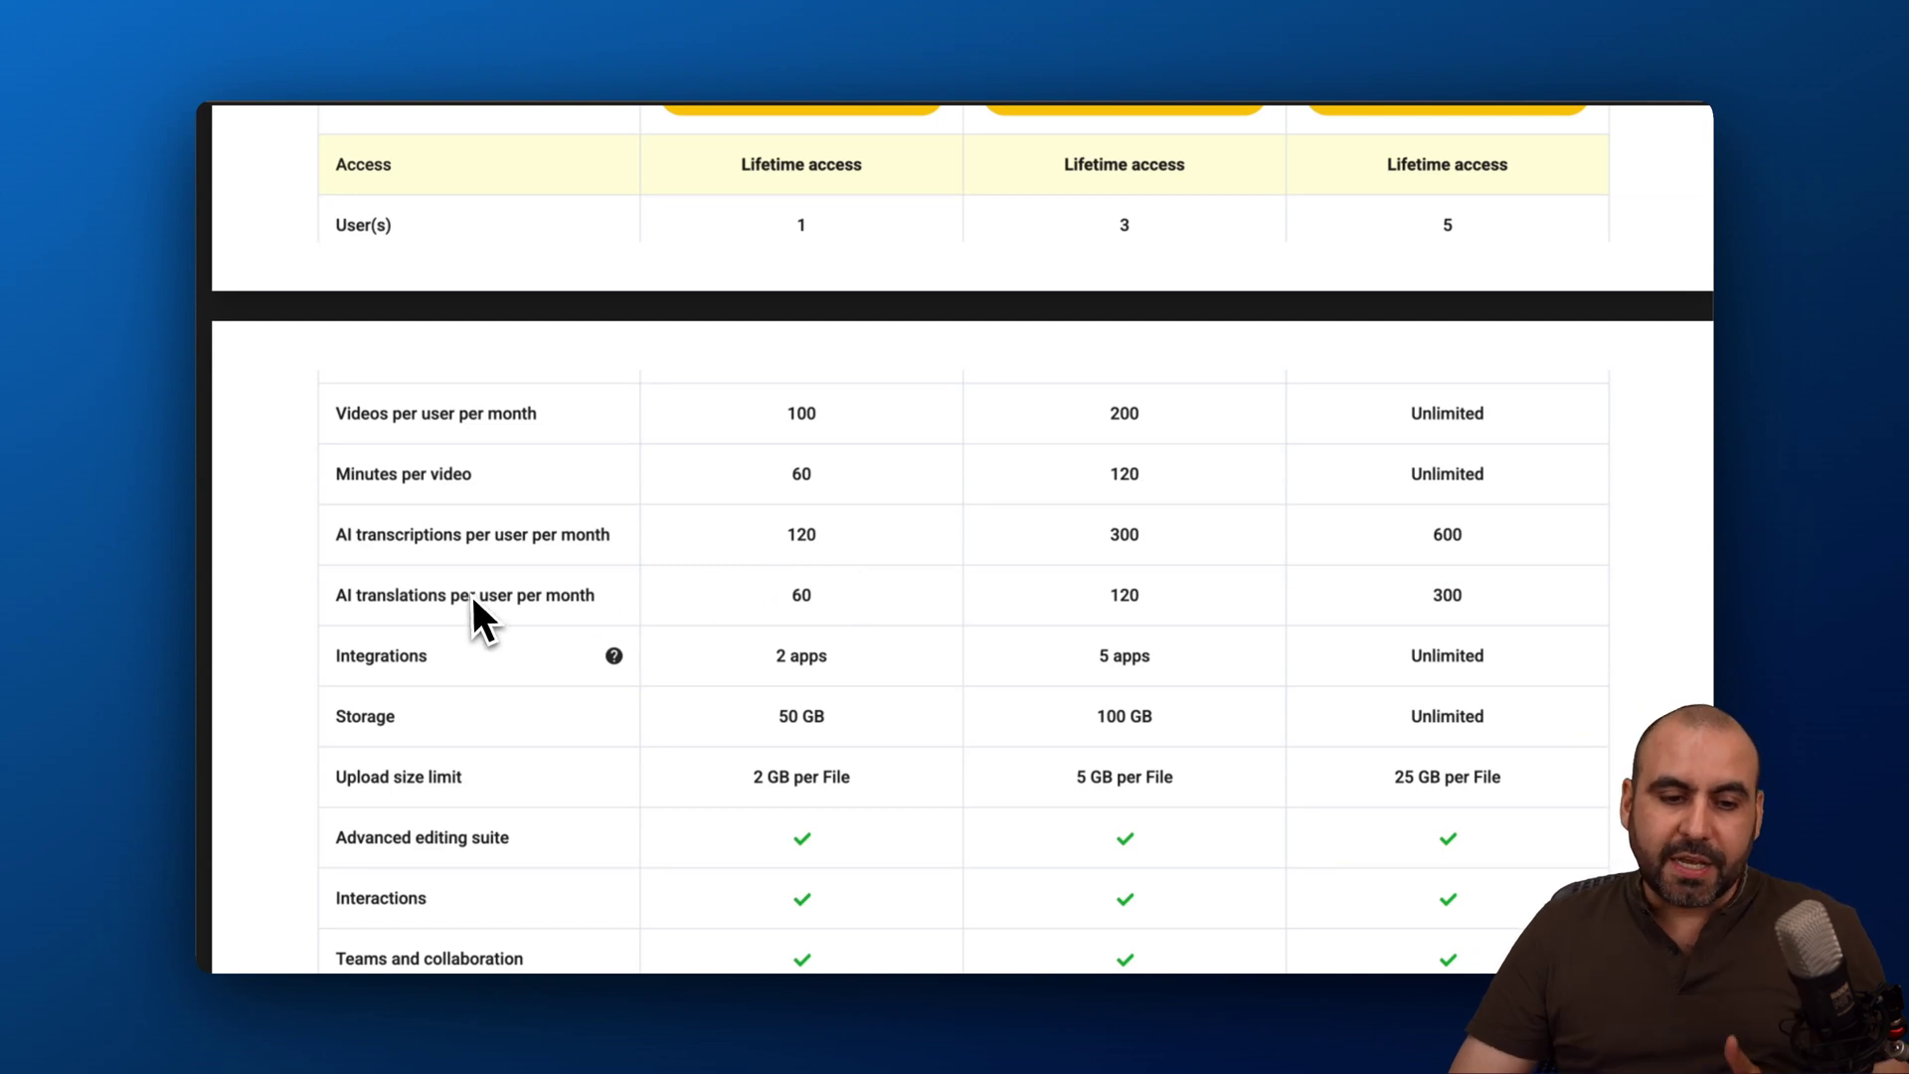
{"action": "scroll", "coordinate": [919, 564], "scroll_direction": "down", "scroll_amount": 2}
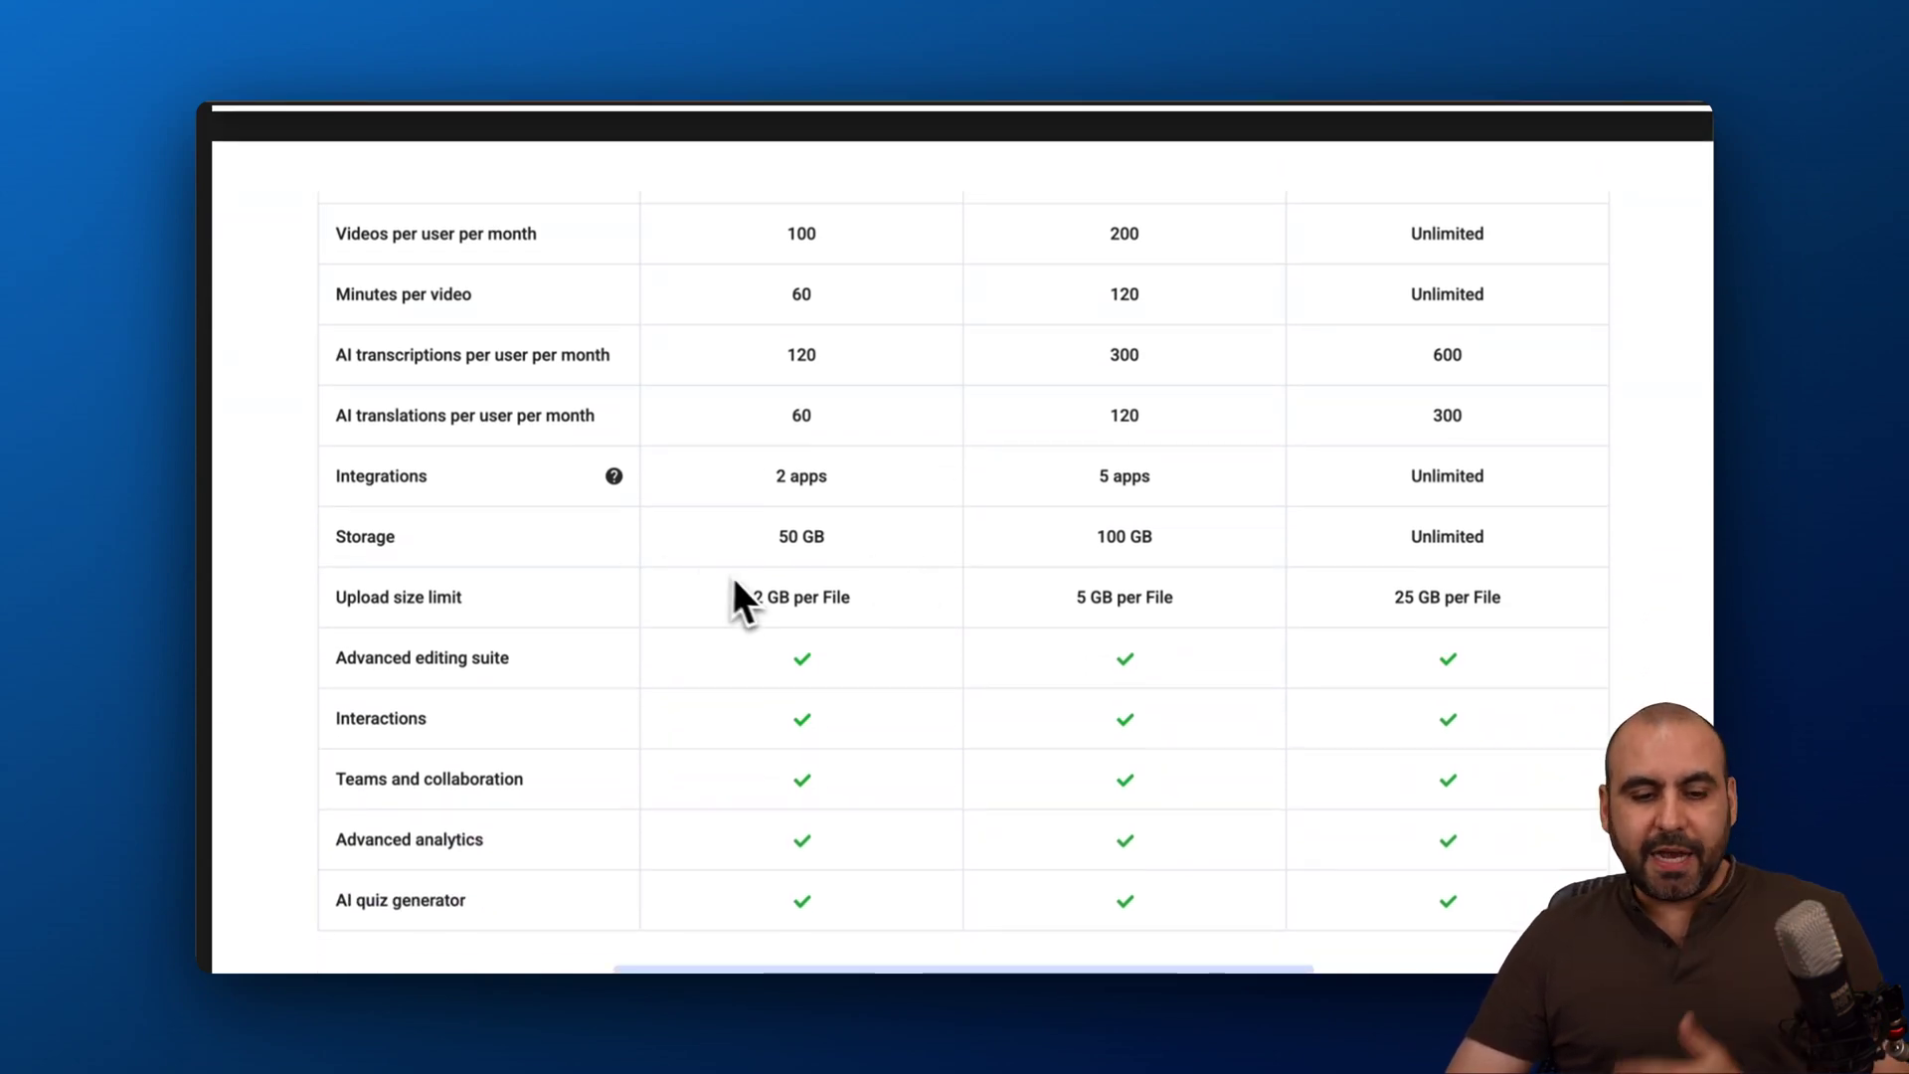
{"action": "scroll", "coordinate": [736, 592], "scroll_direction": "down", "scroll_amount": 1}
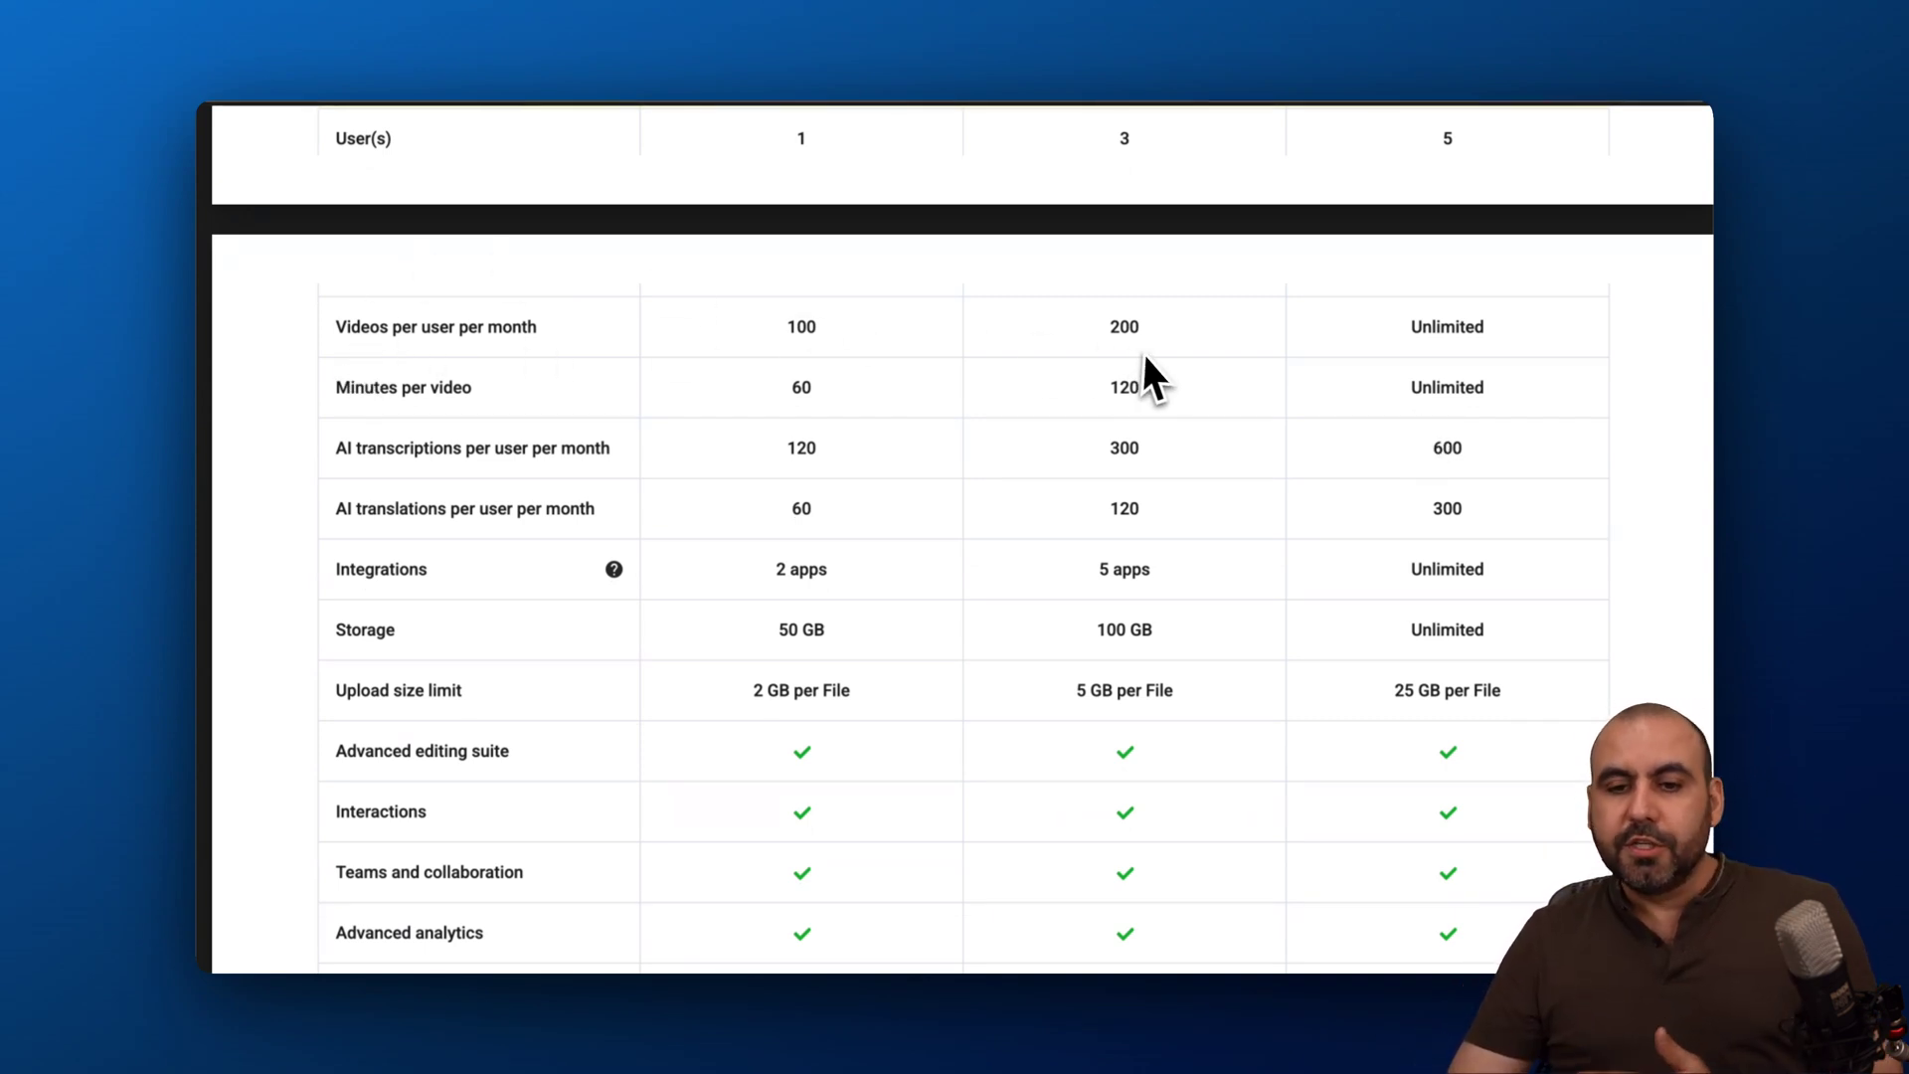
{"action": "scroll", "coordinate": [1130, 343], "scroll_direction": "up", "scroll_amount": 1}
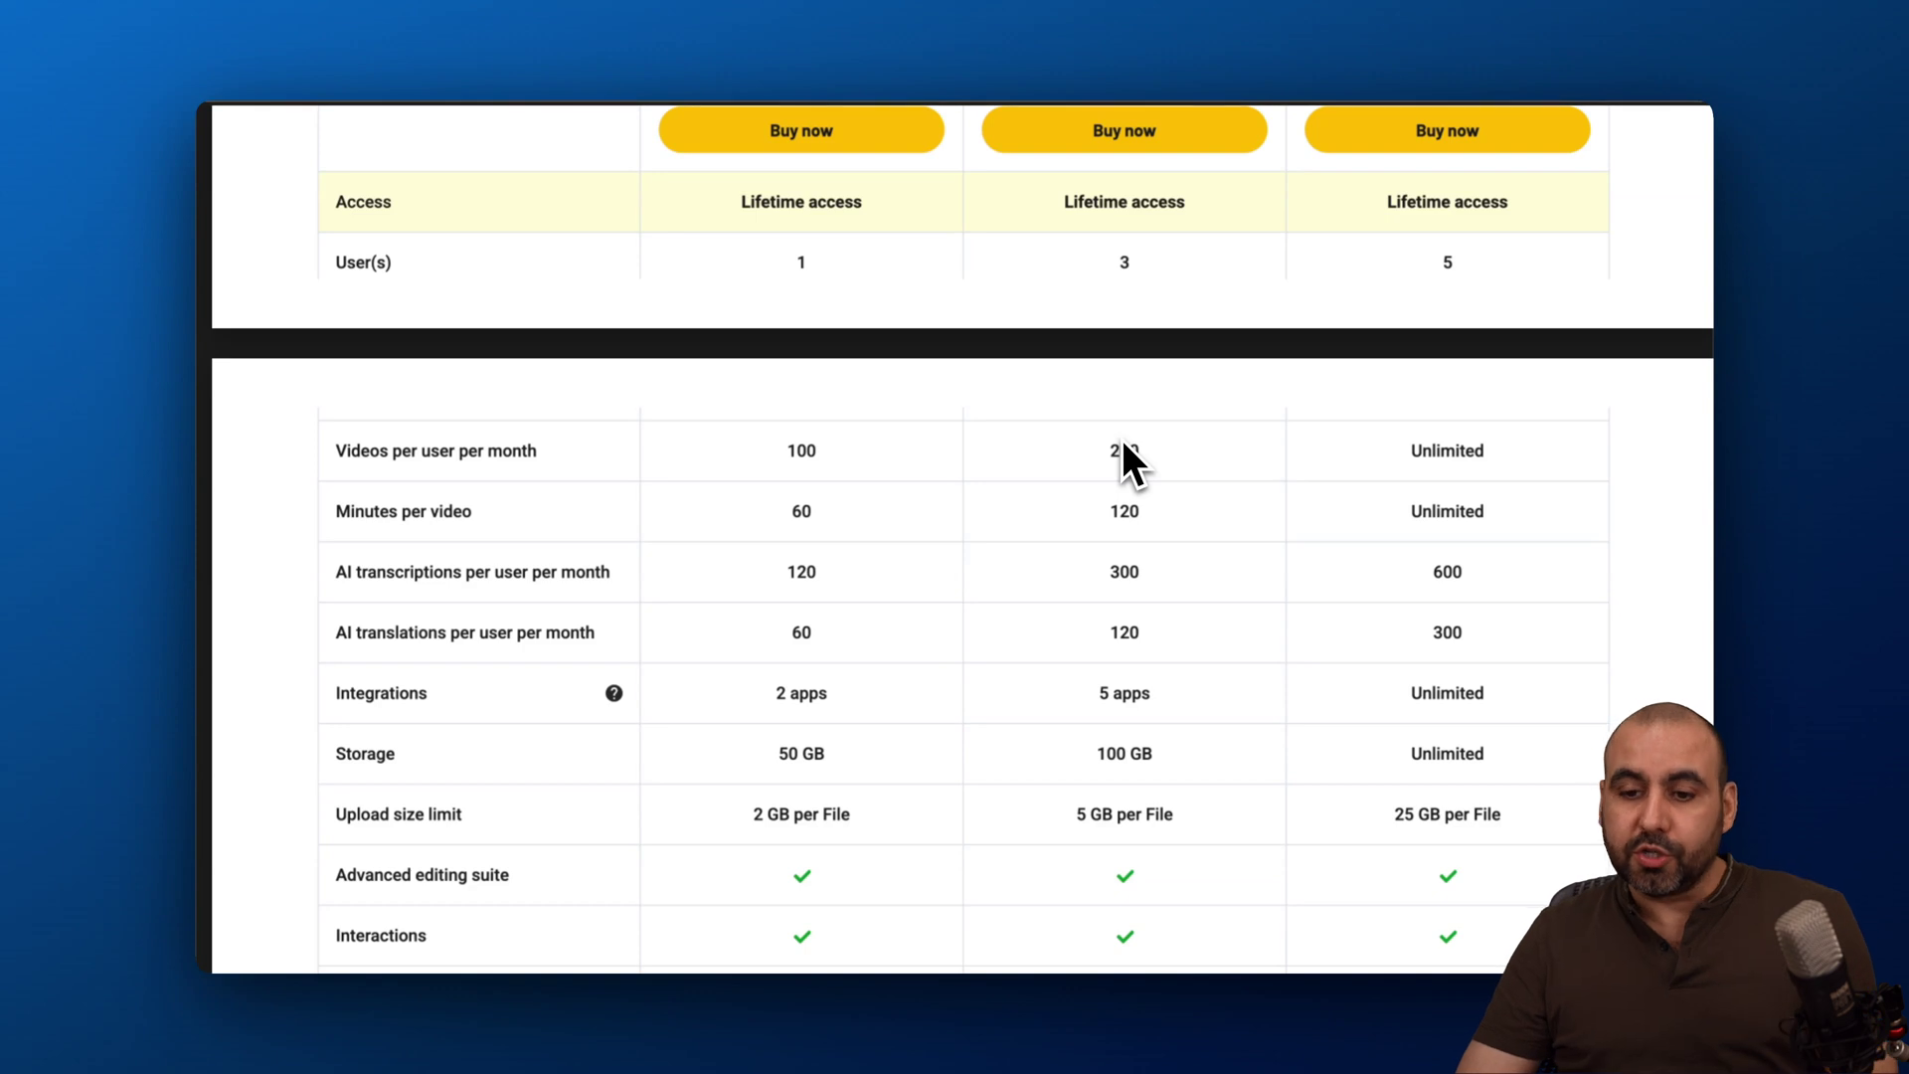
{"action": "scroll", "coordinate": [1488, 475], "scroll_direction": "up", "scroll_amount": 3}
{"action": "scroll", "coordinate": [1488, 475], "scroll_direction": "down", "scroll_amount": 4}
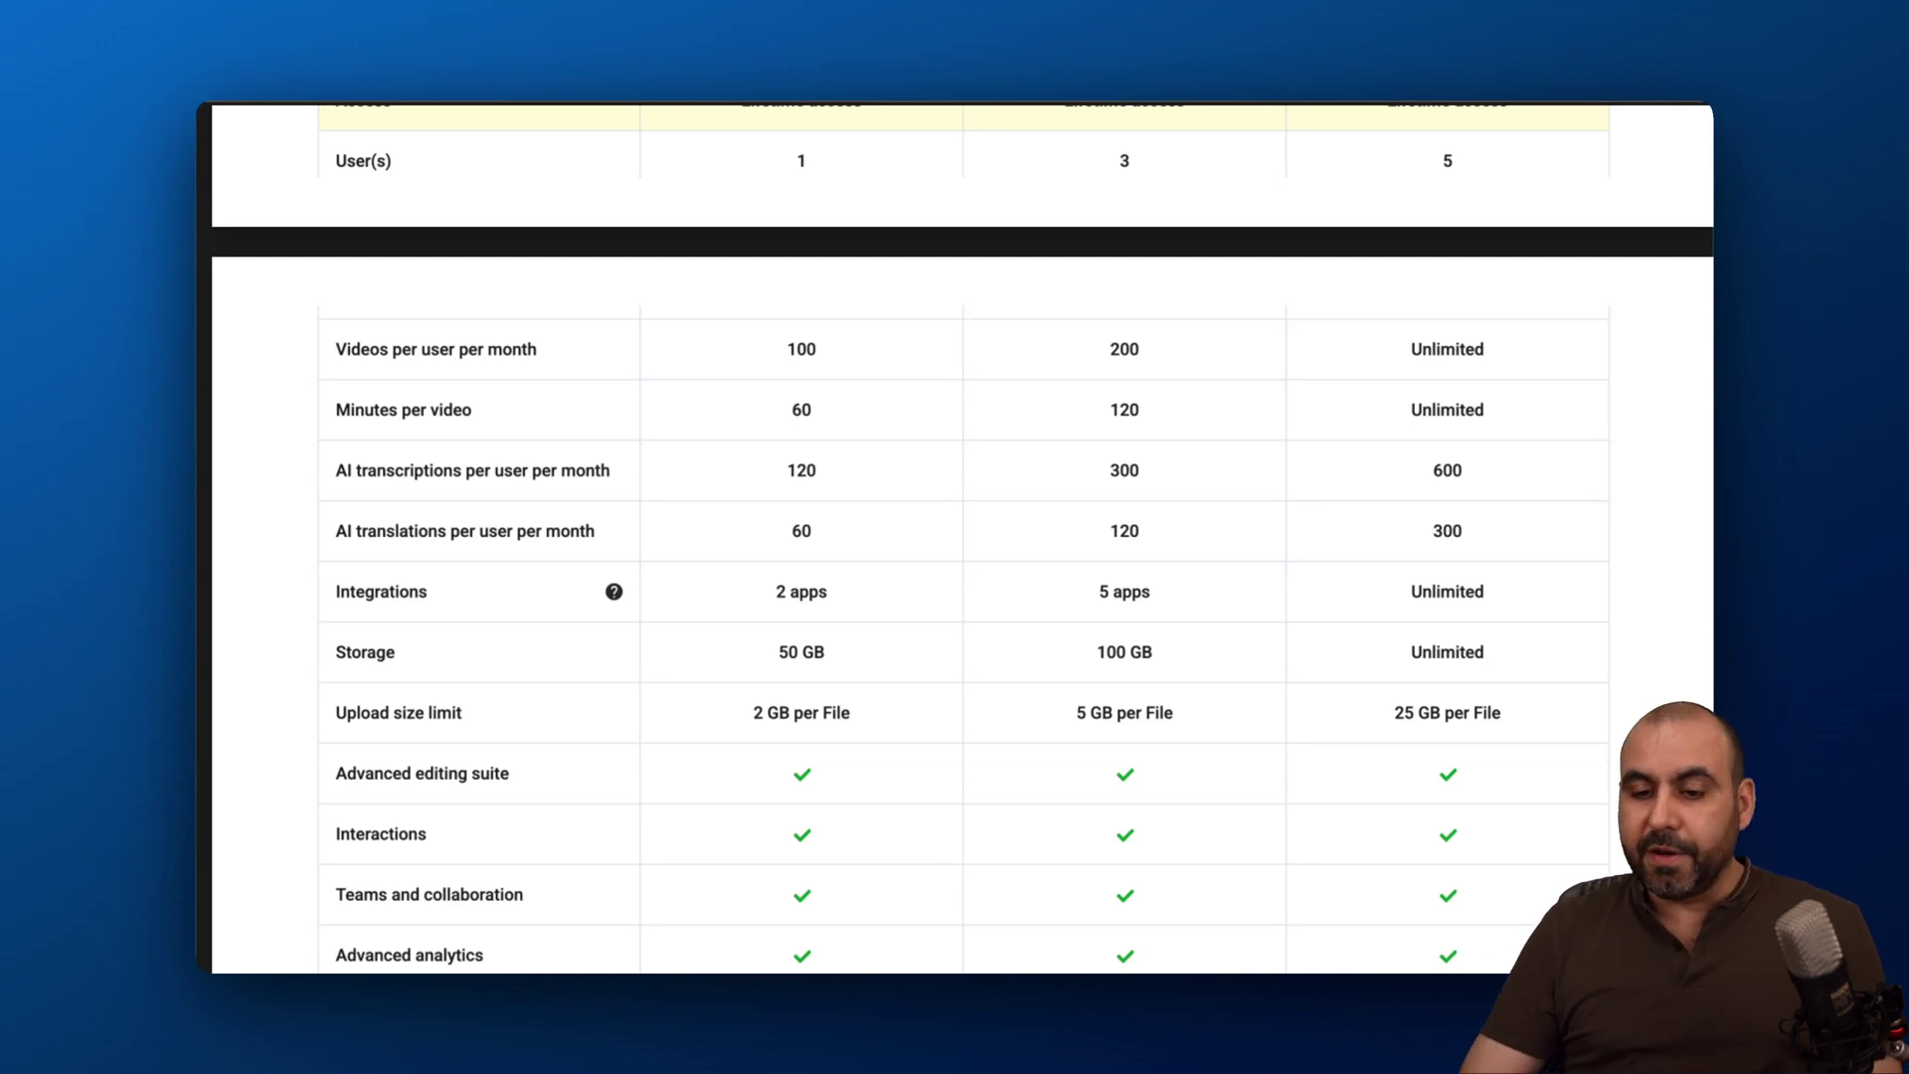
{"action": "scroll", "coordinate": [963, 537], "scroll_direction": "up", "scroll_amount": 10}
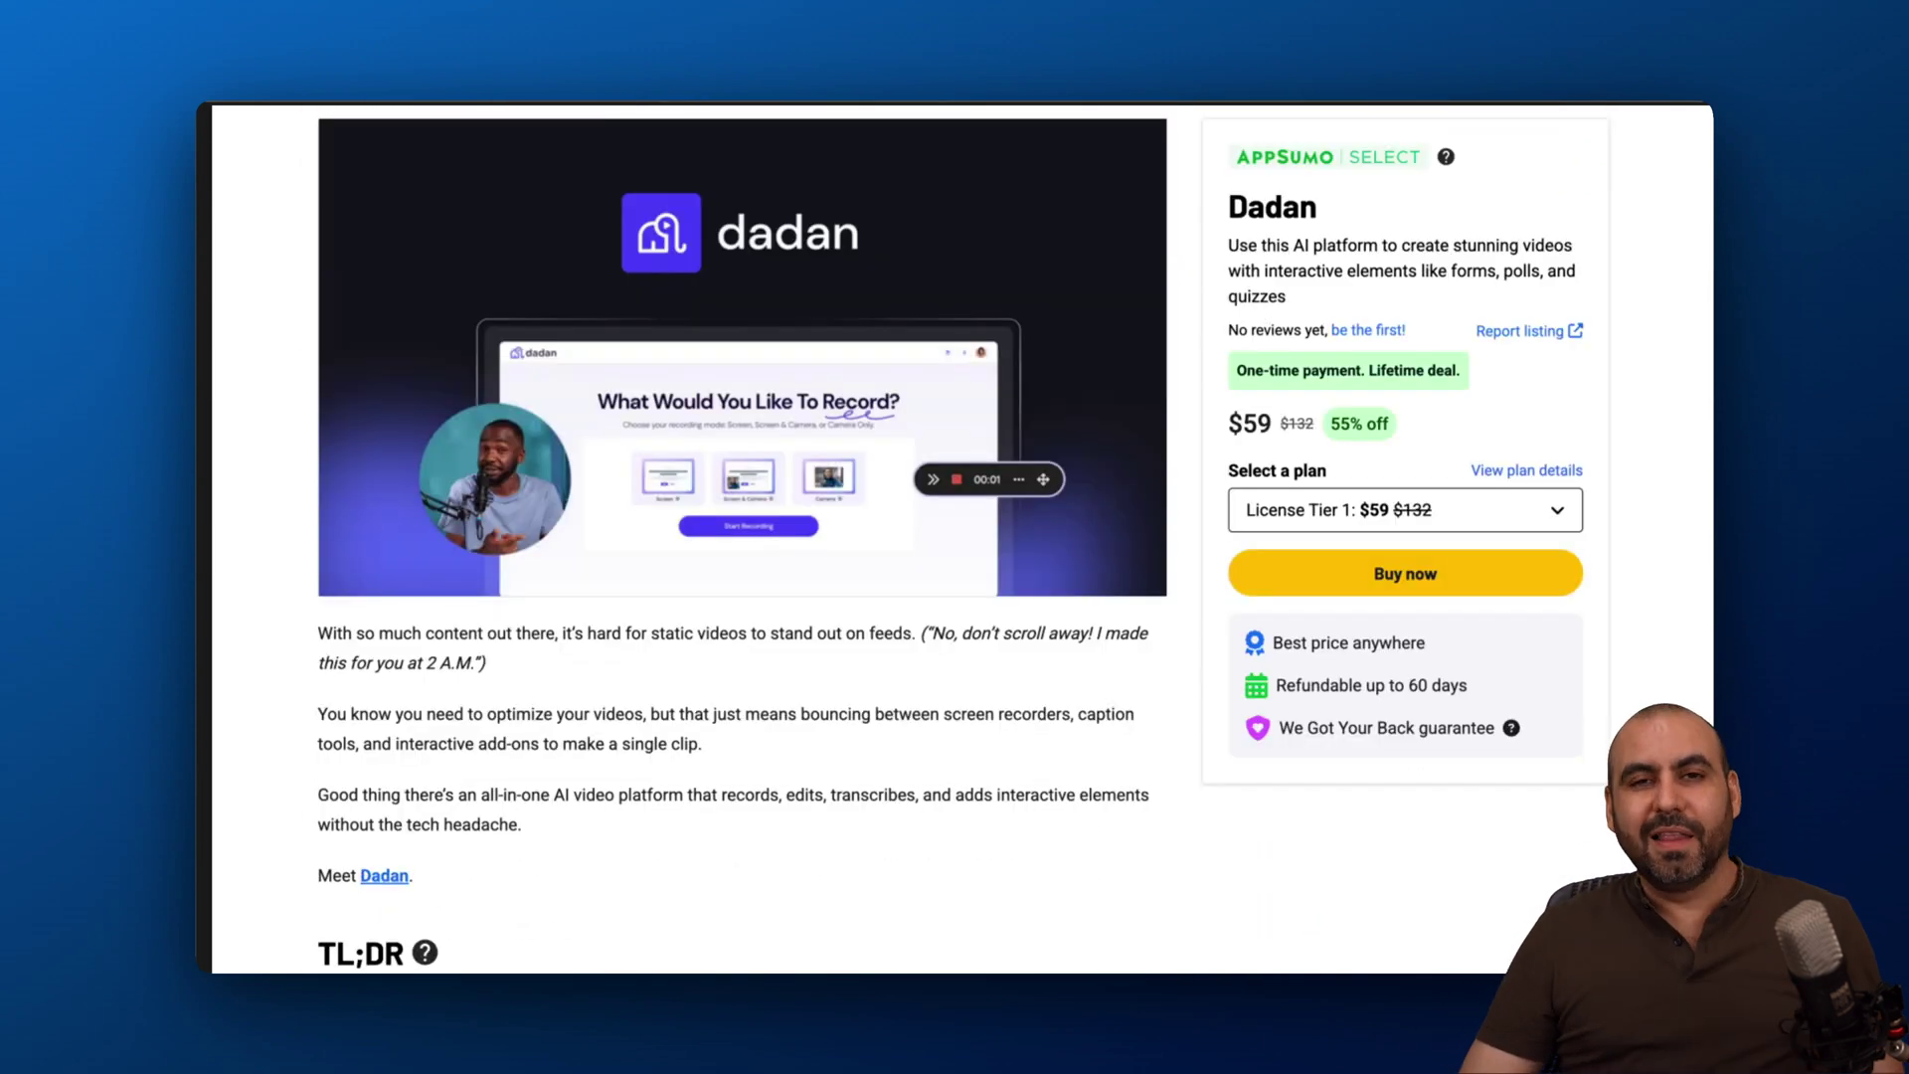